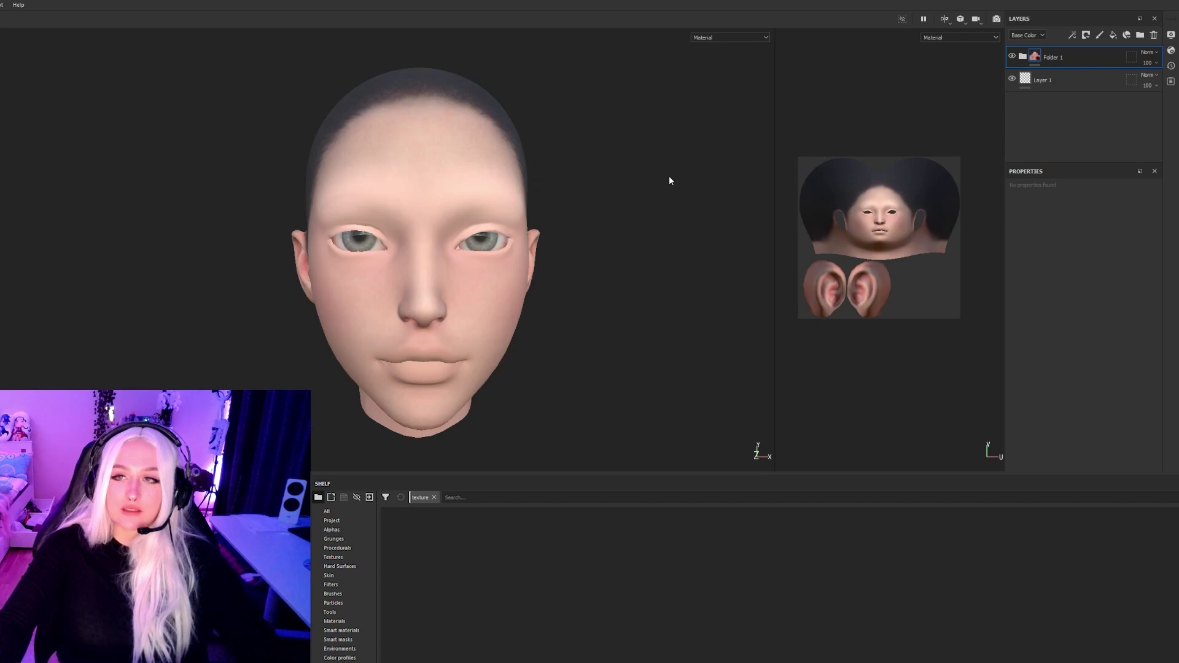
# Add a fill layer above the skin folder with only the color channel enabled, turning off metal, rough, nrm and height.
pyautogui.click(1113, 35)
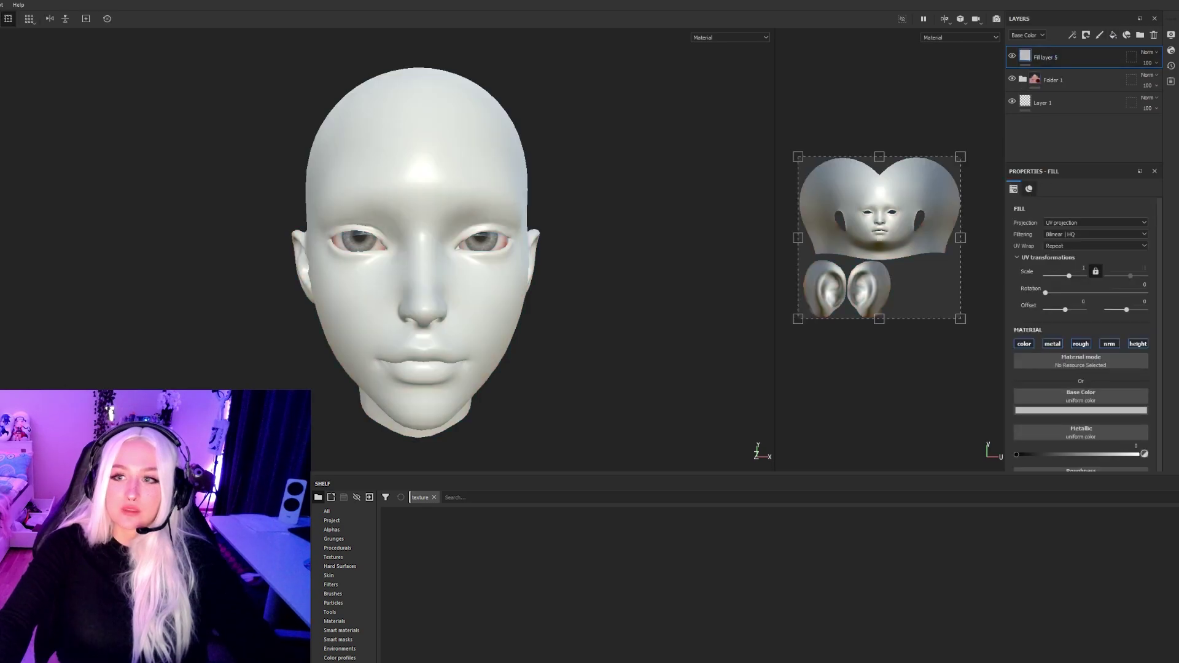
pyautogui.click(1052, 344)
pyautogui.click(1081, 344)
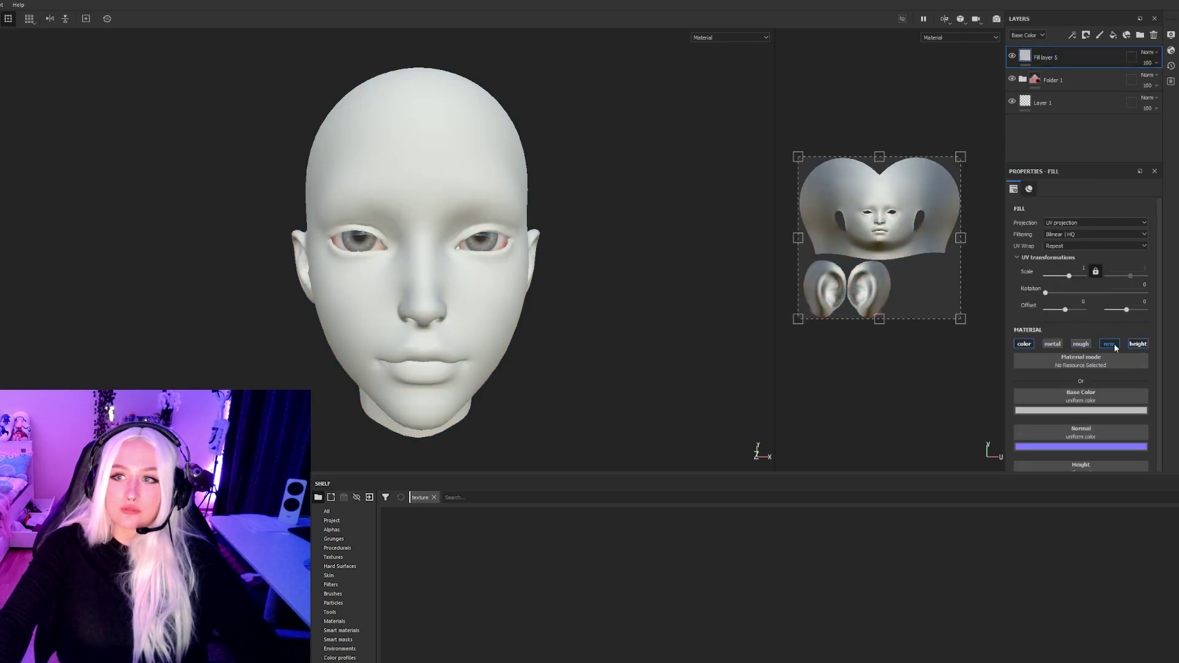
pyautogui.click(1110, 344)
pyautogui.click(1126, 343)
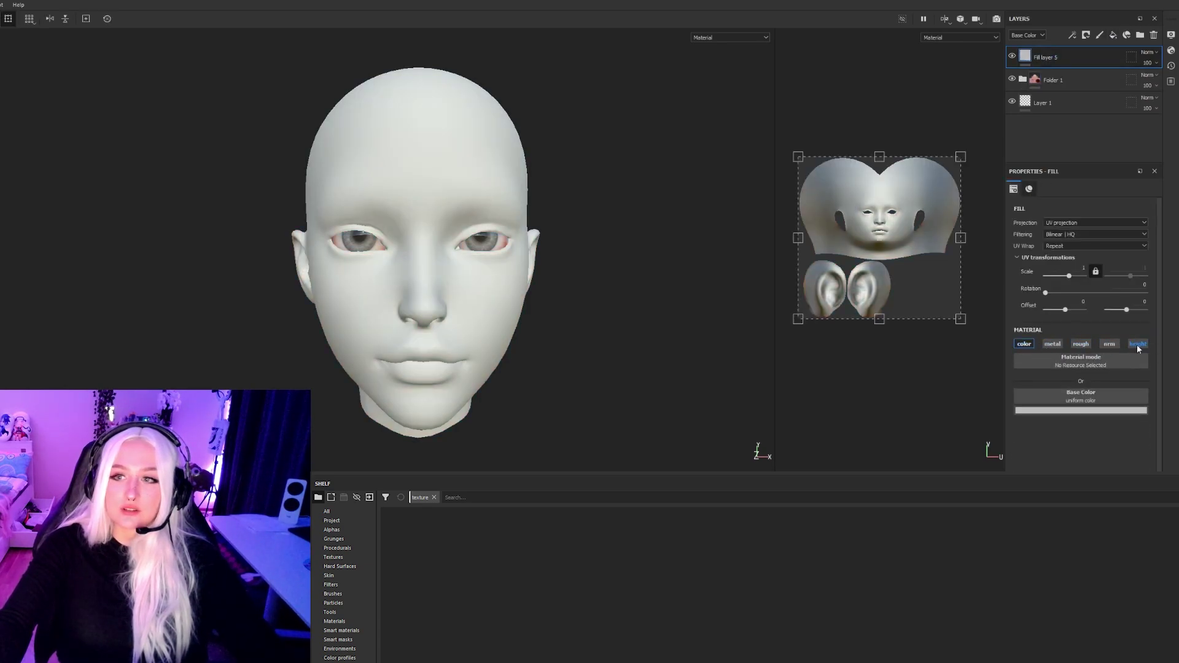
# Set the fill layer's base color to a very dark, nearly black brown.
pyautogui.click(1075, 411)
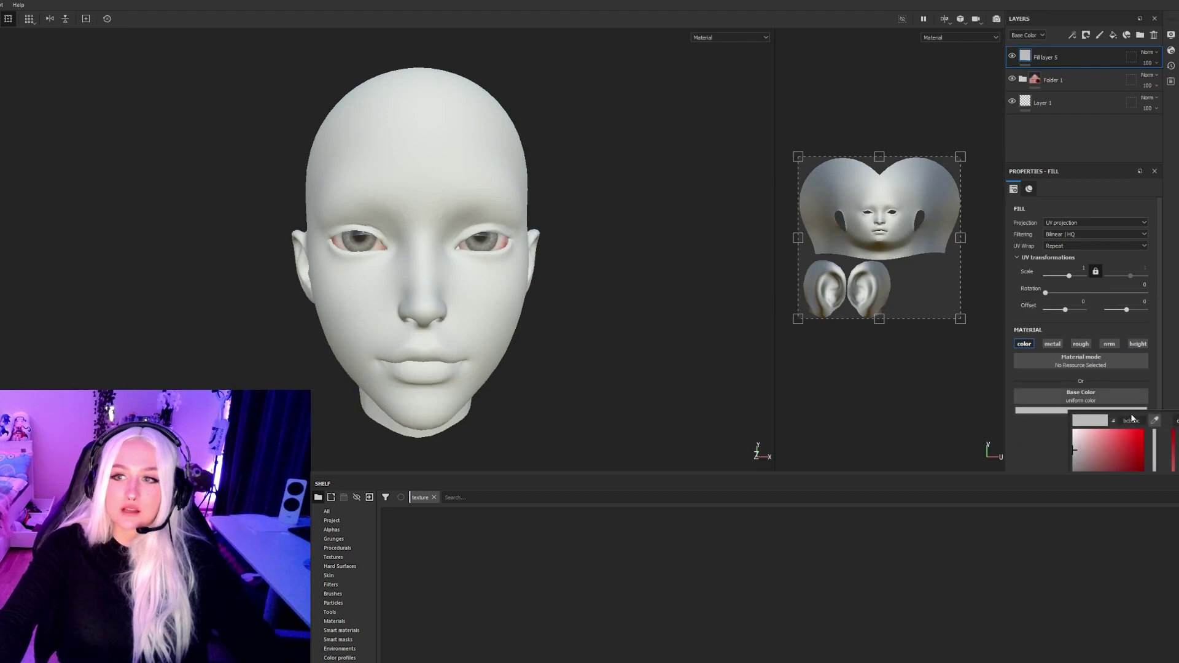
pyautogui.click(1118, 492)
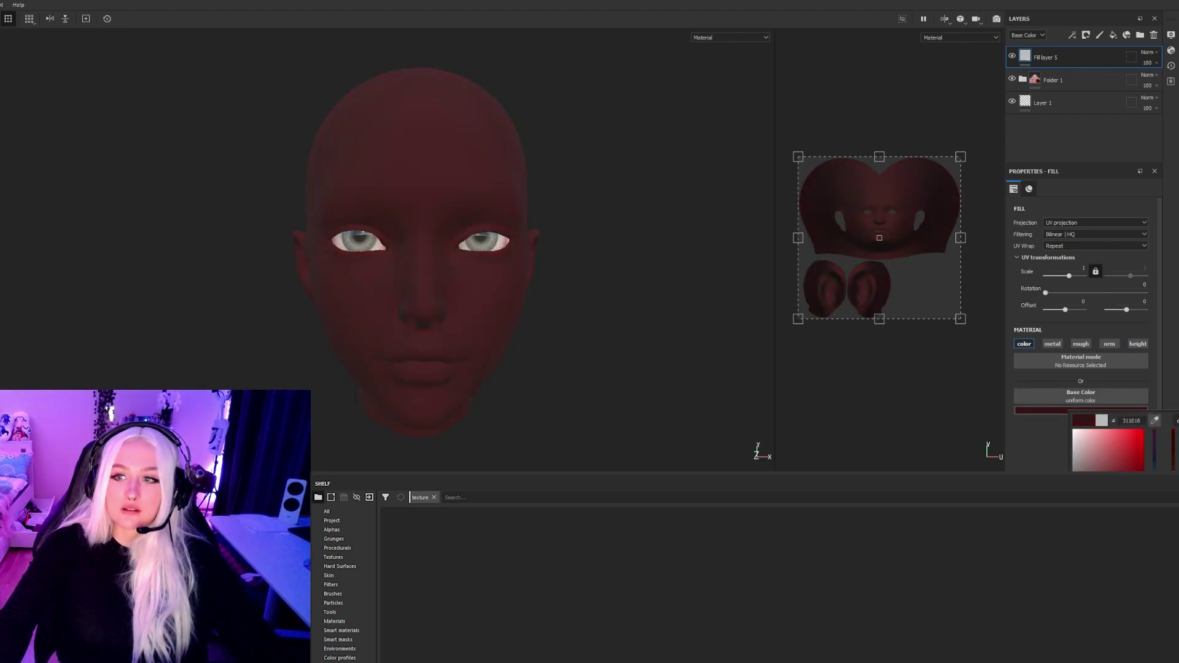
pyautogui.moveTo(1154, 507); pyautogui.dragTo(1154, 504)
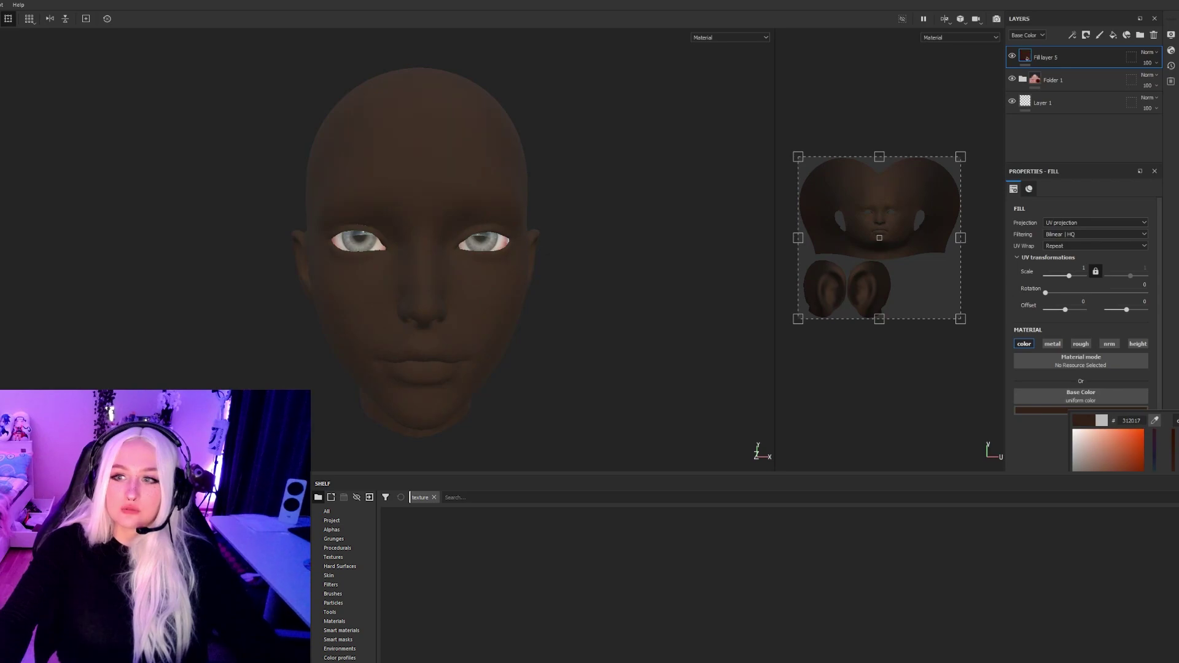
pyautogui.click(1105, 494)
# Add a black mask to the dark fill layer and activate the Paint brush for it.
pyautogui.rightClick(1067, 61)
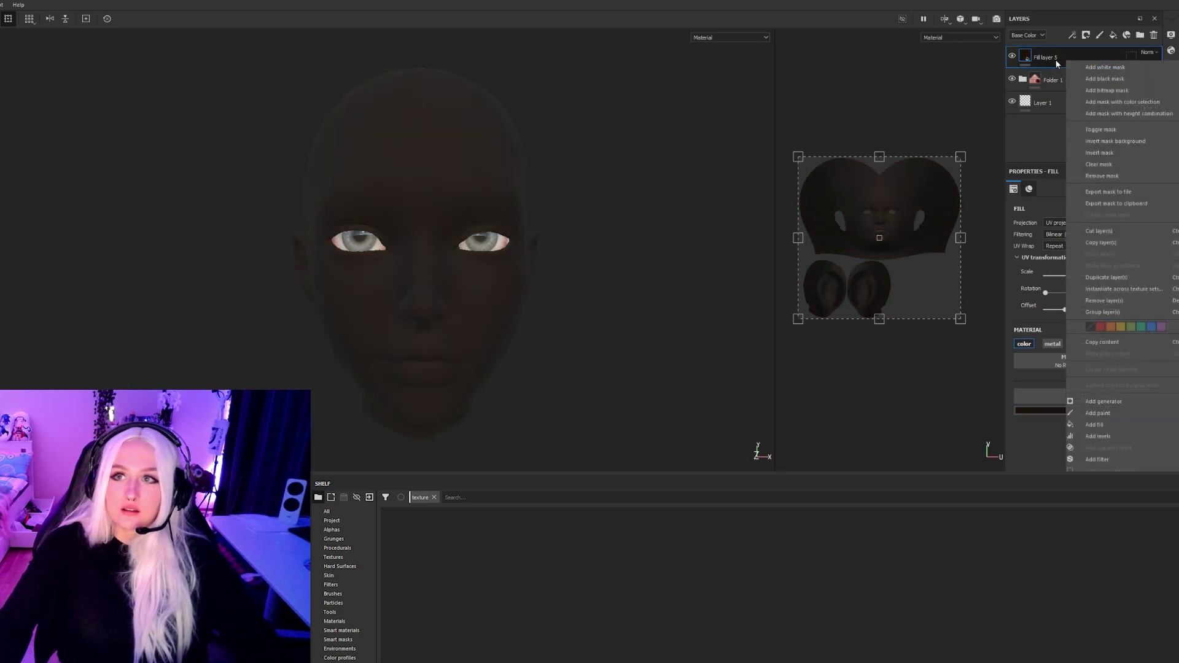
pyautogui.click(1105, 79)
pyautogui.press('1')
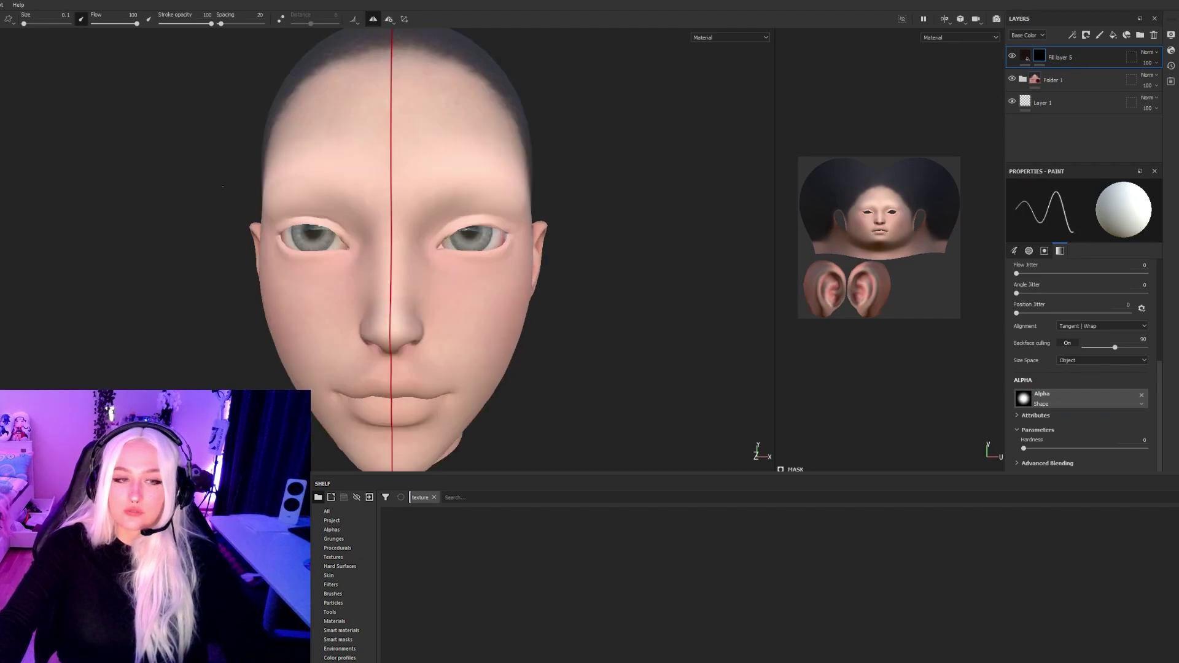
# Place the eyebrow proportion reference photo 20_04_1.jpg beside the head, compare its guide lines, and return to the 3D model.
pyautogui.moveTo(0, 248); pyautogui.dragTo(396, 110)
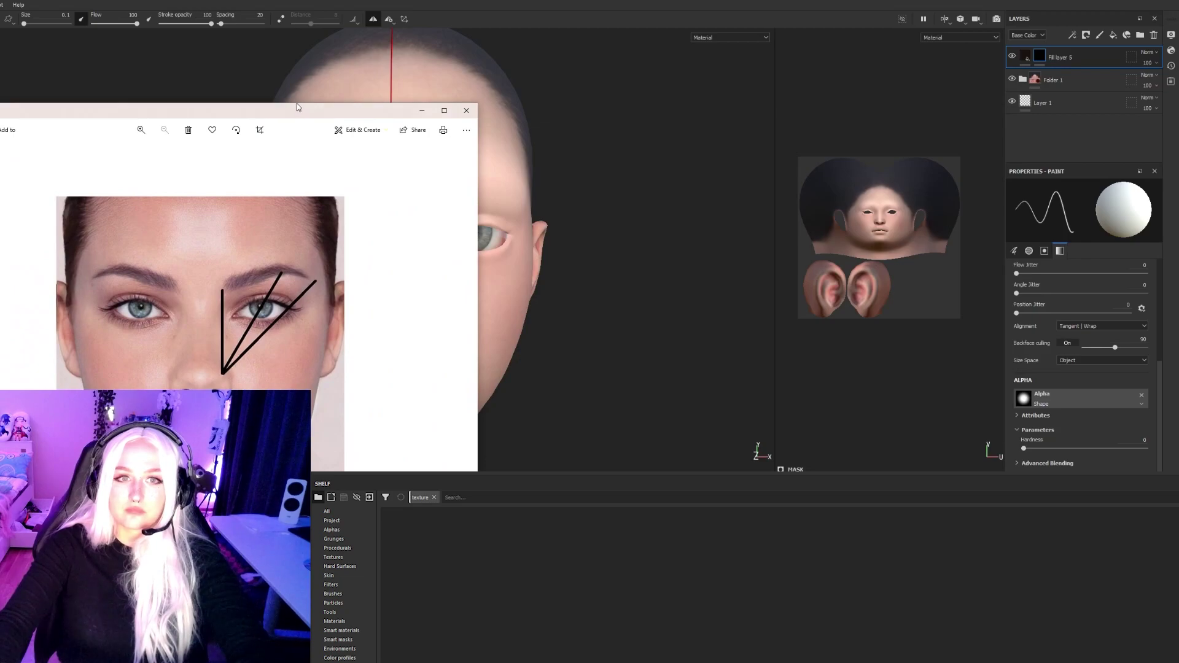
pyautogui.moveTo(231, 120); pyautogui.dragTo(987, 126)
pyautogui.moveTo(883, 116); pyautogui.dragTo(821, 116)
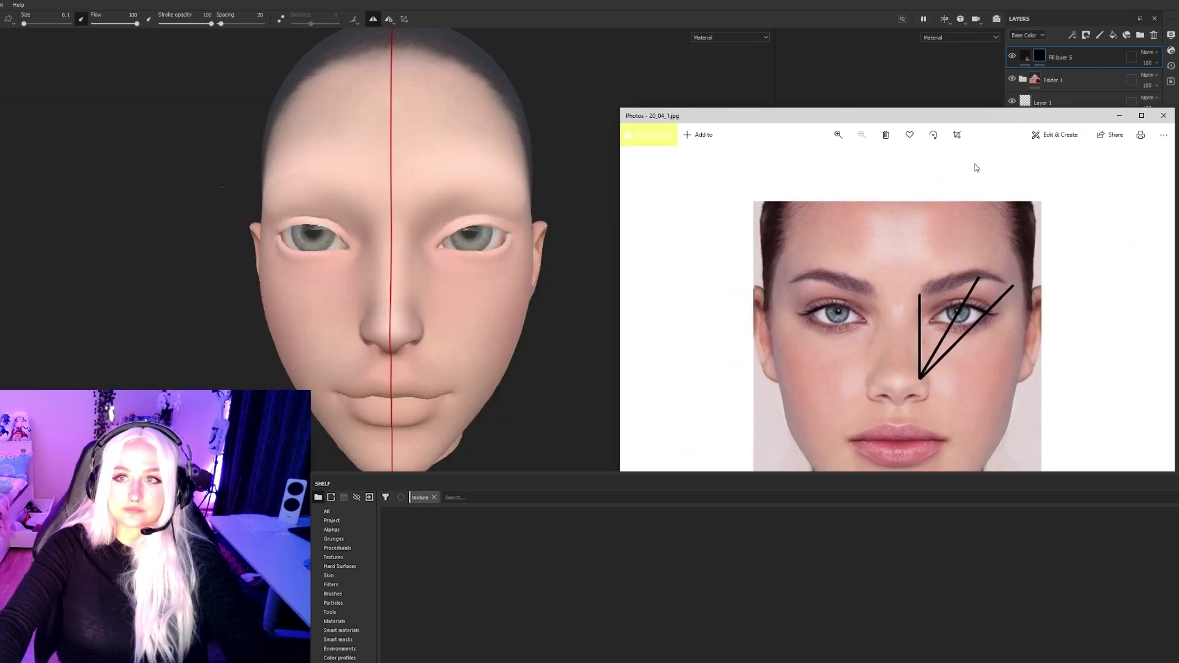
pyautogui.hotkey('alt', 'Tab')
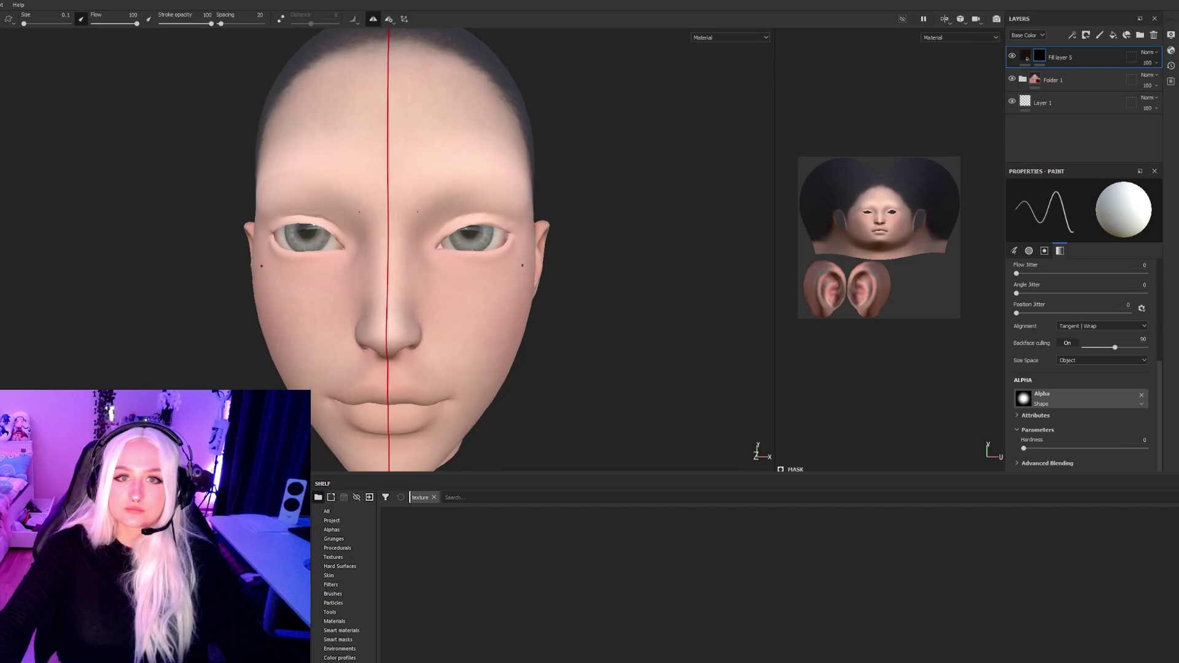
# Mark the eyebrow's start, arch and tail points with small mirrored dots, using straight guides from the nostril past the eye.
pyautogui.keyDown('alt'); pyautogui.moveTo(364, 213); pyautogui.dragTo(481, 189); pyautogui.keyUp('alt')
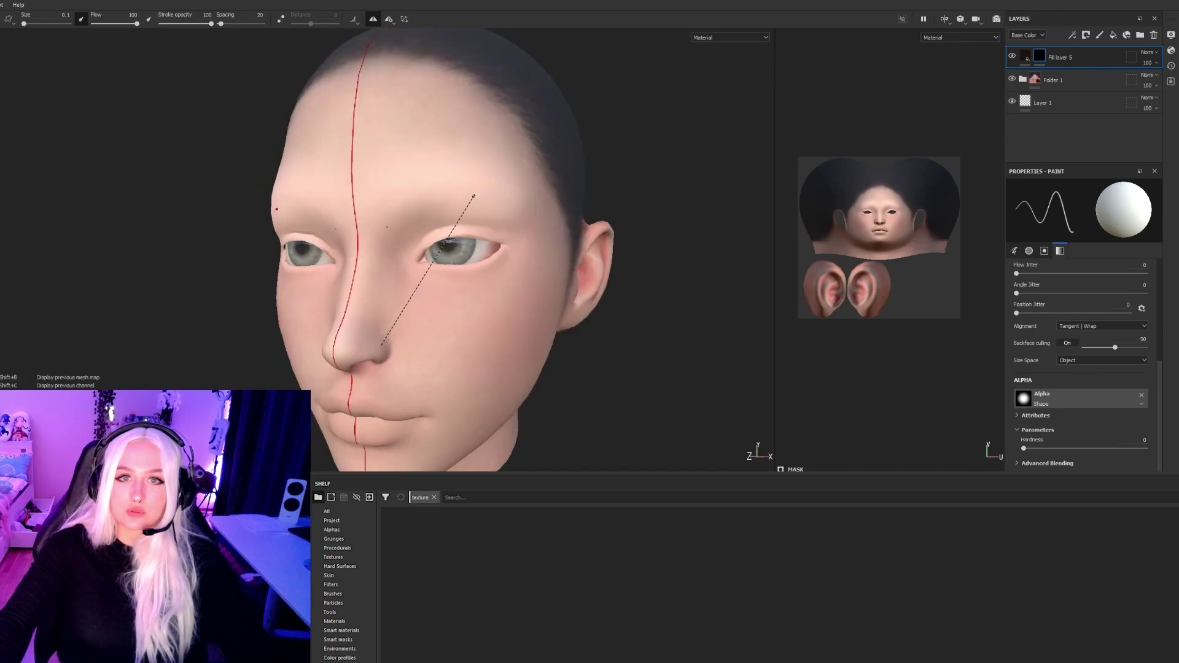
pyautogui.keyDown('shift'); pyautogui.click(472, 195); pyautogui.keyUp('shift')
pyautogui.hotkey('ctrl', 'z')
pyautogui.click(460, 198)
pyautogui.keyDown('alt'); pyautogui.moveTo(423, 369); pyautogui.dragTo(385, 355); pyautogui.keyUp('alt')
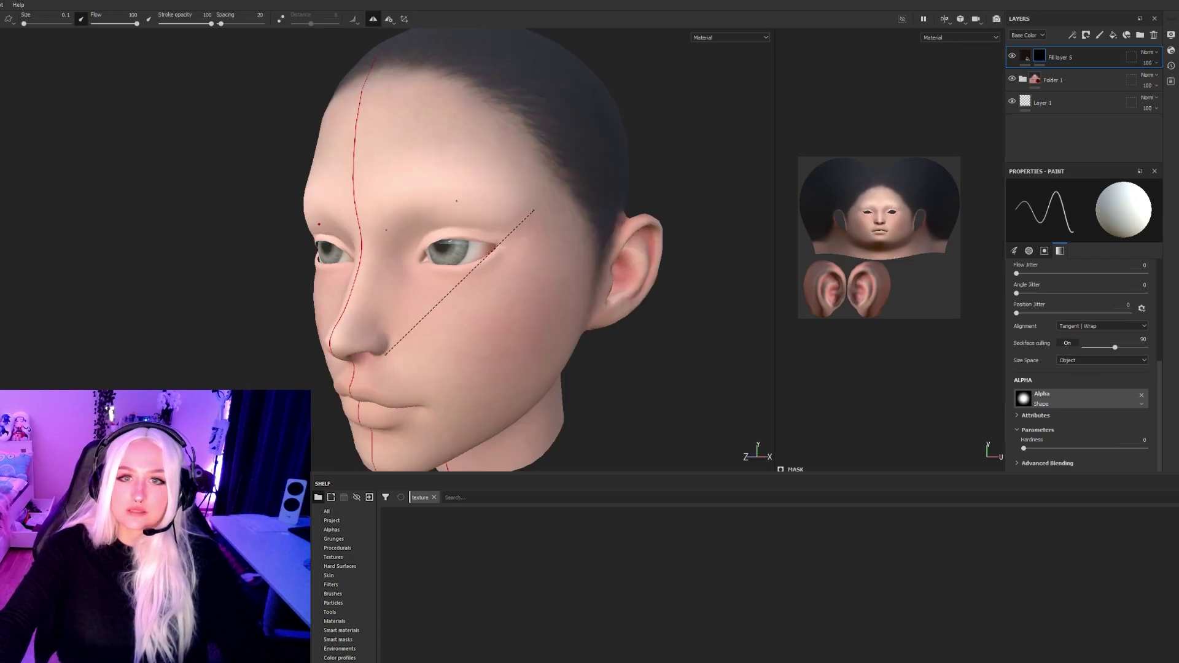
pyautogui.hotkey('ctrl', 'z')
pyautogui.moveTo(491, 219)
pyautogui.keyDown('alt'); pyautogui.mouseDown()
pyautogui.moveTo(629, 226)
pyautogui.moveTo(523, 223)
pyautogui.moveTo(426, 194)
pyautogui.mouseUp(); pyautogui.keyUp('alt')
pyautogui.keyDown('alt'); pyautogui.moveTo(426, 195); pyautogui.dragTo(396, 218, button='right'); pyautogui.keyUp('alt')
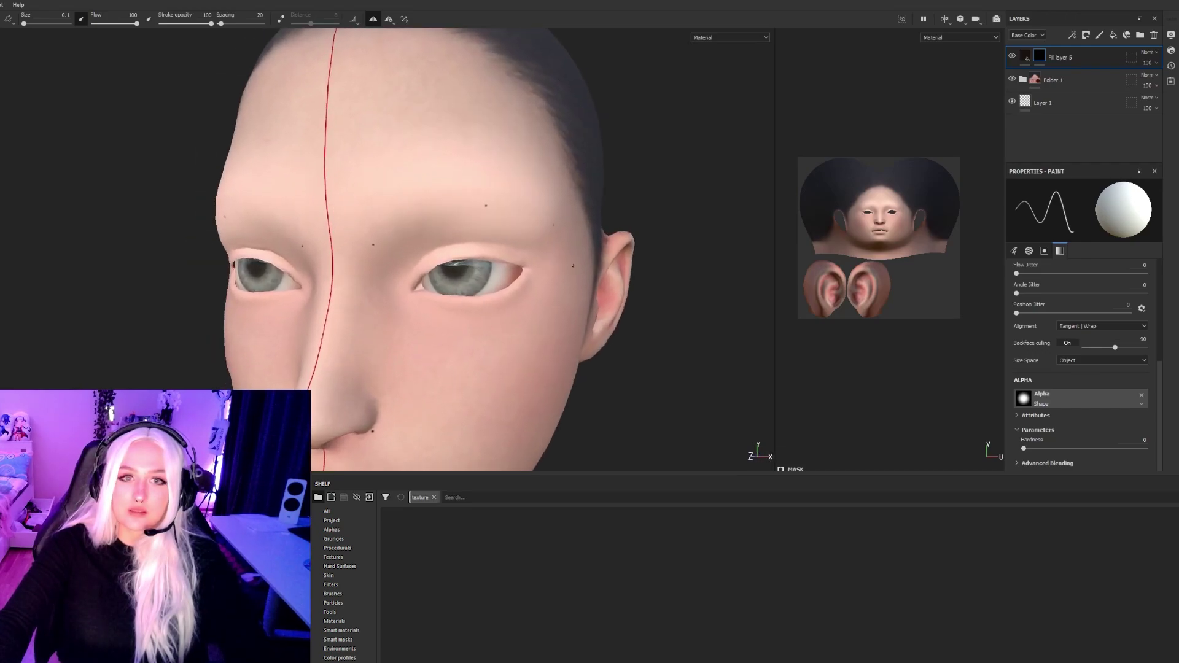
pyautogui.keyDown('alt'); pyautogui.moveTo(396, 217); pyautogui.dragTo(371, 297, button='middle'); pyautogui.keyUp('alt')
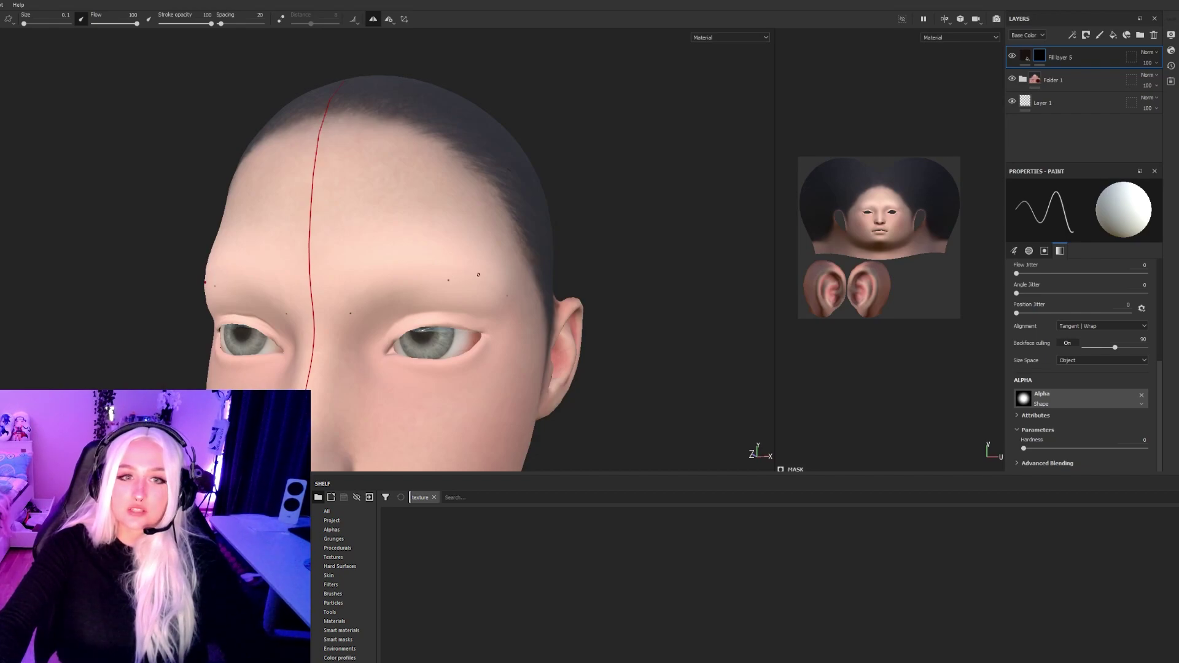
# Draw the lower eyebrow outline as straight segments from the inner dot to the arch point and on to the tail point.
pyautogui.keyDown('alt'); pyautogui.moveTo(520, 301); pyautogui.dragTo(444, 282); pyautogui.keyUp('alt')
pyautogui.keyDown('alt'); pyautogui.moveTo(445, 282); pyautogui.dragTo(309, 326, button='right'); pyautogui.keyUp('alt')
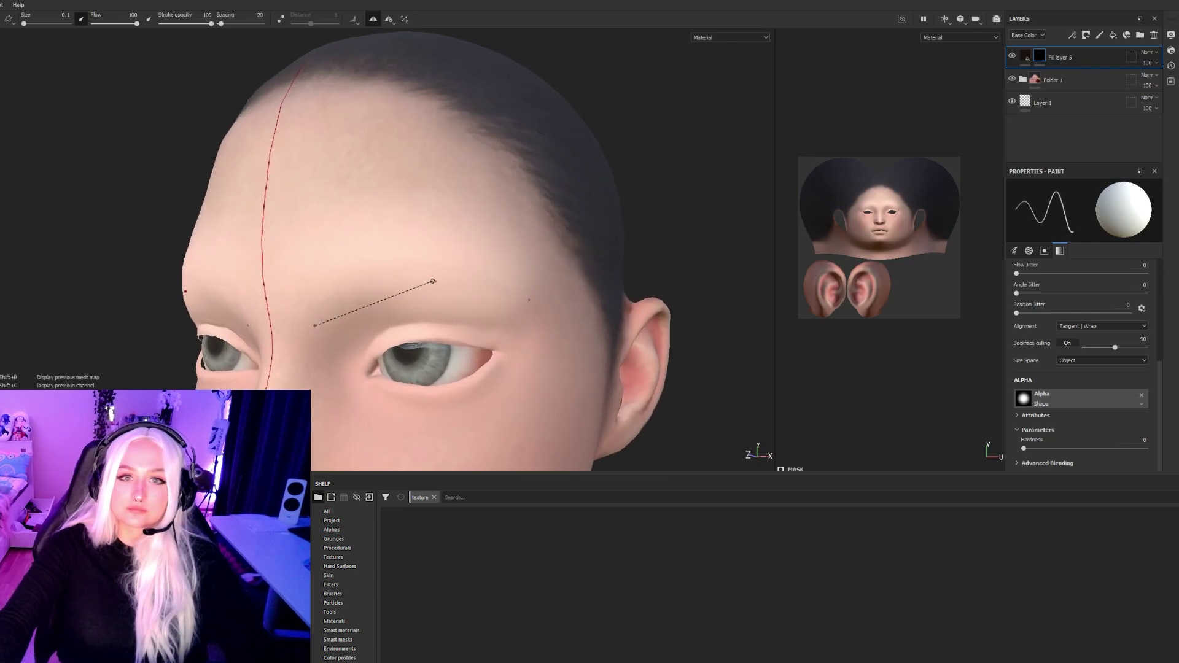
pyautogui.keyDown('shift'); pyautogui.click(435, 281); pyautogui.keyUp('shift')
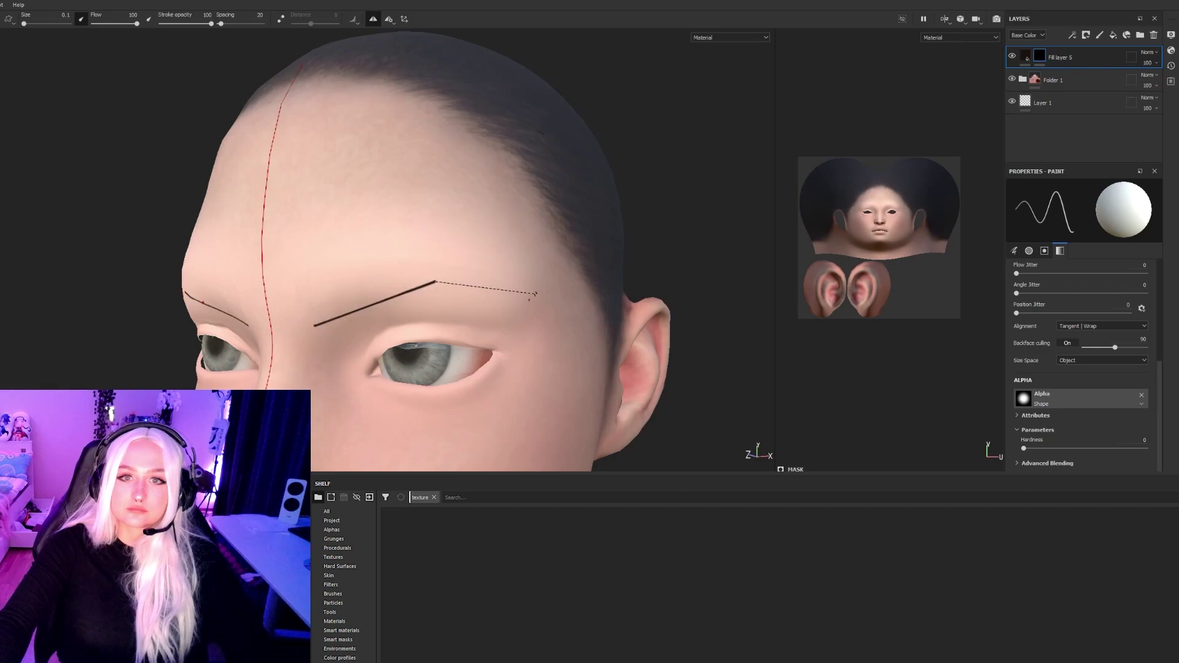
pyautogui.keyDown('shift'); pyautogui.click(529, 300); pyautogui.keyUp('shift')
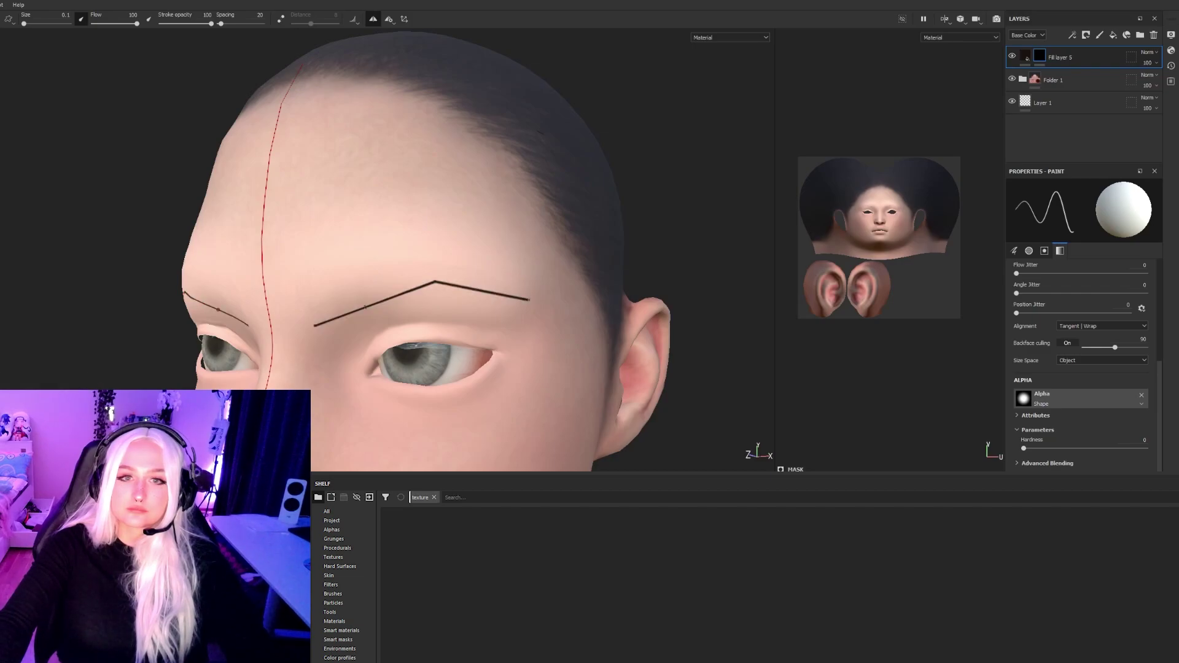
# Draw the upper eyebrow outline as straight segments from the tail over the arch to the inner end, then check both brows.
pyautogui.moveTo(529, 299)
pyautogui.keyDown('alt'); pyautogui.mouseDown()
pyautogui.moveTo(388, 300)
pyautogui.moveTo(512, 301)
pyautogui.mouseUp(); pyautogui.keyUp('alt')
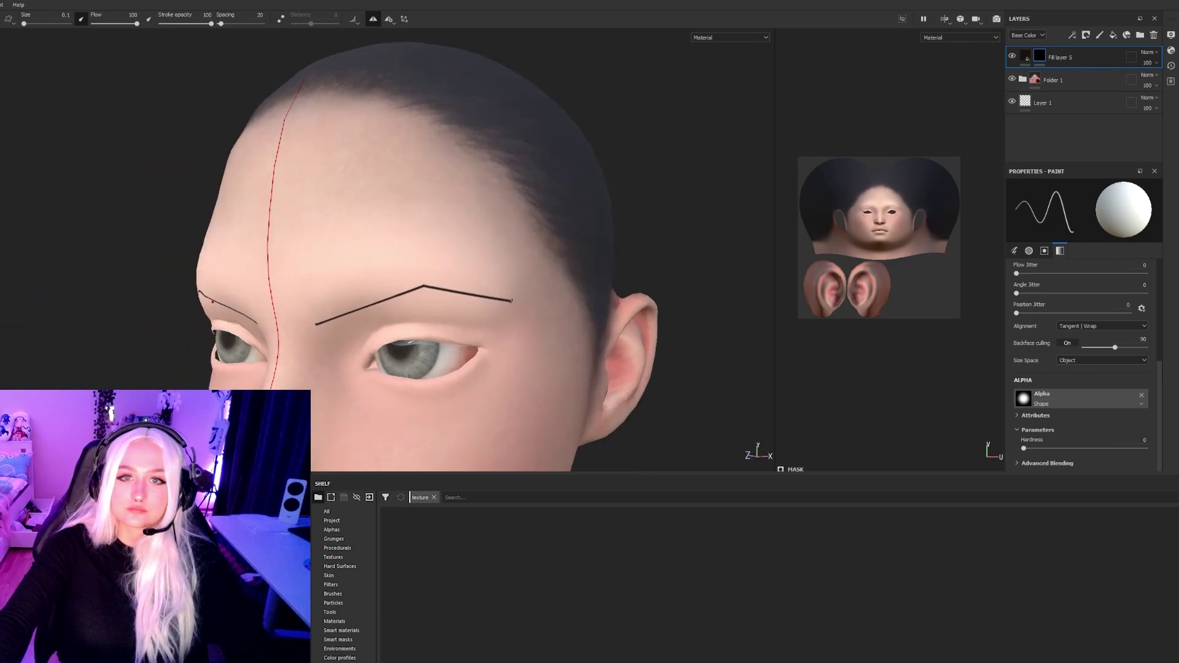
pyautogui.keyDown('shift'); pyautogui.click(422, 266); pyautogui.keyUp('shift')
pyautogui.keyDown('alt'); pyautogui.moveTo(422, 266); pyautogui.dragTo(378, 285); pyautogui.keyUp('alt')
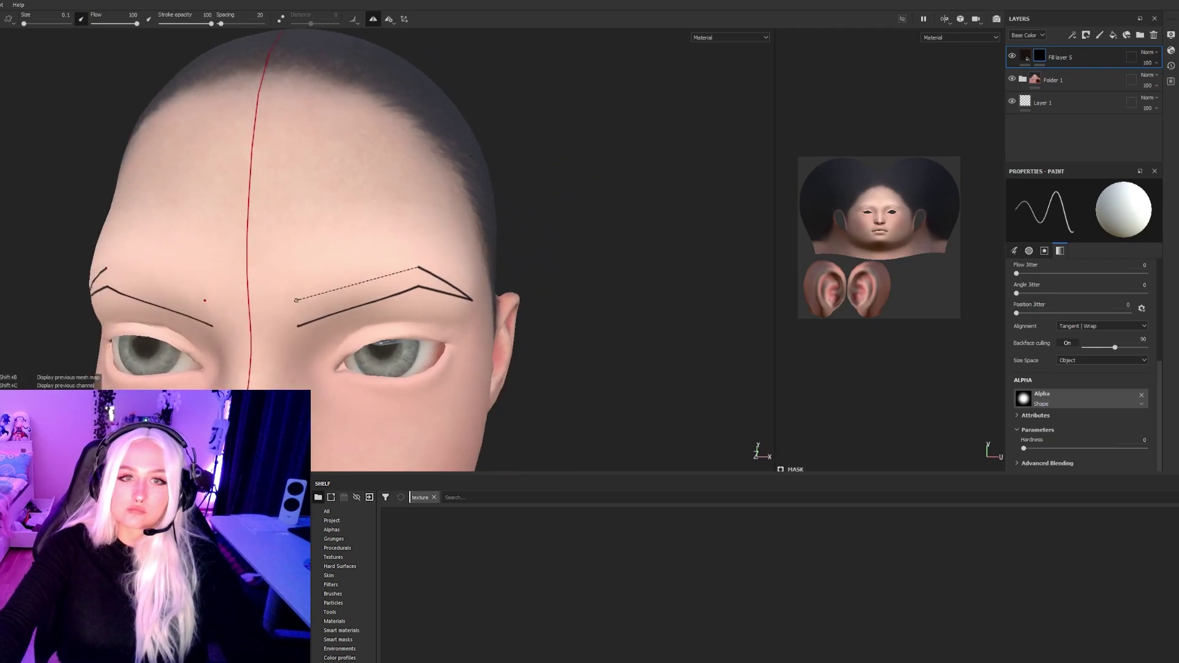
pyautogui.keyDown('shift'); pyautogui.click(293, 301); pyautogui.keyUp('shift')
pyautogui.keyDown('alt'); pyautogui.moveTo(360, 261); pyautogui.dragTo(324, 242, button='right'); pyautogui.keyUp('alt')
pyautogui.moveTo(323, 242)
pyautogui.keyDown('alt'); pyautogui.mouseDown()
pyautogui.moveTo(394, 235)
pyautogui.moveTo(298, 230)
pyautogui.moveTo(363, 239)
pyautogui.mouseUp(); pyautogui.keyUp('alt')
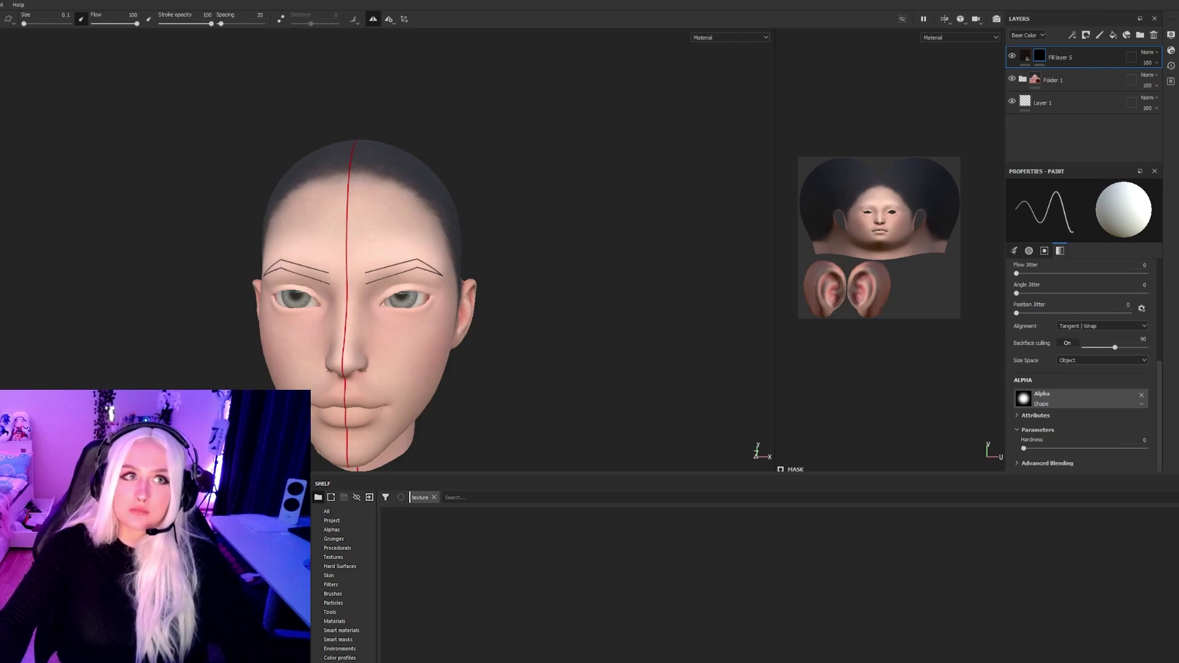
# Switch to Photoshop with the exported head base color texture and set the Brush to 3 px with increased hardness.
pyautogui.hotkey('alt', 'Tab')
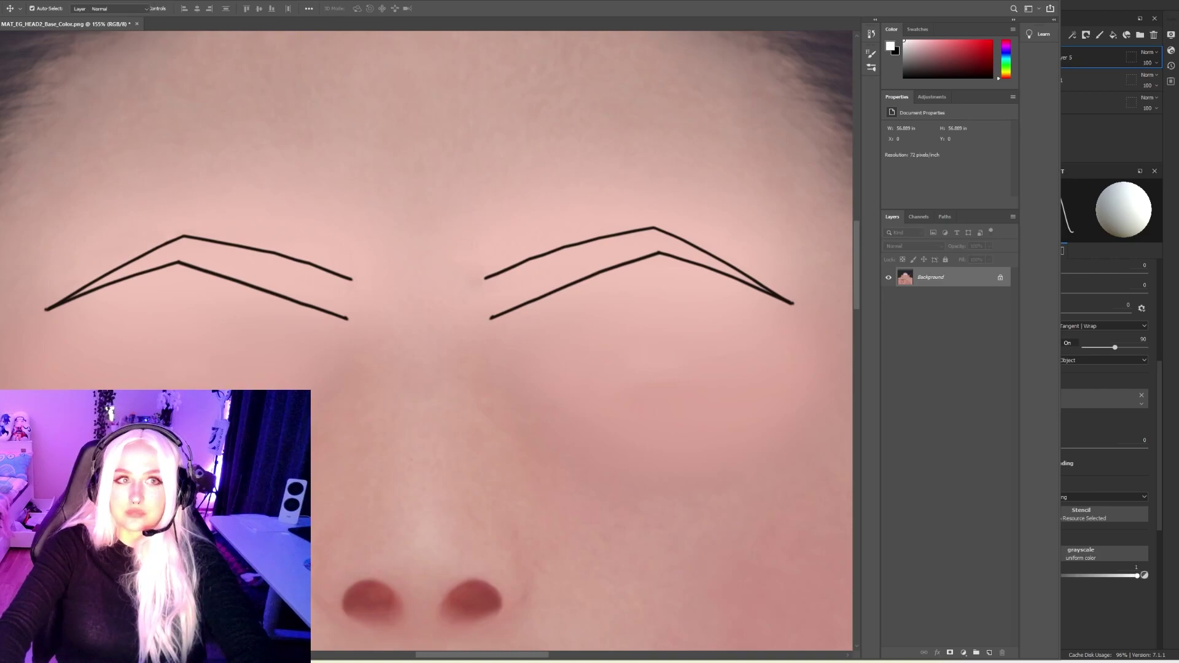
pyautogui.press('b')
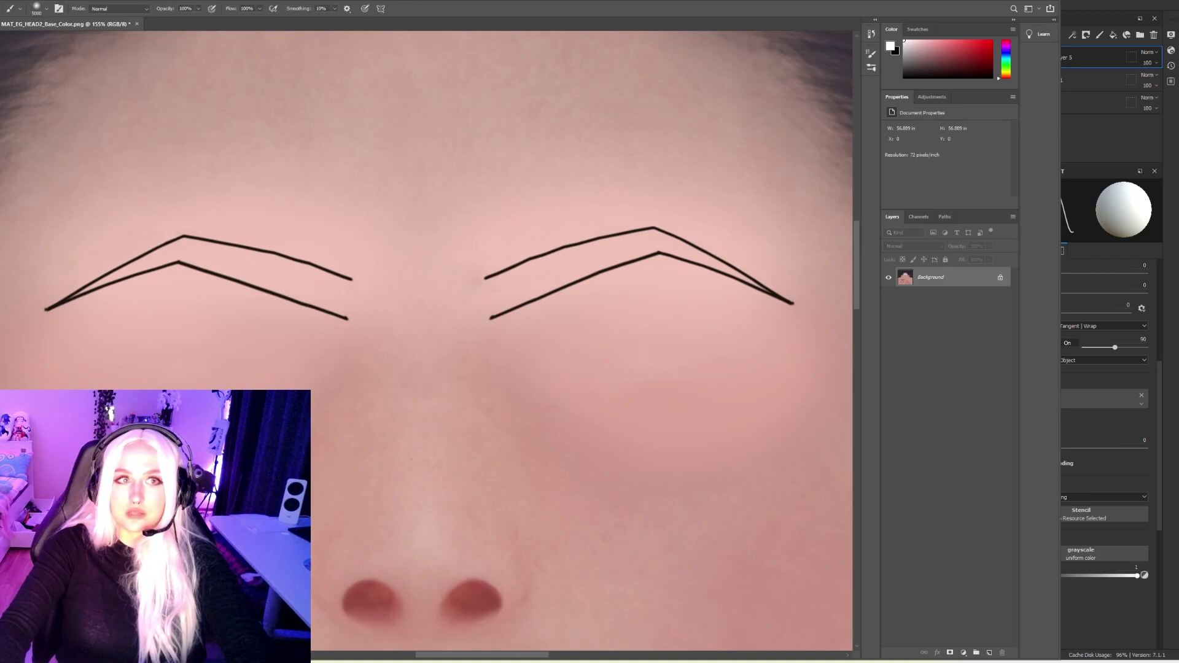
pyautogui.click(38, 9)
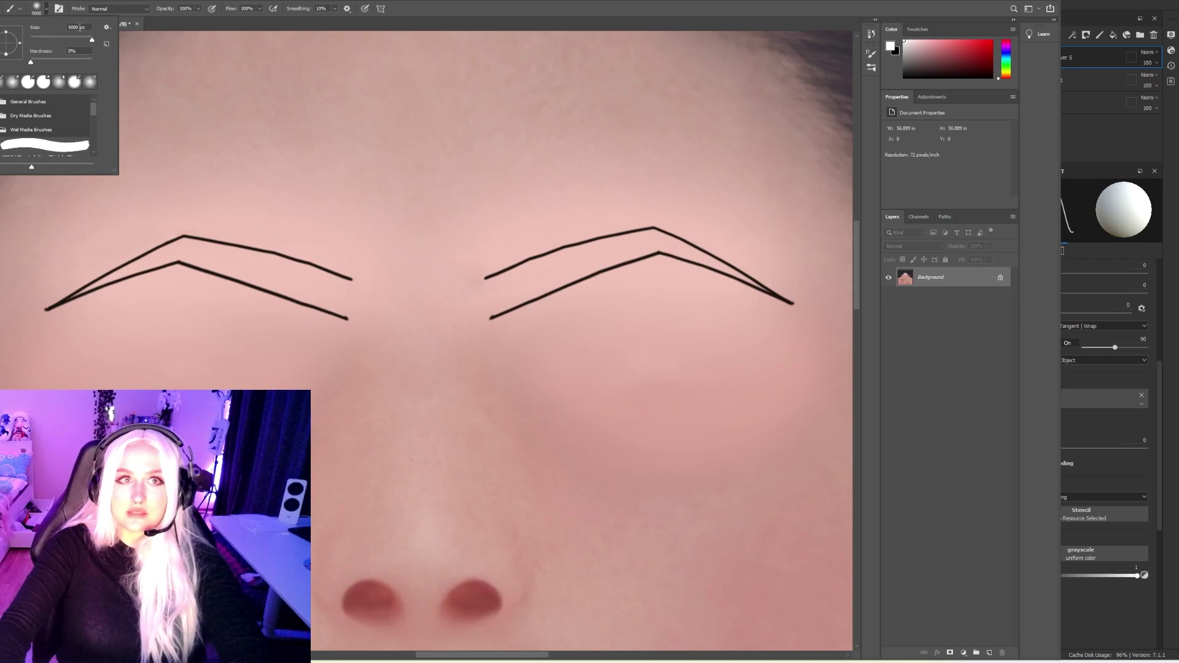
pyautogui.write('3')
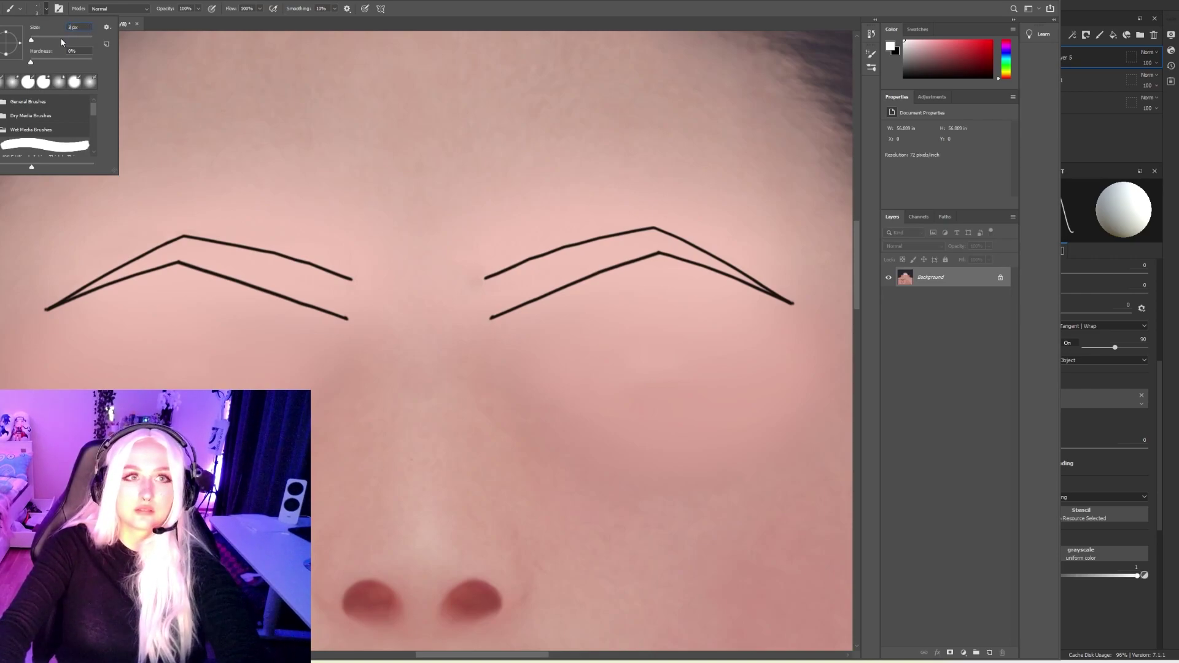
pyautogui.moveTo(36, 61); pyautogui.dragTo(64, 62)
pyautogui.click(44, 15)
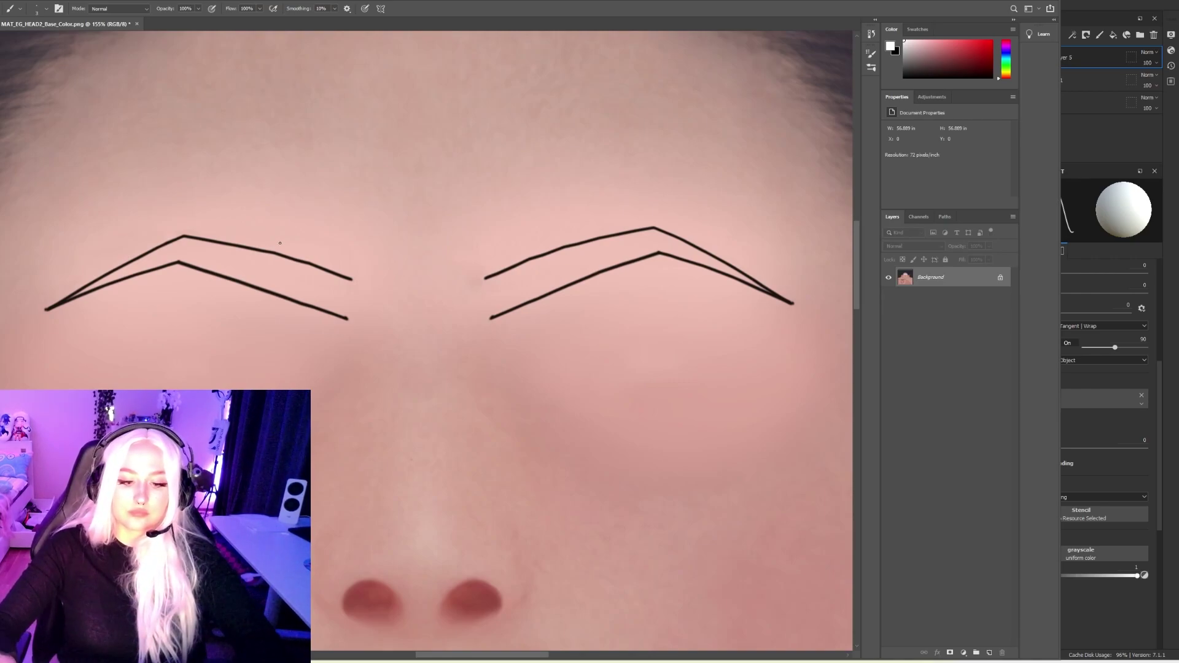
# Create a new empty layer above the texture and set the foreground color to black.
pyautogui.click(990, 651)
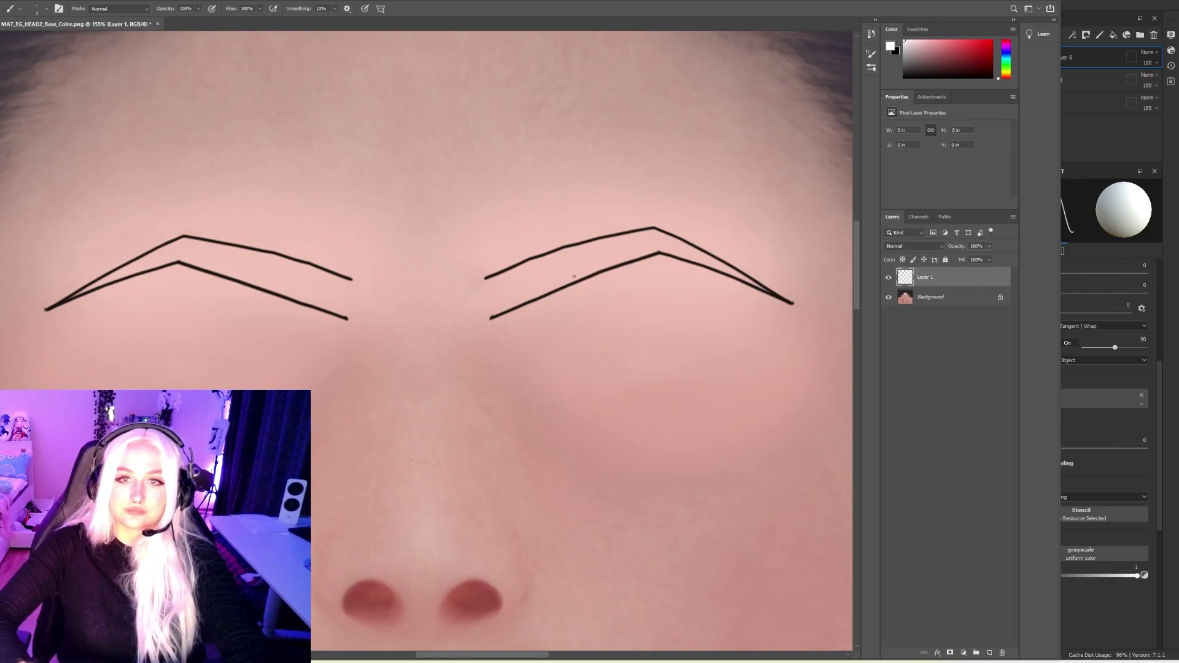
pyautogui.click(903, 78)
pyautogui.click(905, 76)
pyautogui.moveTo(905, 76); pyautogui.dragTo(897, 83)
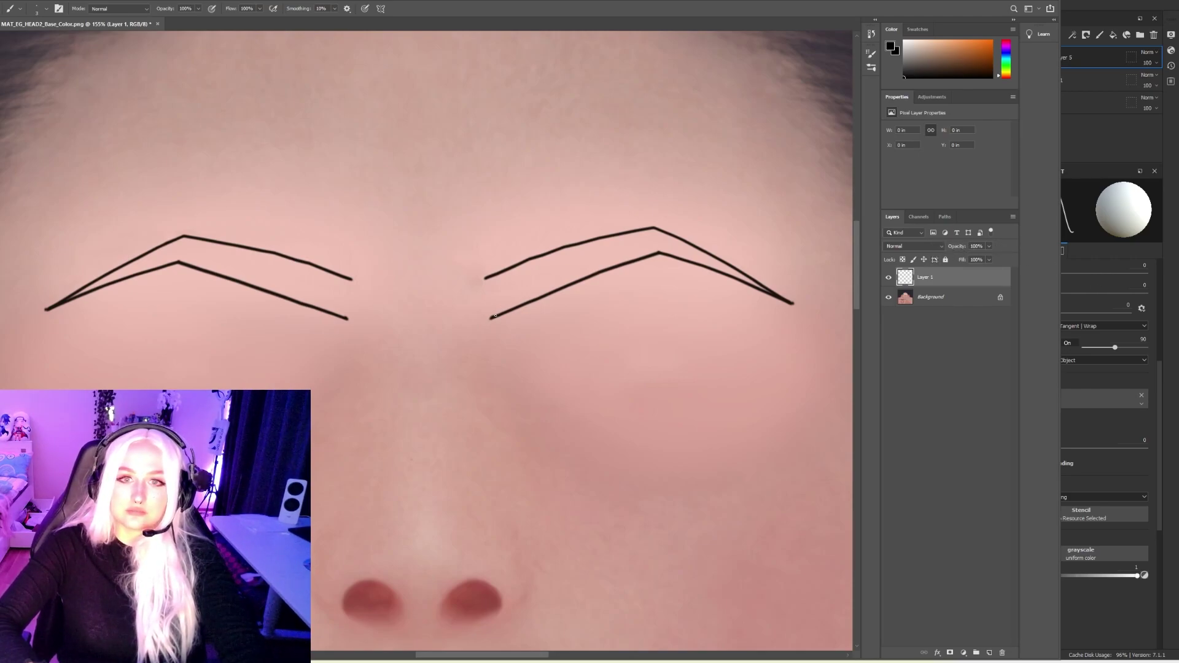
# Paint a first pass of fine hair strokes inside the right-hand eyebrow outline, from the inner end over the arch toward the tail.
pyautogui.moveTo(487, 320)
pyautogui.mouseDown()
pyautogui.moveTo(486, 301)
pyautogui.moveTo(519, 278)
pyautogui.mouseUp()
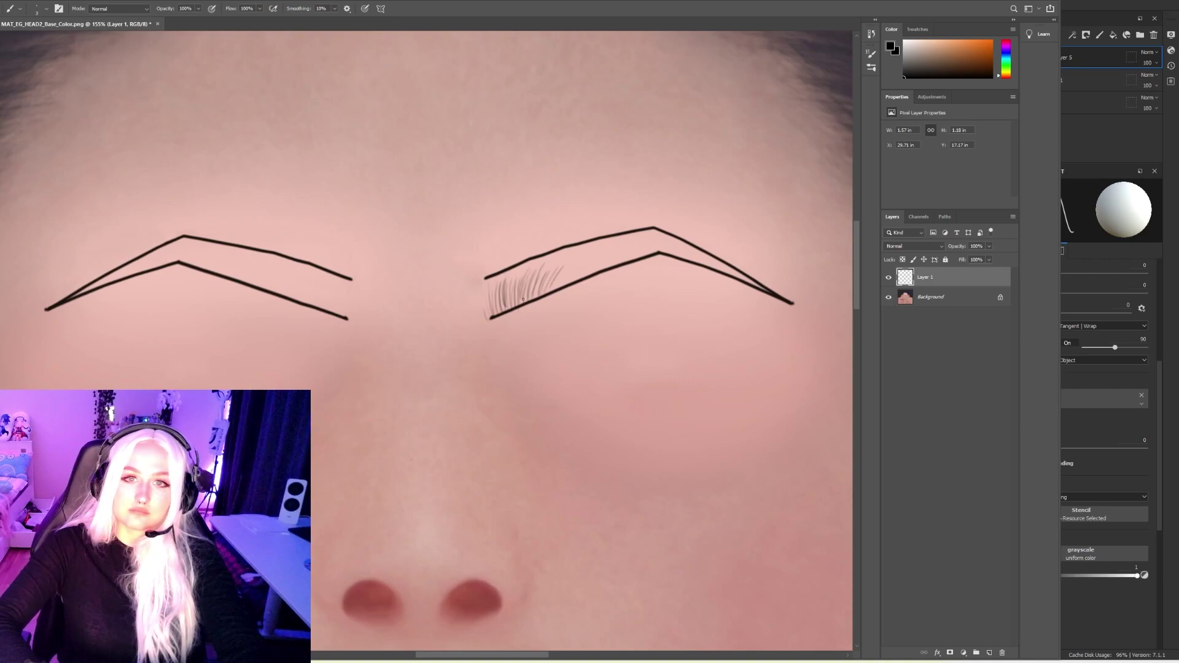
pyautogui.moveTo(524, 301)
pyautogui.mouseDown()
pyautogui.moveTo(524, 268)
pyautogui.moveTo(513, 274)
pyautogui.mouseUp()
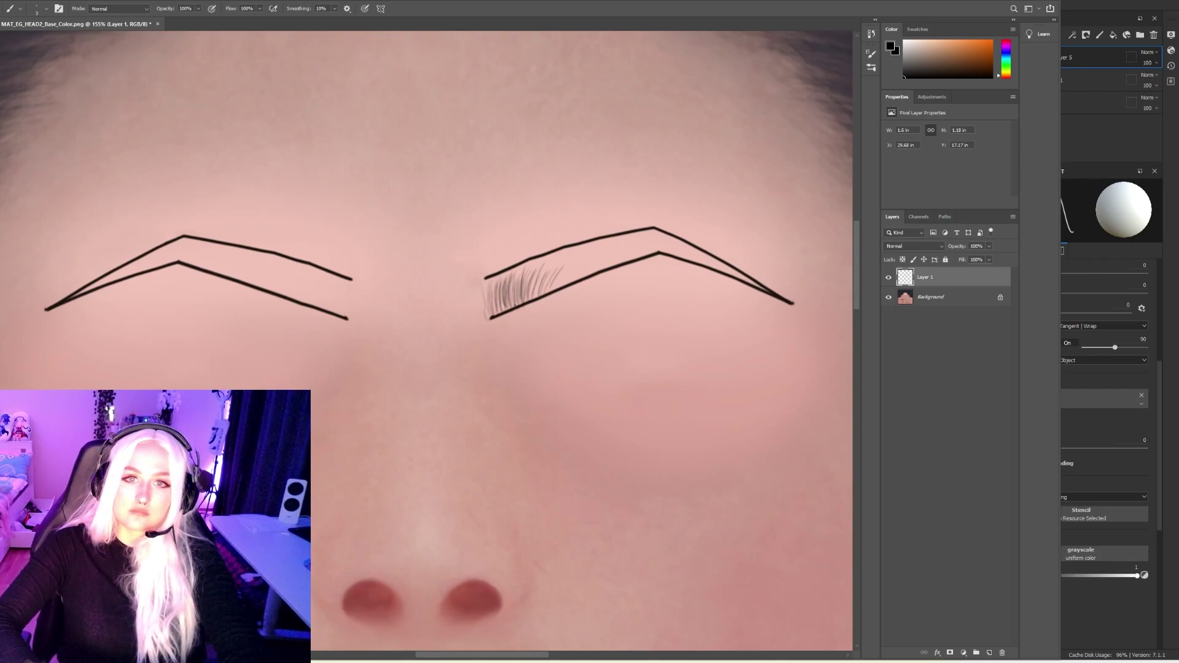
pyautogui.moveTo(527, 286); pyautogui.dragTo(533, 261)
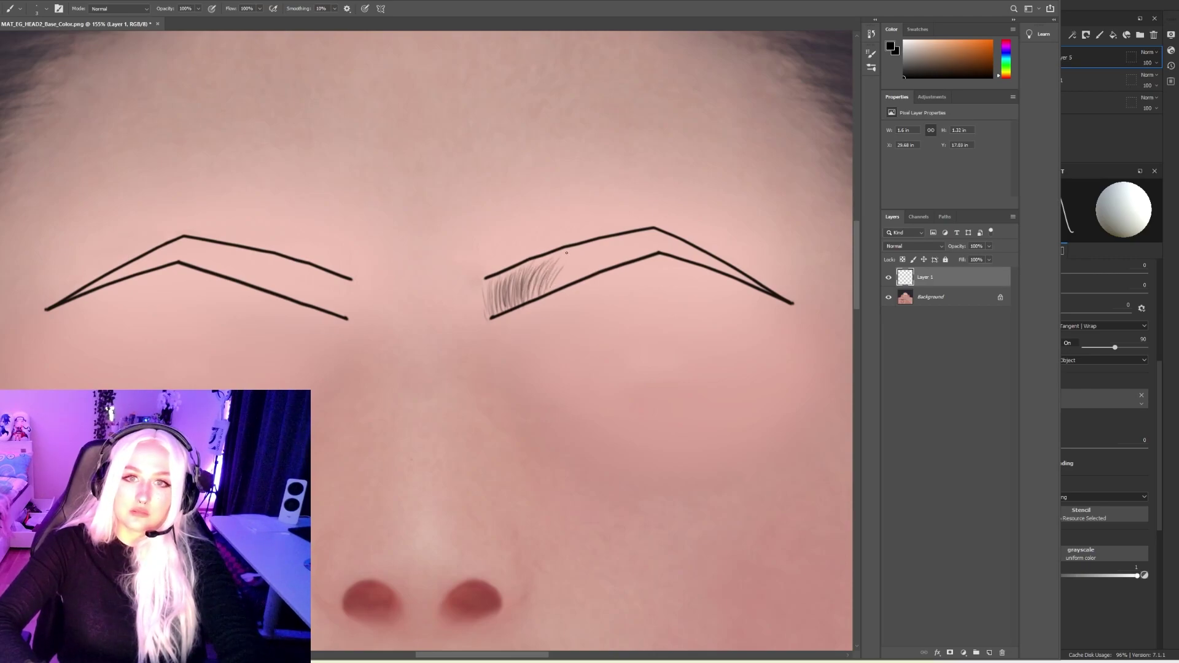
pyautogui.moveTo(554, 285)
pyautogui.mouseDown()
pyautogui.moveTo(566, 258)
pyautogui.moveTo(580, 263)
pyautogui.moveTo(570, 268)
pyautogui.mouseUp()
pyautogui.moveTo(577, 280); pyautogui.dragTo(610, 244)
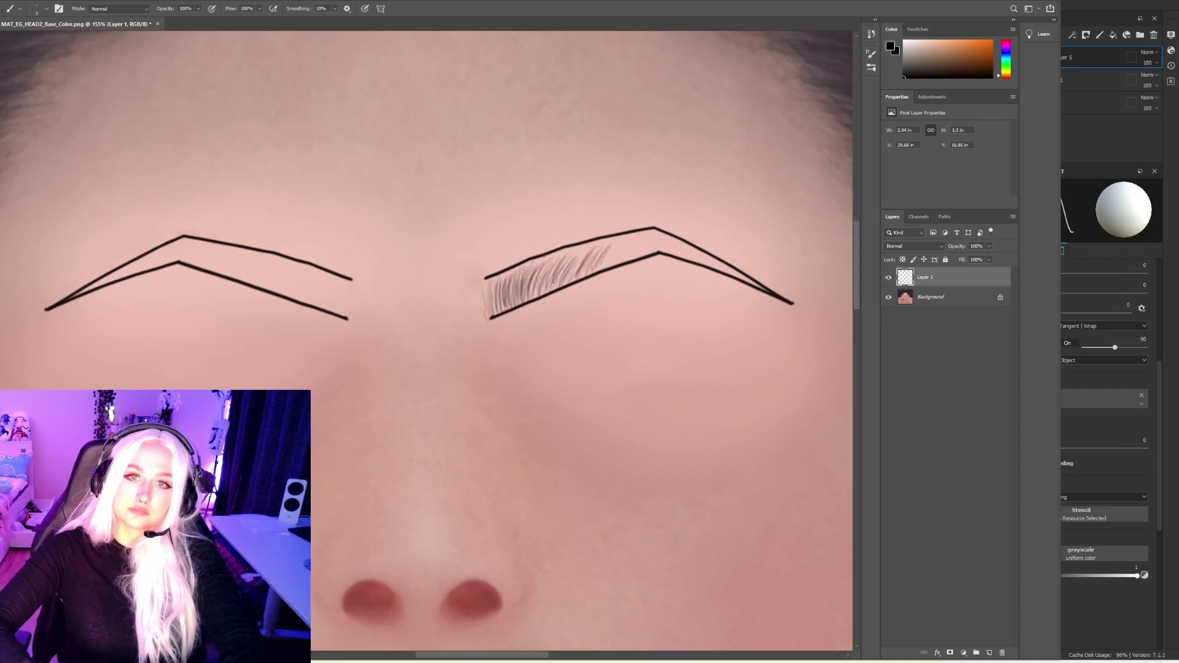
pyautogui.moveTo(543, 280); pyautogui.dragTo(564, 256)
pyautogui.moveTo(564, 274)
pyautogui.mouseDown()
pyautogui.moveTo(592, 243)
pyautogui.moveTo(638, 235)
pyautogui.moveTo(704, 260)
pyautogui.mouseUp()
pyautogui.moveTo(700, 262); pyautogui.dragTo(743, 277)
pyautogui.moveTo(650, 252)
pyautogui.mouseDown()
pyautogui.moveTo(678, 244)
pyautogui.moveTo(670, 233)
pyautogui.moveTo(707, 255)
pyautogui.mouseUp()
pyautogui.moveTo(693, 260)
pyautogui.mouseDown()
pyautogui.moveTo(724, 270)
pyautogui.moveTo(697, 255)
pyautogui.mouseUp()
pyautogui.moveTo(699, 261); pyautogui.dragTo(727, 266)
pyautogui.moveTo(643, 252); pyautogui.dragTo(655, 239)
pyautogui.moveTo(635, 254)
pyautogui.mouseDown()
pyautogui.moveTo(652, 237)
pyautogui.moveTo(674, 240)
pyautogui.mouseUp()
pyautogui.moveTo(671, 247); pyautogui.dragTo(715, 266)
# Fill the gaps in the right-hand eyebrow with a second pass of short, slanted hair strokes along its length.
pyautogui.moveTo(486, 315); pyautogui.dragTo(509, 281)
pyautogui.moveTo(516, 301); pyautogui.dragTo(553, 263)
pyautogui.moveTo(550, 290); pyautogui.dragTo(588, 248)
pyautogui.moveTo(582, 278); pyautogui.dragTo(609, 248)
pyautogui.moveTo(600, 270); pyautogui.dragTo(633, 235)
pyautogui.moveTo(621, 263); pyautogui.dragTo(643, 242)
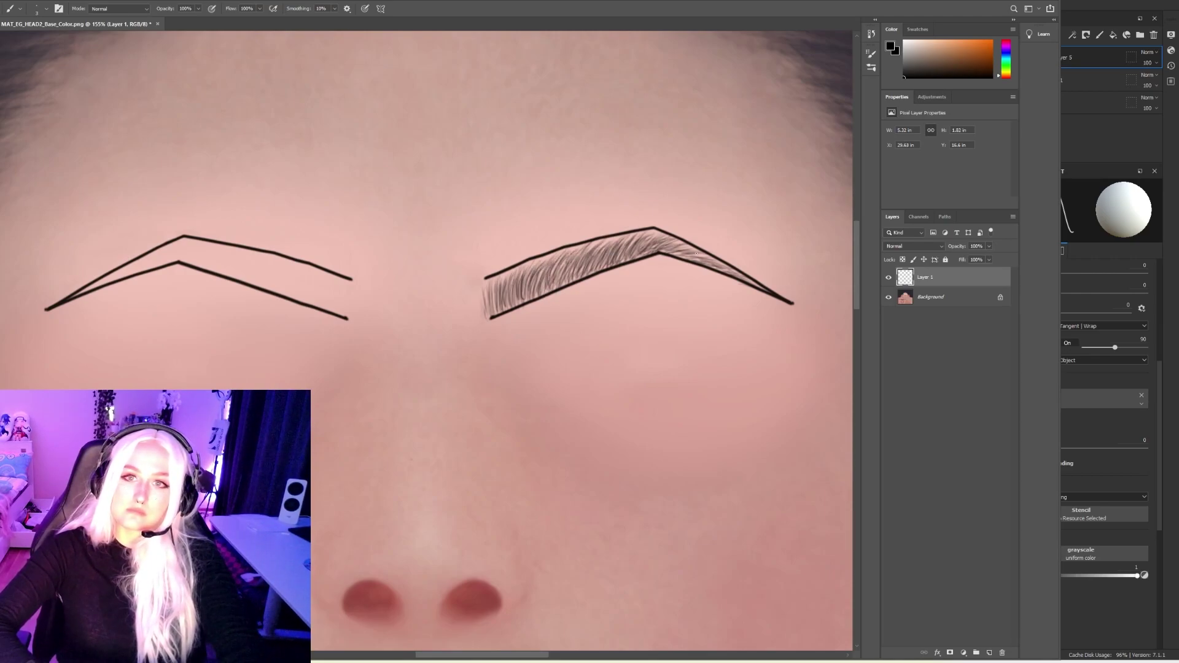
pyautogui.moveTo(542, 294); pyautogui.dragTo(559, 268)
pyautogui.moveTo(562, 285); pyautogui.dragTo(605, 252)
pyautogui.moveTo(604, 265); pyautogui.dragTo(616, 247)
pyautogui.moveTo(614, 260)
pyautogui.mouseDown()
pyautogui.moveTo(642, 241)
pyautogui.moveTo(740, 279)
pyautogui.mouseUp()
pyautogui.moveTo(667, 252)
pyautogui.mouseDown()
pyautogui.moveTo(688, 243)
pyautogui.moveTo(662, 236)
pyautogui.mouseUp()
# Unlock the background texture layer and reselect the eyebrow hair layer.
pyautogui.click(1000, 297)
pyautogui.click(989, 246)
pyautogui.moveTo(991, 257)
pyautogui.mouseDown()
pyautogui.moveTo(967, 258)
pyautogui.moveTo(993, 256)
pyautogui.mouseUp()
pyautogui.click(933, 277)
# Thicken the right-hand eyebrow's body, arch and tail with dense overlapping hair strokes, keeping the inner end lighter.
pyautogui.moveTo(512, 310)
pyautogui.mouseDown()
pyautogui.moveTo(568, 261)
pyautogui.moveTo(678, 238)
pyautogui.mouseUp()
pyautogui.moveTo(524, 279); pyautogui.dragTo(593, 246)
pyautogui.moveTo(583, 260)
pyautogui.mouseDown()
pyautogui.moveTo(640, 235)
pyautogui.moveTo(674, 237)
pyautogui.mouseUp()
pyautogui.moveTo(557, 282); pyautogui.dragTo(571, 271)
pyautogui.moveTo(683, 251); pyautogui.dragTo(710, 261)
pyautogui.moveTo(692, 259); pyautogui.dragTo(743, 279)
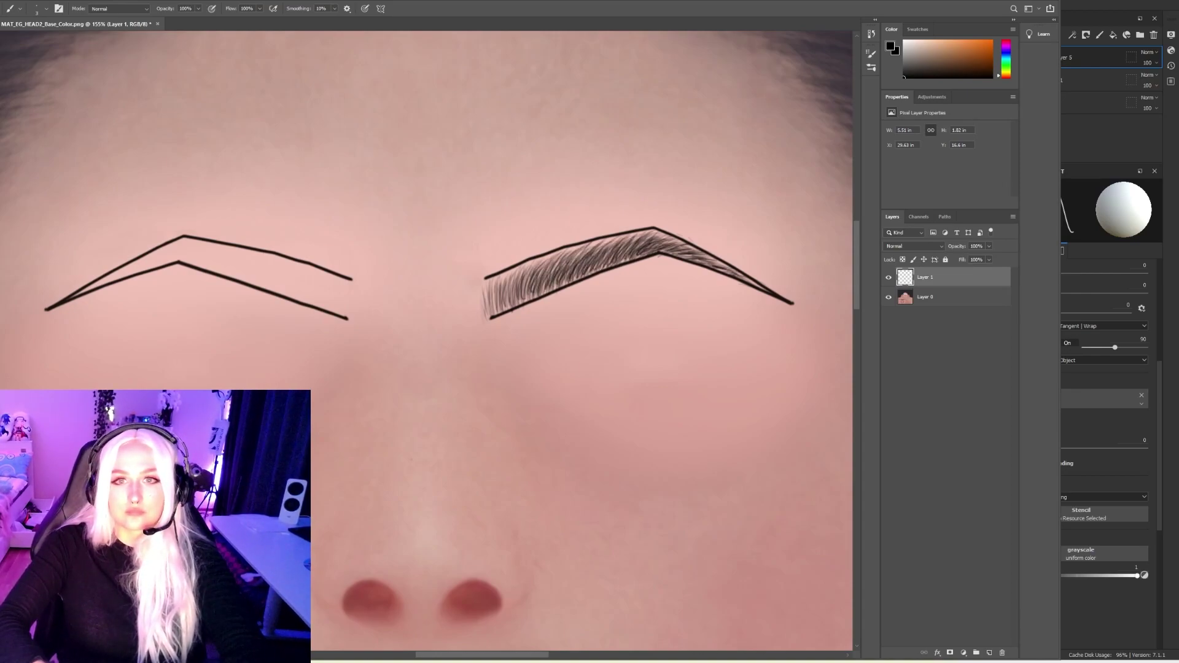
pyautogui.moveTo(616, 264); pyautogui.dragTo(633, 247)
pyautogui.moveTo(661, 252)
pyautogui.mouseDown()
pyautogui.moveTo(676, 246)
pyautogui.moveTo(729, 274)
pyautogui.mouseUp()
pyautogui.moveTo(550, 290); pyautogui.dragTo(589, 257)
pyautogui.moveTo(580, 274); pyautogui.dragTo(651, 237)
pyautogui.moveTo(642, 254); pyautogui.dragTo(734, 272)
pyautogui.moveTo(563, 271); pyautogui.dragTo(617, 239)
pyautogui.moveTo(545, 269)
pyautogui.mouseDown()
pyautogui.moveTo(561, 254)
pyautogui.moveTo(543, 261)
pyautogui.mouseUp()
pyautogui.moveTo(527, 297); pyautogui.dragTo(573, 254)
pyautogui.moveTo(541, 282)
pyautogui.mouseDown()
pyautogui.moveTo(561, 254)
pyautogui.moveTo(627, 245)
pyautogui.mouseUp()
pyautogui.moveTo(638, 256); pyautogui.dragTo(670, 248)
pyautogui.moveTo(512, 303); pyautogui.dragTo(581, 273)
pyautogui.moveTo(553, 270); pyautogui.dragTo(600, 247)
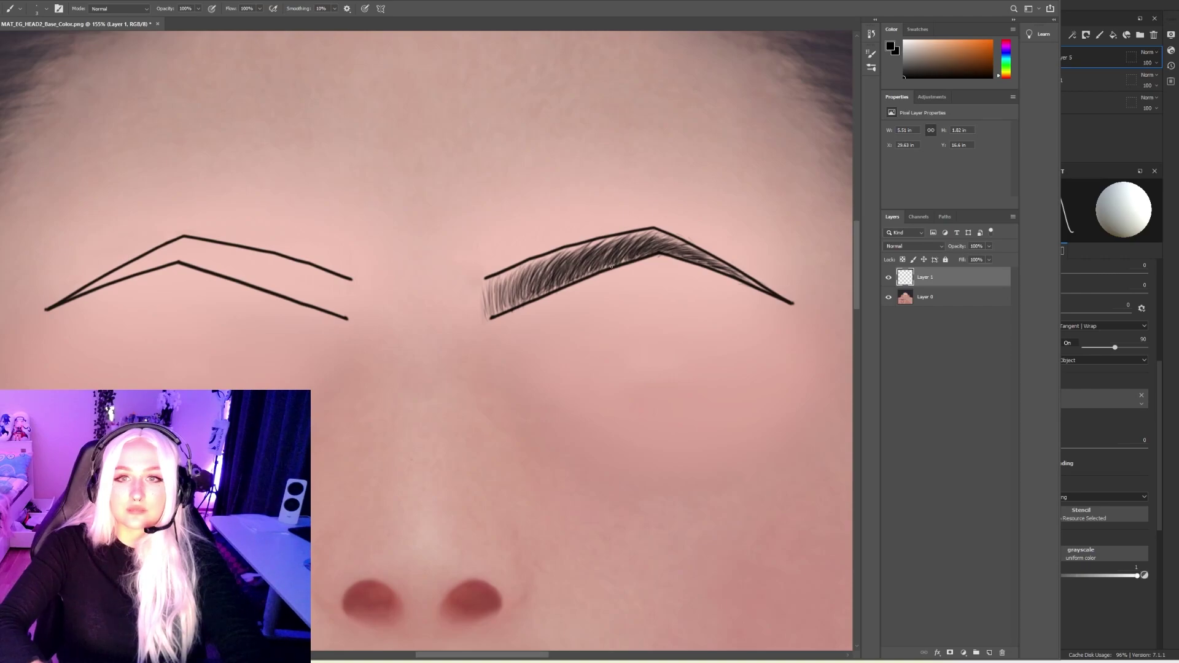
# Remove the drawn outline around the right-hand eyebrow from the background texture layer with the Spot Healing Brush, and reselect Layer 1 and the Brush.
pyautogui.hotkey('alt', '[')
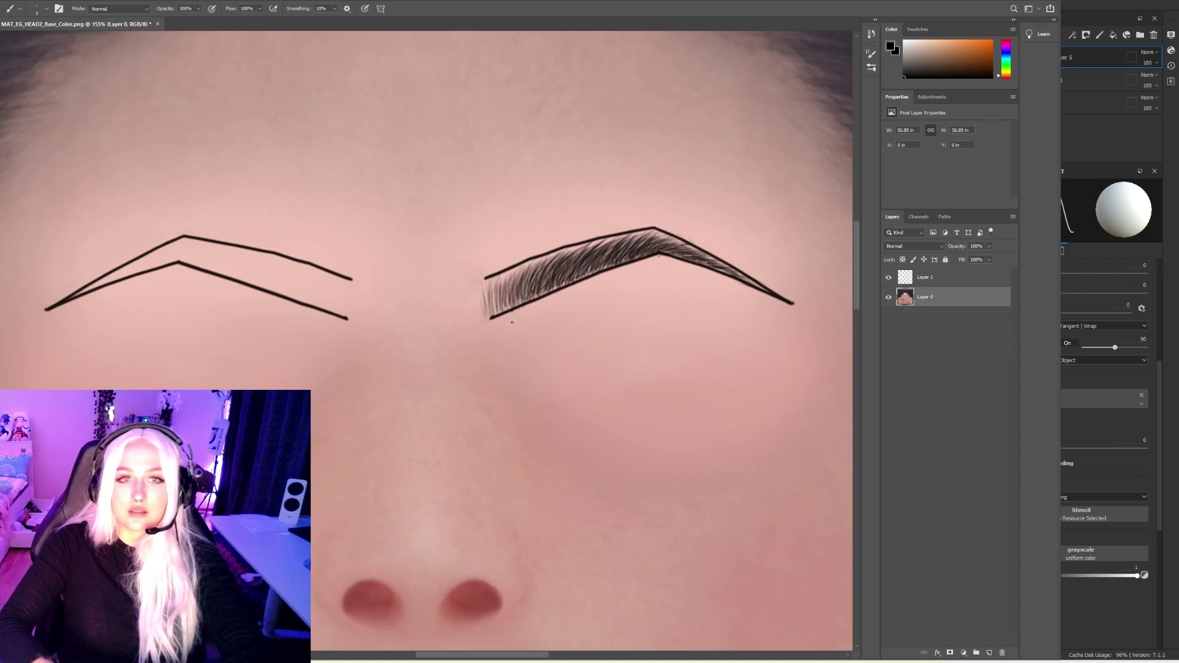
pyautogui.press('j')
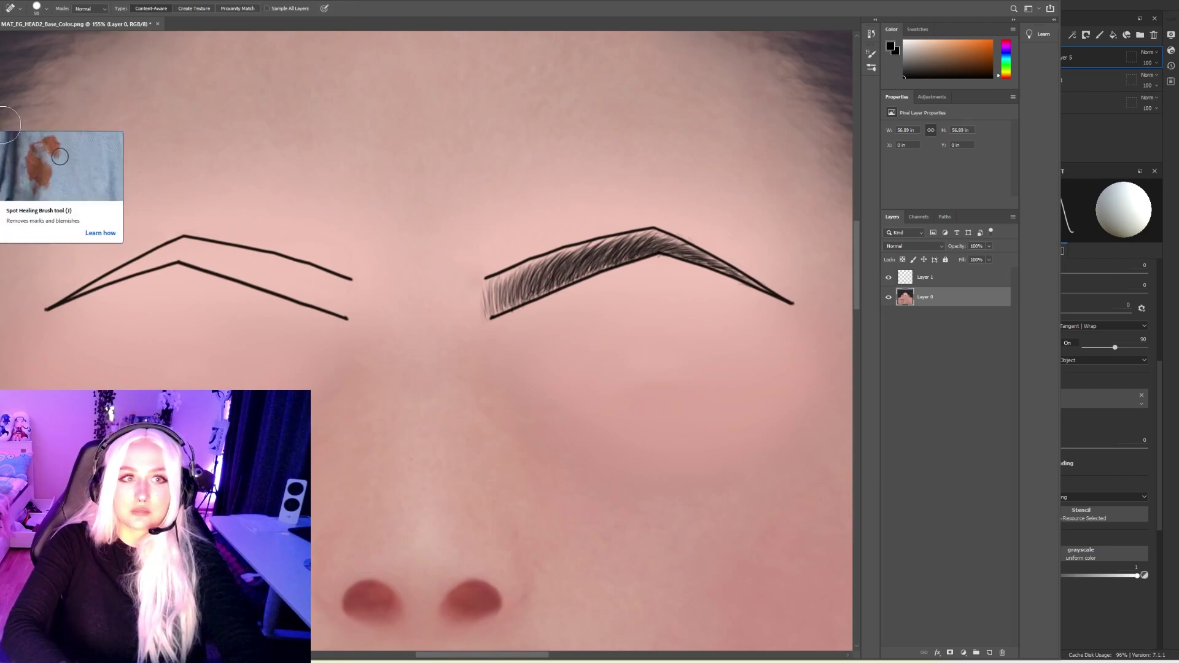
pyautogui.moveTo(476, 279)
pyautogui.mouseDown()
pyautogui.moveTo(539, 255)
pyautogui.moveTo(666, 238)
pyautogui.moveTo(801, 310)
pyautogui.moveTo(669, 255)
pyautogui.moveTo(532, 279)
pyautogui.moveTo(488, 316)
pyautogui.moveTo(660, 243)
pyautogui.moveTo(552, 261)
pyautogui.mouseUp()
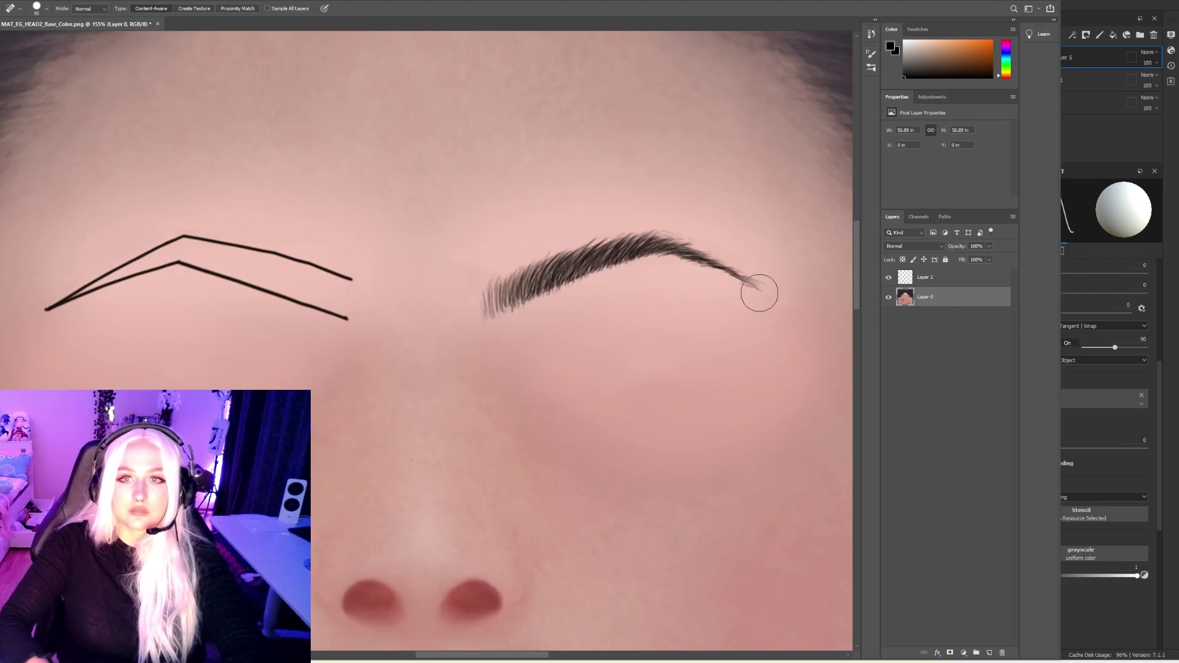
pyautogui.click(955, 279)
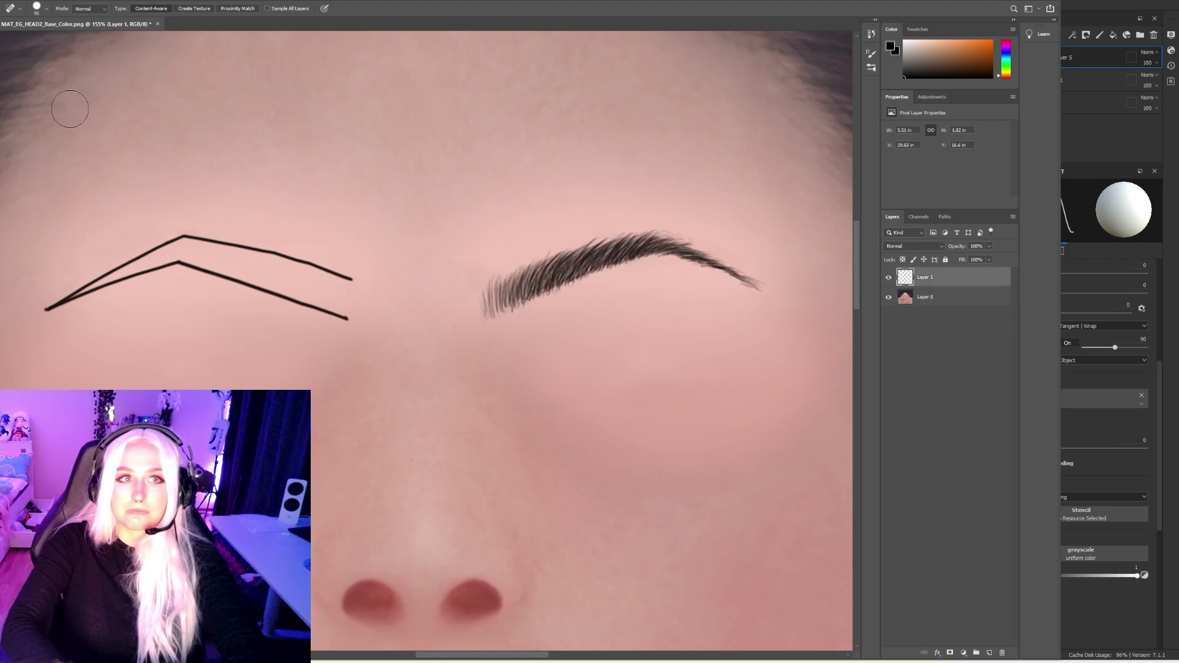
pyautogui.press('b')
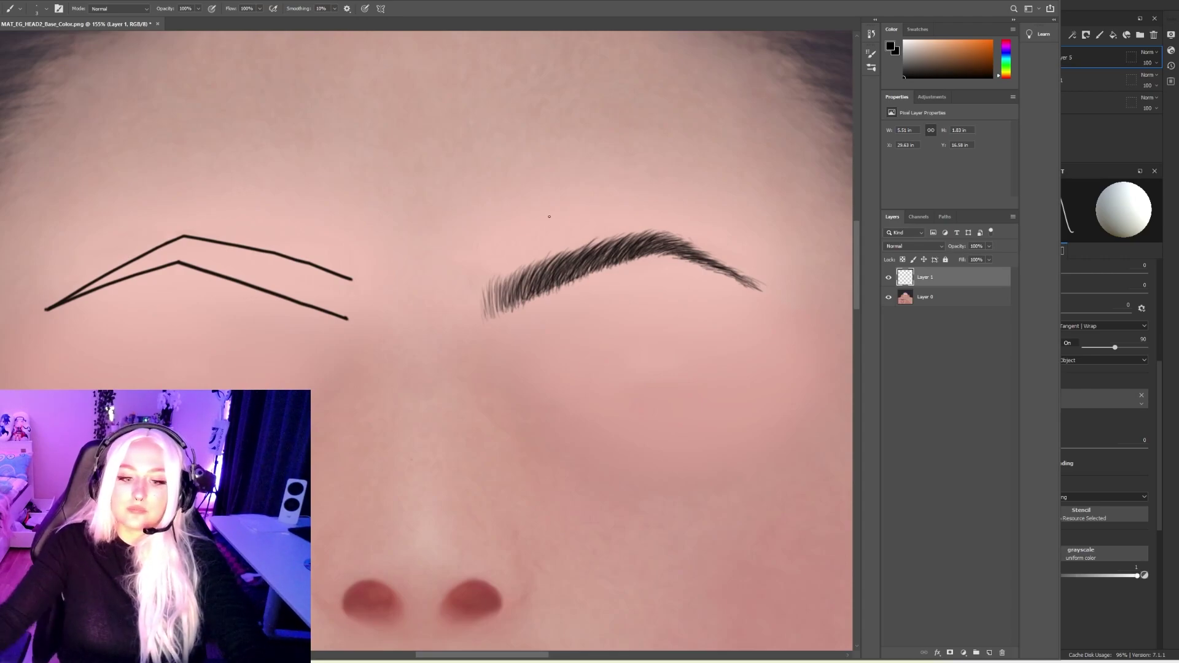
# Duplicate the eyebrow hair layer as Layer 1 copy within the same document.
pyautogui.rightClick(922, 277)
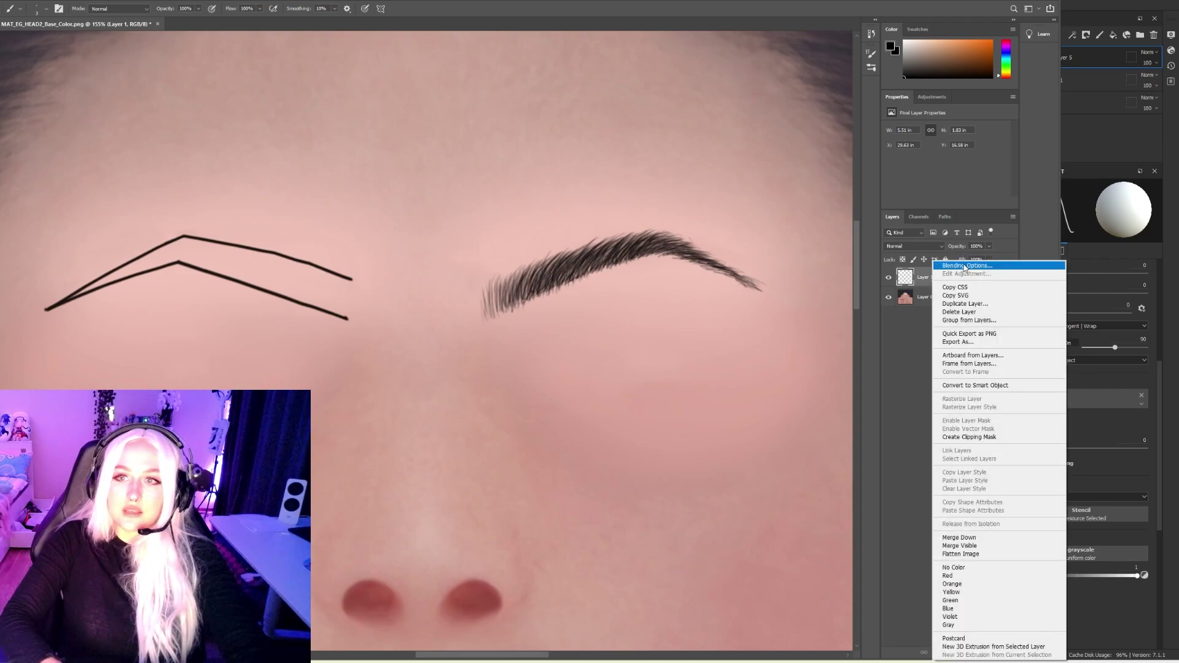
pyautogui.click(966, 305)
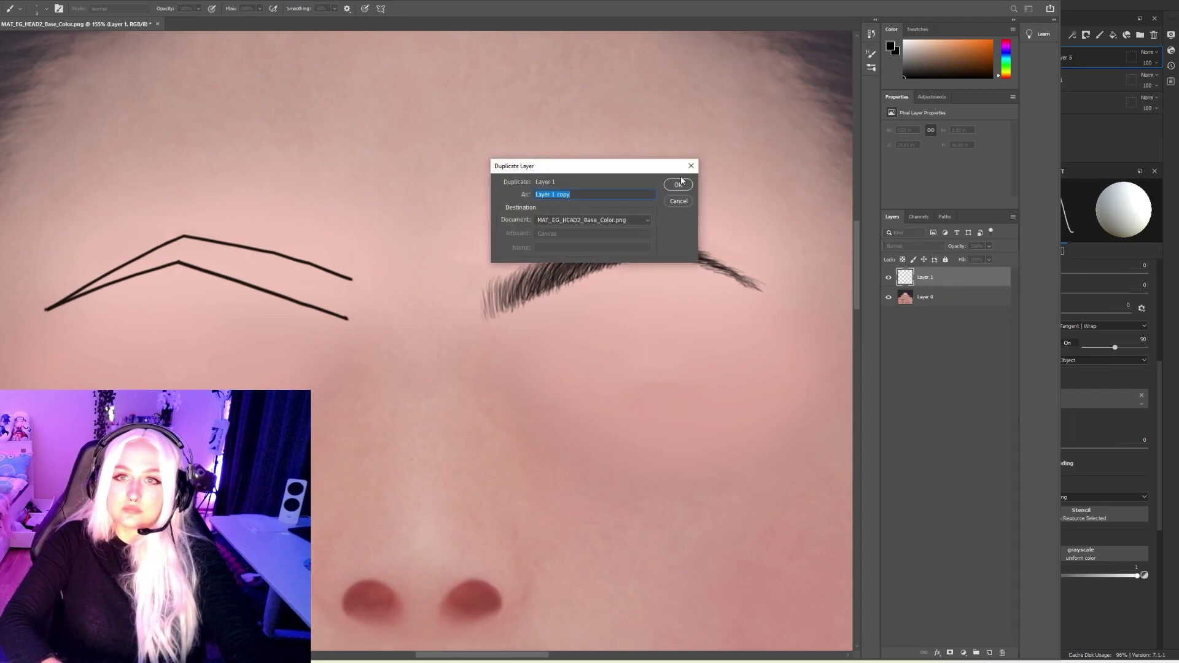
pyautogui.click(678, 184)
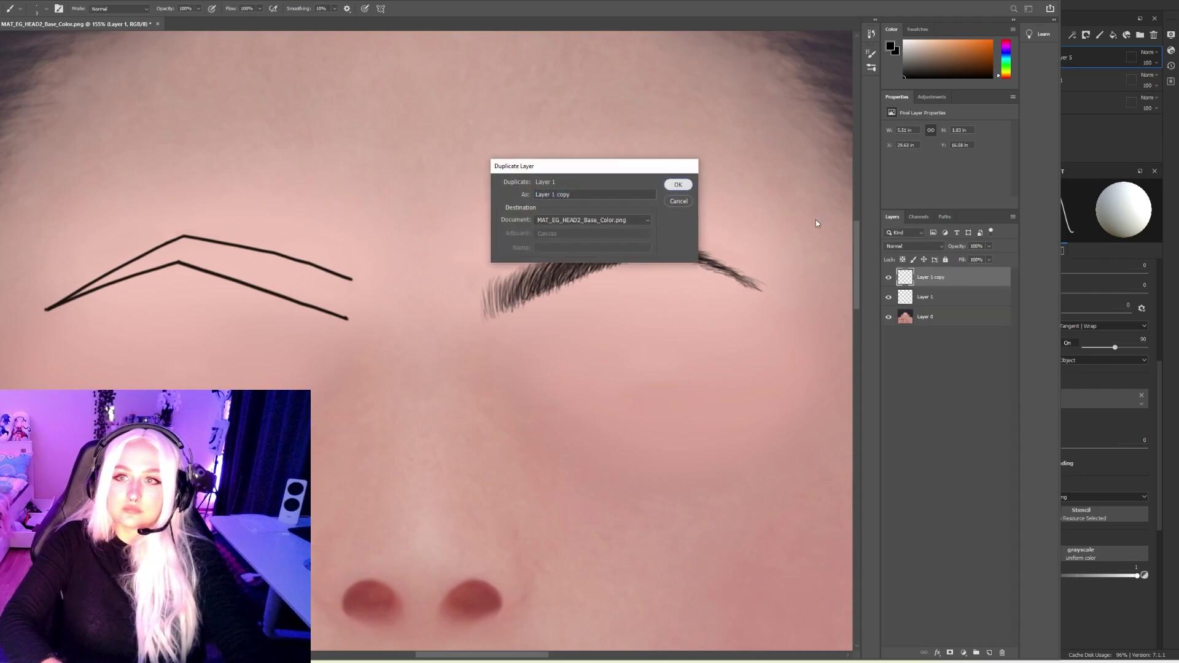
# Flip the duplicated eyebrow horizontally and move it over the left-hand eyebrow outline.
pyautogui.click(18, 3)
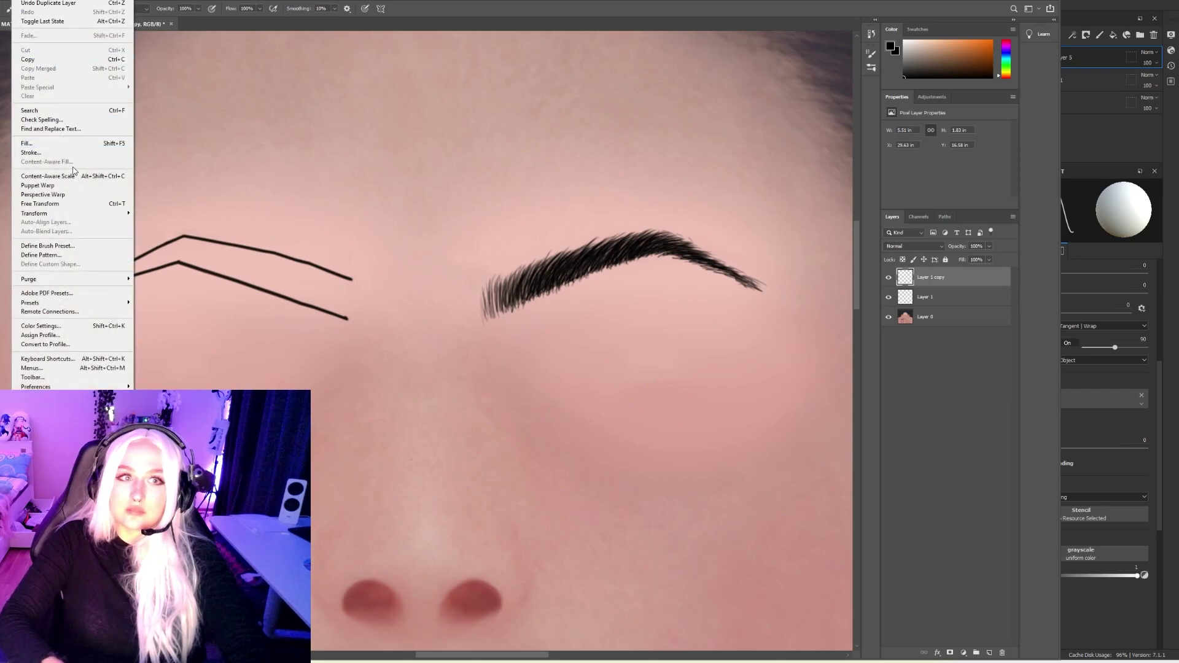
pyautogui.moveTo(83, 214)
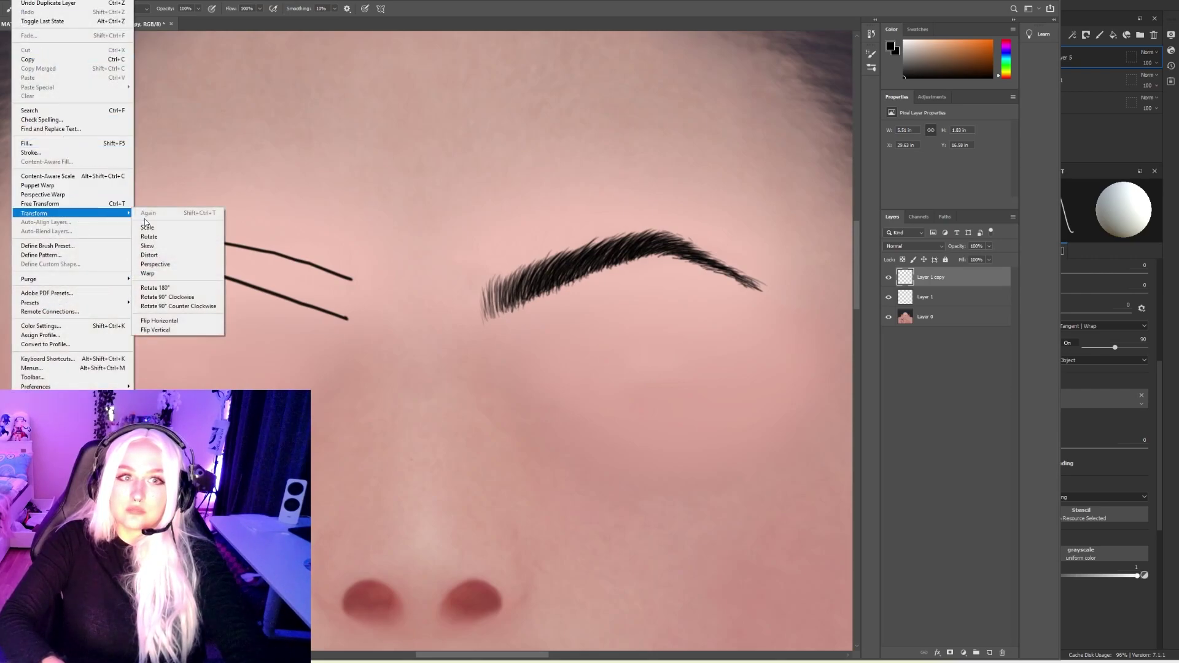
pyautogui.click(165, 322)
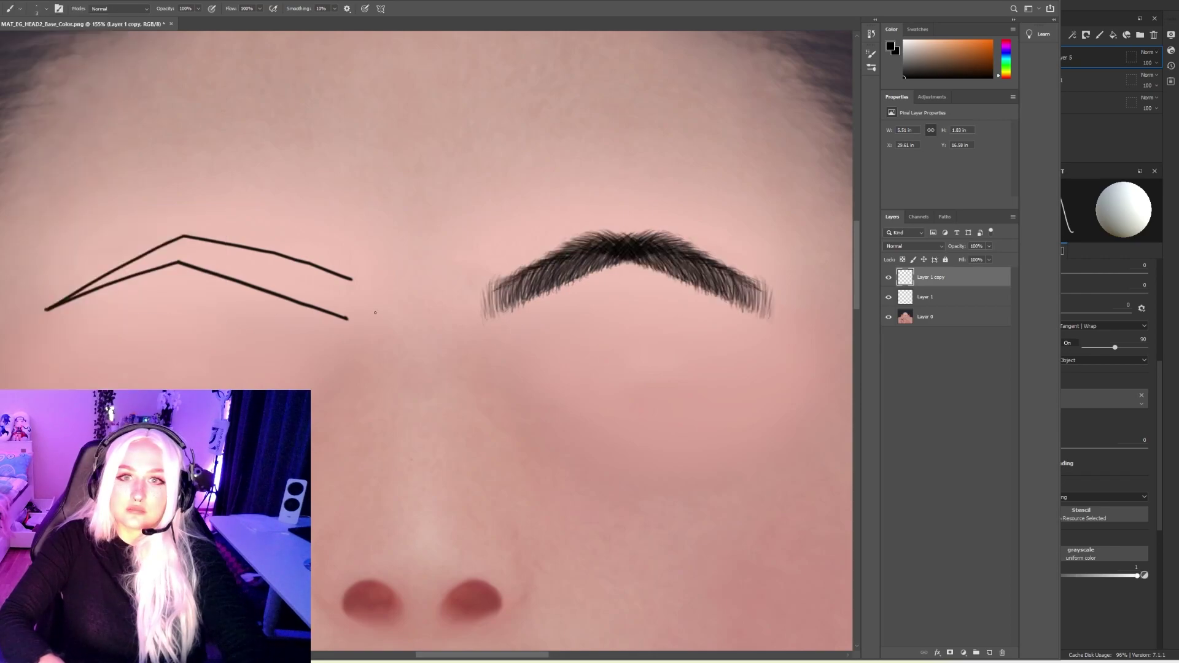
pyautogui.press('v')
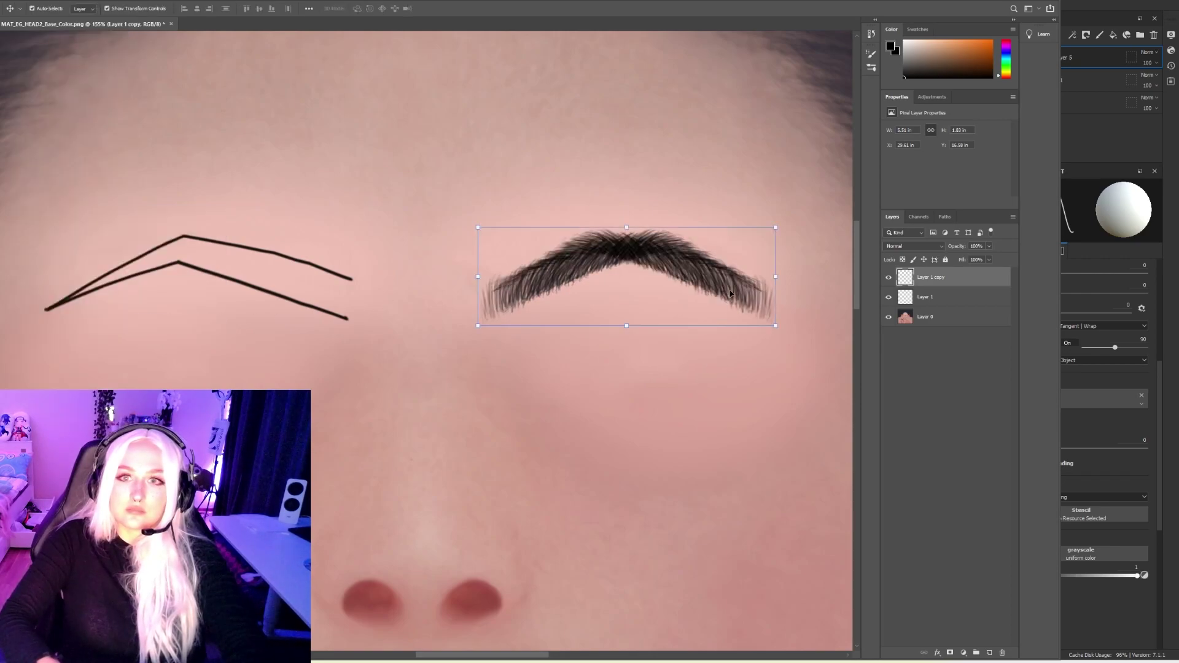
pyautogui.moveTo(720, 278); pyautogui.dragTo(301, 297)
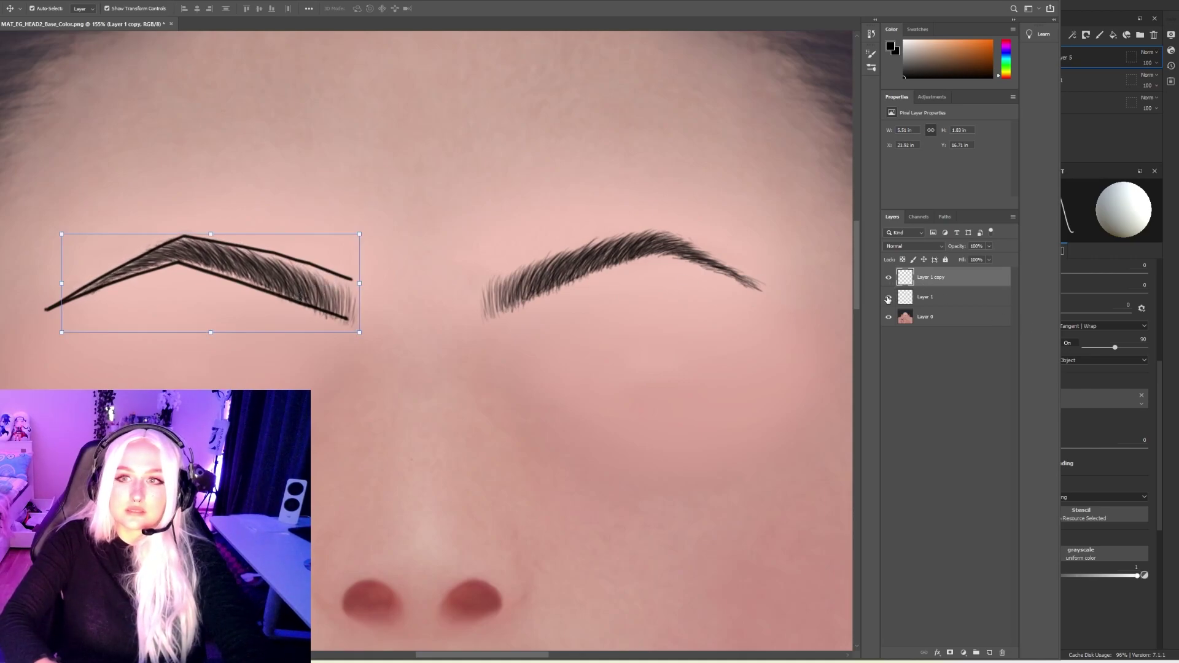
# Remove the left-hand eyebrow outline from the background texture layer with the Spot Healing Brush, and reselect the Layer 1 copy.
pyautogui.click(928, 317)
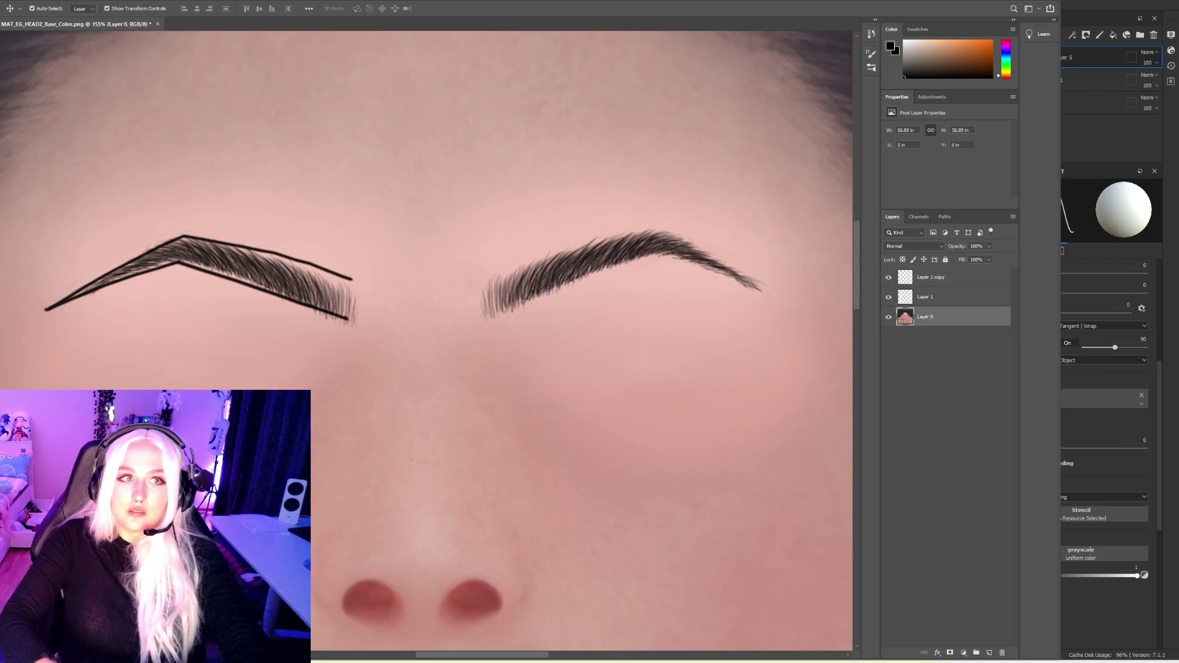
pyautogui.press('j')
pyautogui.moveTo(333, 270)
pyautogui.mouseDown()
pyautogui.moveTo(348, 271)
pyautogui.moveTo(178, 236)
pyautogui.moveTo(64, 286)
pyautogui.moveTo(224, 274)
pyautogui.moveTo(347, 313)
pyautogui.moveTo(230, 268)
pyautogui.mouseUp()
pyautogui.moveTo(380, 260); pyautogui.dragTo(393, 258)
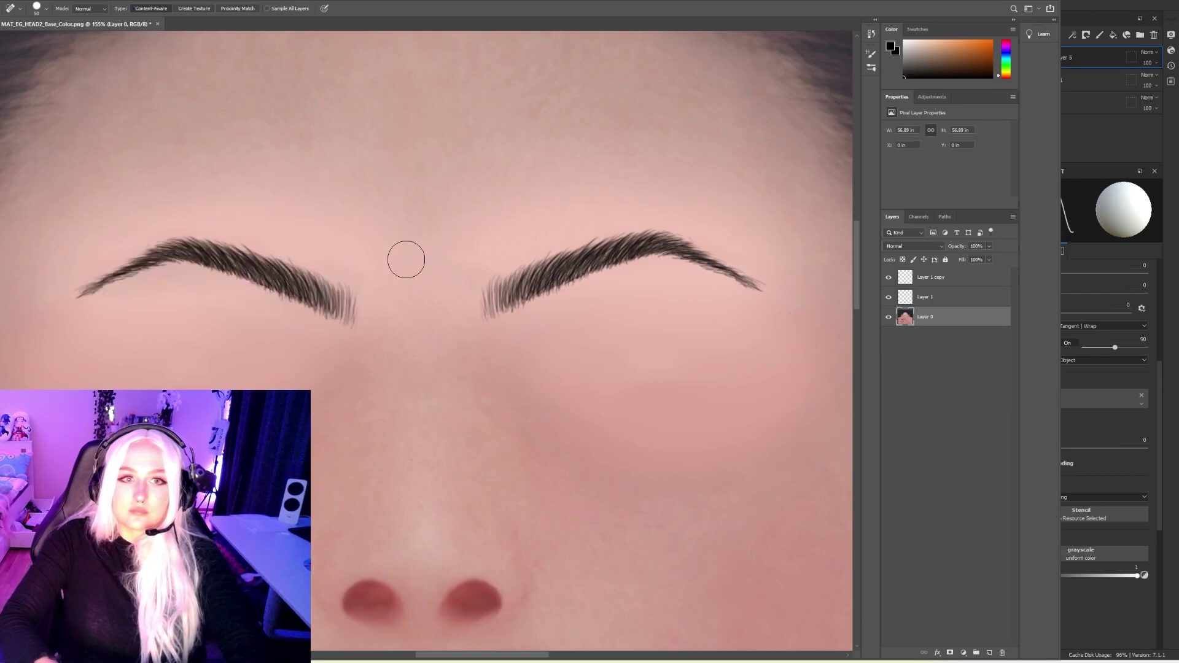
pyautogui.click(930, 284)
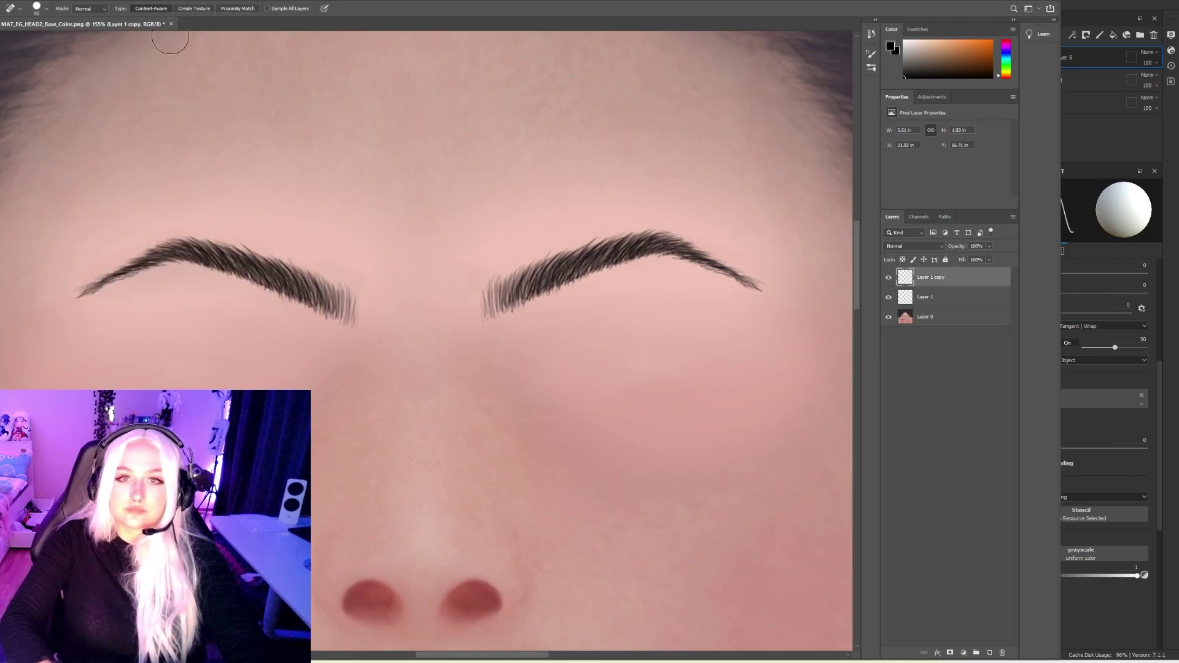
# Quick-export the finished face texture as a PNG and switch to Substance Painter.
pyautogui.click(6, 1)
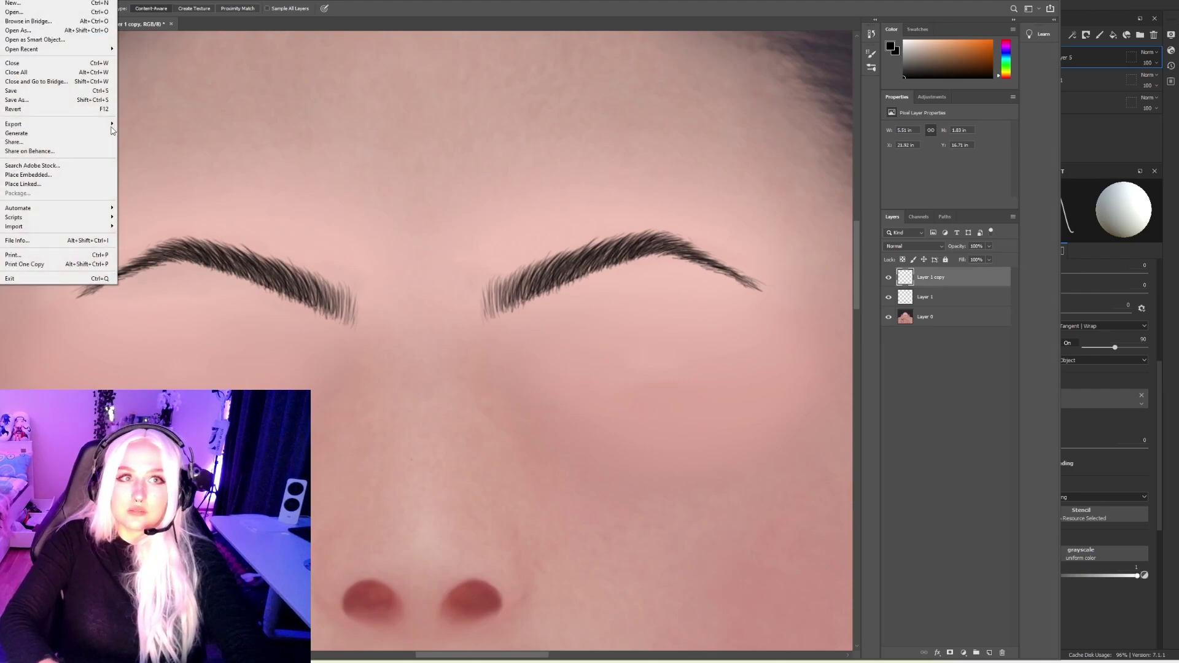
pyautogui.moveTo(74, 123)
pyautogui.click(165, 125)
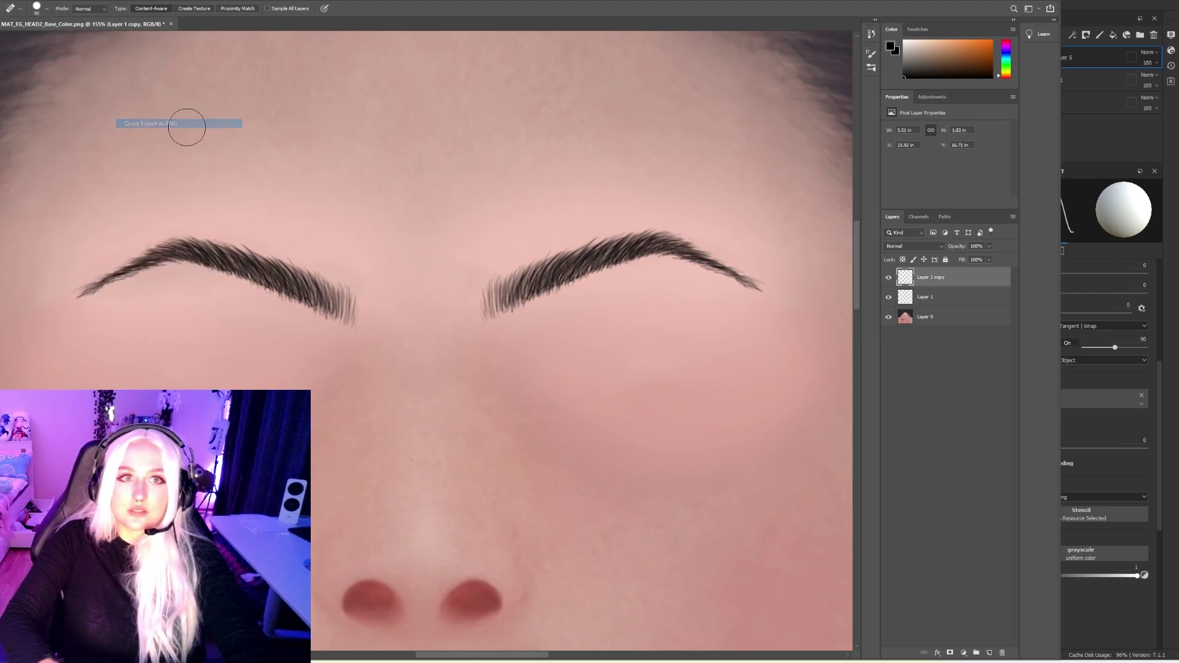
pyautogui.hotkey('alt', 'Tab')
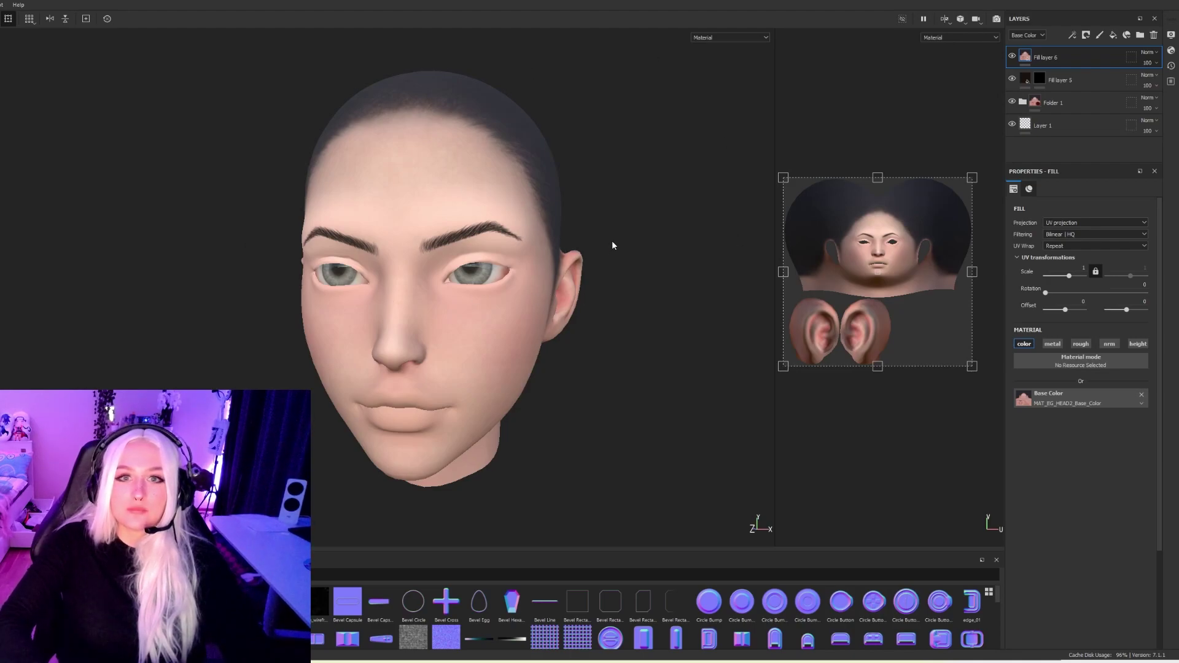
# Add a fill layer above the eyebrow texture layer and disable its metallic, roughness, normal and height channels, keeping only color.
pyautogui.keyDown('alt'); pyautogui.moveTo(613, 246); pyautogui.dragTo(656, 271, button='right'); pyautogui.keyUp('alt')
pyautogui.keyDown('alt'); pyautogui.moveTo(573, 279); pyautogui.dragTo(559, 280); pyautogui.keyUp('alt')
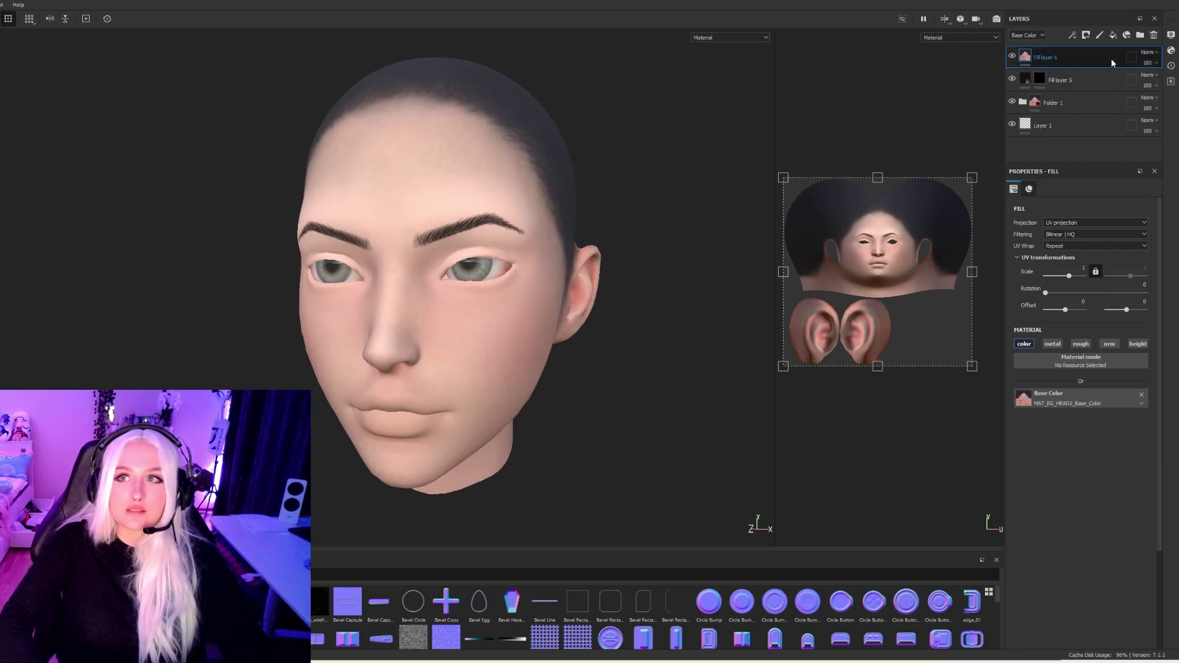
pyautogui.click(1113, 36)
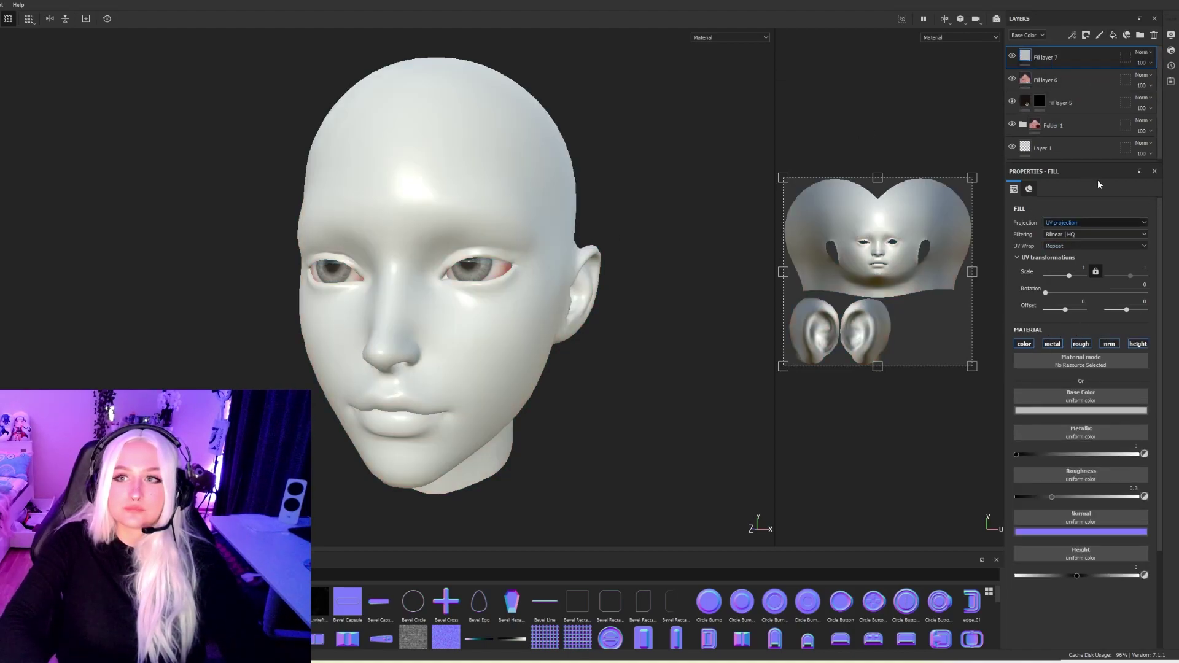
pyautogui.click(1052, 343)
pyautogui.click(1081, 344)
pyautogui.click(1109, 344)
pyautogui.click(1138, 344)
# Set the new fill layer's base color to dark brown, 251716.
pyautogui.click(1080, 410)
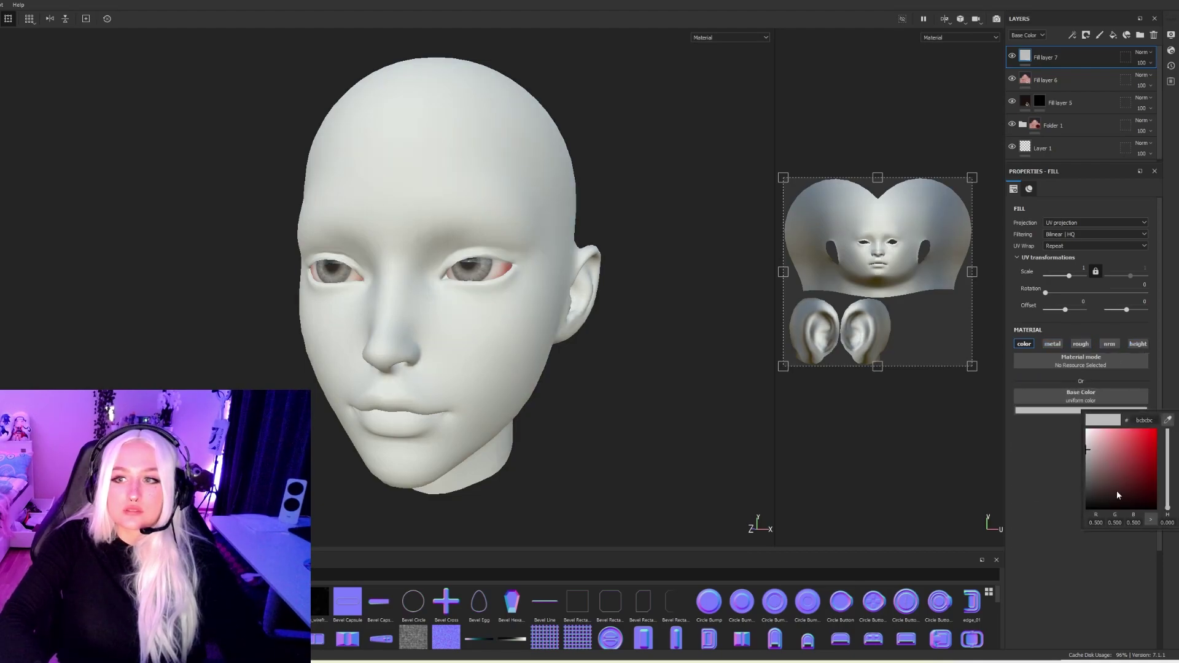
pyautogui.click(1108, 496)
pyautogui.moveTo(1171, 507); pyautogui.dragTo(1169, 511)
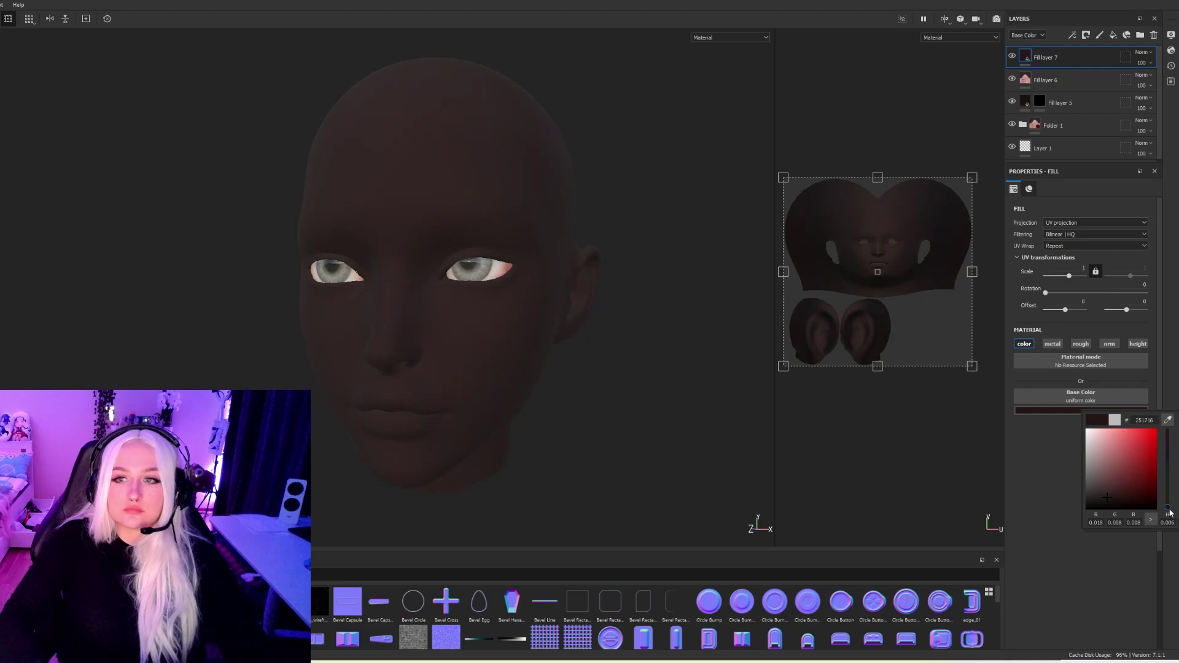
# Add a black mask to the dark brown fill layer and activate the Paint tool.
pyautogui.click(1051, 60)
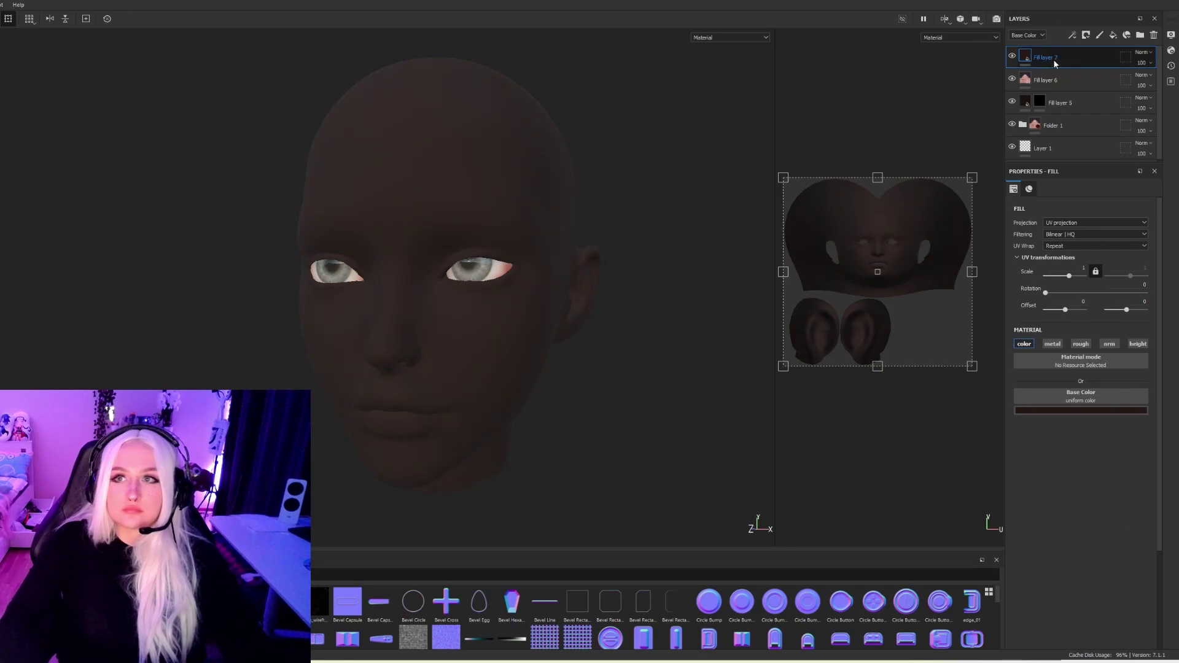
pyautogui.rightClick(1076, 59)
pyautogui.click(1107, 75)
pyautogui.press('1')
# Paint a dark eyeshadow wing on the mask over the outer upper eyelids, using a symmetric brush of size 0.84.
pyautogui.scroll(5, 503, 254)
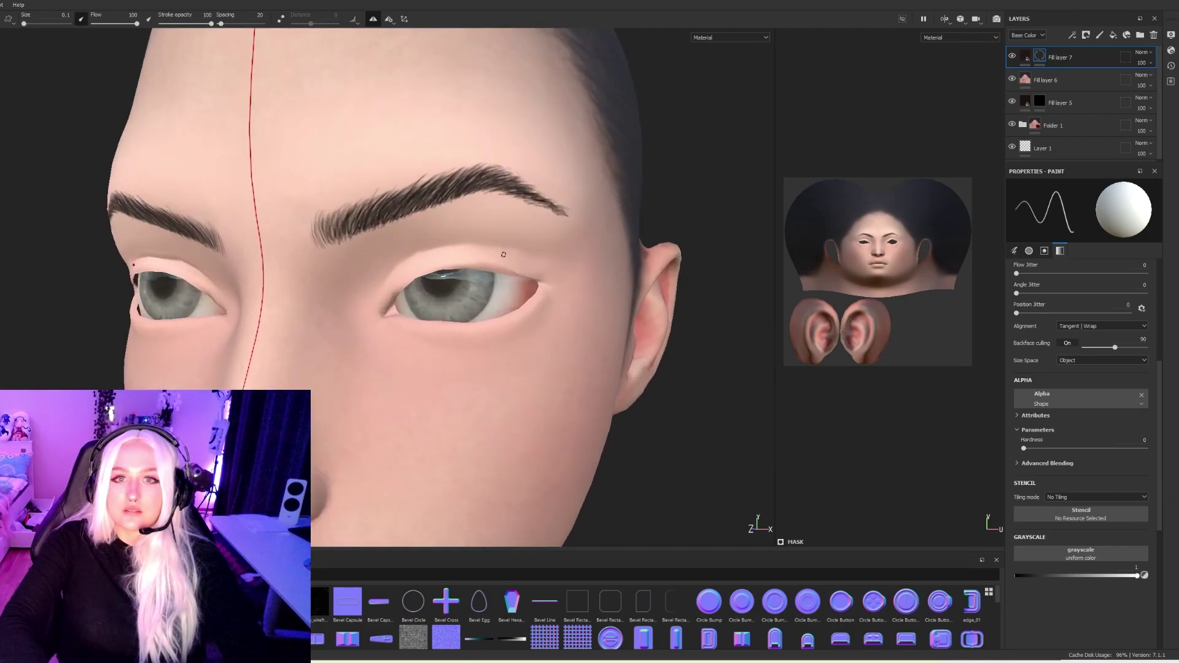
pyautogui.keyDown('ctrl'); pyautogui.moveTo(504, 254); pyautogui.dragTo(535, 255, button='right'); pyautogui.keyUp('ctrl')
pyautogui.keyDown('alt'); pyautogui.moveTo(534, 258); pyautogui.dragTo(477, 260); pyautogui.keyUp('alt')
pyautogui.keyDown('ctrl'); pyautogui.moveTo(512, 260); pyautogui.dragTo(508, 255, button='right'); pyautogui.keyUp('ctrl')
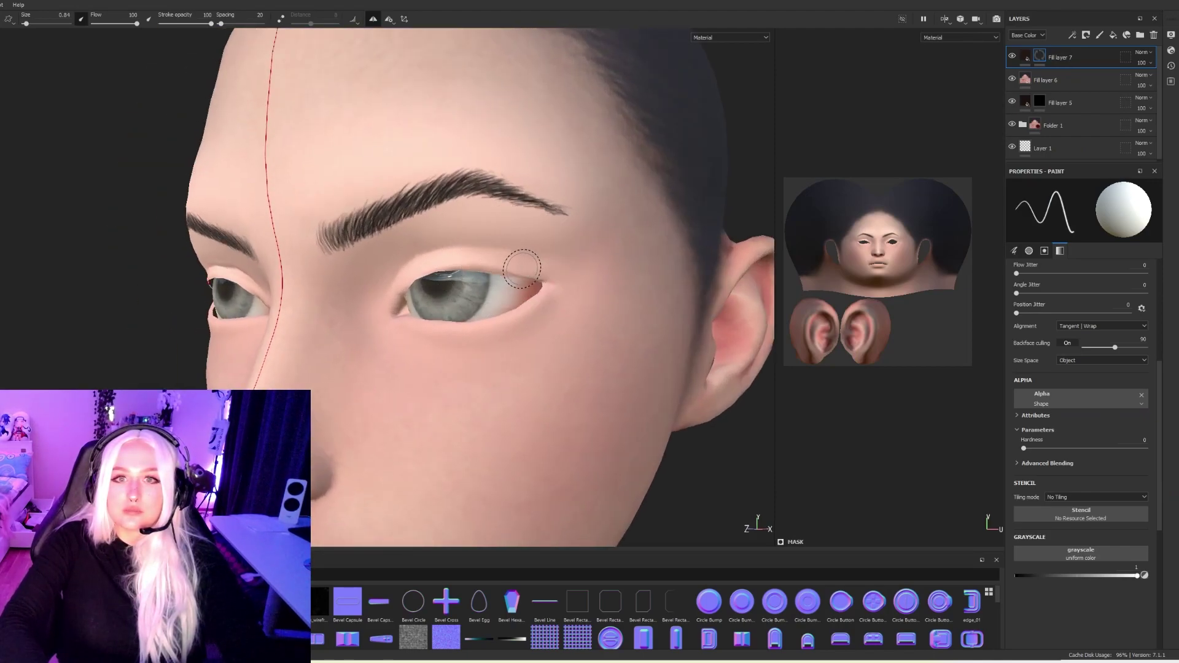
pyautogui.moveTo(524, 263)
pyautogui.mouseDown()
pyautogui.moveTo(533, 265)
pyautogui.moveTo(482, 260)
pyautogui.moveTo(548, 255)
pyautogui.moveTo(539, 255)
pyautogui.moveTo(640, 286)
pyautogui.mouseUp()
pyautogui.keyDown('alt'); pyautogui.moveTo(640, 285); pyautogui.dragTo(578, 260, button='right'); pyautogui.keyUp('alt')
pyautogui.keyDown('alt'); pyautogui.moveTo(578, 259); pyautogui.dragTo(540, 264); pyautogui.keyUp('alt')
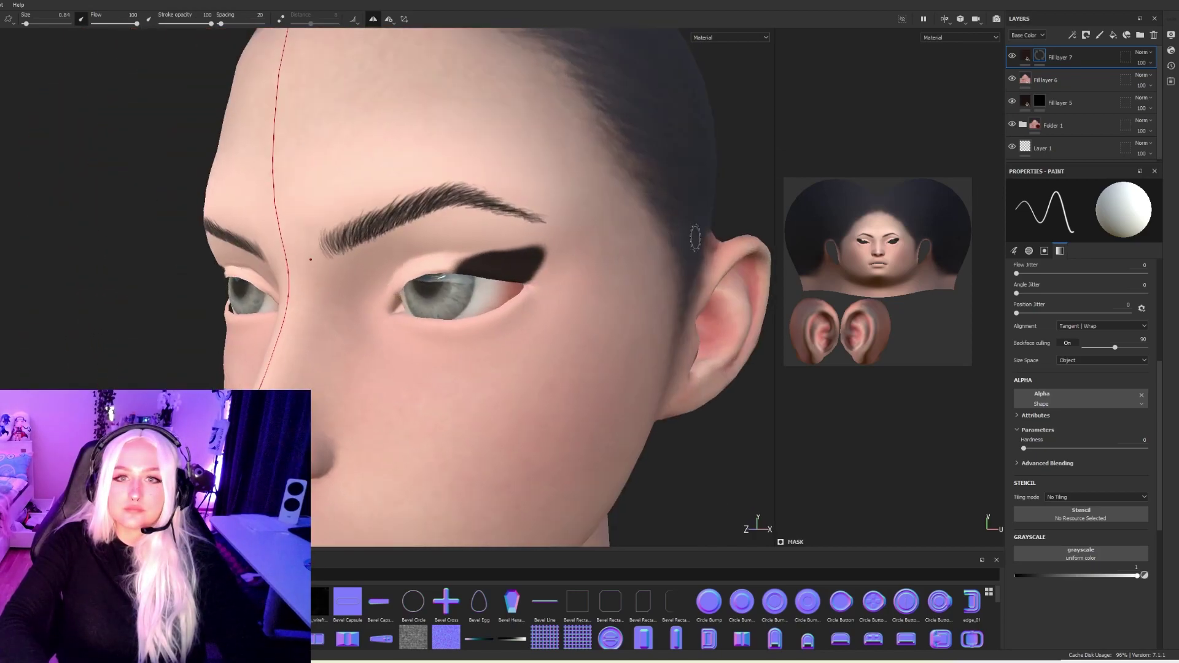
# Add an empty filter to the mask of the eyeshadow fill layer.
pyautogui.rightClick(1094, 61)
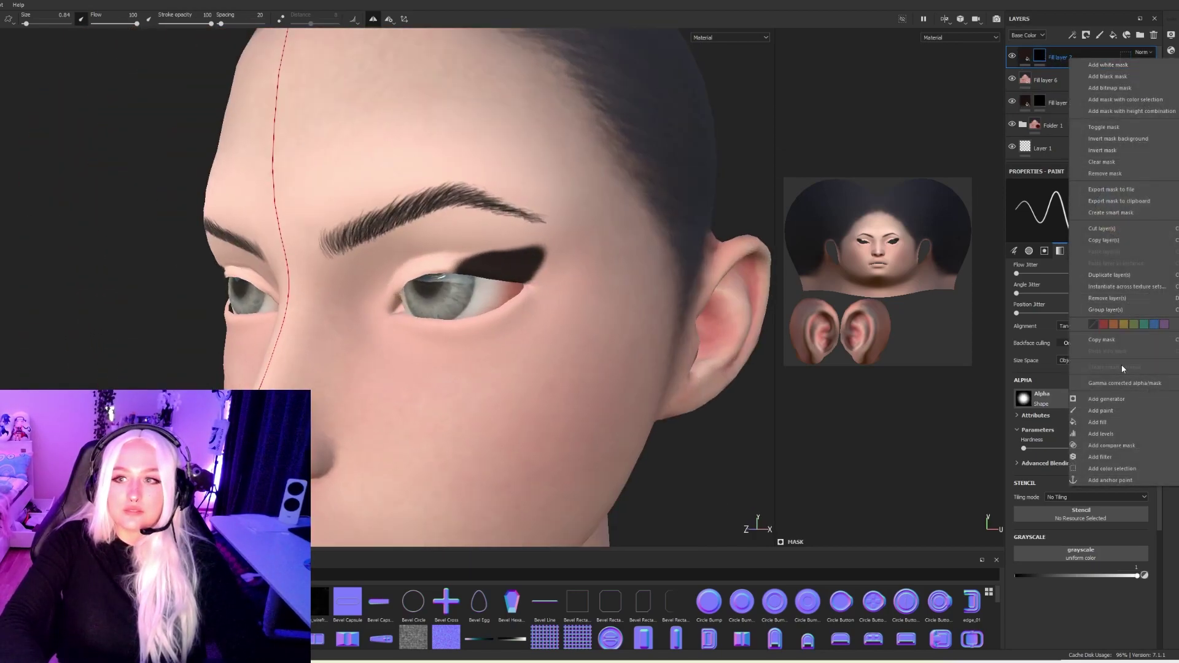
pyautogui.click(1109, 457)
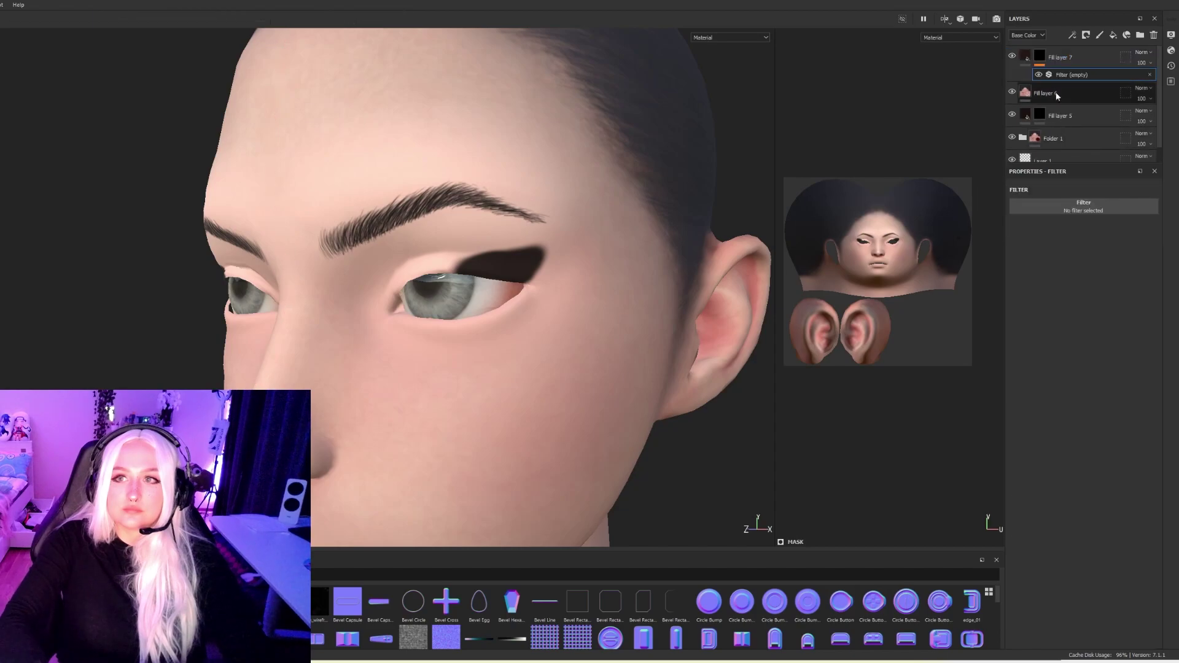
pyautogui.click(1081, 206)
pyautogui.click(1146, 239)
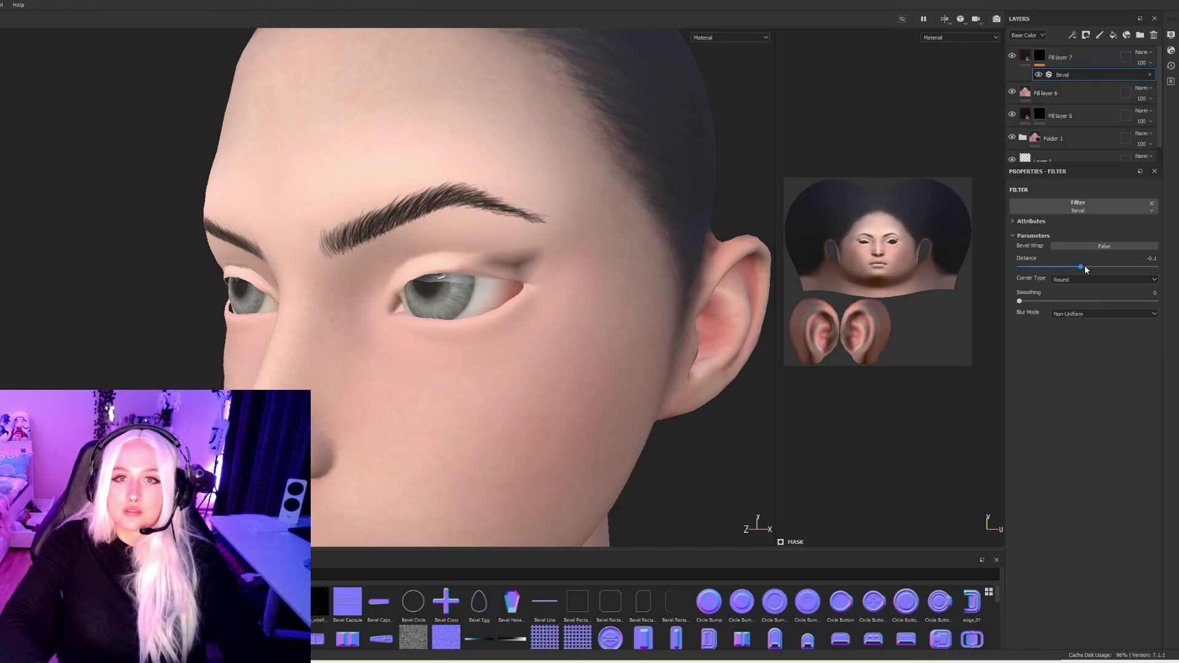
pyautogui.moveTo(1083, 265); pyautogui.dragTo(1081, 269)
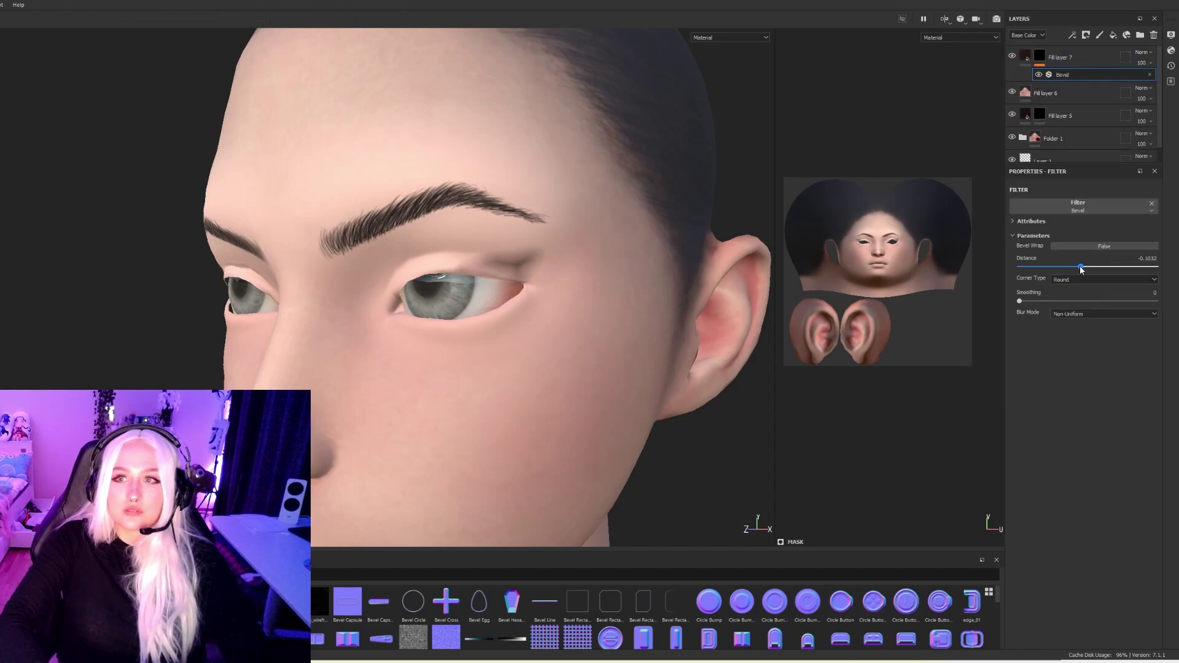
pyautogui.click(1152, 205)
# Assign the Blur filter to the eyeshadow mask and set its blur intensity to about 3.42.
pyautogui.click(1089, 209)
pyautogui.click(1174, 235)
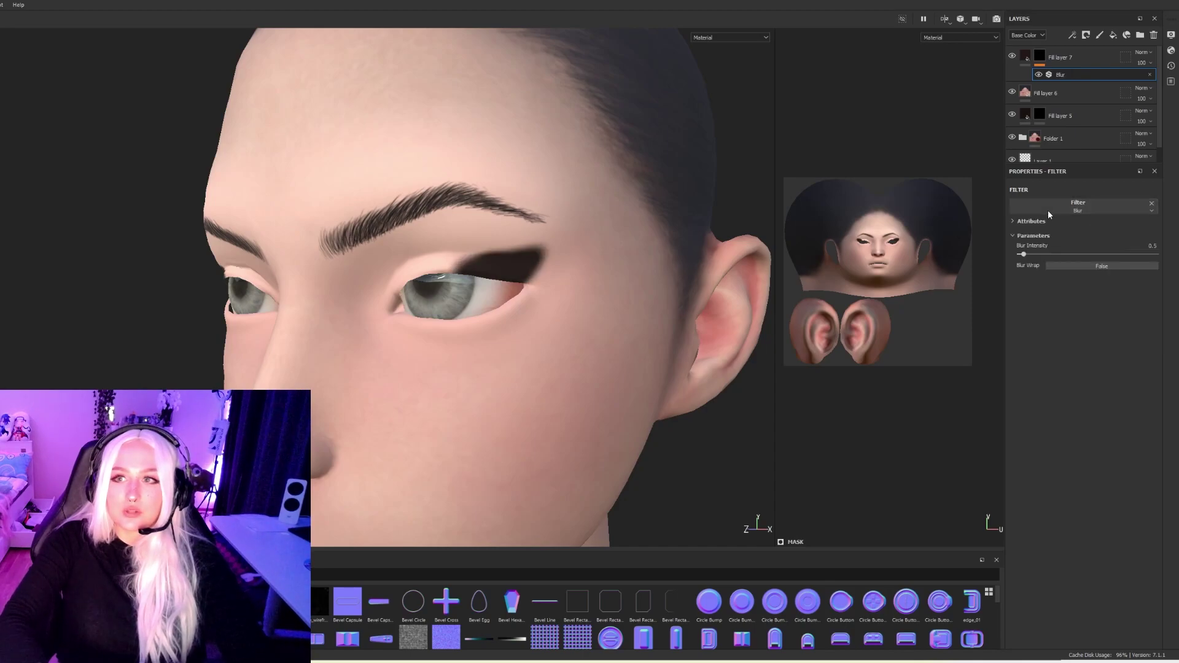
pyautogui.moveTo(1042, 253); pyautogui.dragTo(1048, 254)
# Duplicate the blurred eyeshadow fill layer to darken the shadow on the outer eyelids.
pyautogui.keyDown('alt'); pyautogui.moveTo(481, 296); pyautogui.dragTo(629, 296); pyautogui.keyUp('alt')
pyautogui.keyDown('alt'); pyautogui.moveTo(629, 297); pyautogui.dragTo(98, 223, button='right'); pyautogui.keyUp('alt')
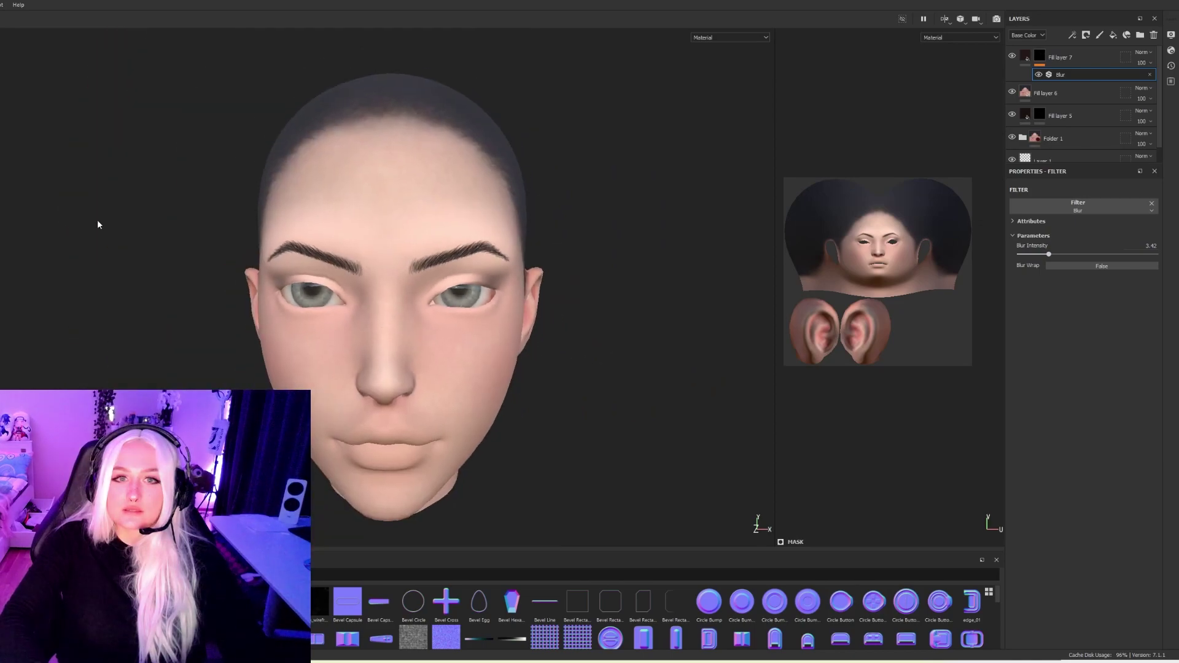
pyautogui.keyDown('alt'); pyautogui.moveTo(442, 240); pyautogui.dragTo(470, 241); pyautogui.keyUp('alt')
pyautogui.click(1078, 57)
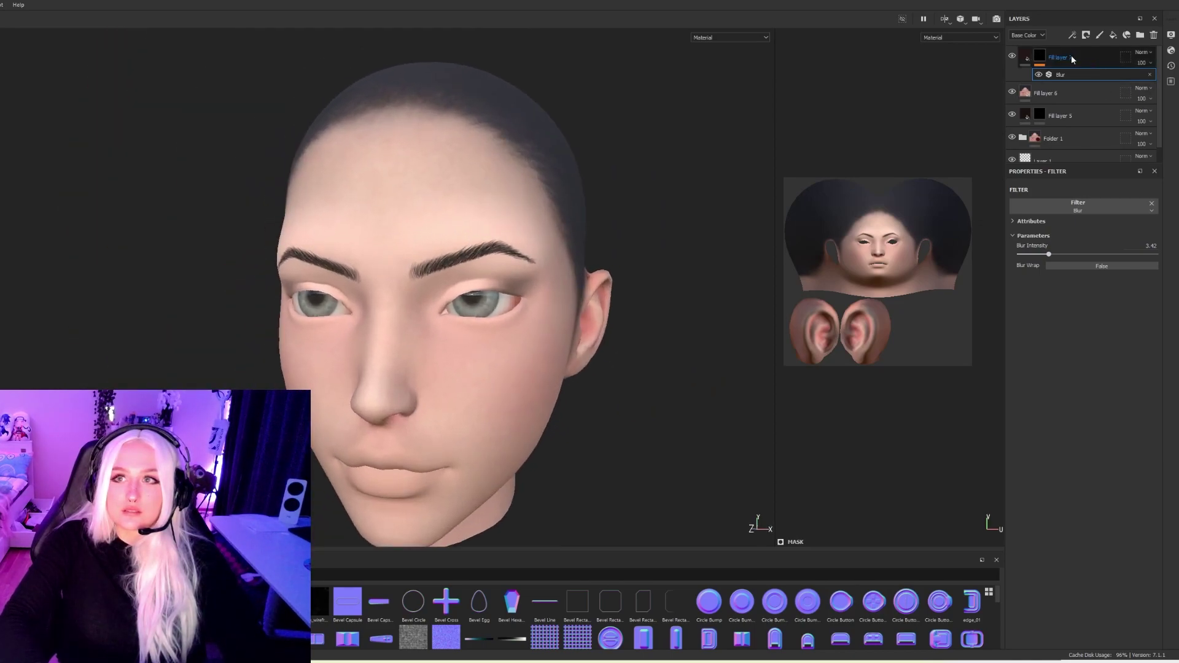
pyautogui.hotkey('ctrl', 'd')
pyautogui.hotkey('ctrl', 'd')
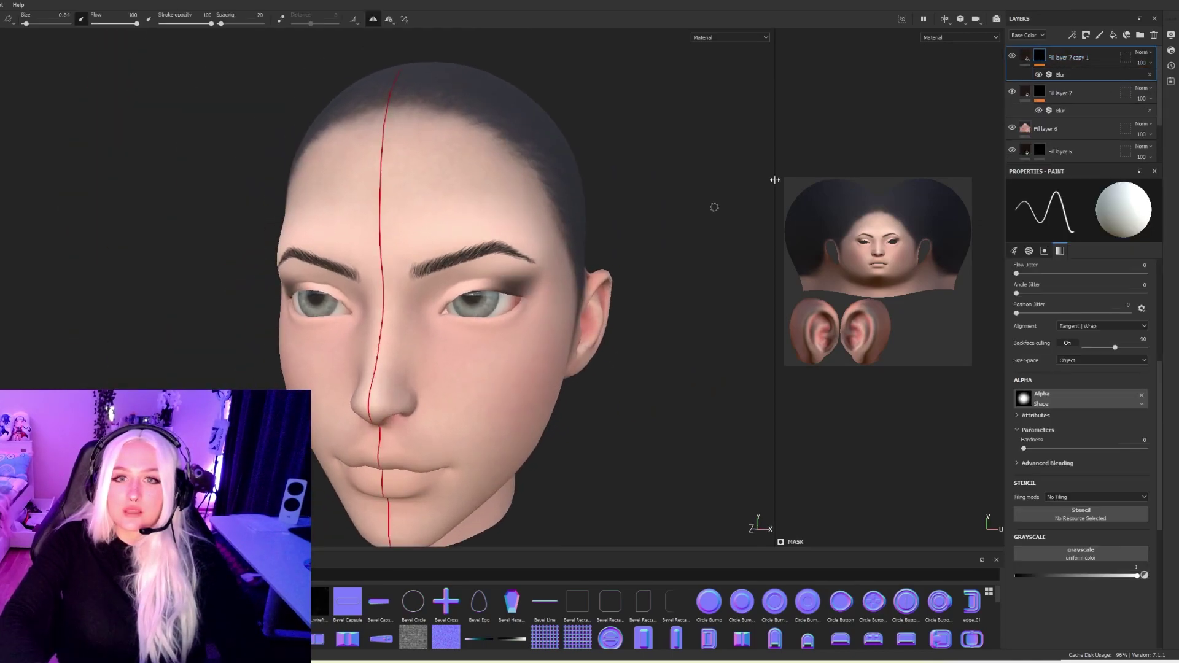
# Duplicate the blurred eyeshadow fill layer once more to deepen the shadow on the outer eyelids.
pyautogui.keyDown('alt'); pyautogui.moveTo(675, 243); pyautogui.dragTo(386, 179, button='right'); pyautogui.keyUp('alt')
pyautogui.moveTo(387, 179)
pyautogui.keyDown('alt'); pyautogui.mouseDown()
pyautogui.moveTo(445, 179)
pyautogui.moveTo(400, 182)
pyautogui.mouseUp(); pyautogui.keyUp('alt')
pyautogui.keyDown('alt'); pyautogui.moveTo(400, 181); pyautogui.dragTo(847, 261, button='right'); pyautogui.keyUp('alt')
pyautogui.keyDown('alt'); pyautogui.moveTo(674, 259); pyautogui.dragTo(599, 192, button='middle'); pyautogui.keyUp('alt')
pyautogui.keyDown('alt'); pyautogui.moveTo(600, 192); pyautogui.dragTo(423, 198, button='right'); pyautogui.keyUp('alt')
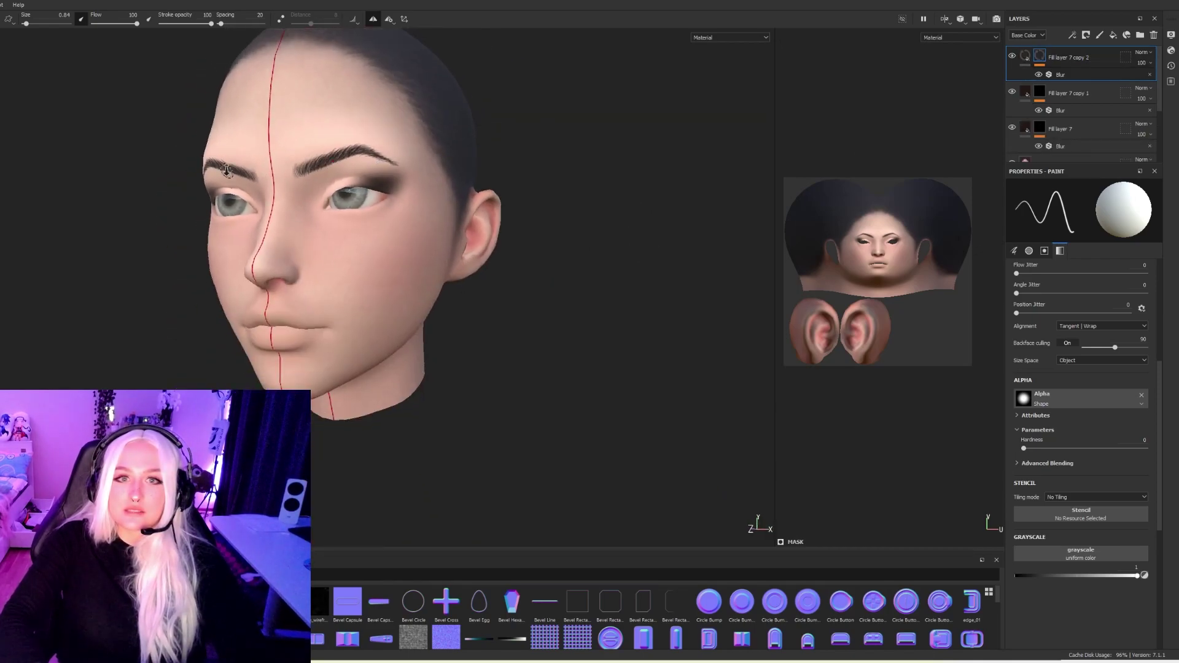
# Examine the darkened eyeshadow around both eyes from a distance and up close at different angles.
pyautogui.keyDown('alt'); pyautogui.moveTo(424, 198); pyautogui.dragTo(359, 212); pyautogui.keyUp('alt')
pyautogui.keyDown('alt'); pyautogui.moveTo(359, 212); pyautogui.dragTo(425, 238, button='middle'); pyautogui.keyUp('alt')
pyautogui.keyDown('alt'); pyautogui.moveTo(420, 223); pyautogui.dragTo(892, 288, button='right'); pyautogui.keyUp('alt')
pyautogui.keyDown('alt'); pyautogui.moveTo(635, 263); pyautogui.dragTo(479, 234); pyautogui.keyUp('alt')
pyautogui.keyDown('alt'); pyautogui.moveTo(458, 215); pyautogui.dragTo(526, 333, button='right'); pyautogui.keyUp('alt')
pyautogui.keyDown('alt'); pyautogui.moveTo(526, 332); pyautogui.dragTo(692, 282, button='middle'); pyautogui.keyUp('alt')
pyautogui.keyDown('alt'); pyautogui.moveTo(692, 282); pyautogui.dragTo(591, 225, button='right'); pyautogui.keyUp('alt')
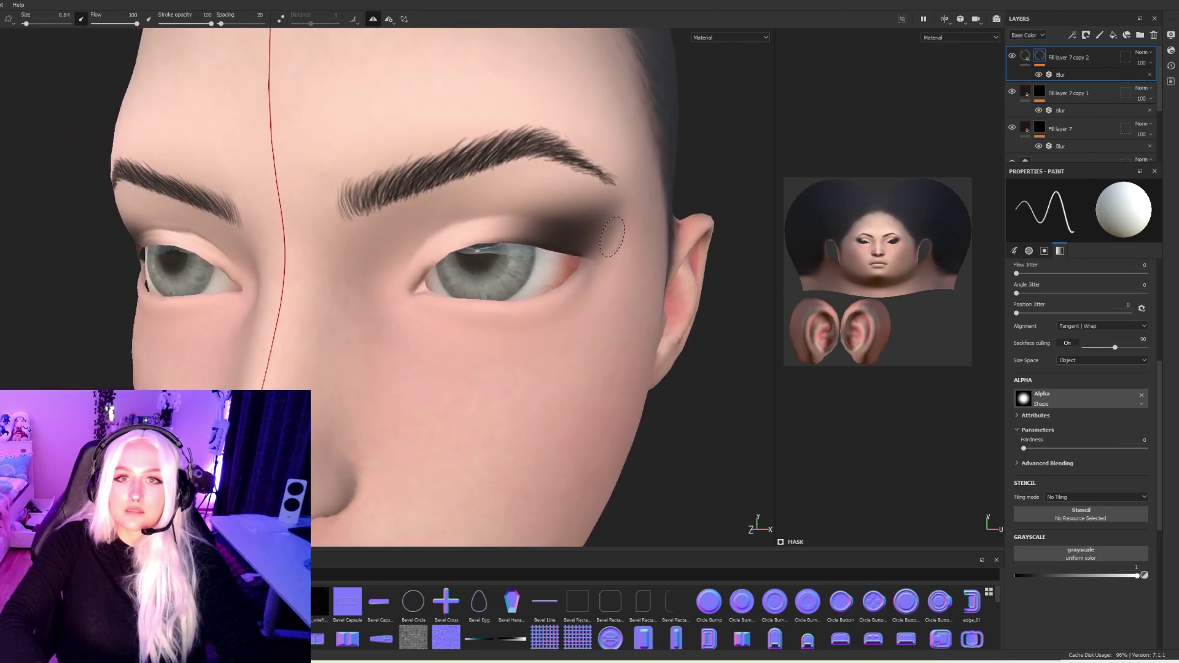
pyautogui.keyDown('alt'); pyautogui.moveTo(612, 247); pyautogui.dragTo(590, 245); pyautogui.keyUp('alt')
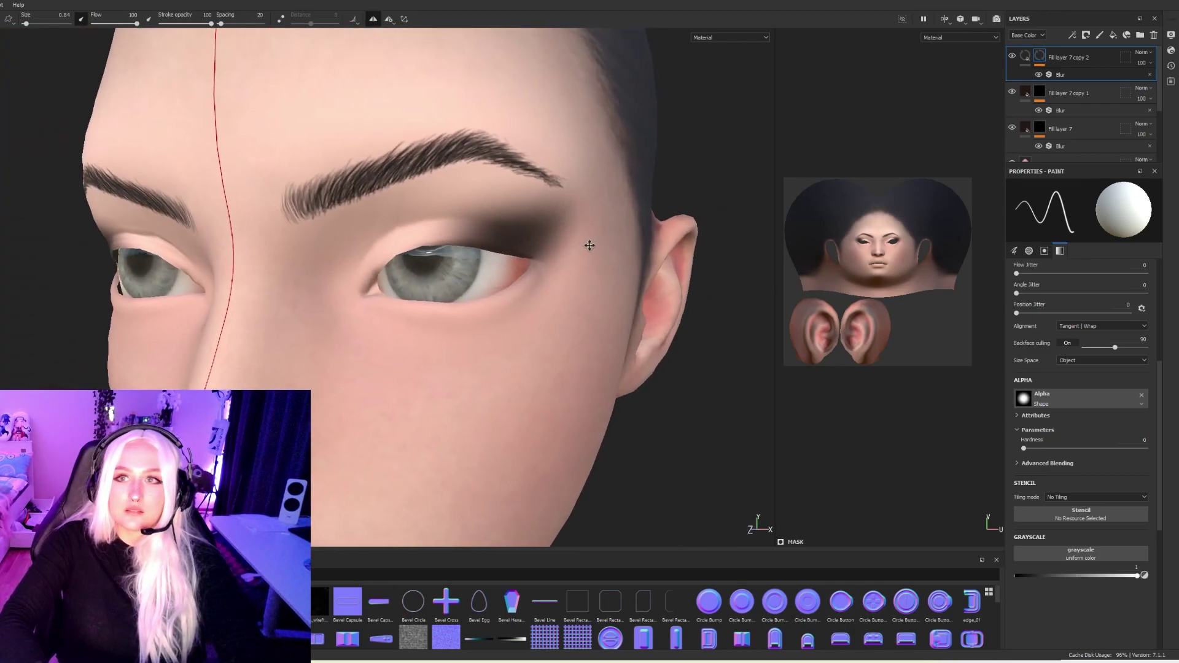
# Add a white fill layer on top of the stack and limit its material to the color channel.
pyautogui.click(1113, 36)
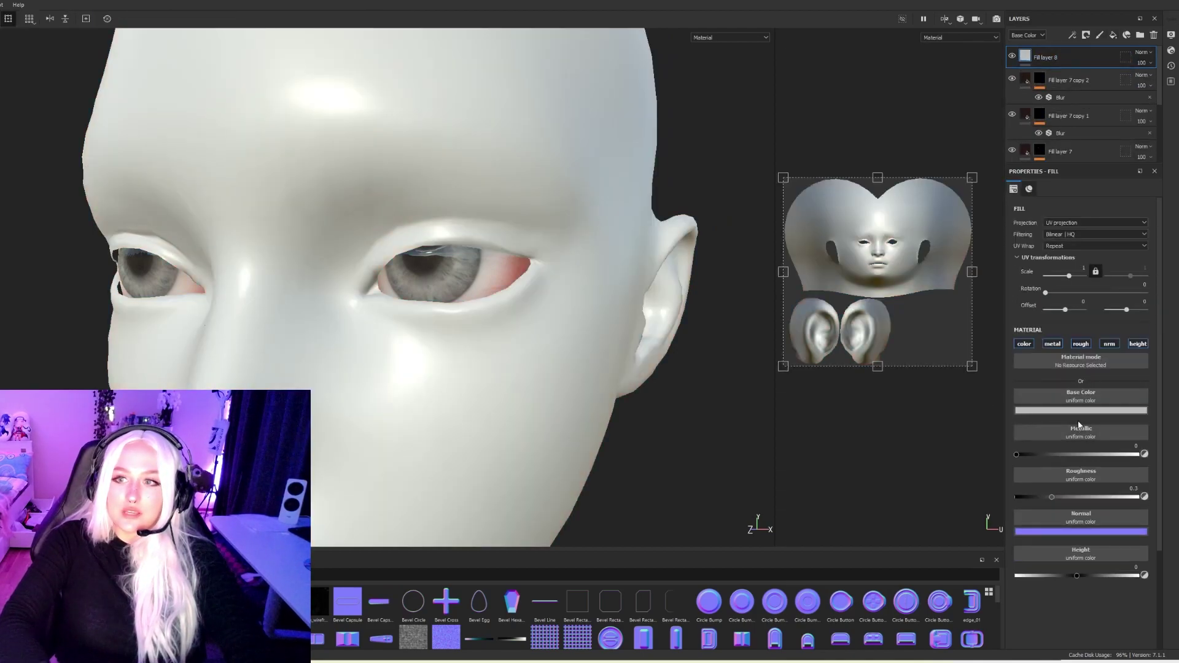
pyautogui.click(1072, 411)
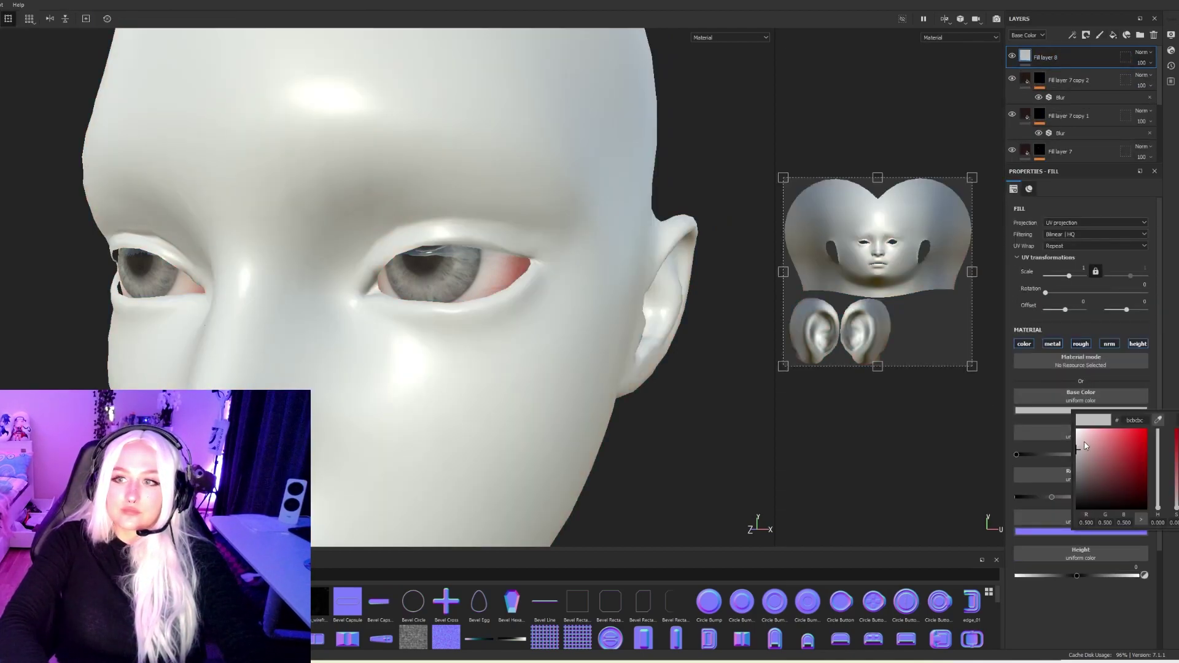
pyautogui.moveTo(1085, 442); pyautogui.dragTo(1050, 426)
pyautogui.click(1052, 343)
pyautogui.click(1080, 343)
pyautogui.click(1109, 343)
pyautogui.click(1137, 343)
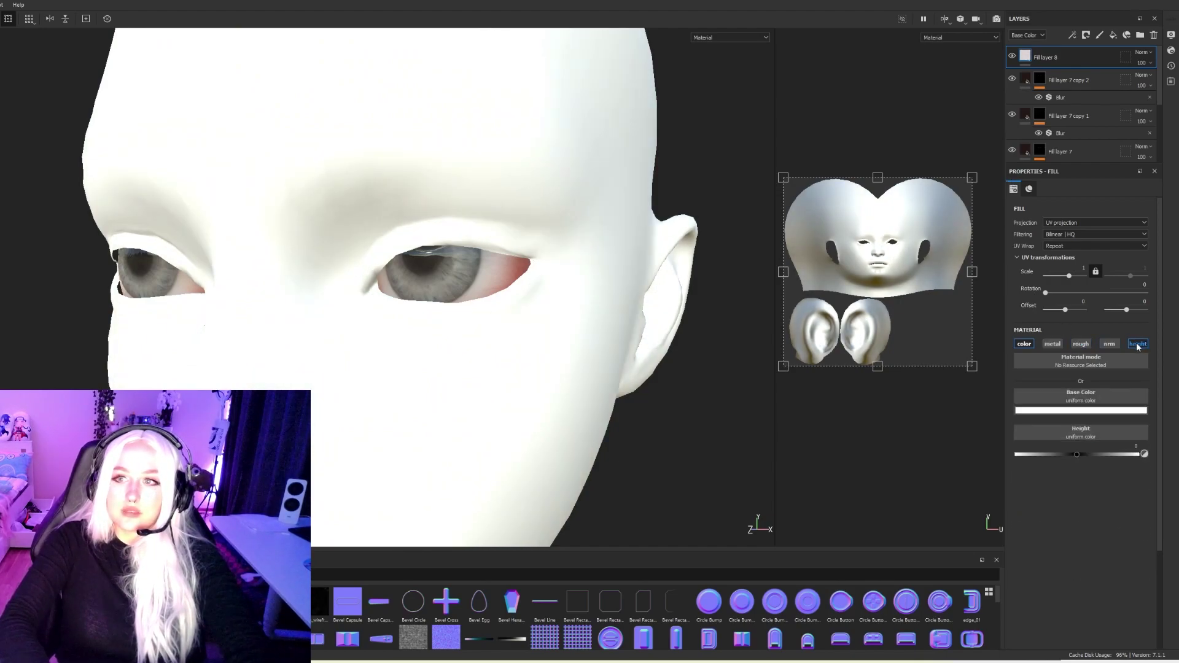
# Add a black mask to the white fill layer and paint symmetric highlights at the inner eye corners and nose tip.
pyautogui.rightClick(1062, 58)
pyautogui.click(1101, 78)
pyautogui.moveTo(271, 279)
pyautogui.keyDown('alt'); pyautogui.mouseDown()
pyautogui.moveTo(331, 279)
pyautogui.moveTo(358, 293)
pyautogui.moveTo(526, 263)
pyautogui.moveTo(377, 237)
pyautogui.mouseUp(); pyautogui.keyUp('alt')
pyautogui.click(392, 347)
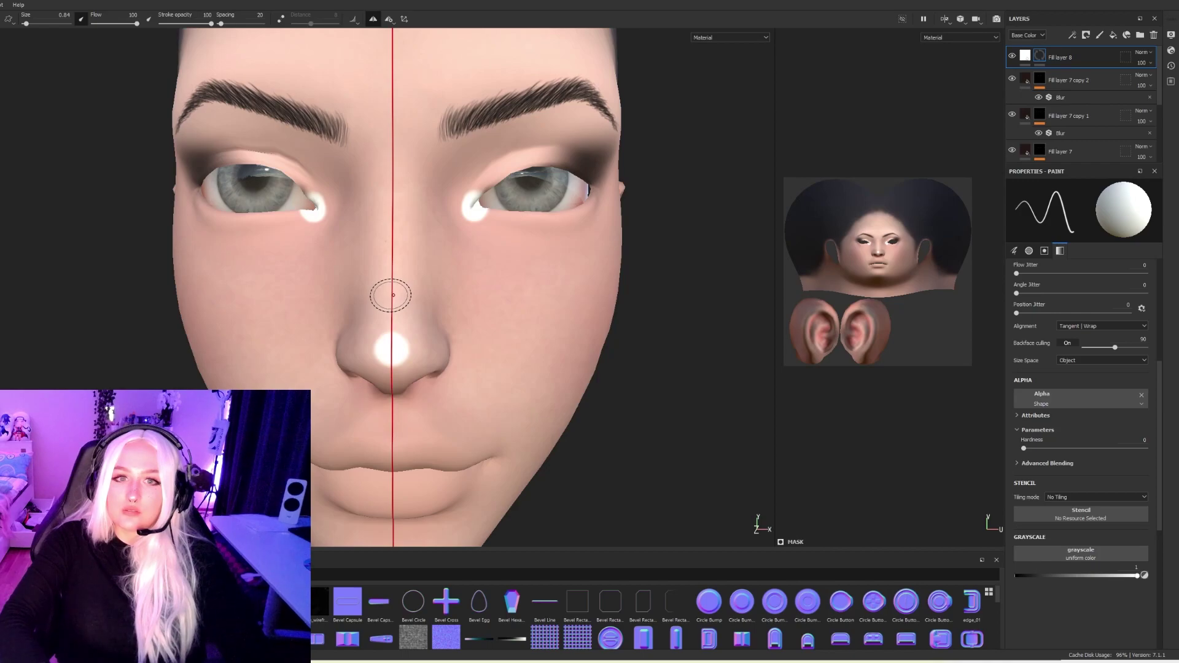
# Set the brush size to 0.25 and paint a straight highlight line along the nose bridge.
pyautogui.scroll(-1, 394, 286)
pyautogui.scroll(1, 393, 286)
pyautogui.moveTo(394, 287)
pyautogui.keyDown('ctrl'); pyautogui.mouseDown(button='right')
pyautogui.moveTo(430, 286)
pyautogui.moveTo(369, 286)
pyautogui.moveTo(398, 291)
pyautogui.mouseUp(button='right'); pyautogui.keyUp('ctrl')
pyautogui.scroll(8, 1075, 454)
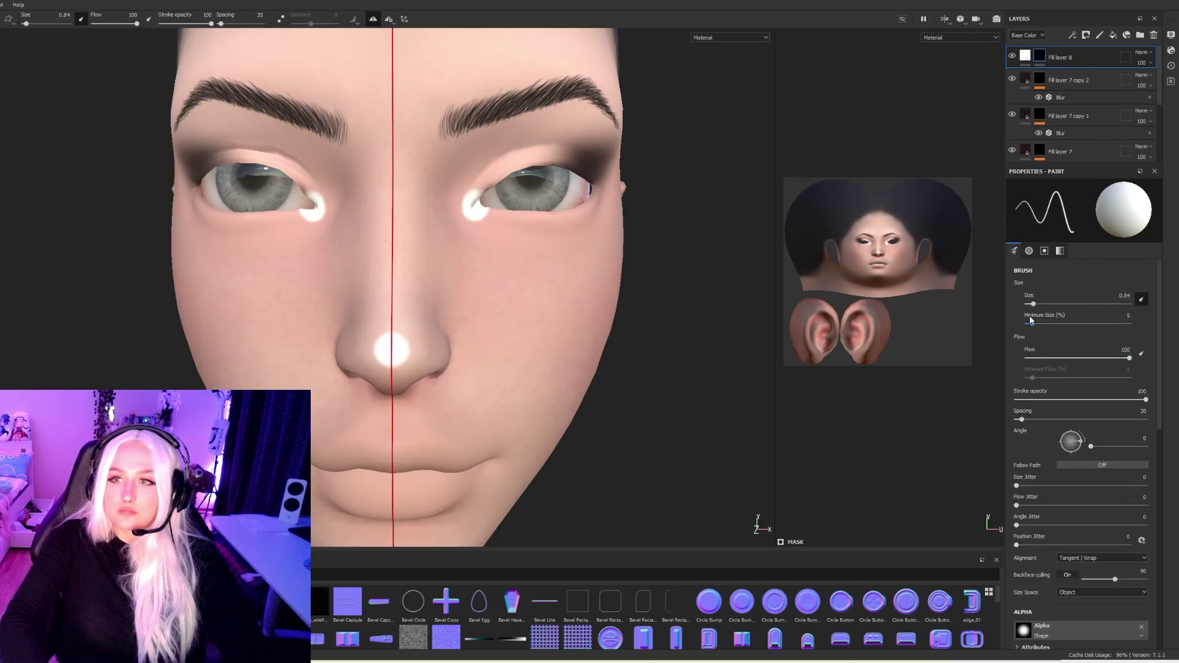
pyautogui.moveTo(1031, 306); pyautogui.dragTo(1030, 307)
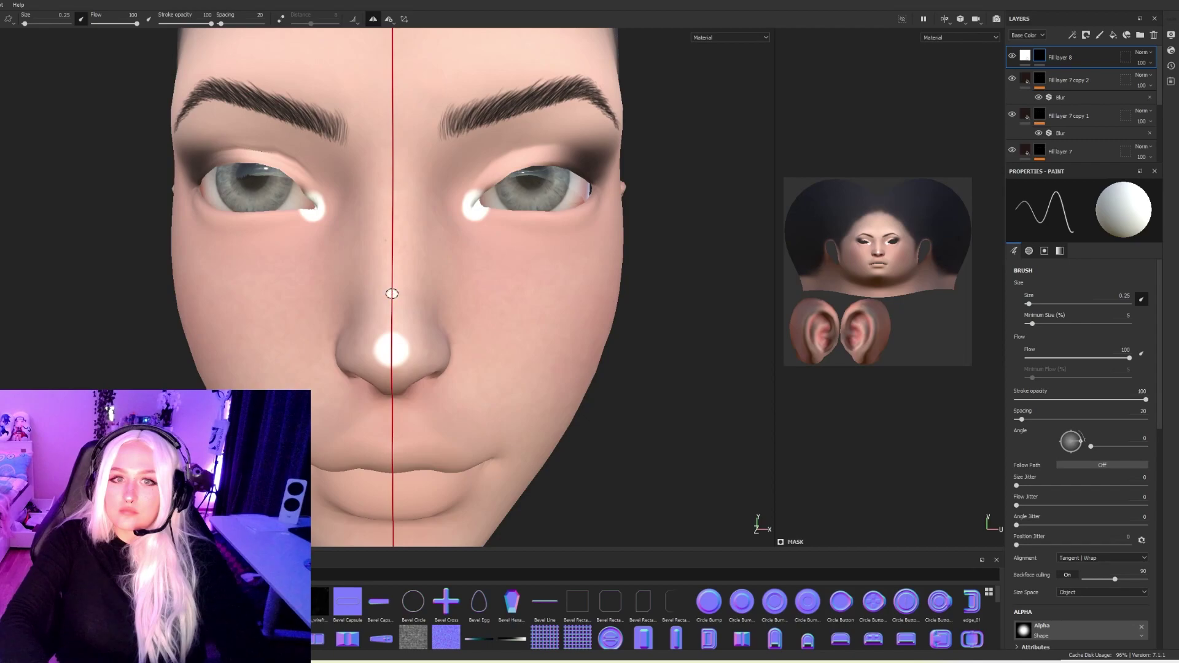
pyautogui.keyDown('shift'); pyautogui.click(392, 208); pyautogui.keyUp('shift')
pyautogui.scroll(-4, 399, 213)
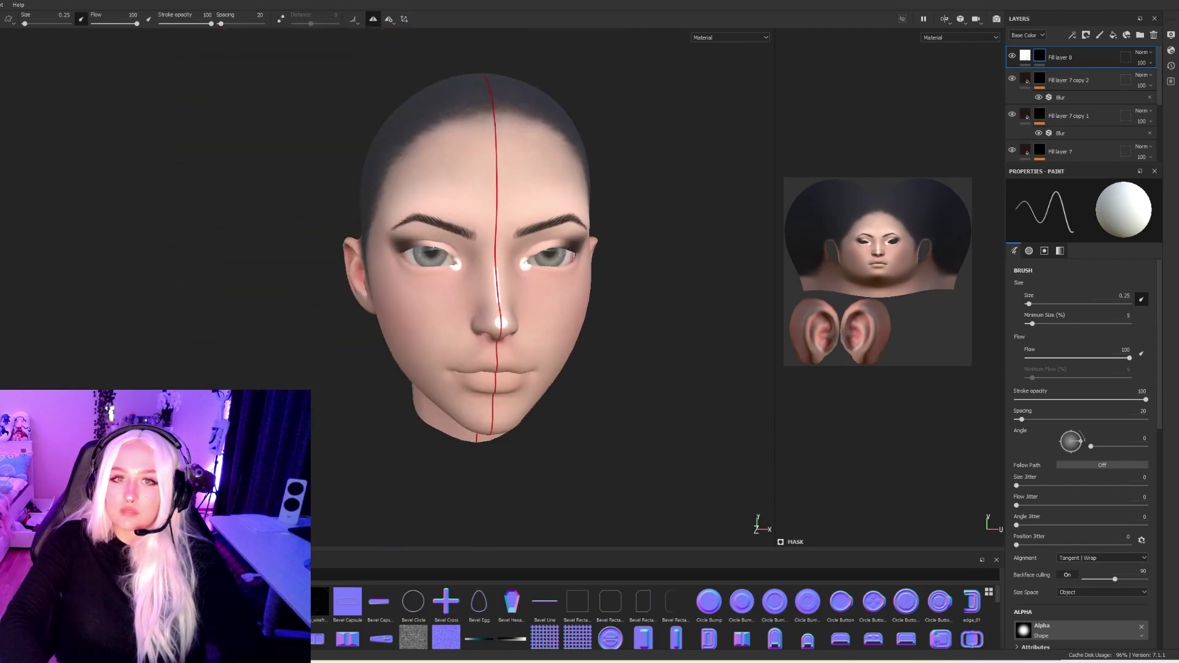
pyautogui.keyDown('alt'); pyautogui.moveTo(184, 214); pyautogui.dragTo(223, 242); pyautogui.keyUp('alt')
pyautogui.scroll(3, 621, 340)
pyautogui.keyDown('alt'); pyautogui.moveTo(620, 340); pyautogui.dragTo(634, 358, button='middle'); pyautogui.keyUp('alt')
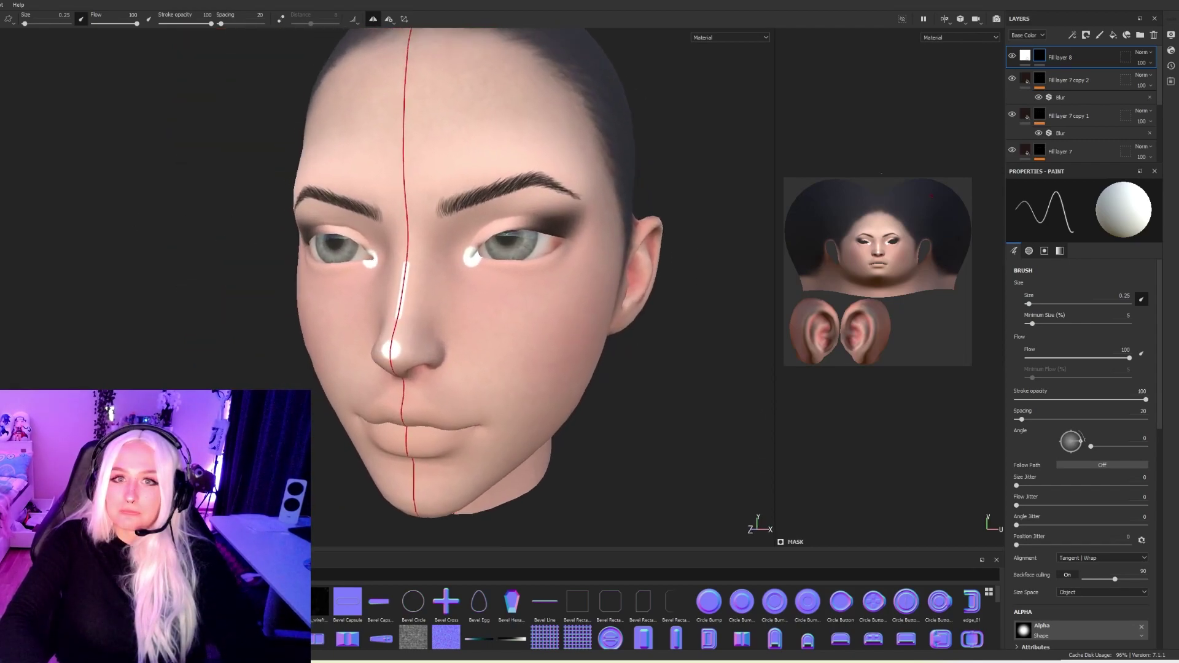
# Add a Blur filter to the highlight layer's mask and set its blur intensity to about 1.25.
pyautogui.rightClick(1067, 51)
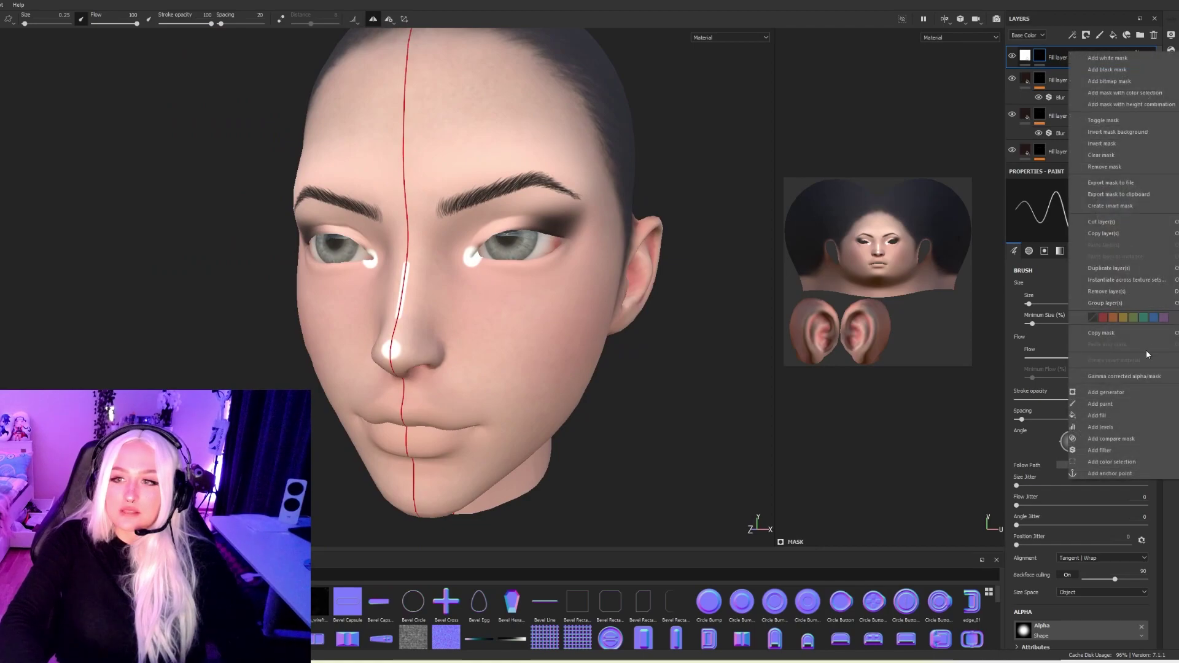
pyautogui.click(1109, 448)
pyautogui.click(1085, 209)
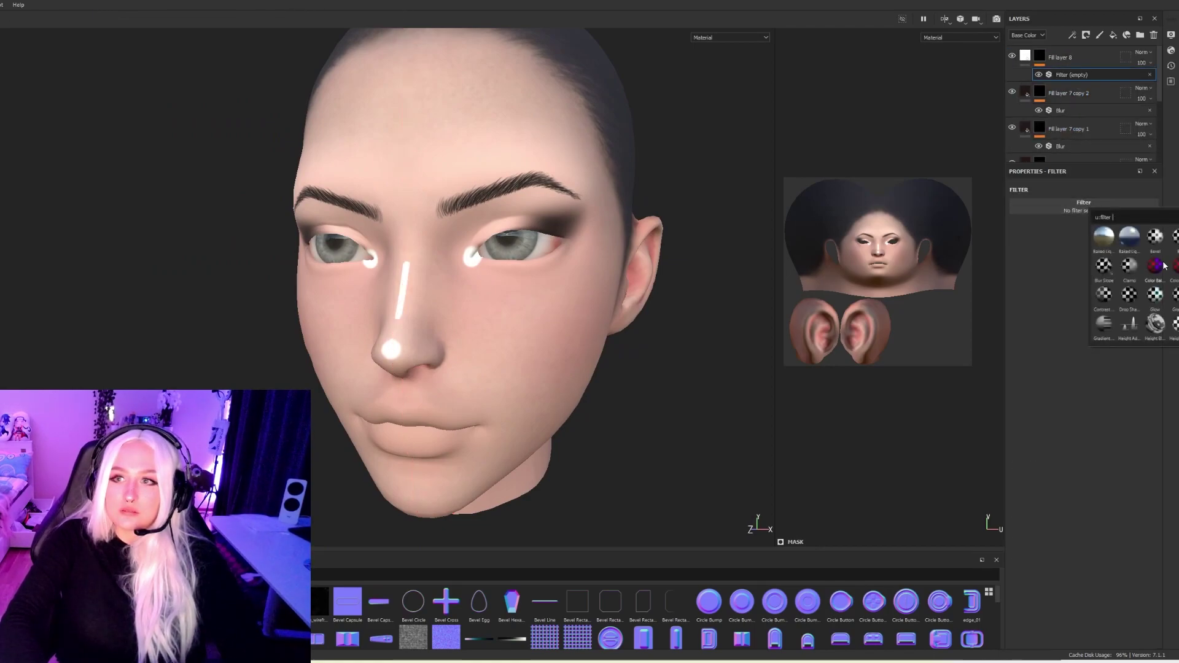
pyautogui.click(1175, 238)
pyautogui.click(1056, 255)
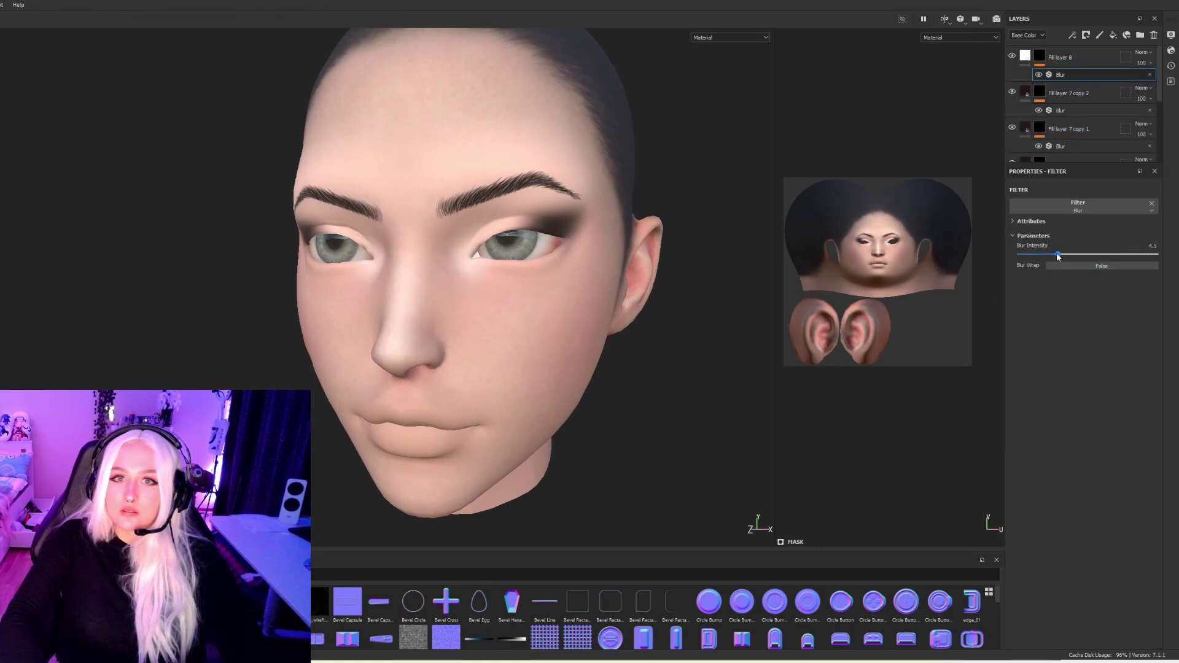
pyautogui.moveTo(1045, 254); pyautogui.dragTo(1035, 256)
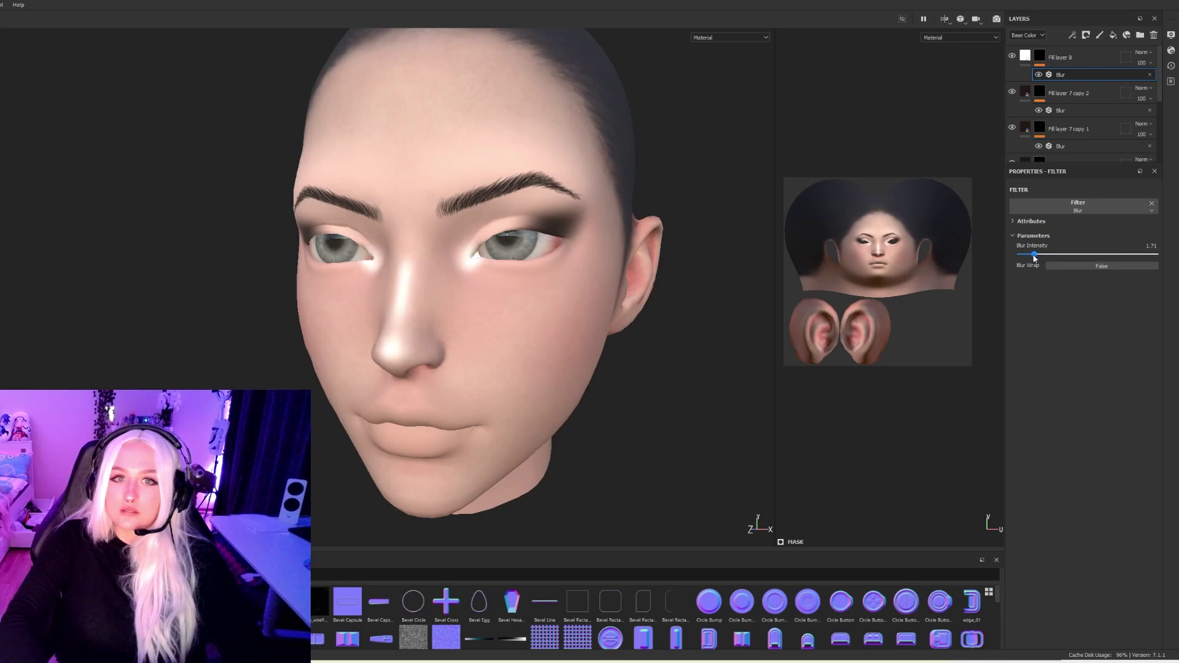
# Lower the white highlight fill layer's opacity to 28 for a subtle glow on the nose and inner eye corners.
pyautogui.keyDown('alt'); pyautogui.moveTo(511, 283); pyautogui.dragTo(549, 285); pyautogui.keyUp('alt')
pyautogui.click(1142, 63)
pyautogui.moveTo(1149, 79); pyautogui.dragTo(1137, 81)
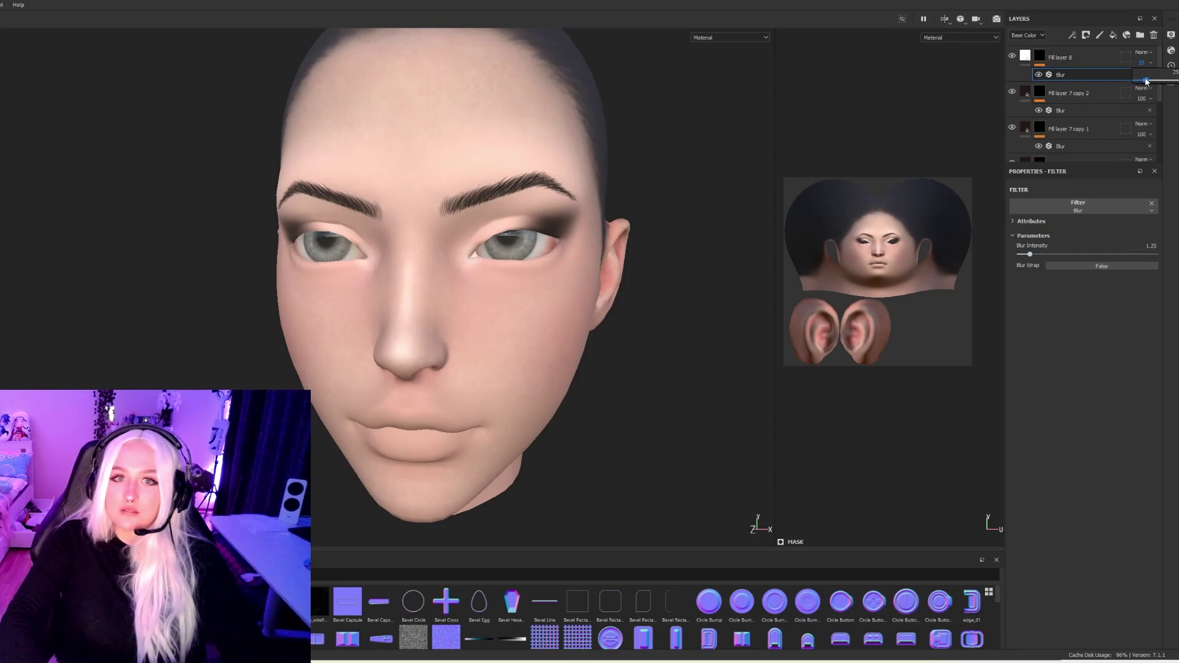
pyautogui.moveTo(511, 277)
pyautogui.keyDown('alt'); pyautogui.mouseDown()
pyautogui.moveTo(539, 279)
pyautogui.moveTo(522, 280)
pyautogui.mouseUp(); pyautogui.keyUp('alt')
pyautogui.keyDown('alt'); pyautogui.moveTo(522, 280); pyautogui.dragTo(123, 199, button='right'); pyautogui.keyUp('alt')
pyautogui.keyDown('alt'); pyautogui.moveTo(123, 199); pyautogui.dragTo(155, 203); pyautogui.keyUp('alt')
pyautogui.keyDown('alt'); pyautogui.moveTo(153, 202); pyautogui.dragTo(854, 172, button='right'); pyautogui.keyUp('alt')
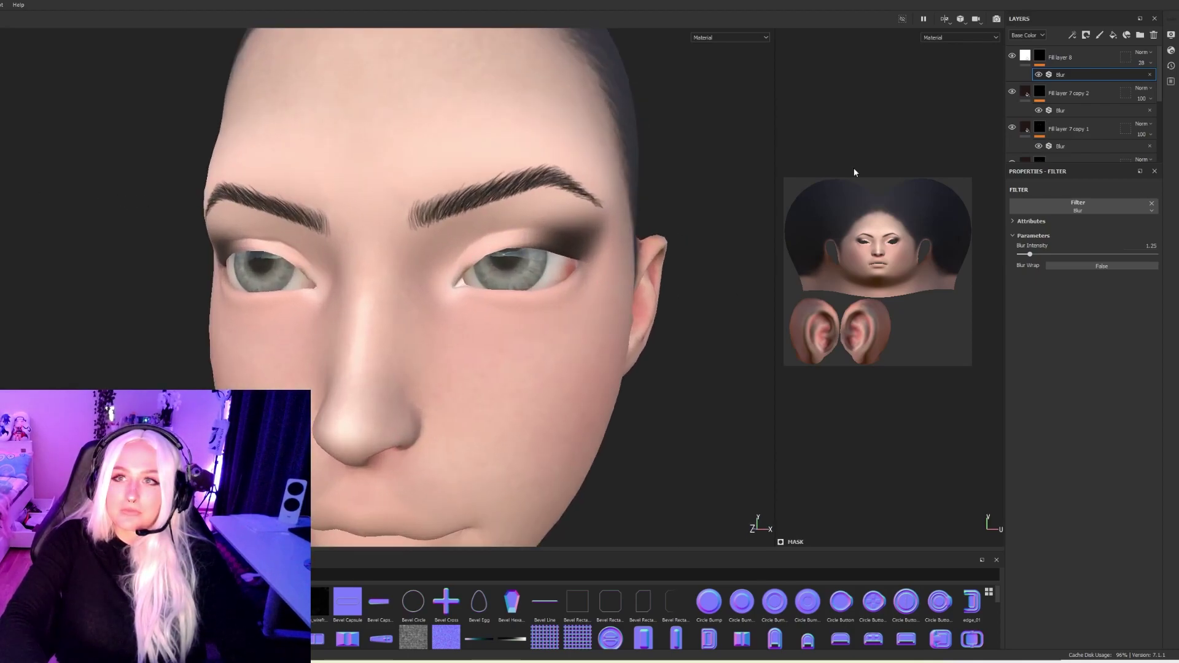
# Add a fill layer above the highlight layer and set its base color to a near-black brown, about #1b1111.
pyautogui.click(1093, 54)
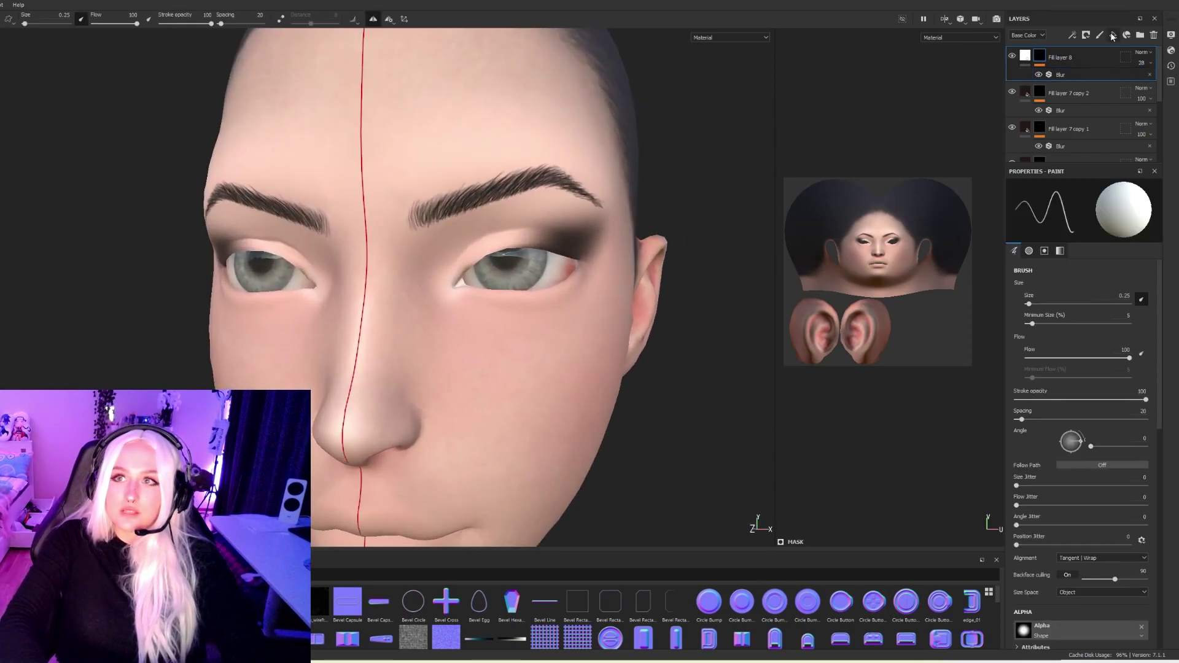
pyautogui.hotkey('ctrl', 'shift', 'f')
pyautogui.click(1080, 410)
pyautogui.click(1105, 500)
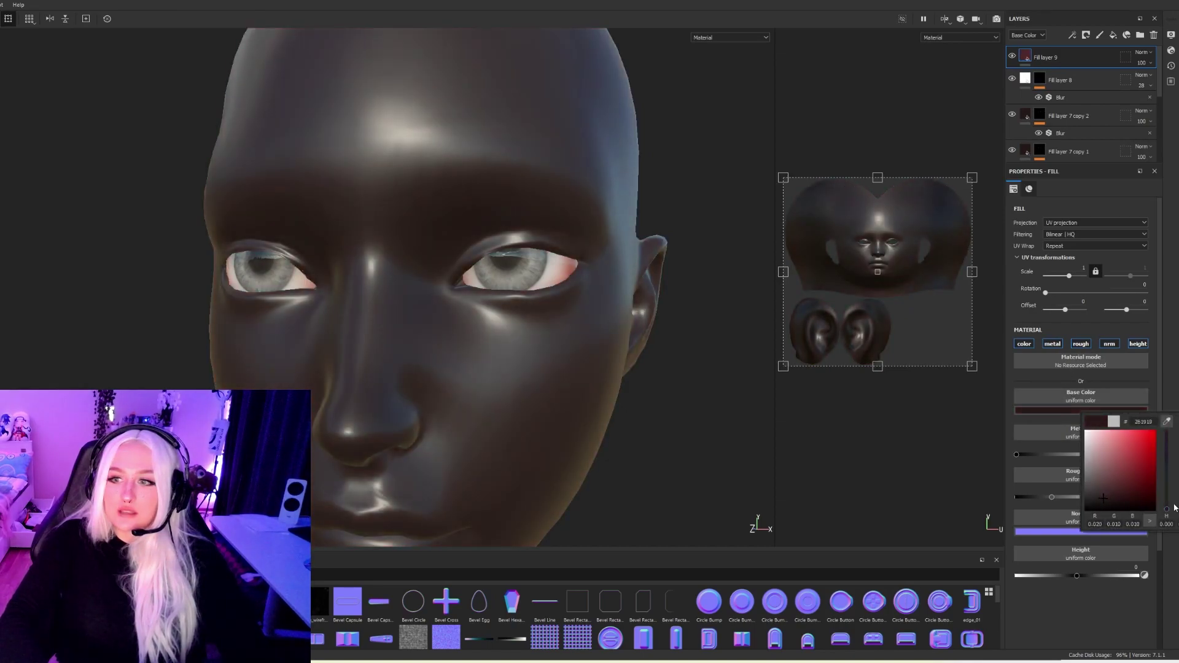
pyautogui.moveTo(1107, 502); pyautogui.dragTo(1104, 501)
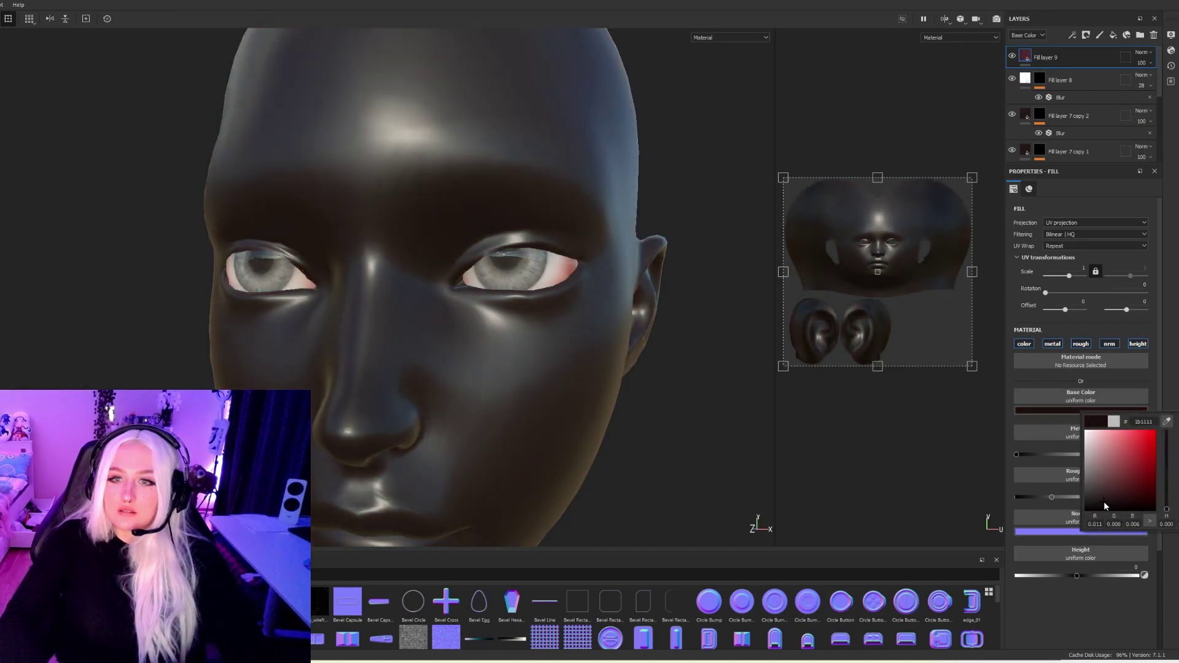
# Disable the metallic channel of the dark fill layer and add a black mask to it.
pyautogui.click(1059, 65)
pyautogui.rightClick(1081, 62)
pyautogui.click(1049, 346)
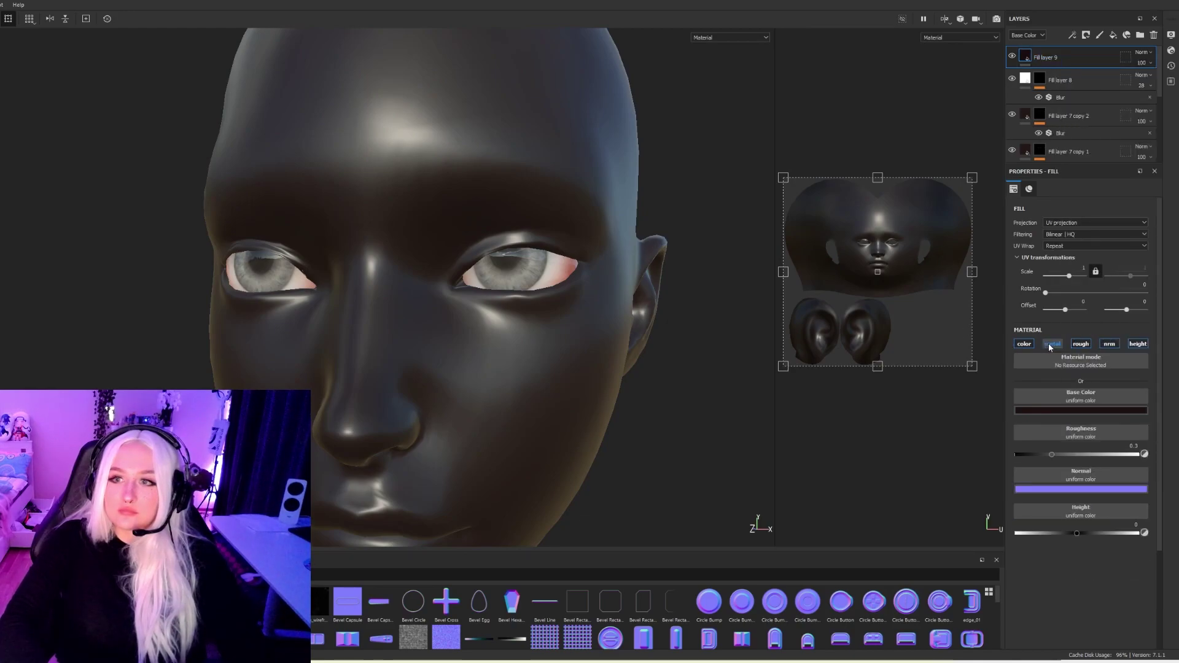
pyautogui.rightClick(1050, 56)
pyautogui.click(1094, 72)
# Paint thin eyeliner on the mask along the upper lash line and around the outer corner onto the lower lid.
pyautogui.scroll(5, 425, 283)
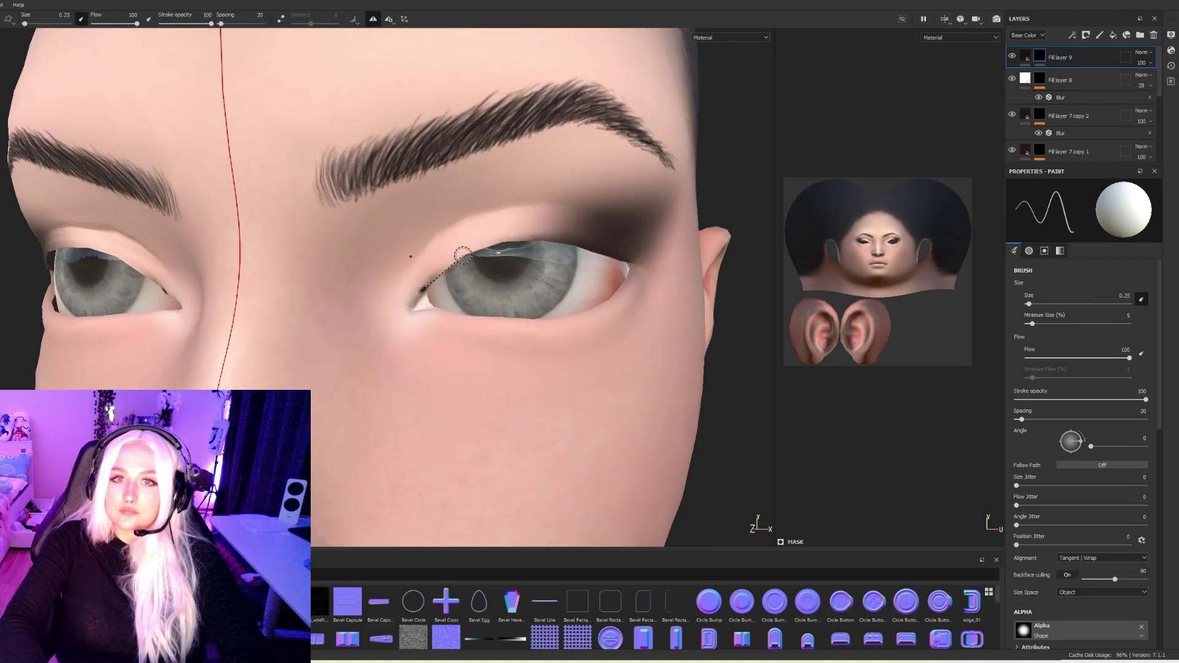
pyautogui.moveTo(462, 254); pyautogui.dragTo(552, 233)
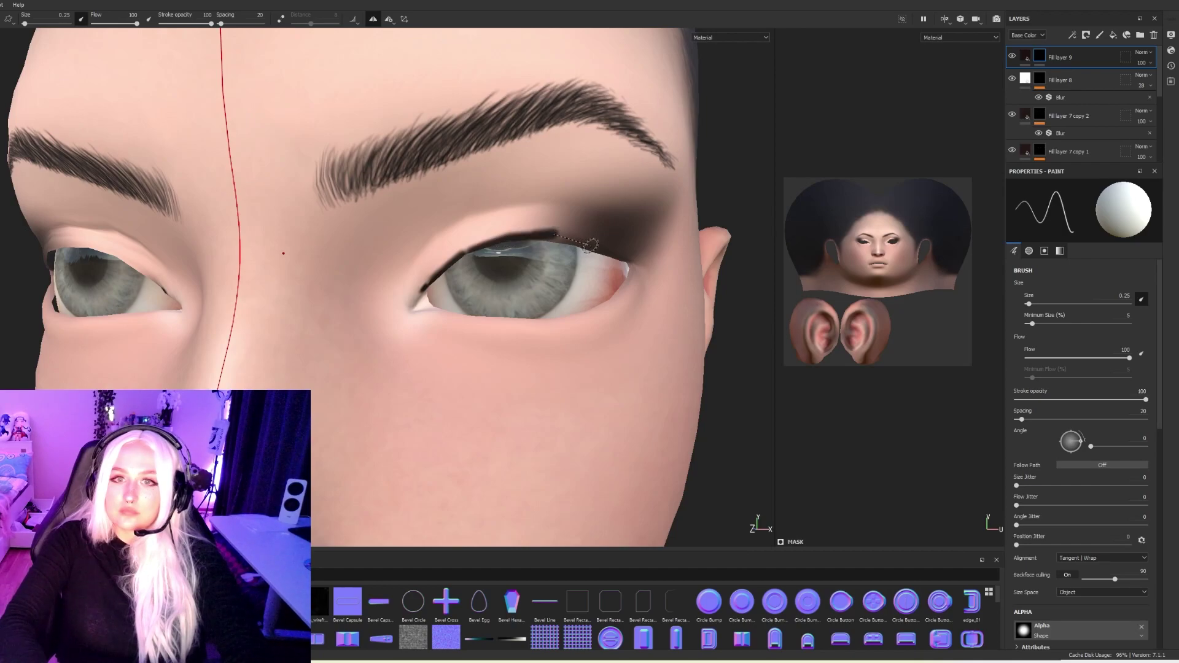
pyautogui.keyDown('shift'); pyautogui.click(591, 246); pyautogui.keyUp('shift')
pyautogui.keyDown('shift'); pyautogui.click(633, 259); pyautogui.keyUp('shift')
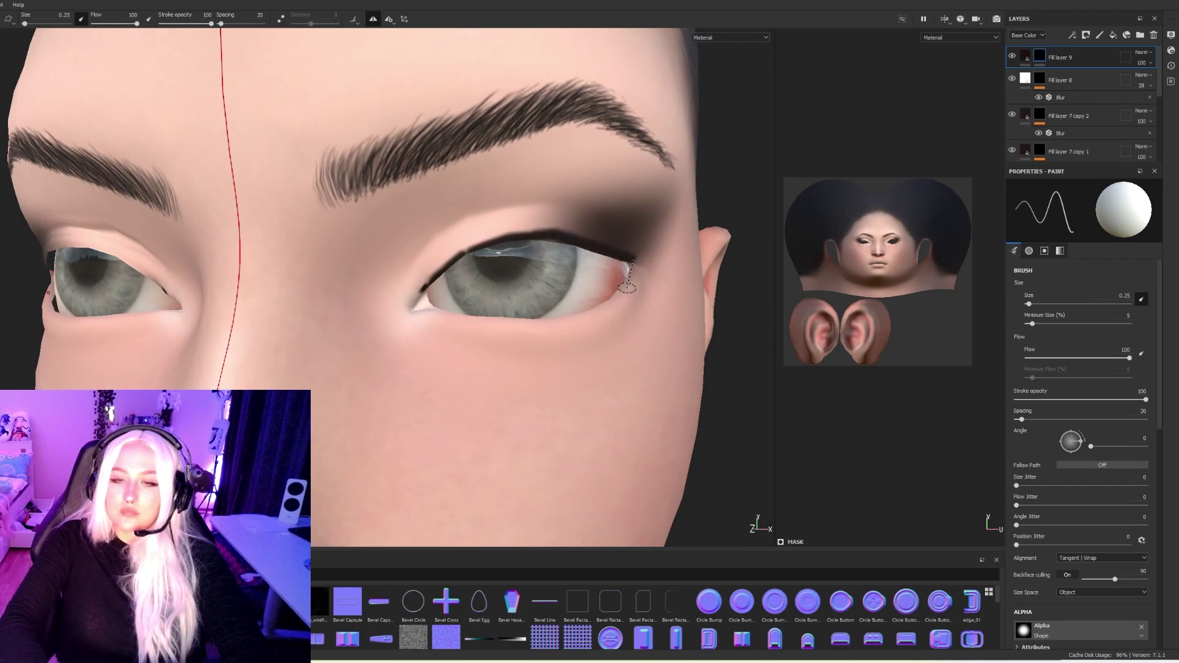
pyautogui.keyDown('shift'); pyautogui.click(607, 305); pyautogui.keyUp('shift')
pyautogui.keyDown('shift'); pyautogui.click(568, 315); pyautogui.keyUp('shift')
pyautogui.keyDown('shift'); pyautogui.click(545, 319); pyautogui.keyUp('shift')
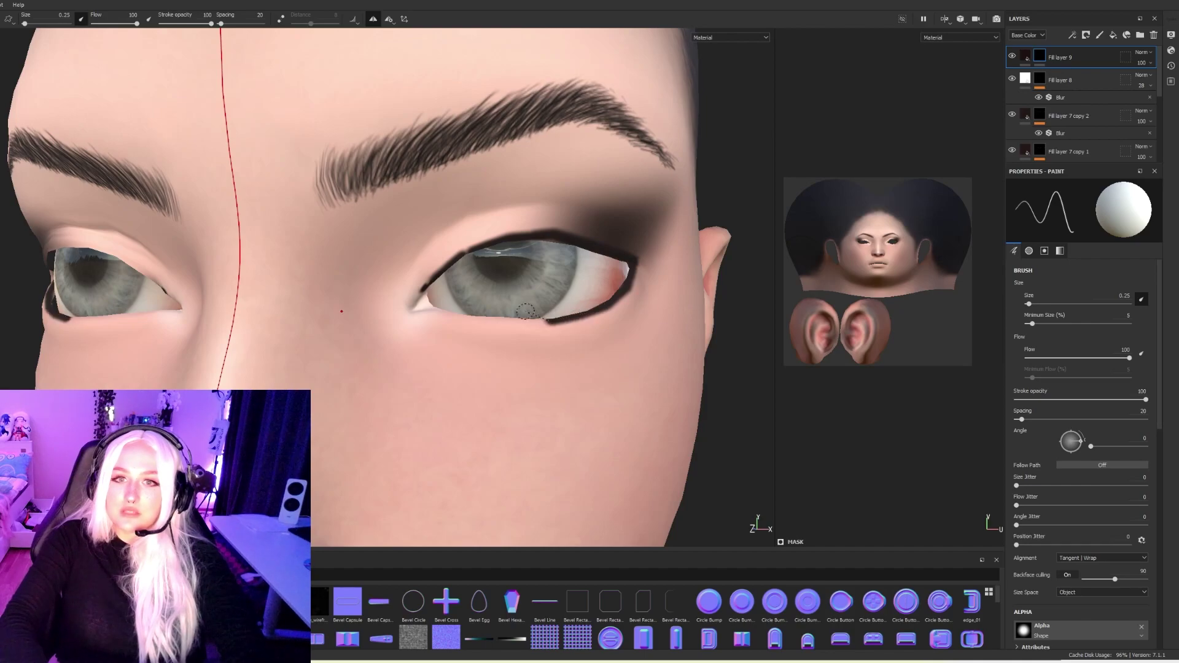
pyautogui.keyDown('shift'); pyautogui.click(468, 252); pyautogui.keyUp('shift')
pyautogui.keyDown('shift'); pyautogui.click(528, 235); pyautogui.keyUp('shift')
pyautogui.keyDown('shift'); pyautogui.click(556, 237); pyautogui.keyUp('shift')
# Complete the missing upper-lid eyeliner on the opposite eye with symmetry switched off, and restore symmetry when done.
pyautogui.scroll(-5, 673, 301)
pyautogui.moveTo(442, 246)
pyautogui.keyDown('alt'); pyautogui.mouseDown()
pyautogui.moveTo(491, 245)
pyautogui.moveTo(420, 246)
pyautogui.moveTo(408, 264)
pyautogui.moveTo(449, 261)
pyautogui.mouseUp(); pyautogui.keyUp('alt')
pyautogui.scroll(3, 421, 249)
pyautogui.scroll(4, 421, 259)
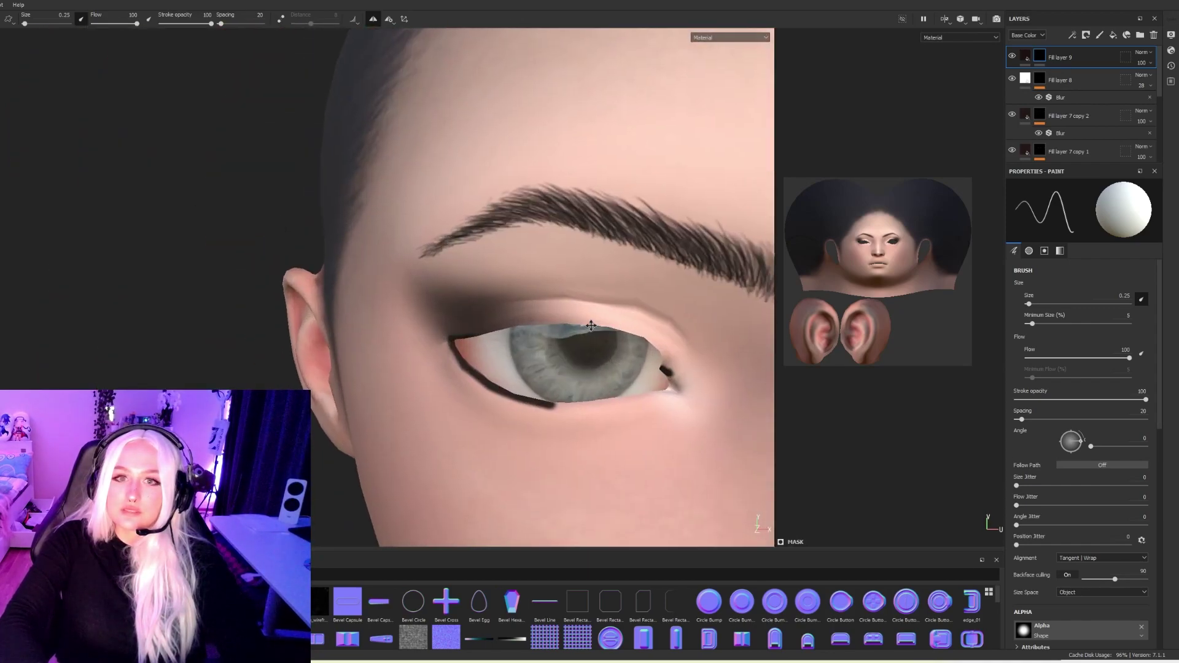
pyautogui.keyDown('alt'); pyautogui.moveTo(556, 287); pyautogui.dragTo(390, 236, button='middle'); pyautogui.keyUp('alt')
pyautogui.click(373, 18)
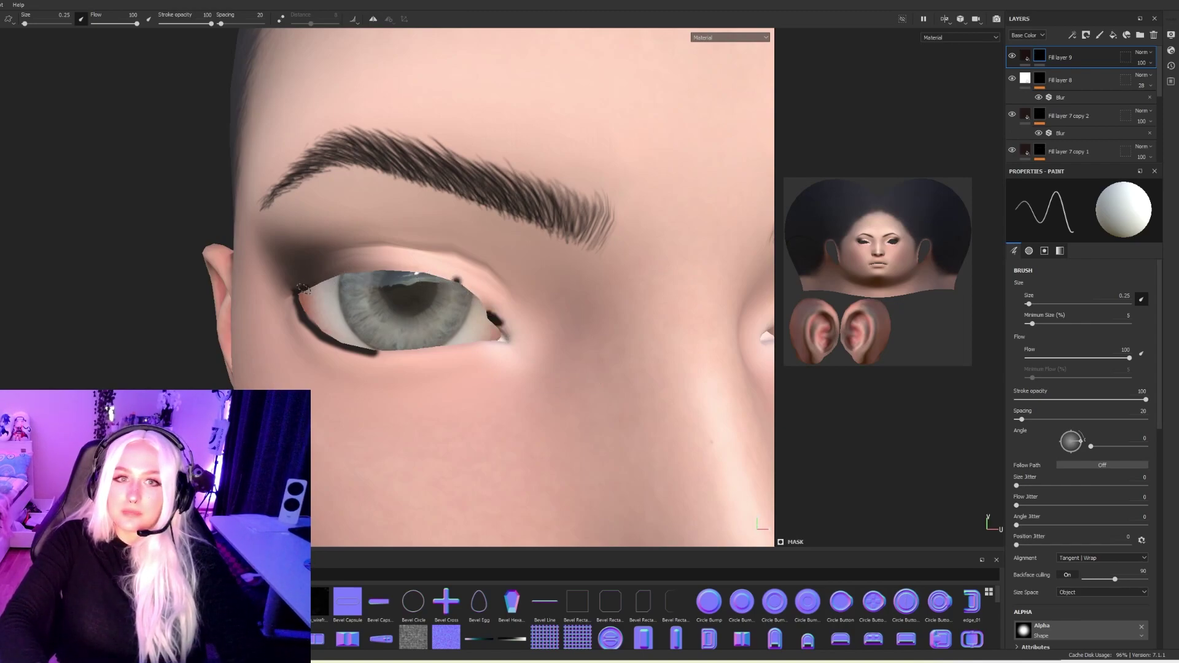
pyautogui.moveTo(347, 269)
pyautogui.mouseDown()
pyautogui.moveTo(433, 270)
pyautogui.moveTo(487, 307)
pyautogui.mouseUp()
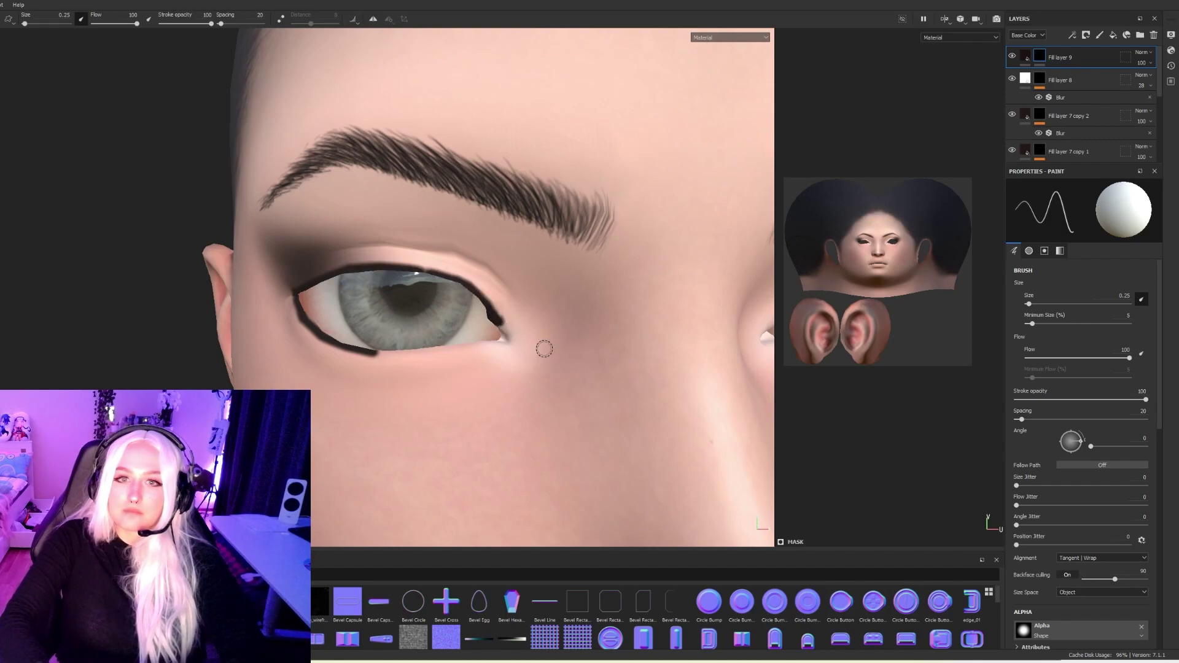
pyautogui.scroll(-3, 544, 348)
pyautogui.keyDown('alt'); pyautogui.moveTo(400, 252); pyautogui.dragTo(355, 255); pyautogui.keyUp('alt')
pyautogui.keyDown('alt'); pyautogui.moveTo(356, 255); pyautogui.dragTo(321, 251, button='middle'); pyautogui.keyUp('alt')
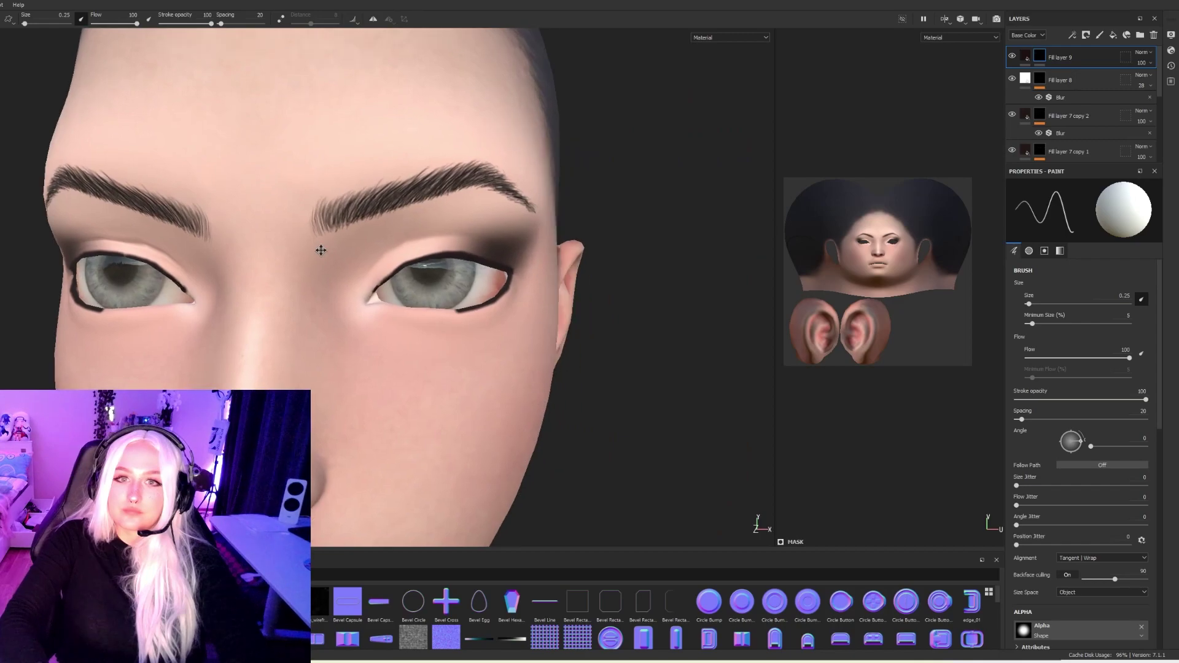
pyautogui.keyDown('alt'); pyautogui.moveTo(321, 250); pyautogui.dragTo(307, 251); pyautogui.keyUp('alt')
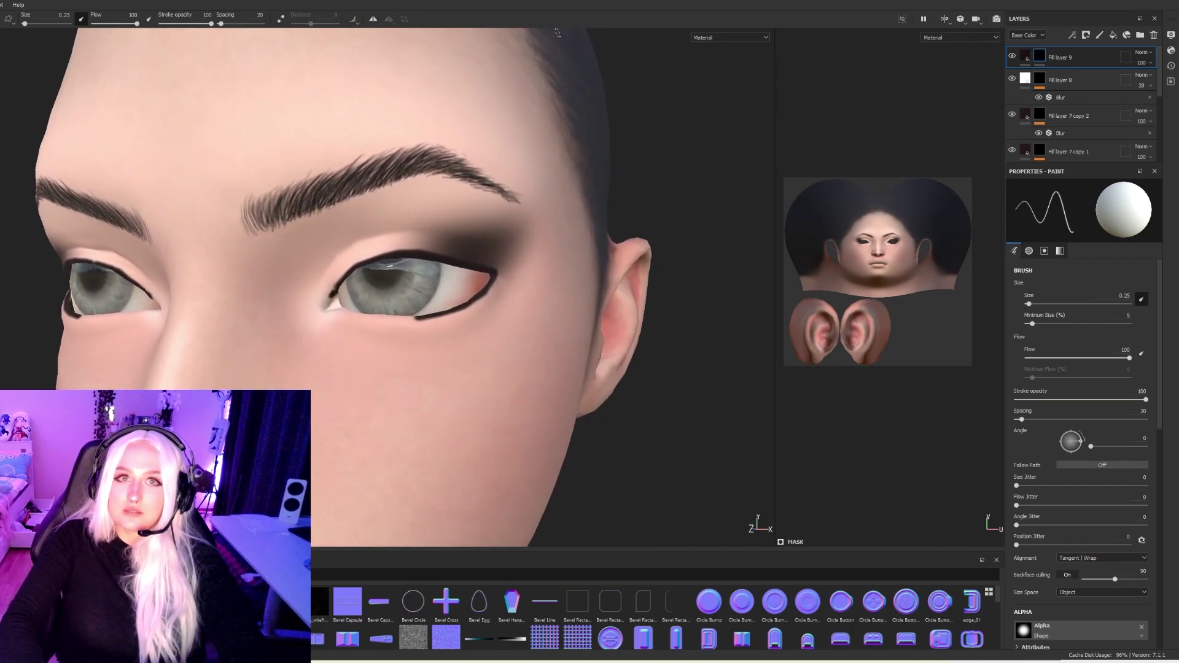
pyautogui.click(373, 19)
# Add a Blur filter to the eyeliner layer's mask and set its blur intensity to about 1.02.
pyautogui.rightClick(1091, 55)
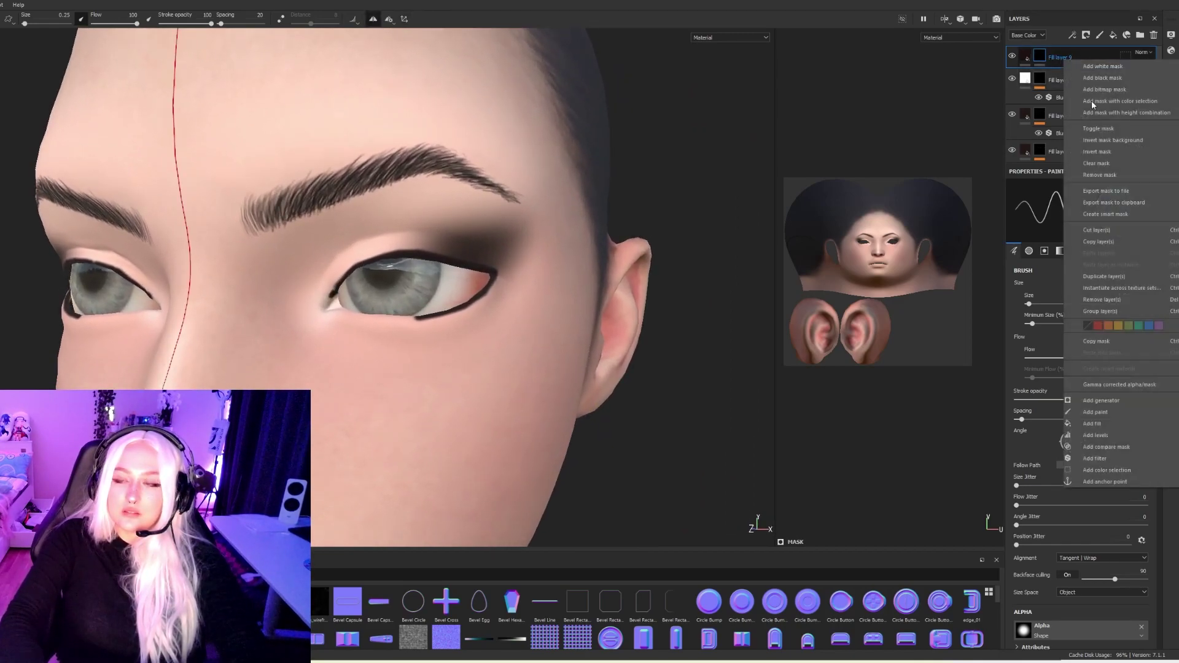
pyautogui.click(1094, 459)
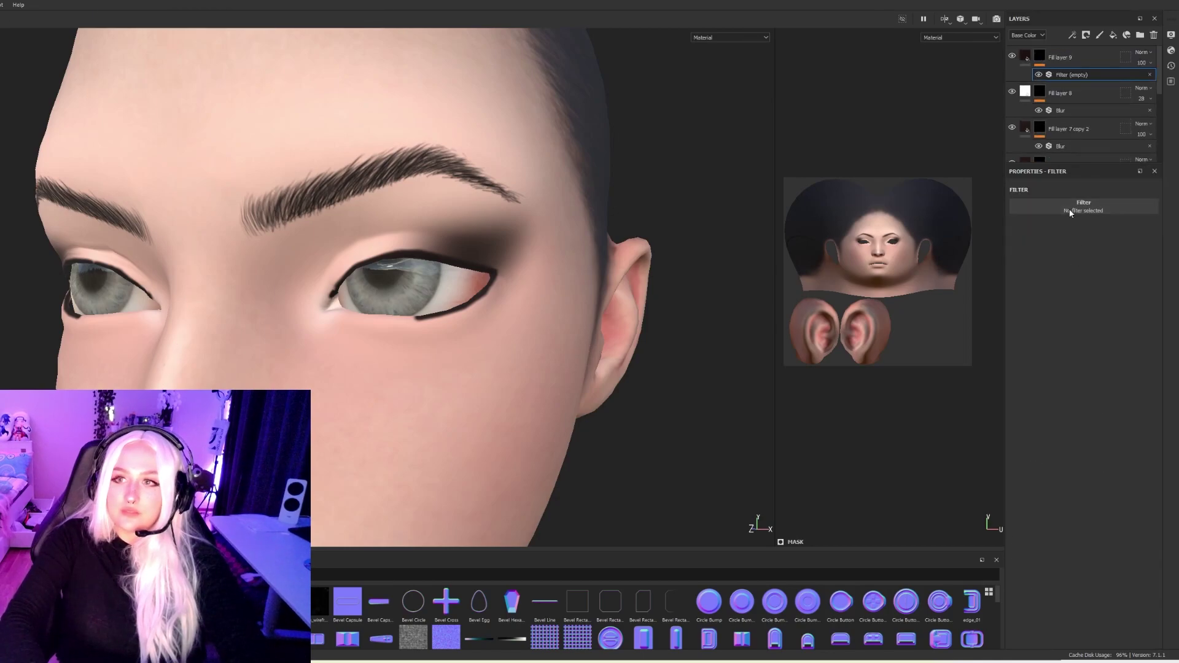
pyautogui.click(1118, 208)
pyautogui.click(1159, 234)
pyautogui.click(1030, 254)
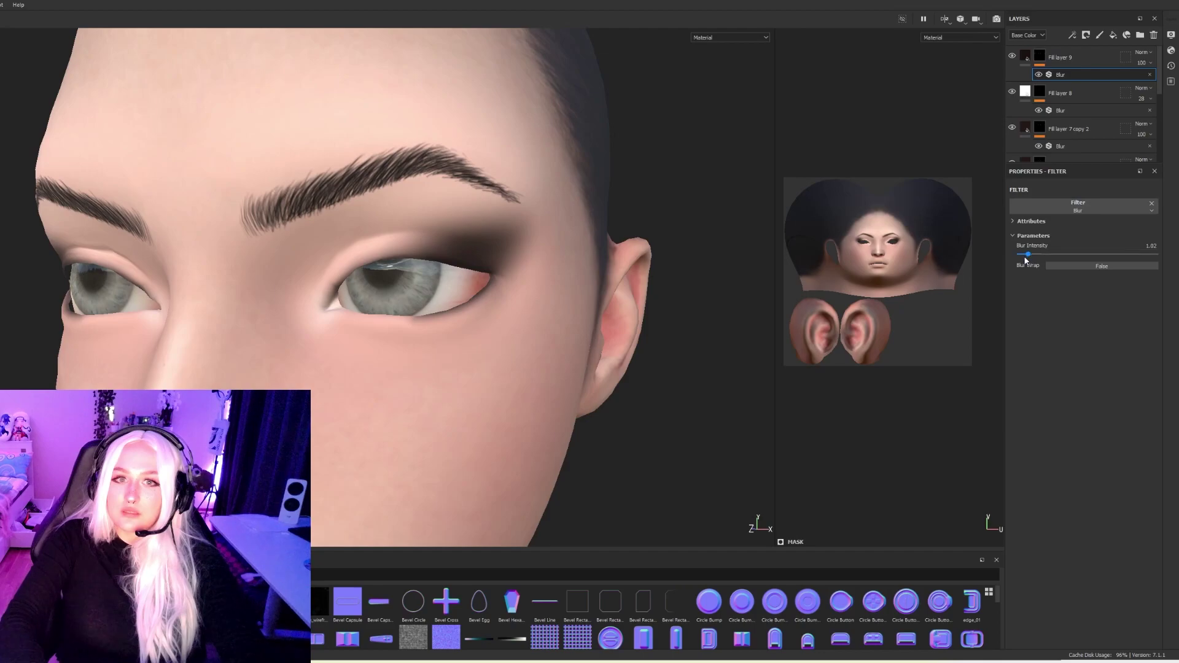
pyautogui.scroll(-4, 467, 318)
pyautogui.keyDown('alt'); pyautogui.moveTo(393, 316); pyautogui.dragTo(423, 326); pyautogui.keyUp('alt')
pyautogui.scroll(1, 433, 322)
pyautogui.scroll(1, 476, 335)
pyautogui.scroll(3, 477, 336)
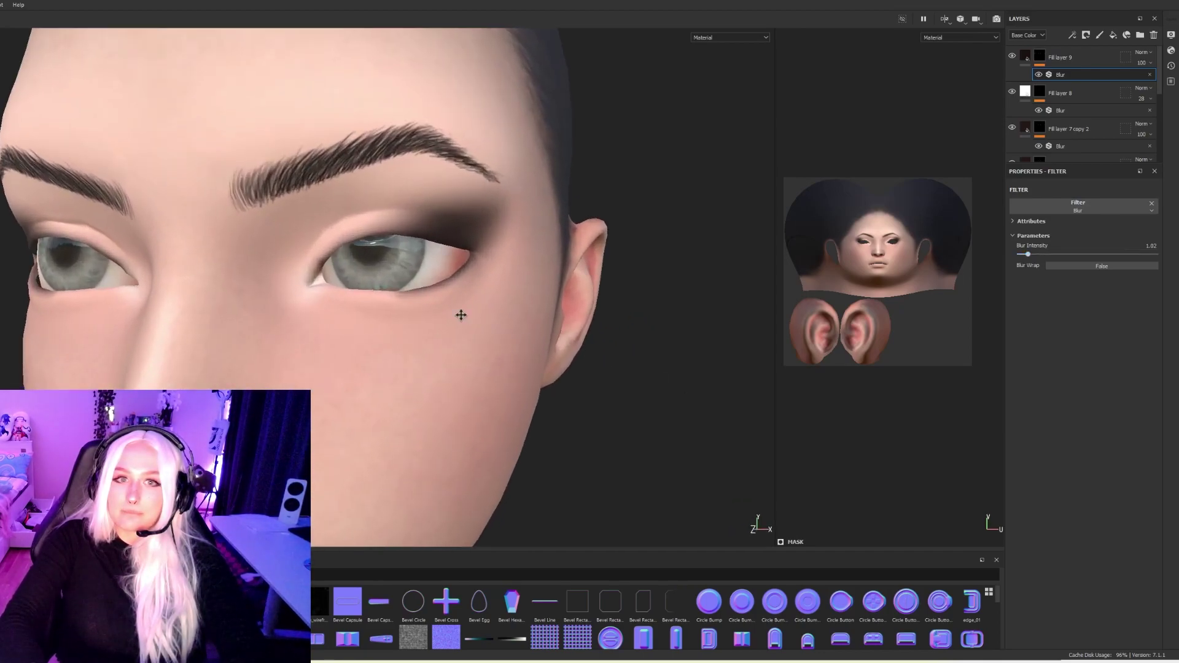
# Add a new fill layer above the eyeliner layers with only its color channel enabled.
pyautogui.click(1111, 36)
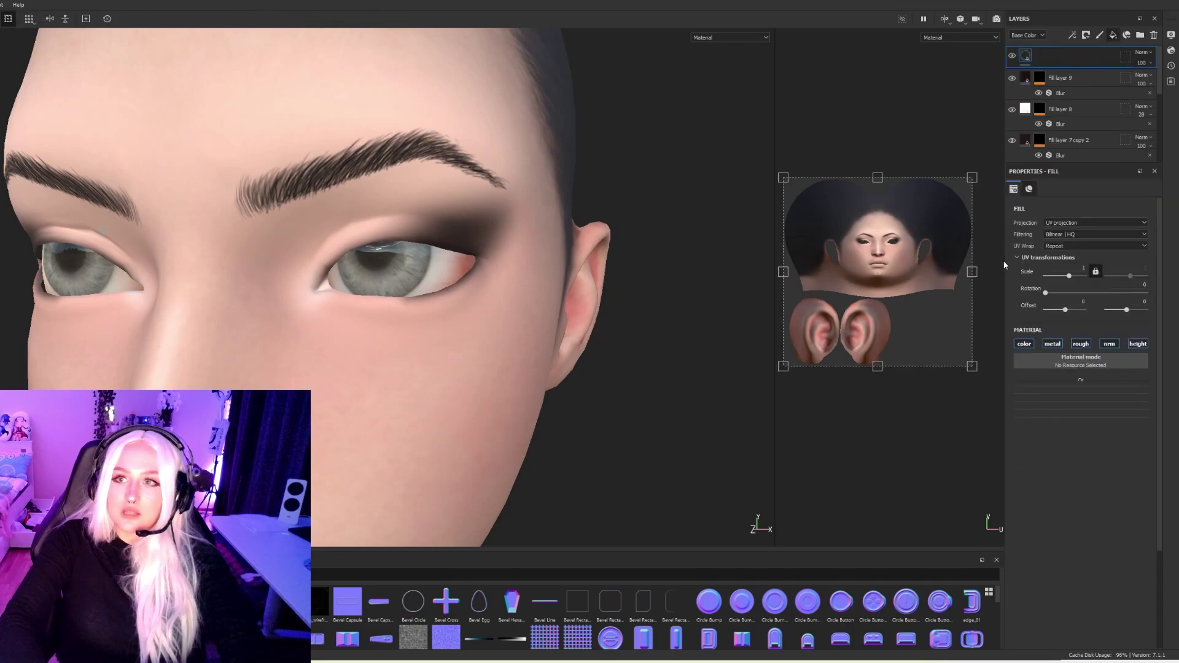
pyautogui.click(1059, 345)
pyautogui.click(1081, 344)
pyautogui.click(1109, 344)
pyautogui.click(1136, 344)
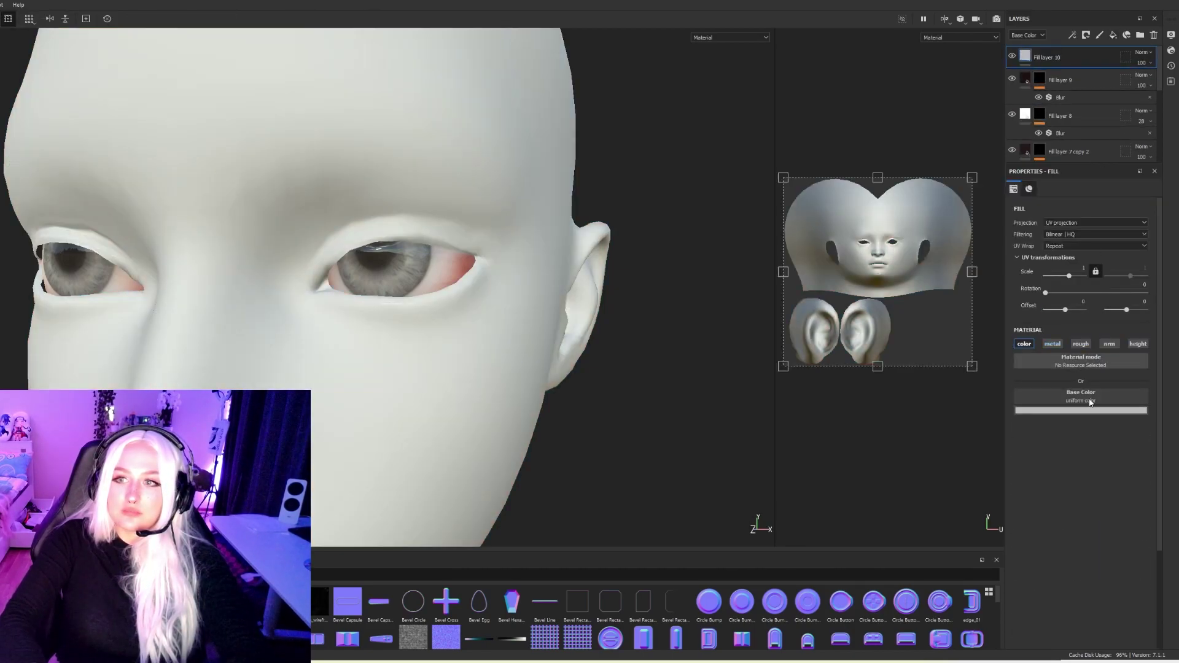
# Set the new fill layer's base color to a very dark reddish black and add a black mask to it.
pyautogui.click(1086, 409)
pyautogui.click(1103, 503)
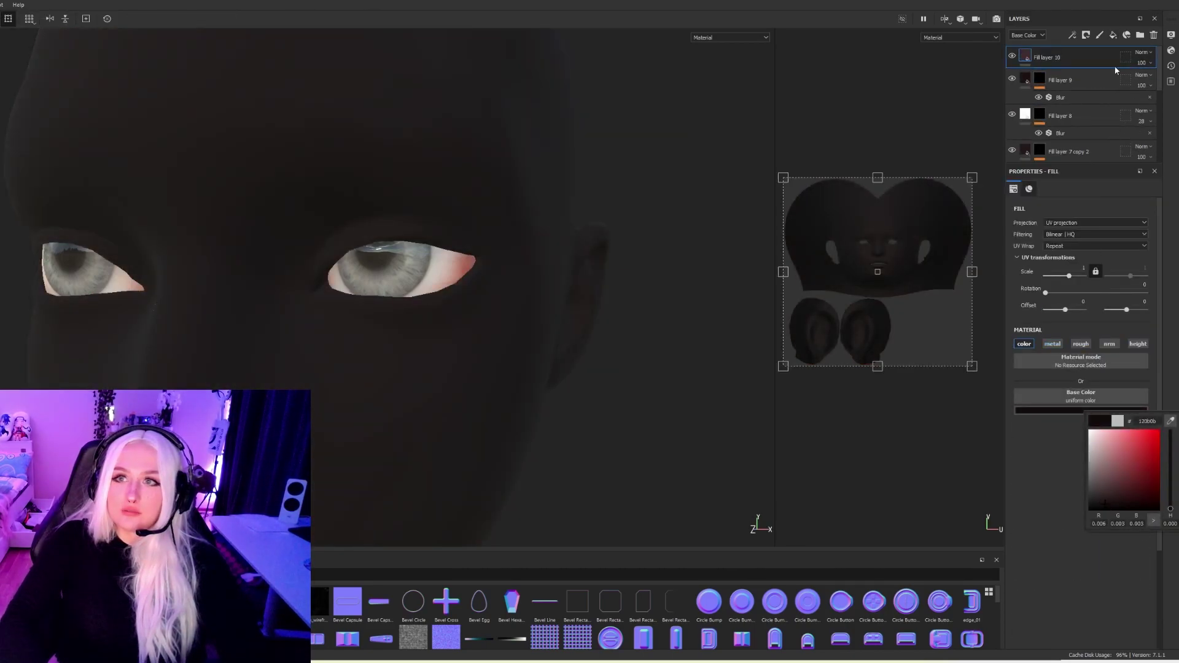
pyautogui.rightClick(1081, 51)
pyautogui.click(1108, 69)
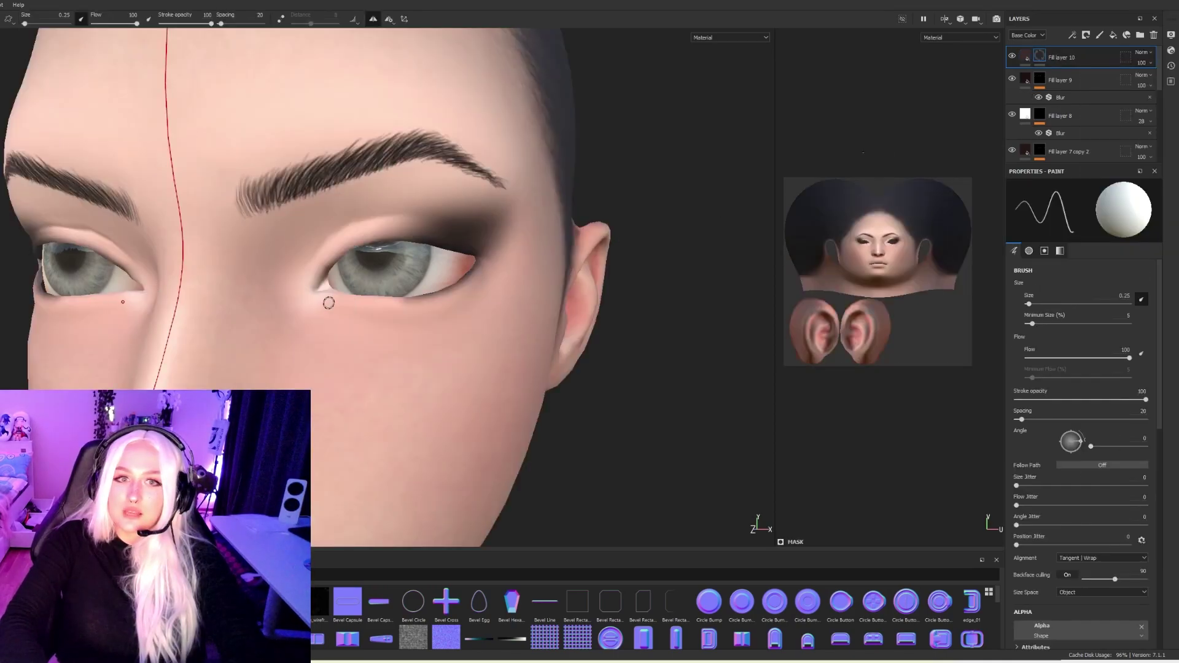
# Paint a dark curved stroke under the lower eyelid with the 0.25 brush and thicken its inner half.
pyautogui.moveTo(318, 301)
pyautogui.mouseDown()
pyautogui.moveTo(372, 322)
pyautogui.moveTo(466, 315)
pyautogui.mouseUp()
pyautogui.keyDown('alt'); pyautogui.moveTo(368, 348); pyautogui.dragTo(357, 345); pyautogui.keyUp('alt')
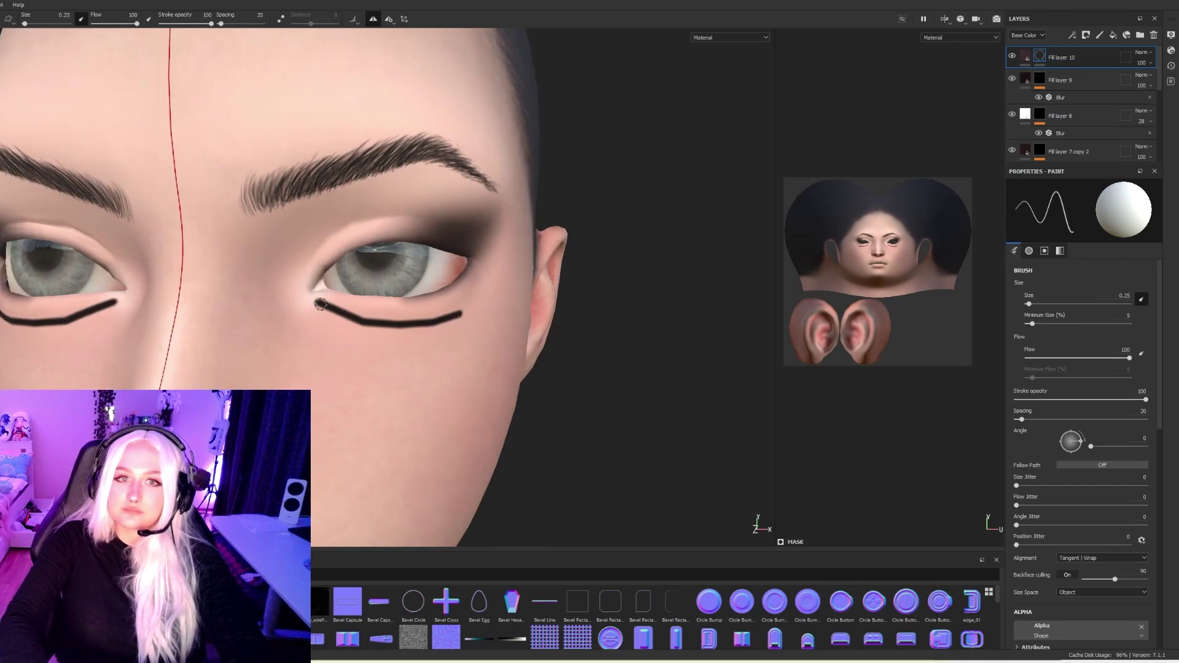
pyautogui.moveTo(319, 304); pyautogui.dragTo(405, 329)
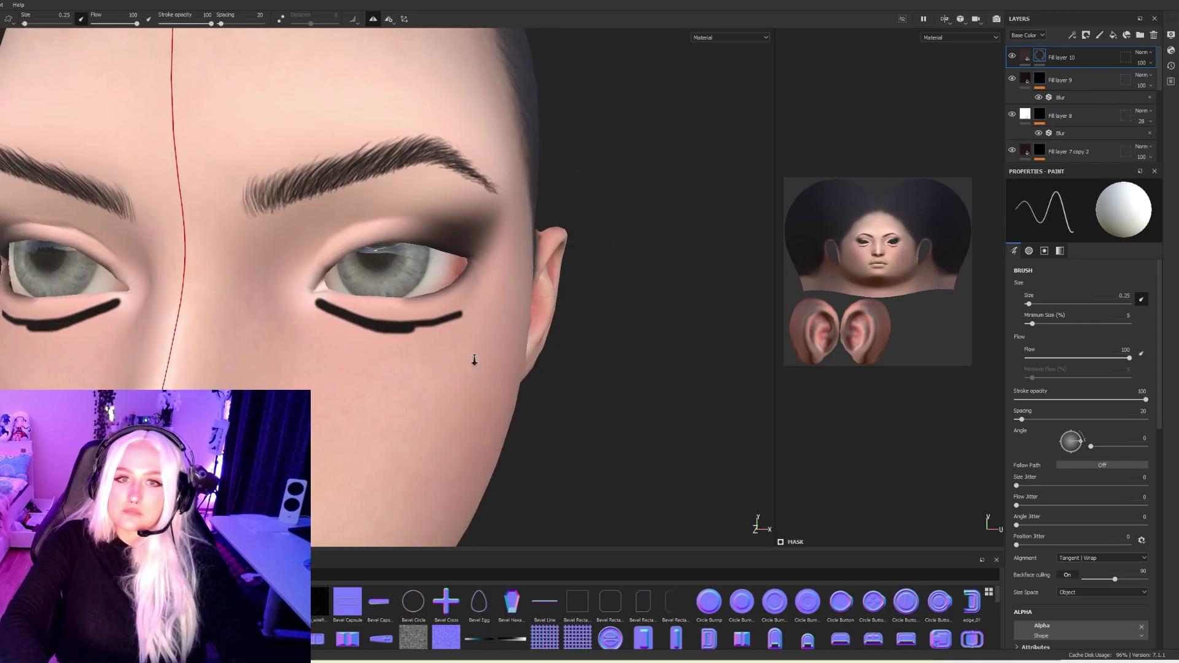
pyautogui.keyDown('alt'); pyautogui.moveTo(474, 360); pyautogui.dragTo(174, 287, button='right'); pyautogui.keyUp('alt')
pyautogui.keyDown('alt'); pyautogui.moveTo(174, 287); pyautogui.dragTo(190, 282); pyautogui.keyUp('alt')
pyautogui.keyDown('alt'); pyautogui.moveTo(190, 282); pyautogui.dragTo(490, 324, button='right'); pyautogui.keyUp('alt')
pyautogui.scroll(2, 490, 323)
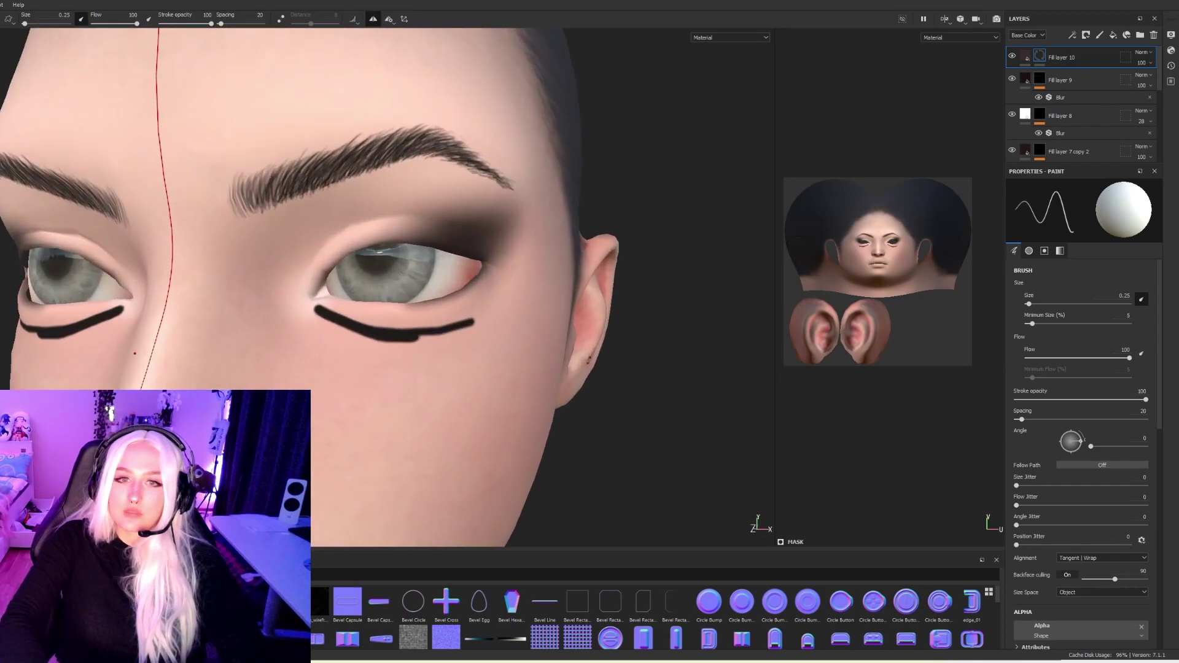
# Add a Blur filter to the under-eye layer's mask and set its blur intensity to about 1.9.
pyautogui.rightClick(1066, 57)
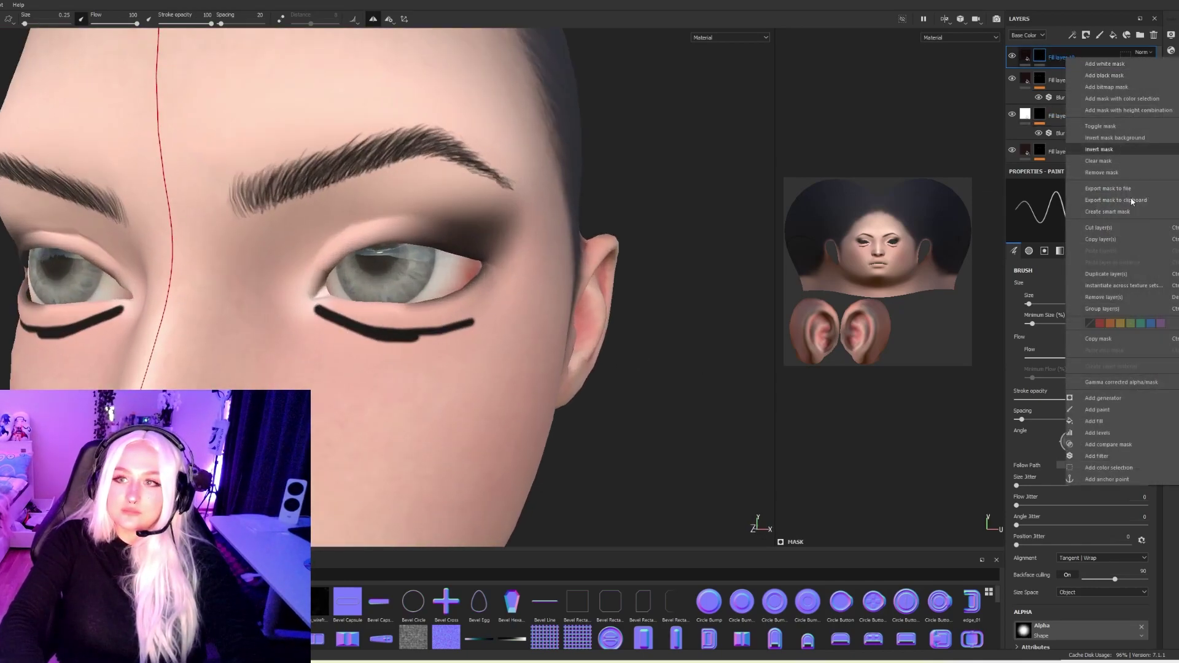
pyautogui.click(1105, 456)
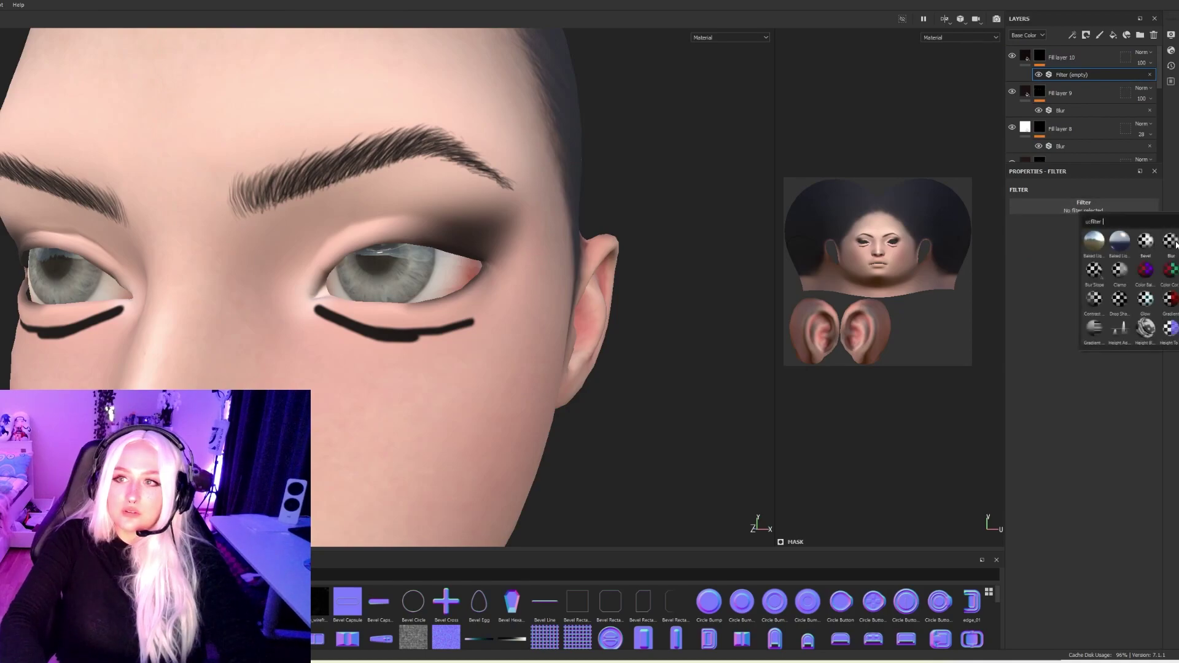
pyautogui.click(1146, 325)
pyautogui.click(1049, 254)
pyautogui.moveTo(1039, 254); pyautogui.dragTo(1035, 254)
# Reduce the opacity of the blurred under-eye shadow layer to 51.
pyautogui.scroll(-5, 491, 369)
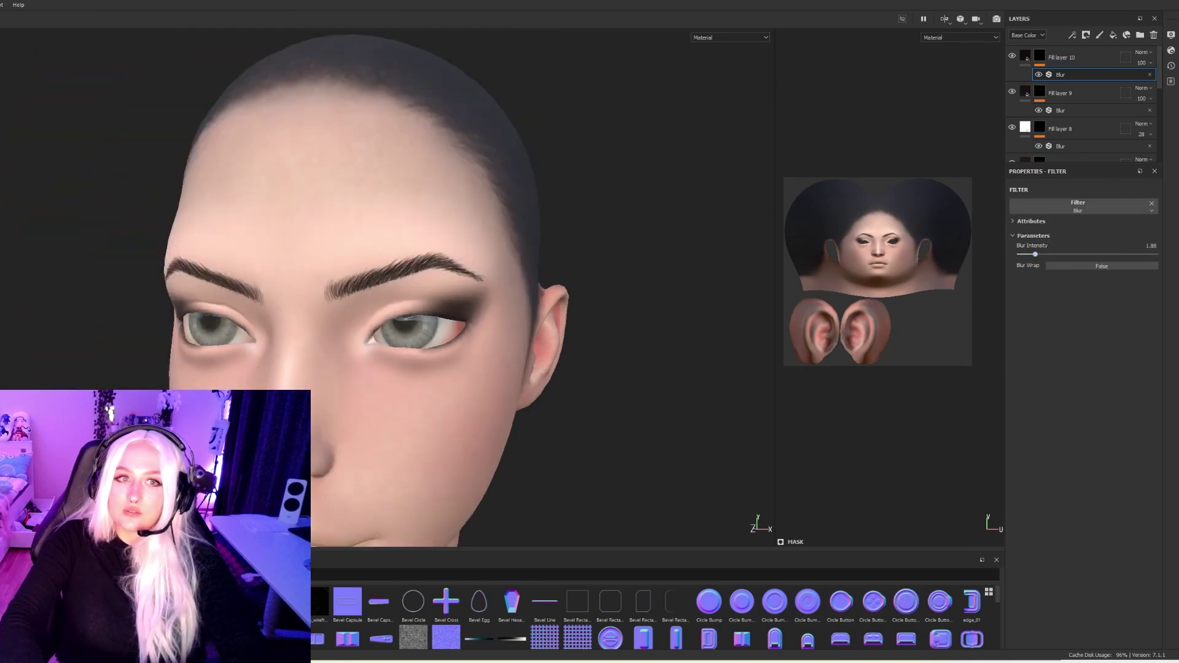
pyautogui.keyDown('alt'); pyautogui.moveTo(92, 319); pyautogui.dragTo(158, 319); pyautogui.keyUp('alt')
pyautogui.click(1141, 63)
pyautogui.moveTo(1158, 80); pyautogui.dragTo(1146, 81)
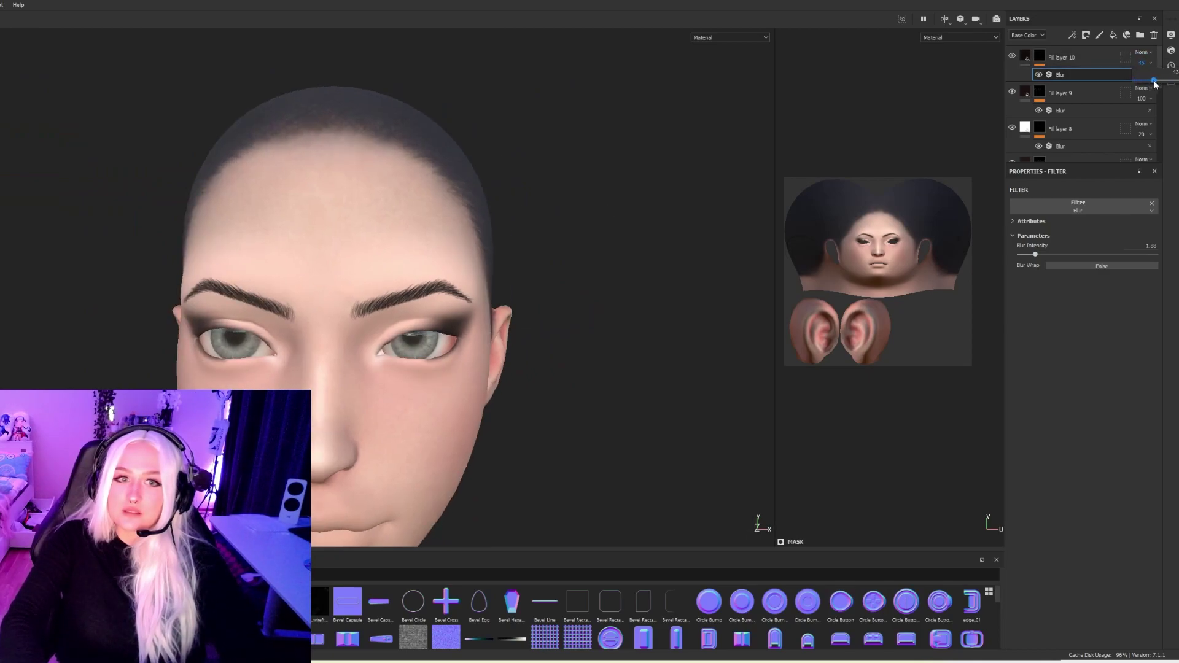
pyautogui.keyDown('alt'); pyautogui.moveTo(332, 377); pyautogui.dragTo(347, 252, button='right'); pyautogui.keyUp('alt')
pyautogui.scroll(10, 546, 339)
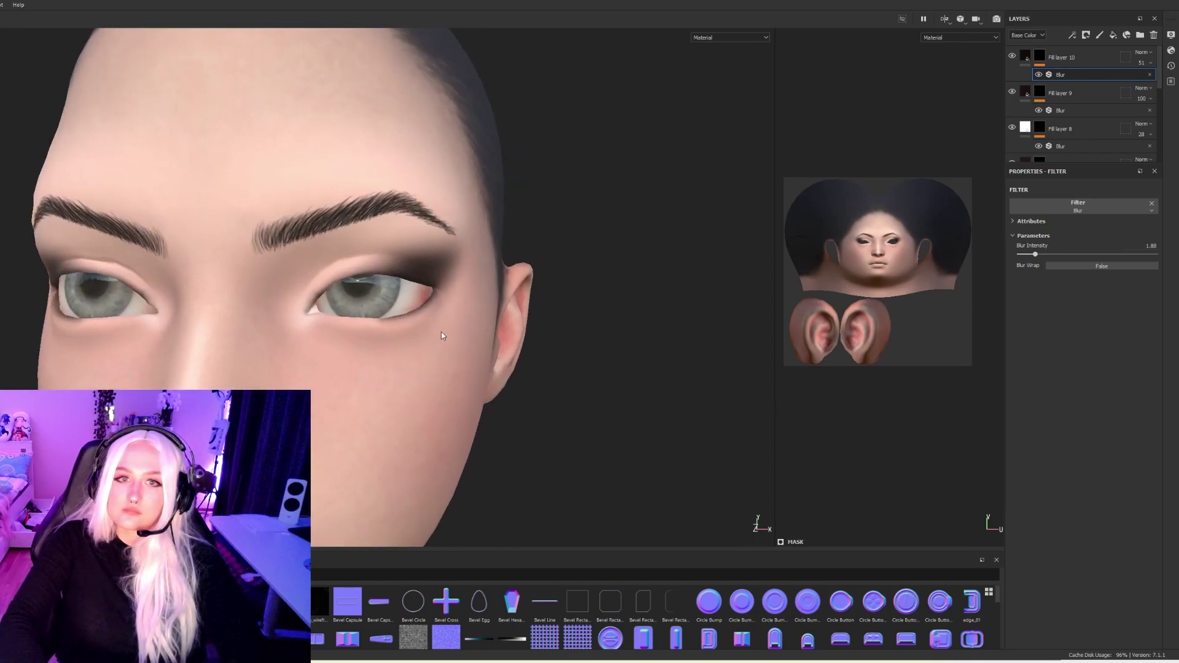
pyautogui.keyDown('alt'); pyautogui.moveTo(430, 334); pyautogui.dragTo(448, 358); pyautogui.keyUp('alt')
# Add another fill layer at the top of the stack with only its color channel enabled.
pyautogui.click(1085, 64)
pyautogui.click(1113, 35)
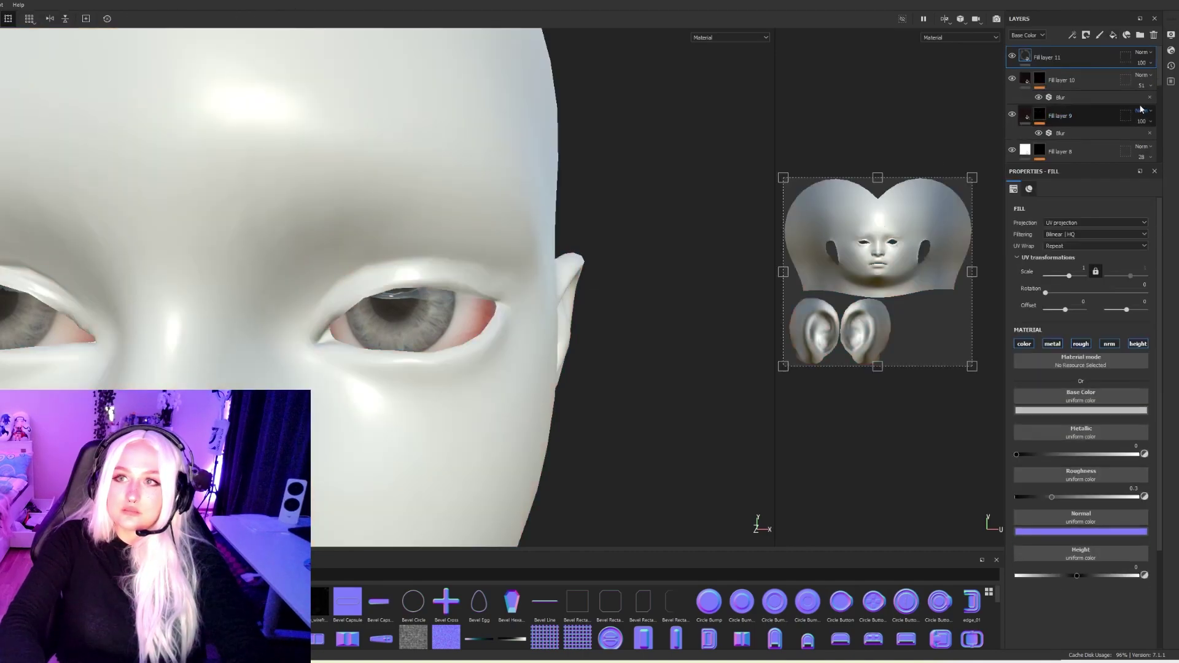
pyautogui.click(1079, 343)
pyautogui.click(1108, 344)
pyautogui.click(1136, 343)
pyautogui.click(1052, 344)
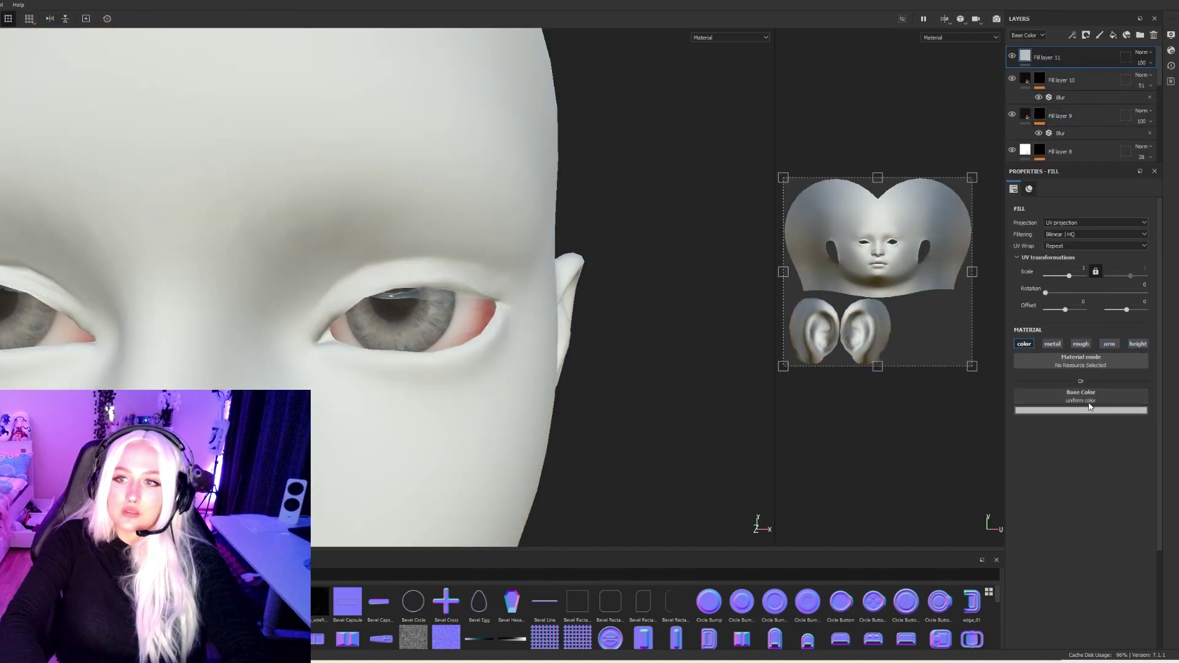
# Set the top fill layer's base color to near black and add a black mask to it.
pyautogui.click(1084, 409)
pyautogui.moveTo(1120, 492); pyautogui.dragTo(1099, 511)
pyautogui.click(1053, 56)
pyautogui.rightClick(1052, 57)
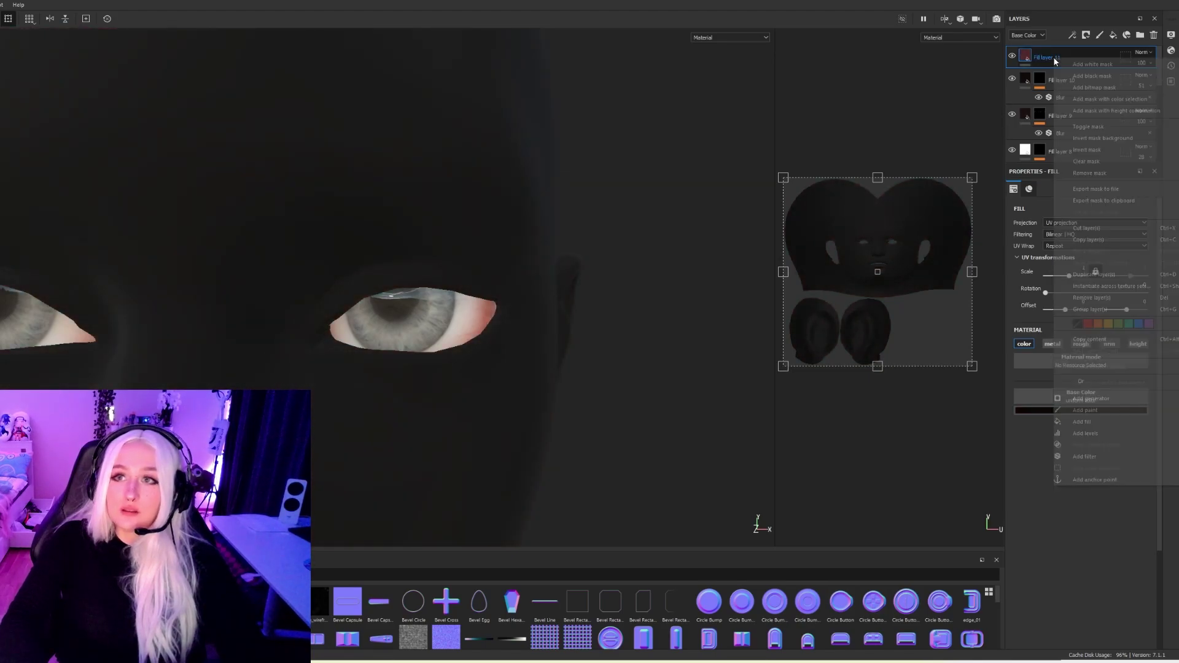
pyautogui.click(1082, 76)
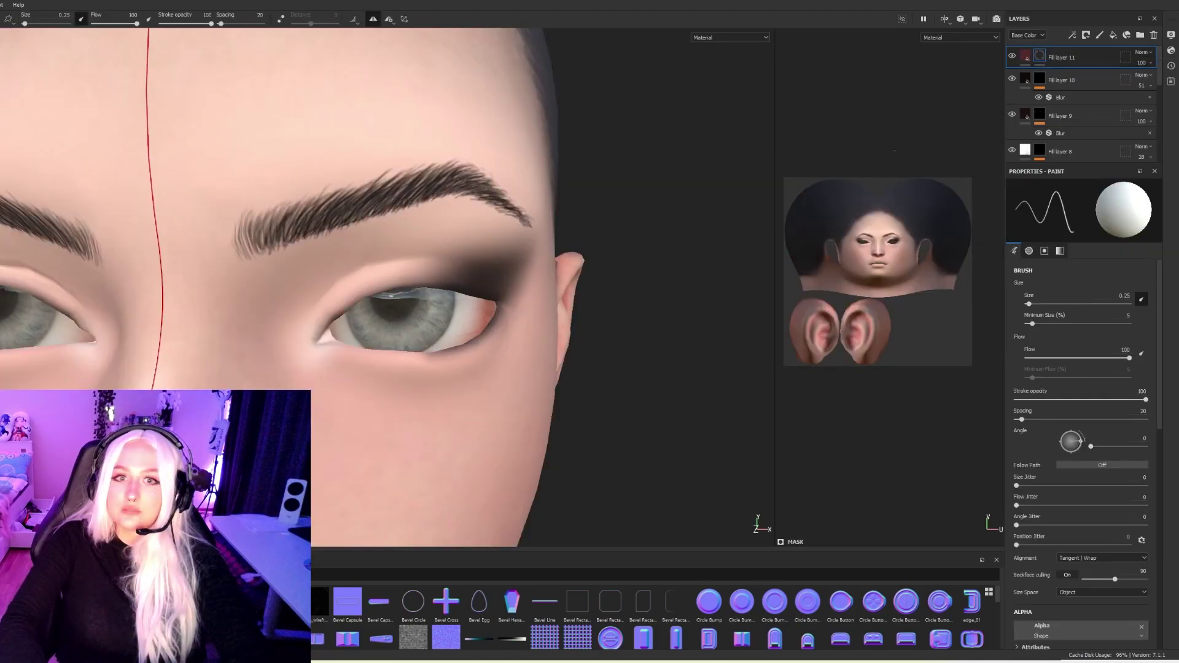
# Outline a pointed eyeliner wing with straight hard-edged strokes of size 0.1, from the outer lower lid to the tip and back to the upper lid.
pyautogui.keyDown('alt'); pyautogui.moveTo(466, 307); pyautogui.dragTo(310, 306); pyautogui.keyUp('alt')
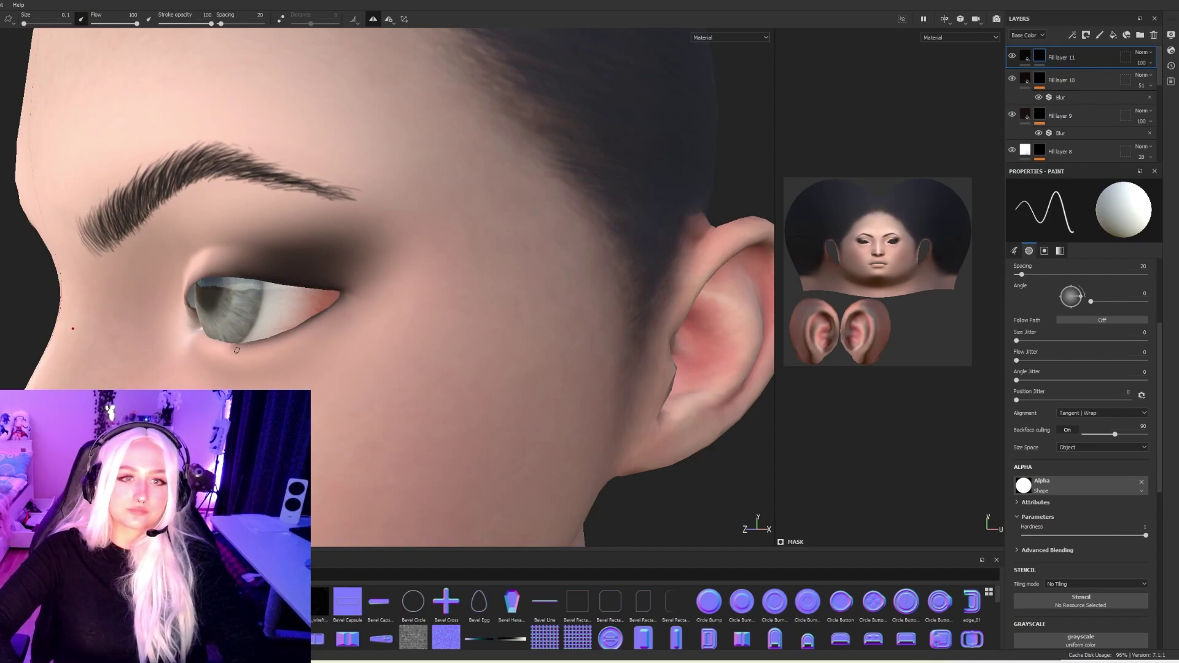
pyautogui.click(273, 342)
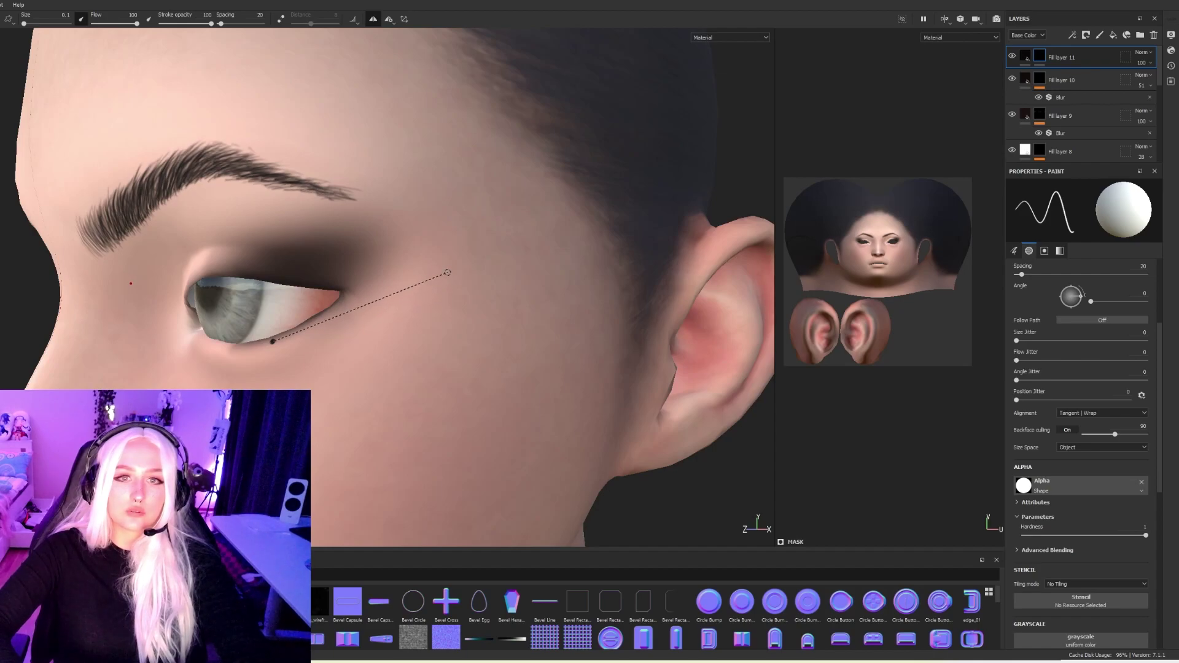
pyautogui.keyDown('shift'); pyautogui.click(456, 266); pyautogui.keyUp('shift')
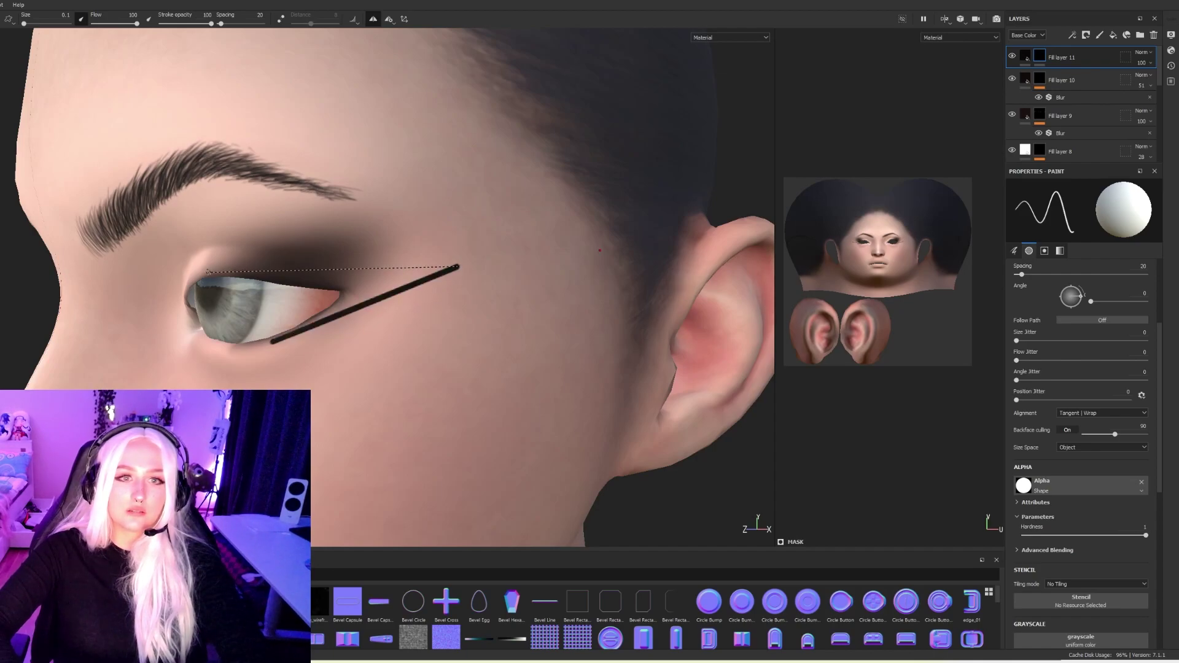
pyautogui.keyDown('shift'); pyautogui.click(208, 270); pyautogui.keyUp('shift')
pyautogui.moveTo(208, 270)
pyautogui.keyDown('alt'); pyautogui.mouseDown()
pyautogui.moveTo(402, 274)
pyautogui.moveTo(395, 282)
pyautogui.mouseUp(); pyautogui.keyUp('alt')
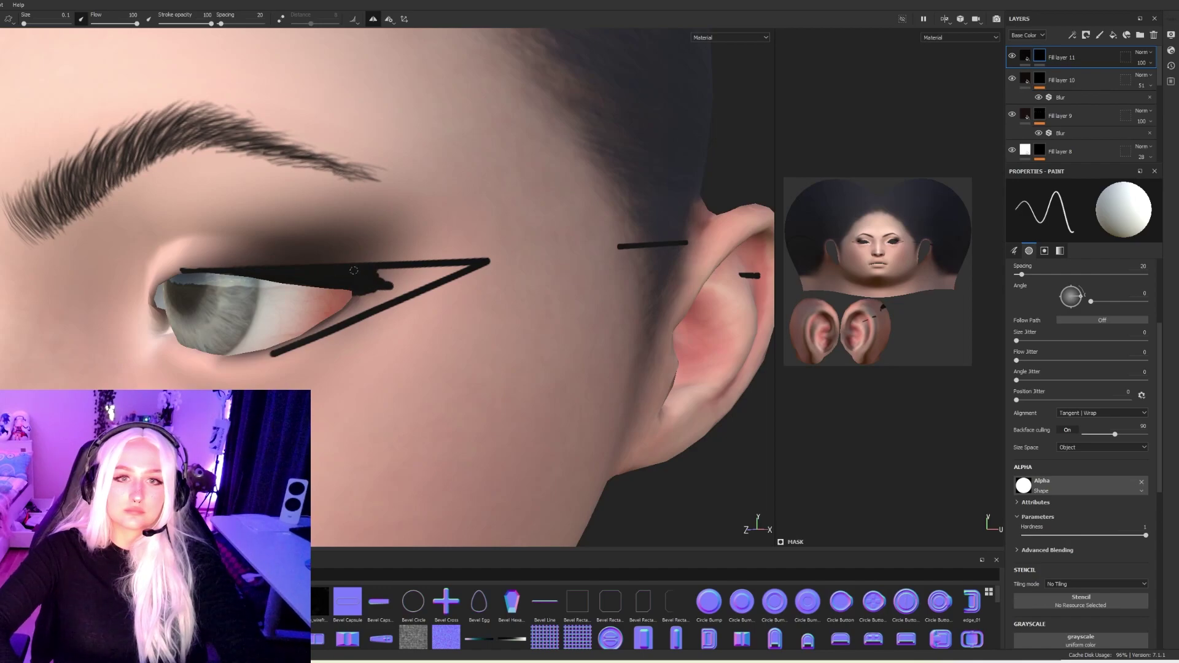
# Fill in the eyeliner wing and extend its lower edge a short way along the lower lash line.
pyautogui.moveTo(339, 271)
pyautogui.mouseDown()
pyautogui.moveTo(430, 276)
pyautogui.moveTo(389, 296)
pyautogui.mouseUp()
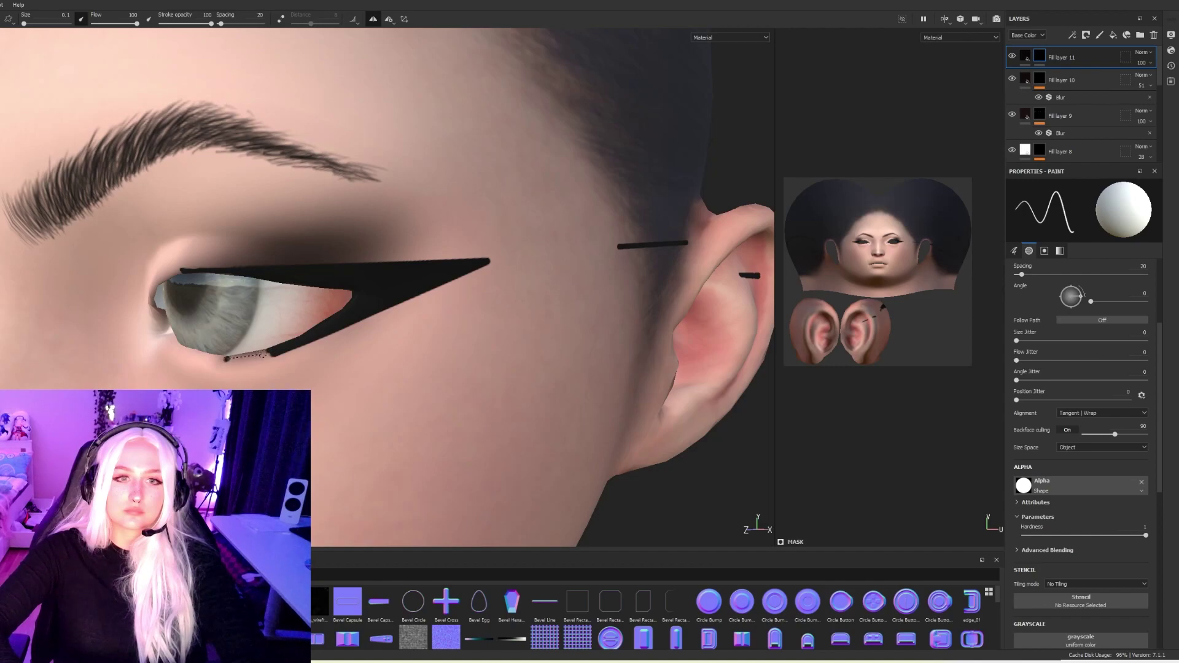
pyautogui.keyDown('shift'); pyautogui.click(269, 353); pyautogui.keyUp('shift')
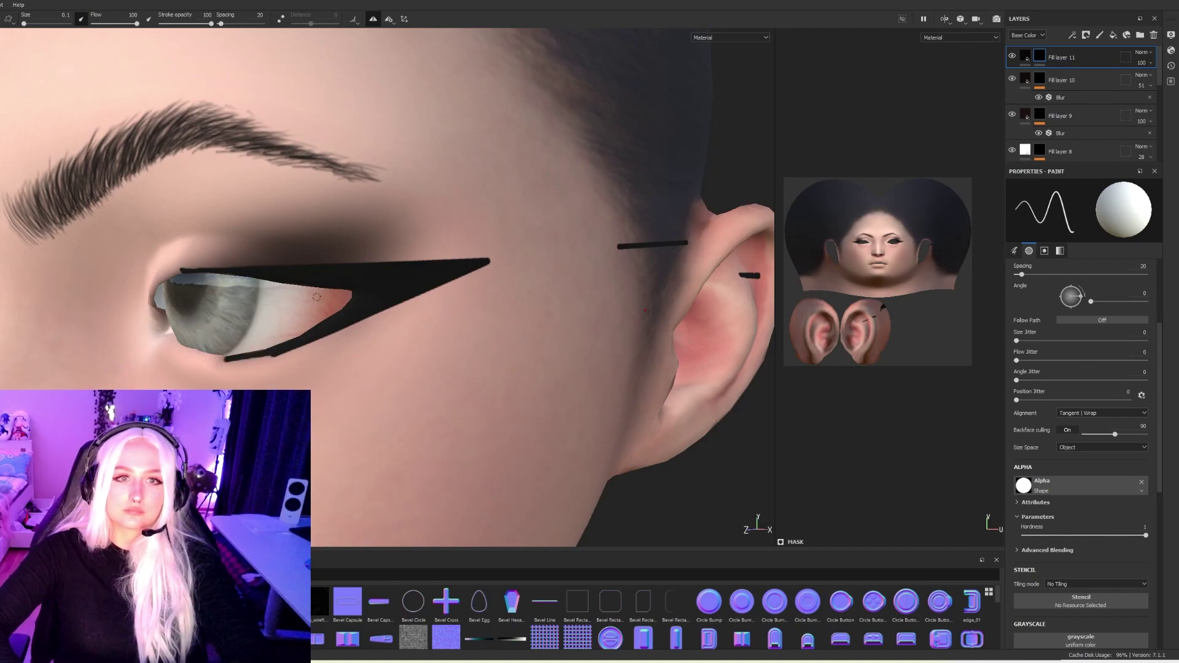
# Continue the eyeliner along the upper lash line from the inner corner to the wing with straight strokes.
pyautogui.scroll(-5, 320, 296)
pyautogui.keyDown('alt'); pyautogui.moveTo(205, 250); pyautogui.dragTo(264, 239); pyautogui.keyUp('alt')
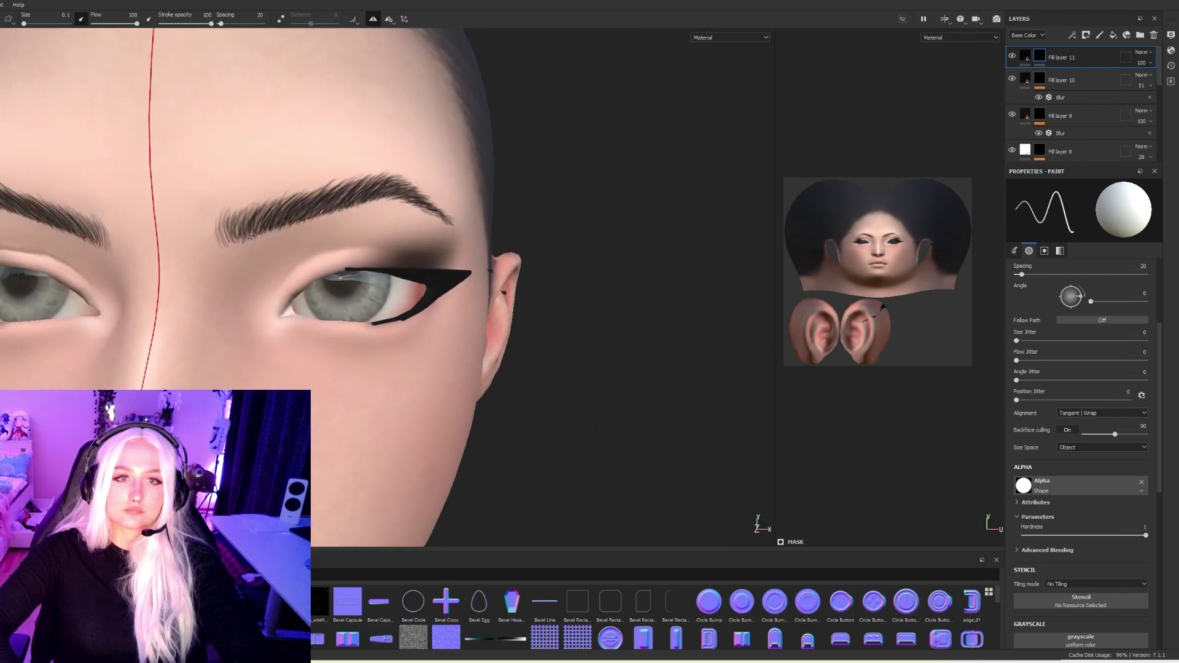
pyautogui.moveTo(263, 239)
pyautogui.keyDown('alt'); pyautogui.mouseDown(button='right')
pyautogui.moveTo(305, 278)
pyautogui.moveTo(368, 298)
pyautogui.mouseUp(button='right'); pyautogui.keyUp('alt')
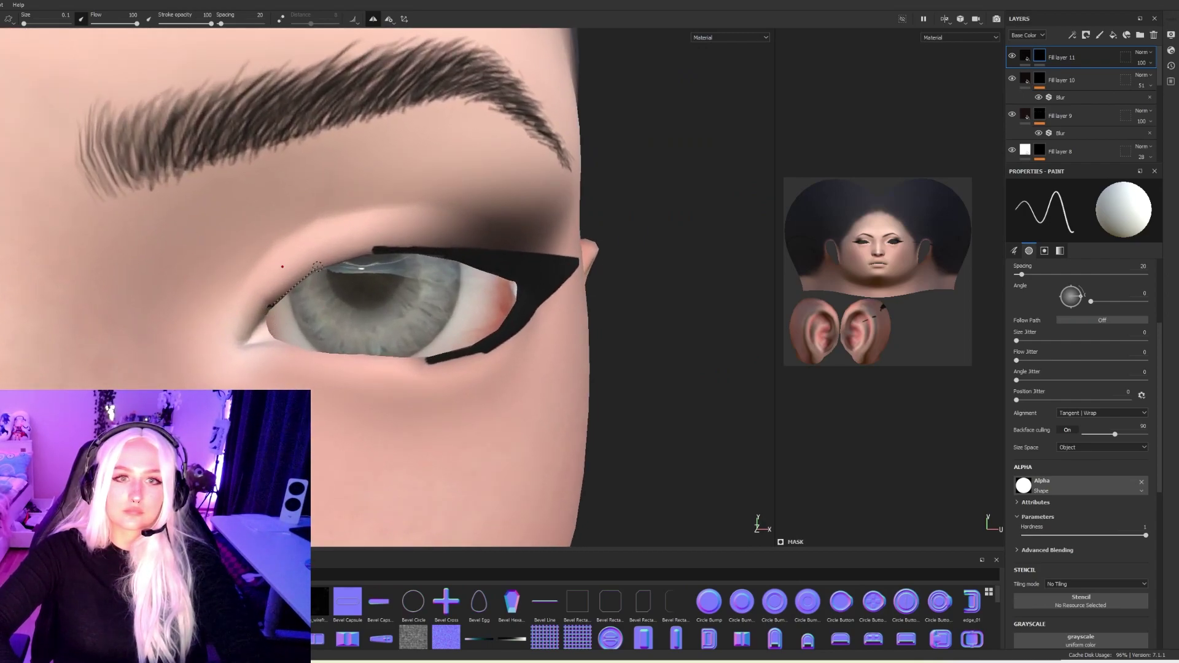
pyautogui.keyDown('shift'); pyautogui.click(318, 265); pyautogui.keyUp('shift')
pyautogui.keyDown('shift'); pyautogui.click(381, 249); pyautogui.keyUp('shift')
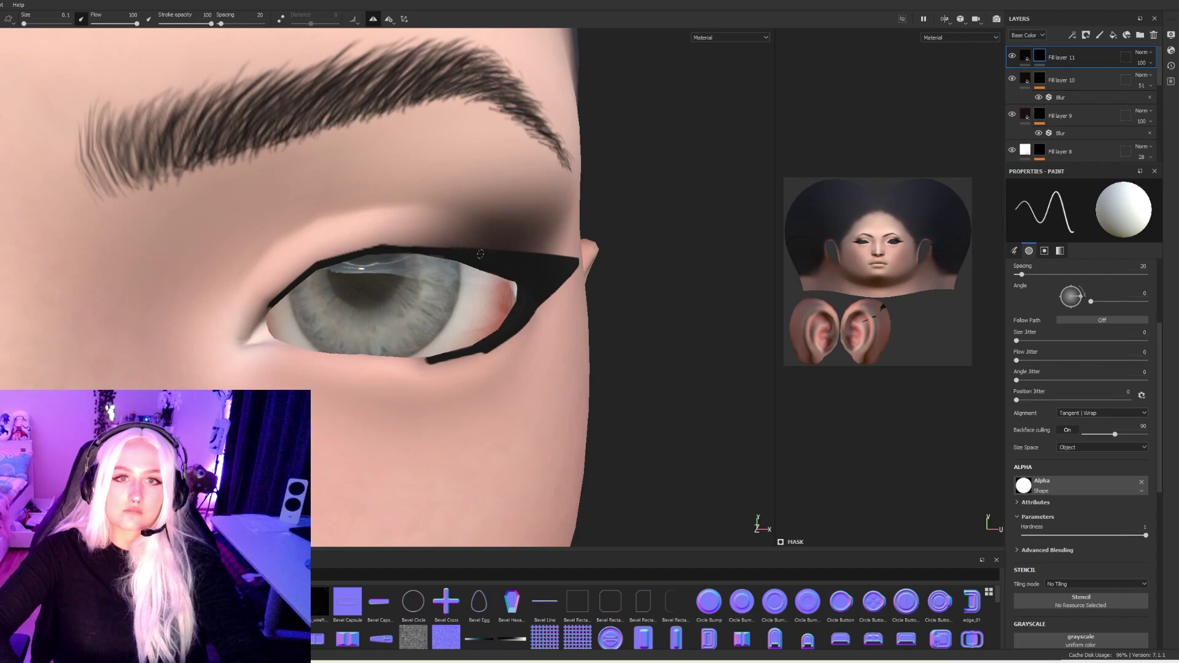
# Examine the winged eyeliner on the whole face and up close from several angles.
pyautogui.press('f')
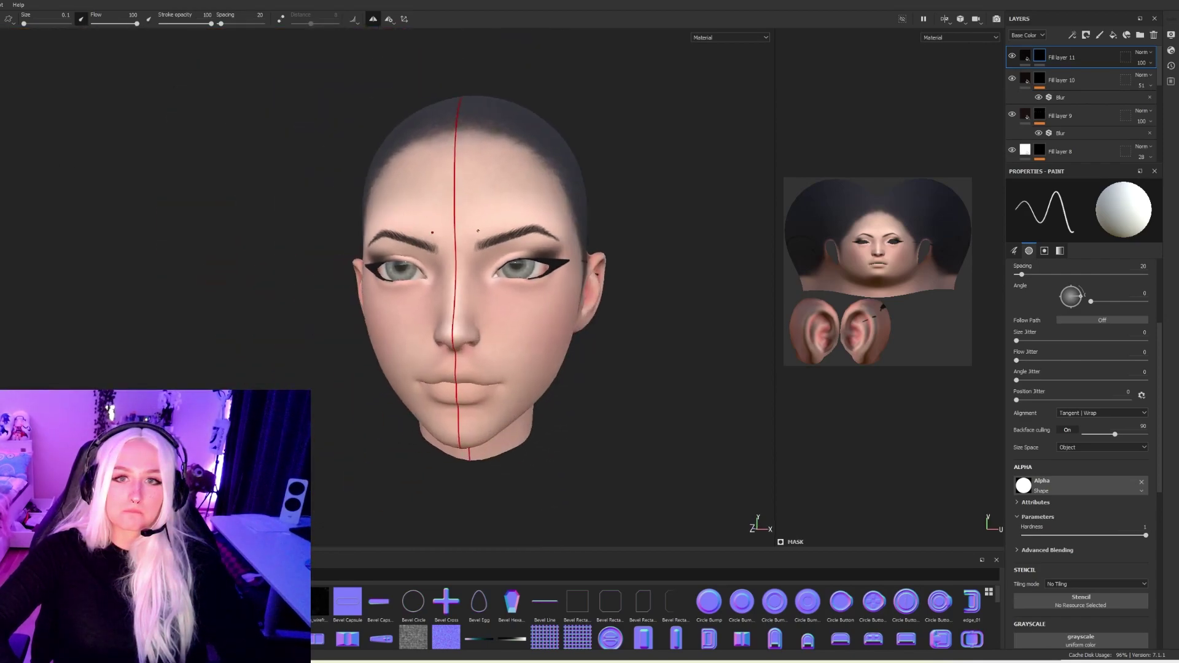
pyautogui.keyDown('alt'); pyautogui.moveTo(478, 230); pyautogui.dragTo(401, 224, button='middle'); pyautogui.keyUp('alt')
pyautogui.keyDown('alt'); pyautogui.moveTo(401, 223); pyautogui.dragTo(265, 191, button='right'); pyautogui.keyUp('alt')
pyautogui.keyDown('alt'); pyautogui.moveTo(265, 190); pyautogui.dragTo(300, 192); pyautogui.keyUp('alt')
pyautogui.keyDown('alt'); pyautogui.moveTo(301, 193); pyautogui.dragTo(448, 264, button='right'); pyautogui.keyUp('alt')
pyautogui.keyDown('alt'); pyautogui.moveTo(448, 264); pyautogui.dragTo(428, 258, button='middle'); pyautogui.keyUp('alt')
pyautogui.keyDown('alt'); pyautogui.moveTo(428, 258); pyautogui.dragTo(443, 257); pyautogui.keyUp('alt')
pyautogui.keyDown('alt'); pyautogui.moveTo(348, 216); pyautogui.dragTo(417, 246, button='right'); pyautogui.keyUp('alt')
pyautogui.keyDown('alt'); pyautogui.moveTo(418, 245); pyautogui.dragTo(344, 252); pyautogui.keyUp('alt')
pyautogui.keyDown('alt'); pyautogui.moveTo(344, 252); pyautogui.dragTo(430, 276, button='right'); pyautogui.keyUp('alt')
pyautogui.keyDown('alt'); pyautogui.moveTo(430, 277); pyautogui.dragTo(469, 288, button='middle'); pyautogui.keyUp('alt')
pyautogui.scroll(3, 469, 288)
pyautogui.scroll(-2, 1050, 393)
# Set the mask brush's grayscale to 0 and trim the edges of the eyeliner around the eye.
pyautogui.scroll(-1, 1044, 467)
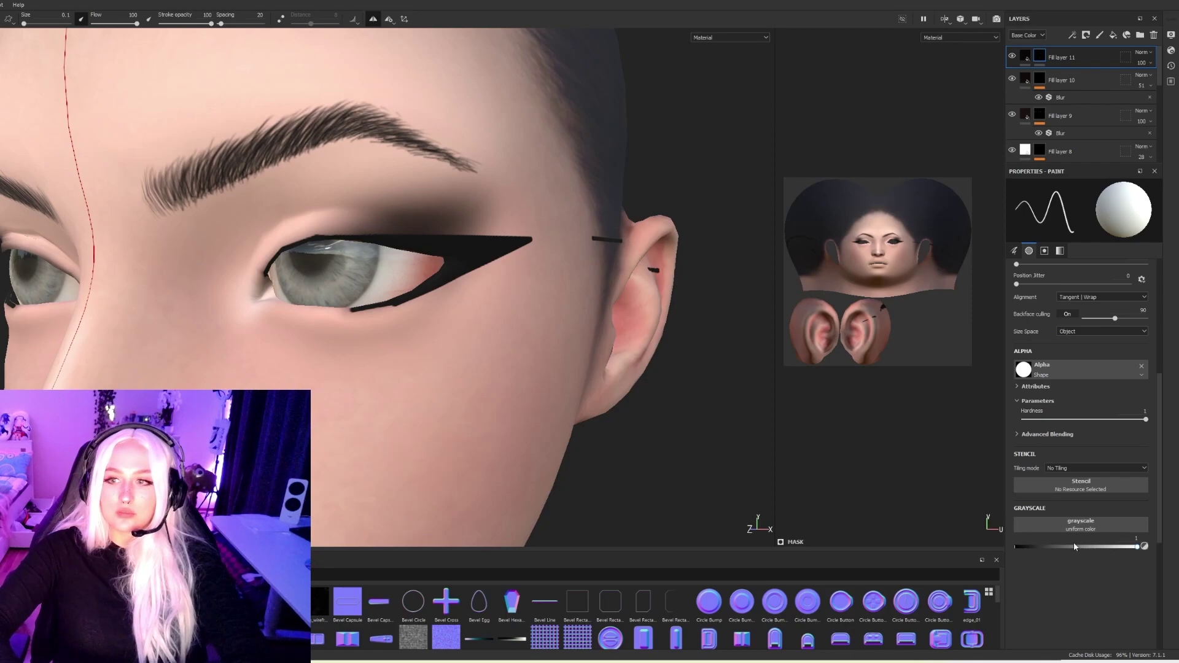
pyautogui.moveTo(1074, 546); pyautogui.dragTo(964, 544)
pyautogui.scroll(3, 416, 359)
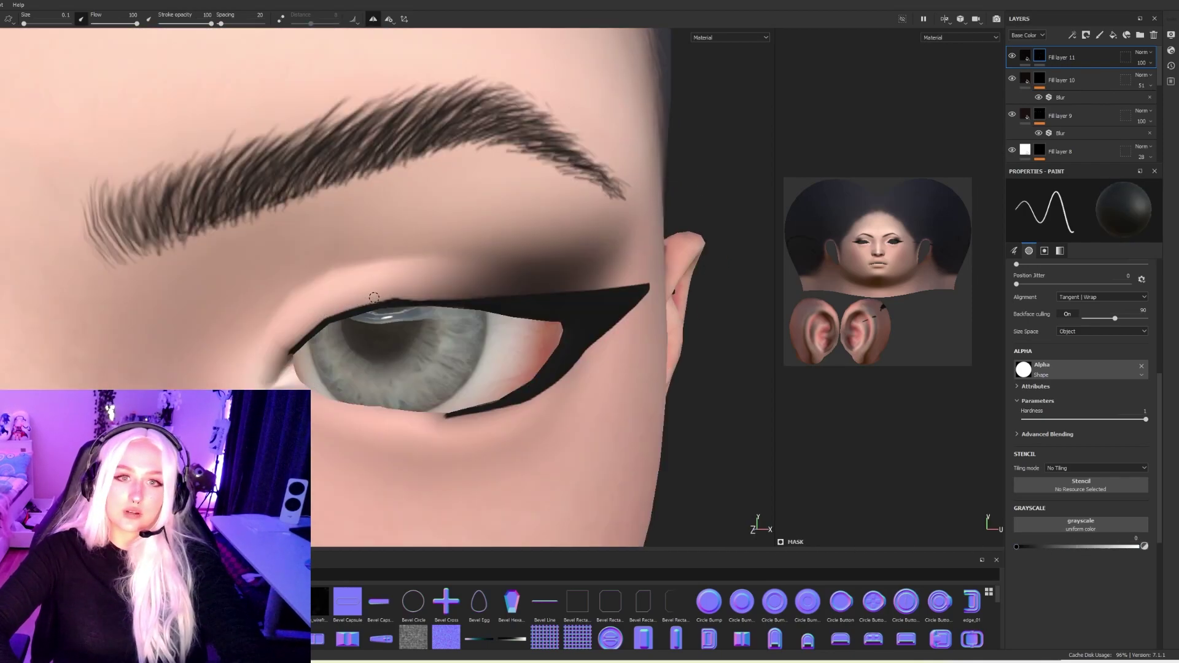
pyautogui.keyDown('alt'); pyautogui.moveTo(292, 310); pyautogui.dragTo(232, 318); pyautogui.keyUp('alt')
pyautogui.scroll(-4, 307, 300)
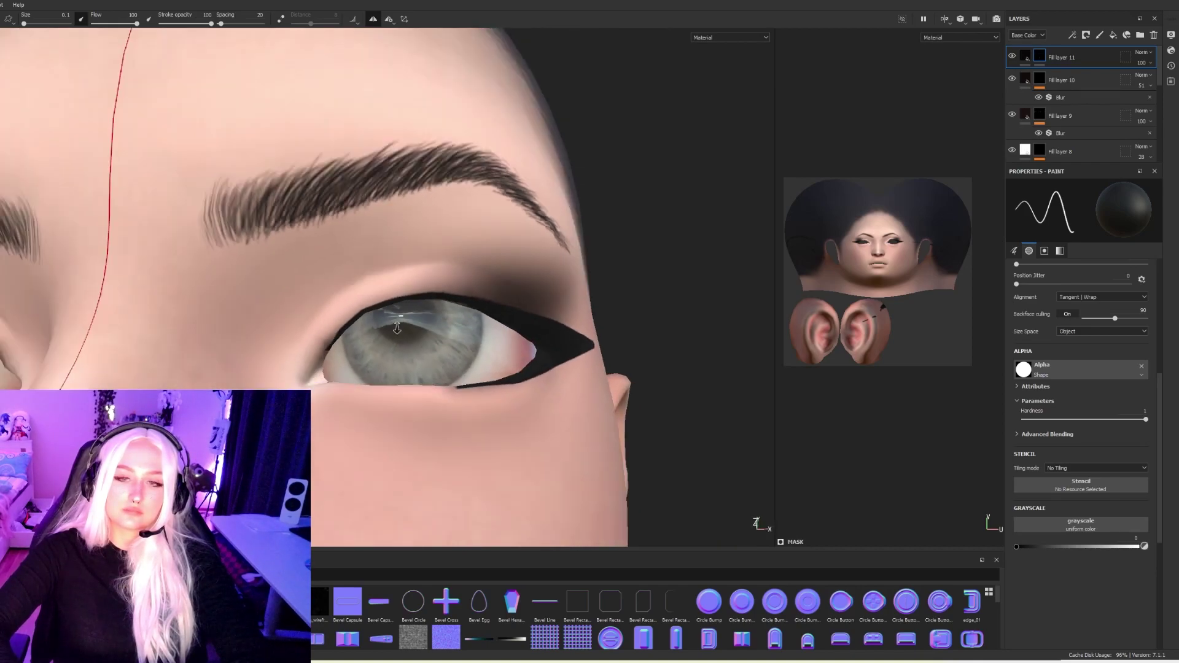
pyautogui.keyDown('alt'); pyautogui.moveTo(307, 301); pyautogui.dragTo(380, 383); pyautogui.keyUp('alt')
pyautogui.keyDown('alt'); pyautogui.moveTo(380, 383); pyautogui.dragTo(1, 287, button='right'); pyautogui.keyUp('alt')
# Erase the stray eyeliner strokes from the hairline and the ear using a larger brush.
pyautogui.keyDown('alt'); pyautogui.moveTo(323, 284); pyautogui.dragTo(231, 279); pyautogui.keyUp('alt')
pyautogui.keyDown('alt'); pyautogui.moveTo(449, 321); pyautogui.dragTo(350, 329); pyautogui.keyUp('alt')
pyautogui.keyDown('alt'); pyautogui.moveTo(350, 328); pyautogui.dragTo(406, 357, button='middle'); pyautogui.keyUp('alt')
pyautogui.scroll(1, 508, 359)
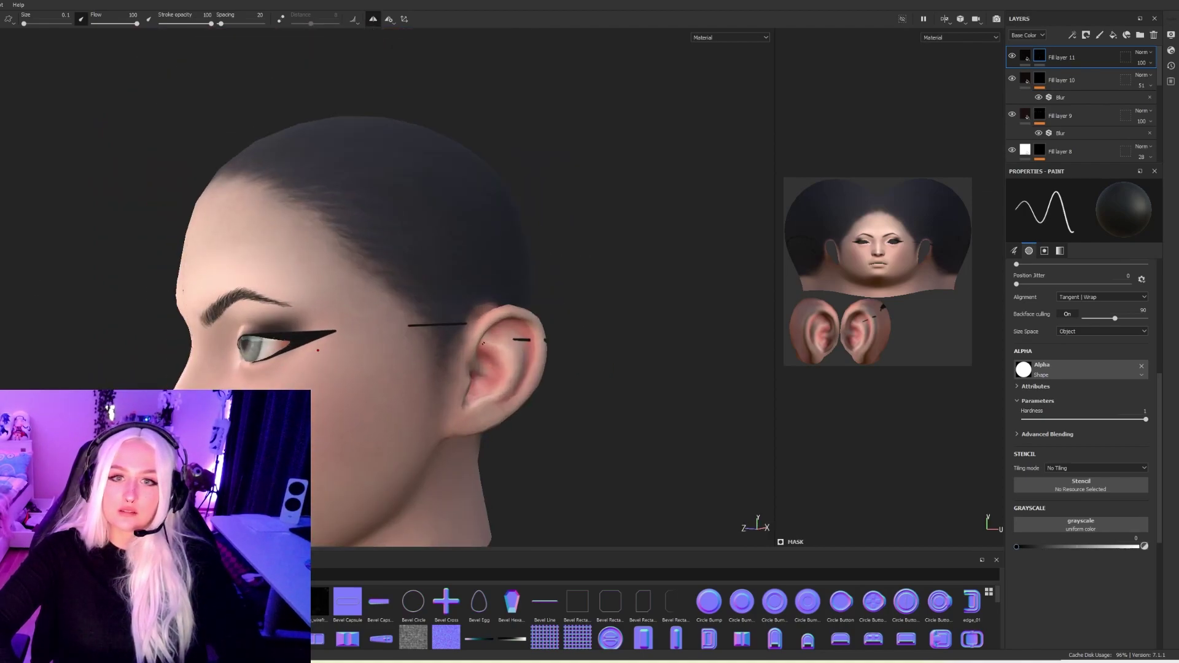
pyautogui.keyDown('ctrl'); pyautogui.moveTo(480, 342); pyautogui.dragTo(497, 343, button='right'); pyautogui.keyUp('ctrl')
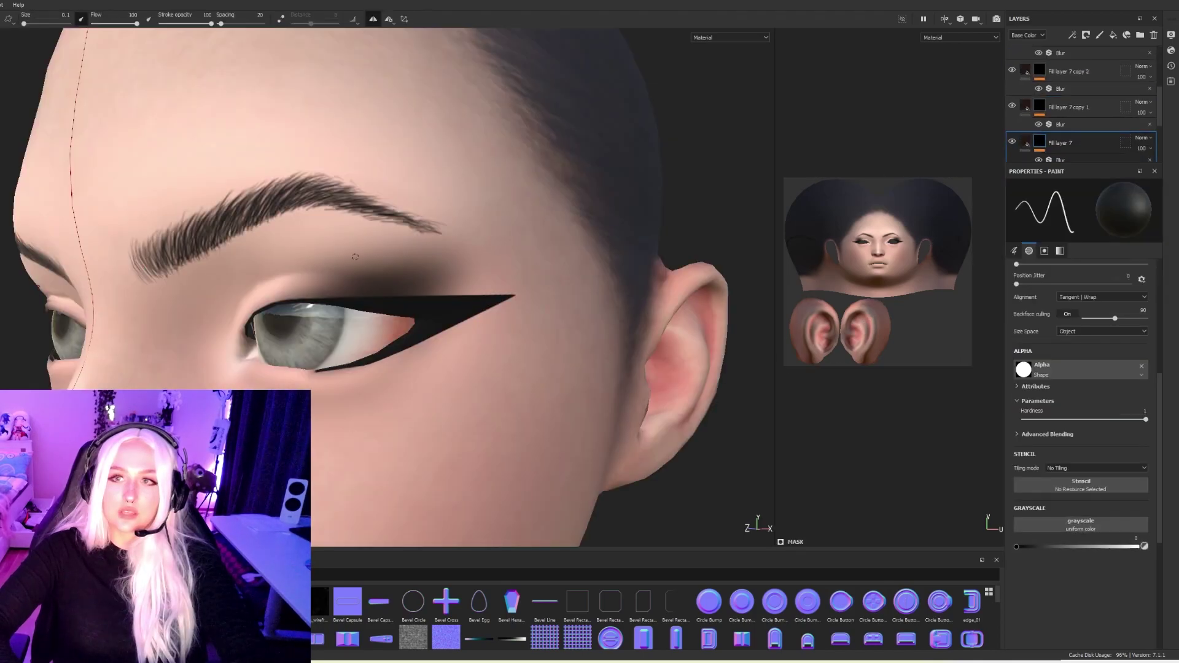
pyautogui.keyDown('ctrl'); pyautogui.moveTo(430, 272); pyautogui.dragTo(431, 272, button='right'); pyautogui.keyUp('ctrl')
pyautogui.moveTo(395, 296); pyautogui.dragTo(464, 286)
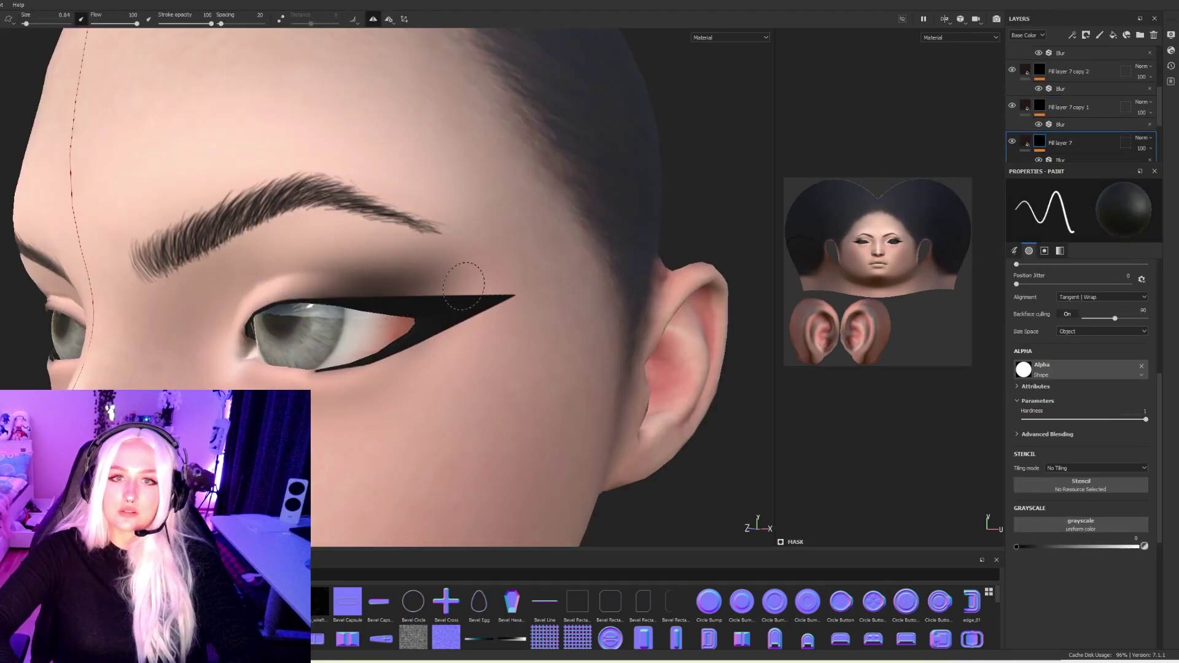
pyautogui.hotkey('ctrl', 'z')
# Set the brush's grayscale to 1 and extend the soft eyeshadow toward the wing tip on the mask of Fill layer 7.
pyautogui.moveTo(1090, 550); pyautogui.dragTo(1139, 547)
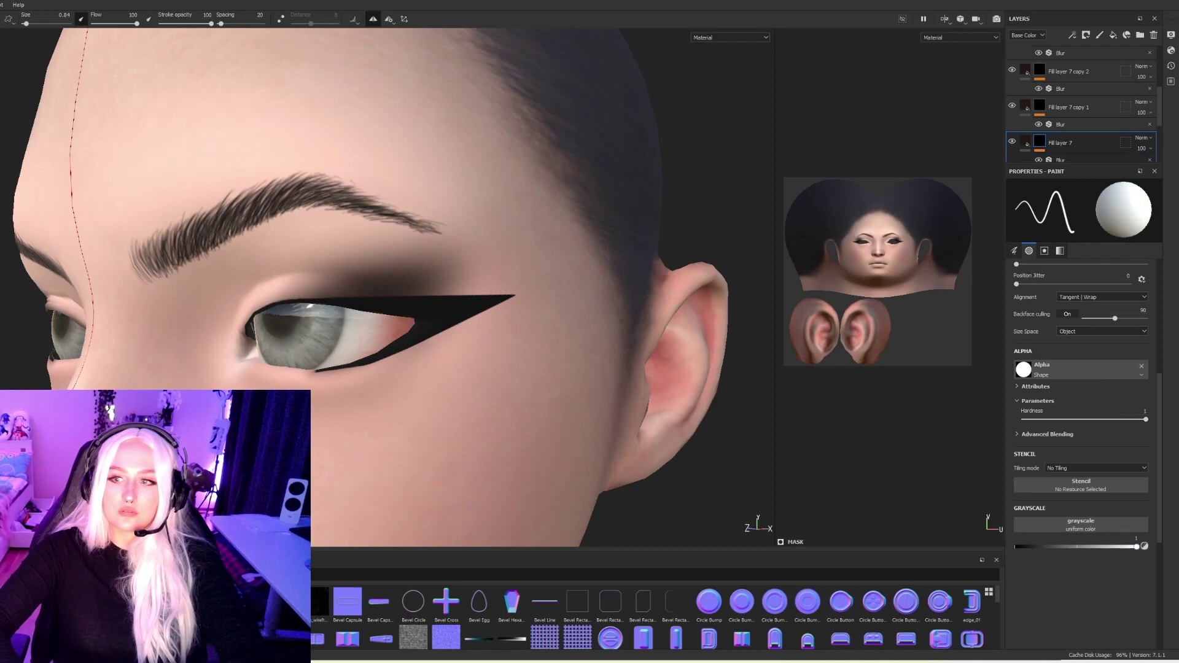
pyautogui.moveTo(465, 292); pyautogui.dragTo(480, 291)
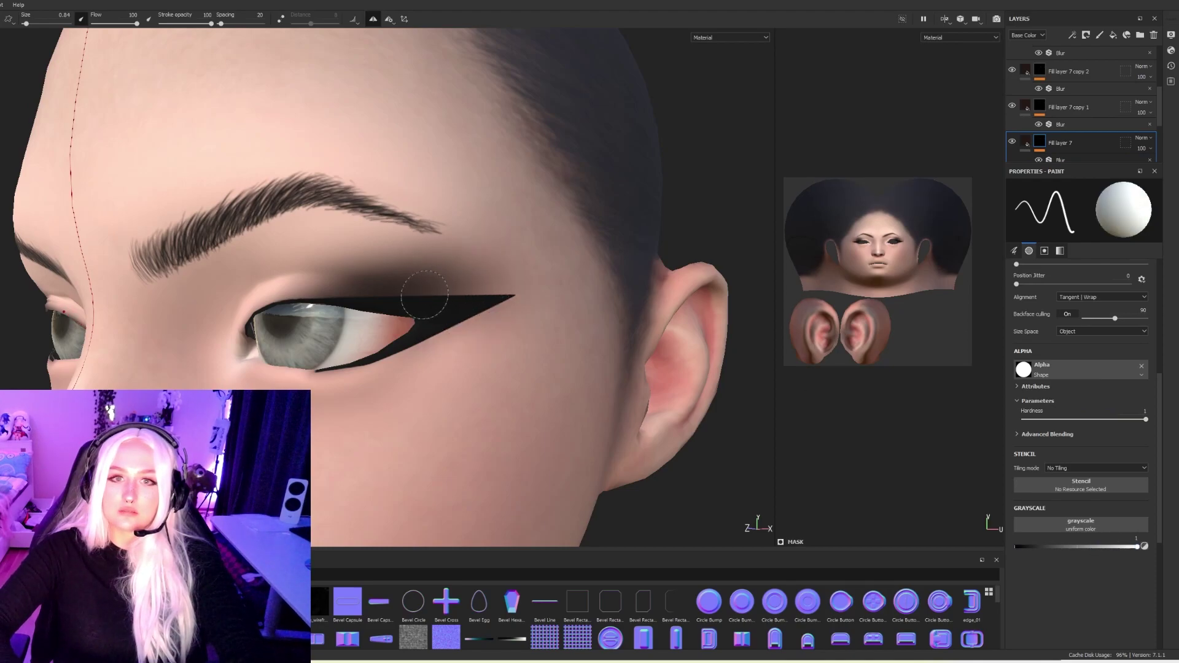
pyautogui.hotkey('ctrl', 'z')
pyautogui.click(483, 290)
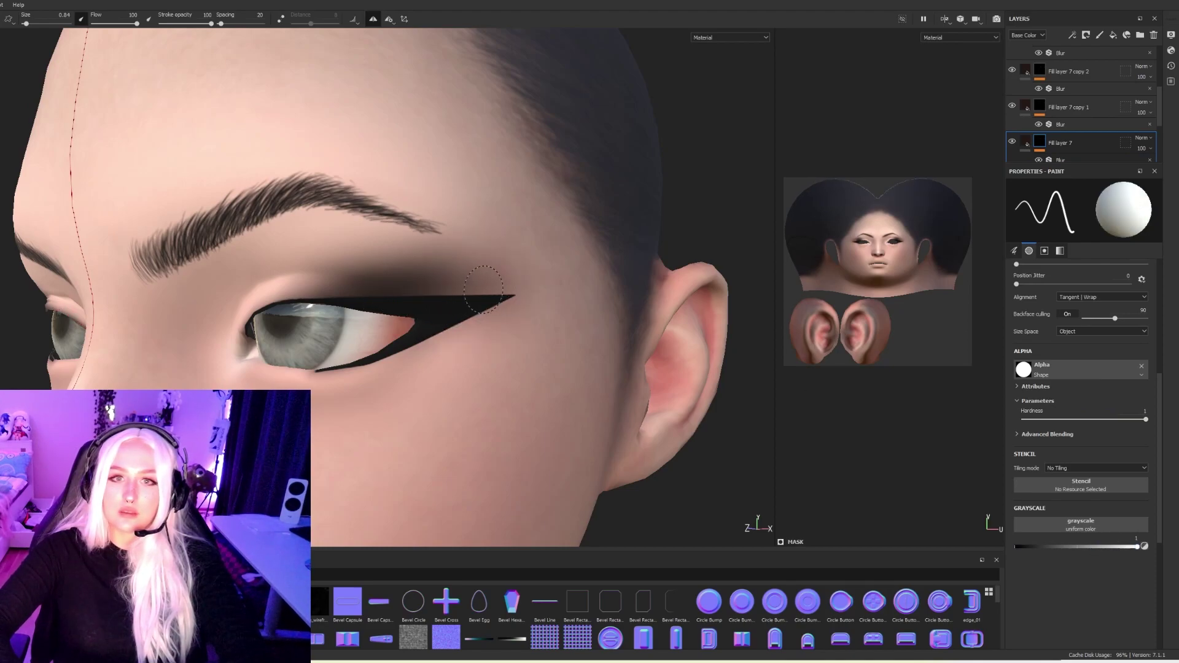
# Paint extra eyeshadow at the outer corner of the eye on the mask of Fill layer 7 copy 1.
pyautogui.click(1071, 107)
pyautogui.moveTo(408, 295); pyautogui.dragTo(587, 289)
pyautogui.scroll(-6, 419, 232)
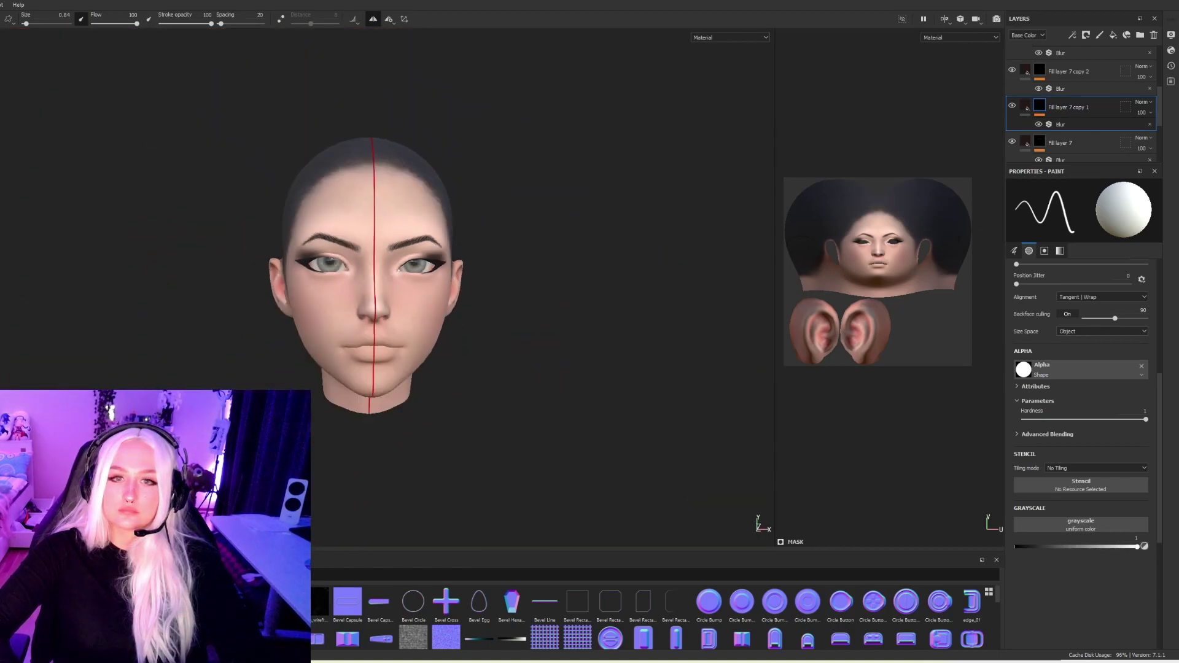
pyautogui.keyDown('alt'); pyautogui.moveTo(571, 212); pyautogui.dragTo(492, 230); pyautogui.keyUp('alt')
pyautogui.moveTo(492, 229)
pyautogui.keyDown('alt'); pyautogui.mouseDown(button='right')
pyautogui.moveTo(611, 271)
pyautogui.moveTo(631, 263)
pyautogui.moveTo(395, 263)
pyautogui.mouseUp(button='right'); pyautogui.keyUp('alt')
pyautogui.keyDown('alt'); pyautogui.moveTo(395, 263); pyautogui.dragTo(542, 271, button='middle'); pyautogui.keyUp('alt')
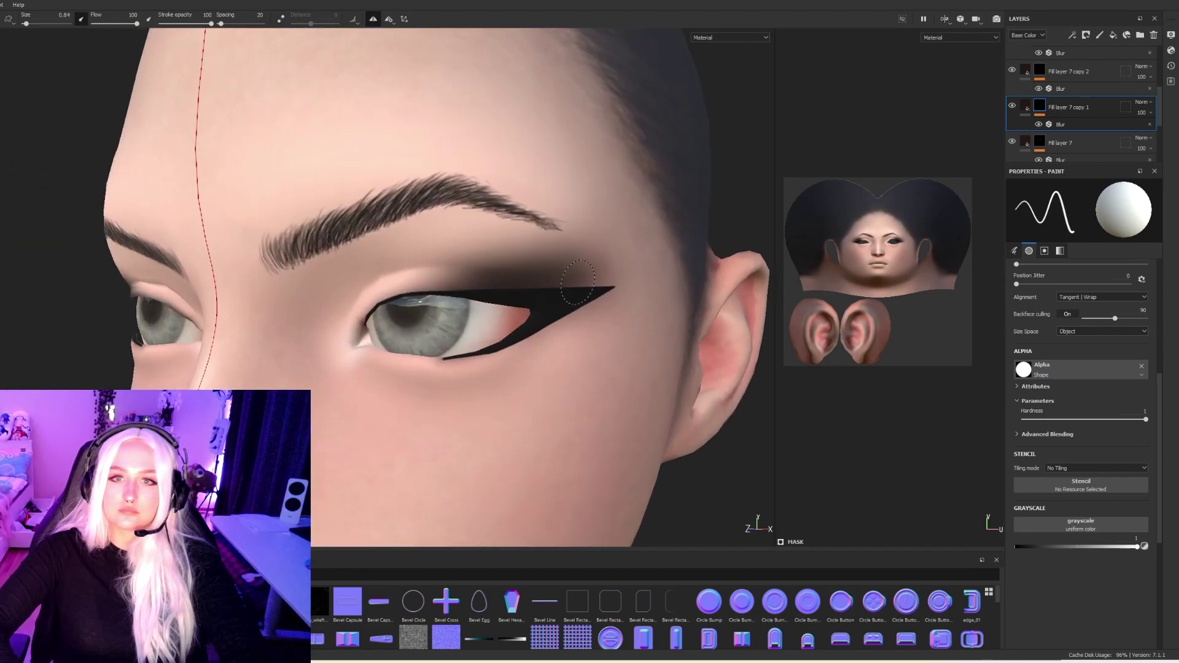
# Deepen the eyeshadow above the wing with a resized brush on the mask of Fill layer 7 copy 2.
pyautogui.click(1040, 72)
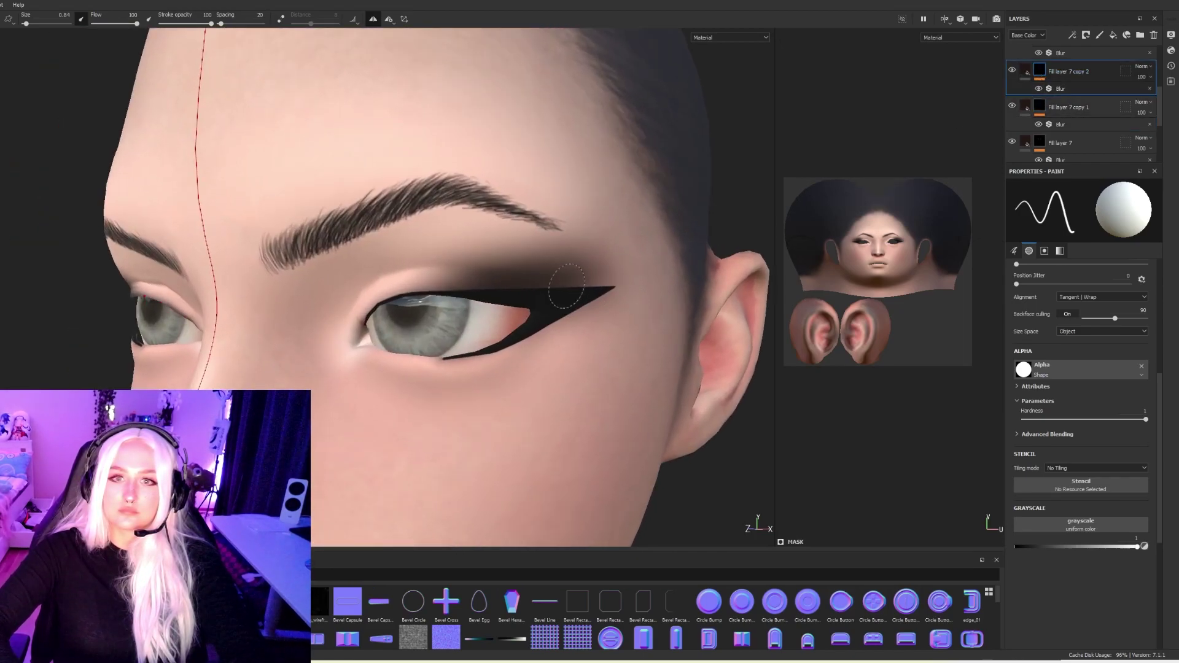
pyautogui.moveTo(578, 273)
pyautogui.keyDown('alt'); pyautogui.mouseDown()
pyautogui.moveTo(614, 277)
pyautogui.moveTo(568, 283)
pyautogui.mouseUp(); pyautogui.keyUp('alt')
pyautogui.moveTo(571, 282)
pyautogui.keyDown('ctrl'); pyautogui.mouseDown(button='right')
pyautogui.moveTo(601, 281)
pyautogui.moveTo(534, 280)
pyautogui.mouseUp(button='right'); pyautogui.keyUp('ctrl')
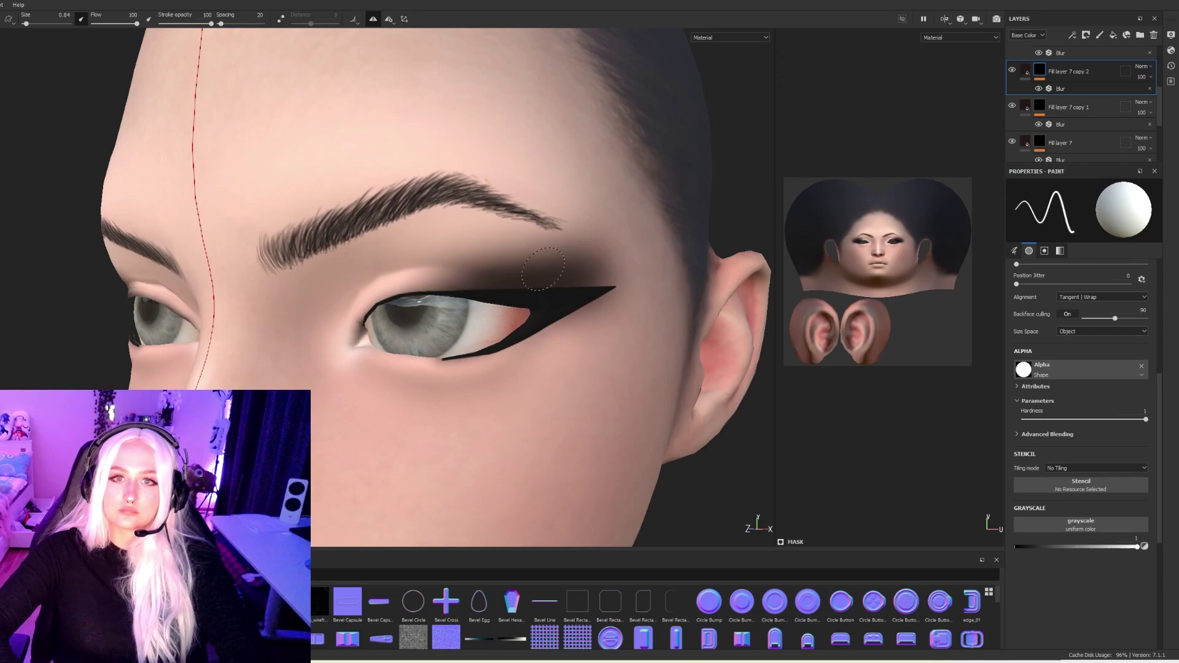
pyautogui.moveTo(525, 252)
pyautogui.mouseDown()
pyautogui.moveTo(448, 257)
pyautogui.moveTo(415, 275)
pyautogui.mouseUp()
# Examine the darkened eyeshadow and eyeliner on the whole face and up close from the front and side.
pyautogui.keyDown('alt'); pyautogui.moveTo(423, 279); pyautogui.dragTo(516, 279); pyautogui.keyUp('alt')
pyautogui.keyDown('alt'); pyautogui.moveTo(516, 279); pyautogui.dragTo(163, 266, button='right'); pyautogui.keyUp('alt')
pyautogui.keyDown('alt'); pyautogui.moveTo(442, 265); pyautogui.dragTo(402, 268); pyautogui.keyUp('alt')
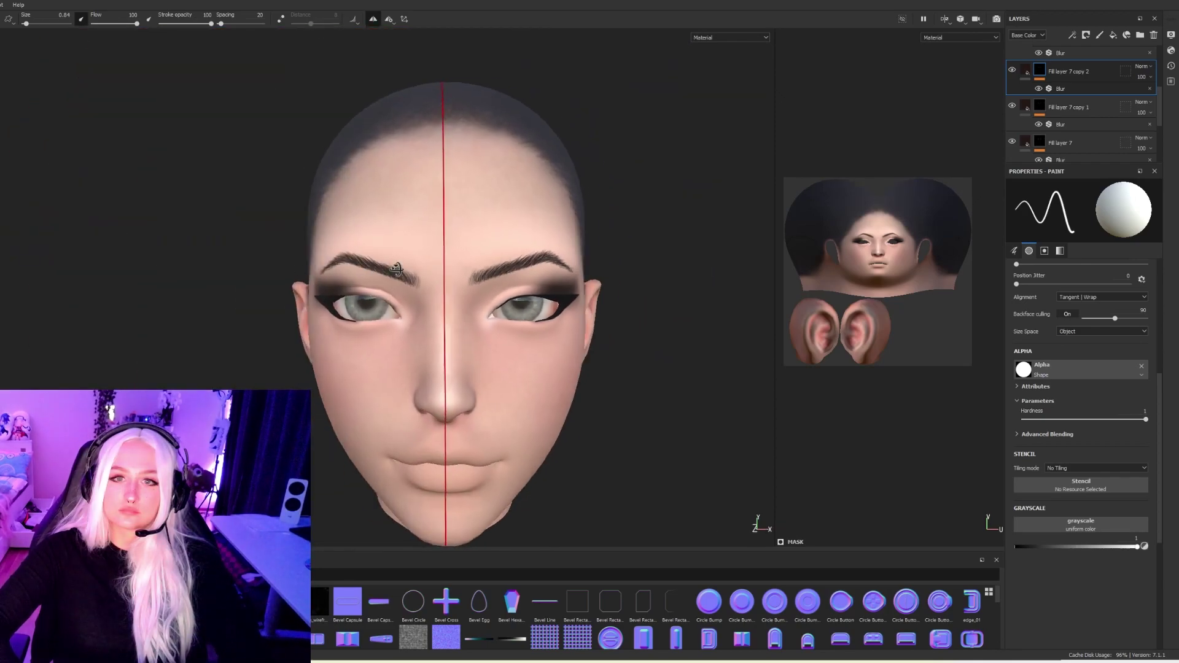
pyautogui.keyDown('alt'); pyautogui.moveTo(403, 268); pyautogui.dragTo(293, 255, button='right'); pyautogui.keyUp('alt')
pyautogui.keyDown('alt'); pyautogui.moveTo(293, 255); pyautogui.dragTo(175, 259); pyautogui.keyUp('alt')
pyautogui.keyDown('alt'); pyautogui.moveTo(337, 268); pyautogui.dragTo(265, 261, button='middle'); pyautogui.keyUp('alt')
pyautogui.keyDown('alt'); pyautogui.moveTo(265, 261); pyautogui.dragTo(765, 342, button='right'); pyautogui.keyUp('alt')
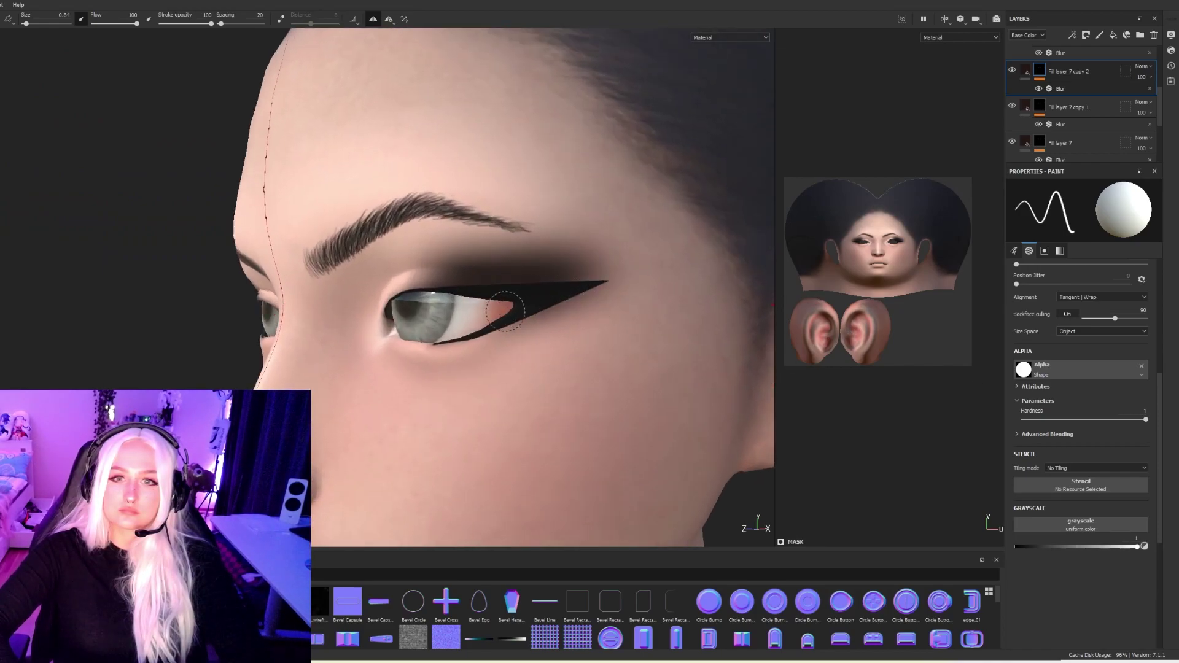
pyautogui.keyDown('alt'); pyautogui.moveTo(512, 314); pyautogui.dragTo(611, 306); pyautogui.keyUp('alt')
pyautogui.keyDown('alt'); pyautogui.moveTo(645, 344); pyautogui.dragTo(264, 285, button='right'); pyautogui.keyUp('alt')
pyautogui.keyDown('alt'); pyautogui.moveTo(264, 286); pyautogui.dragTo(400, 308); pyautogui.keyUp('alt')
pyautogui.keyDown('alt'); pyautogui.moveTo(400, 308); pyautogui.dragTo(354, 263, button='right'); pyautogui.keyUp('alt')
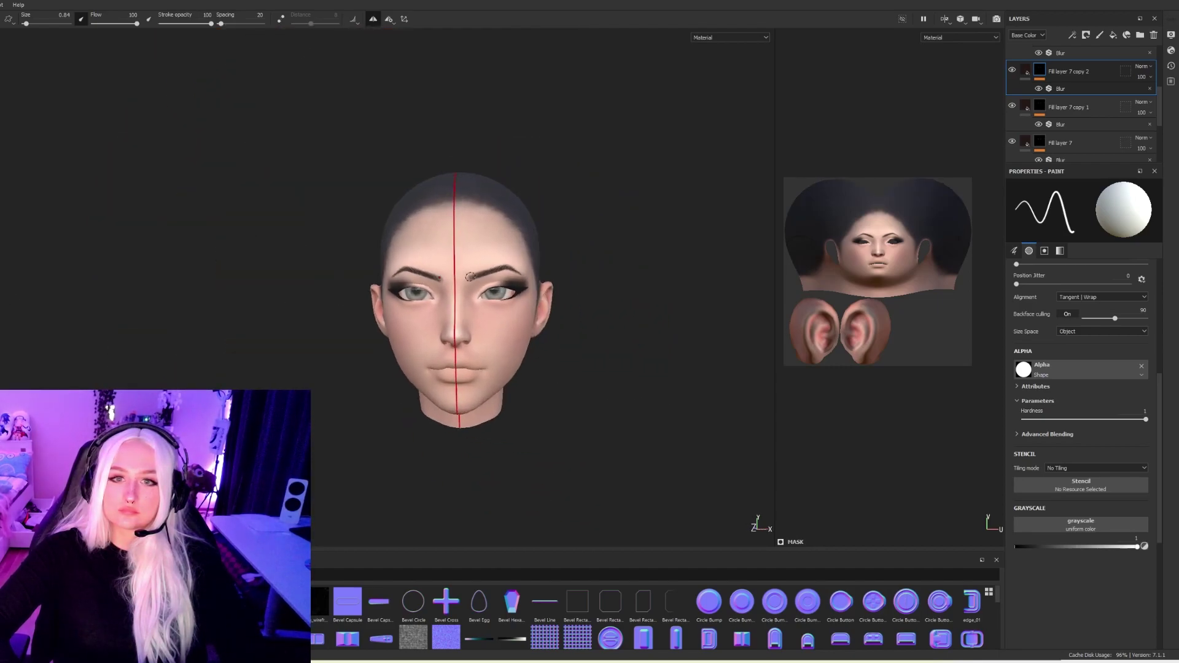
pyautogui.scroll(5, 719, 313)
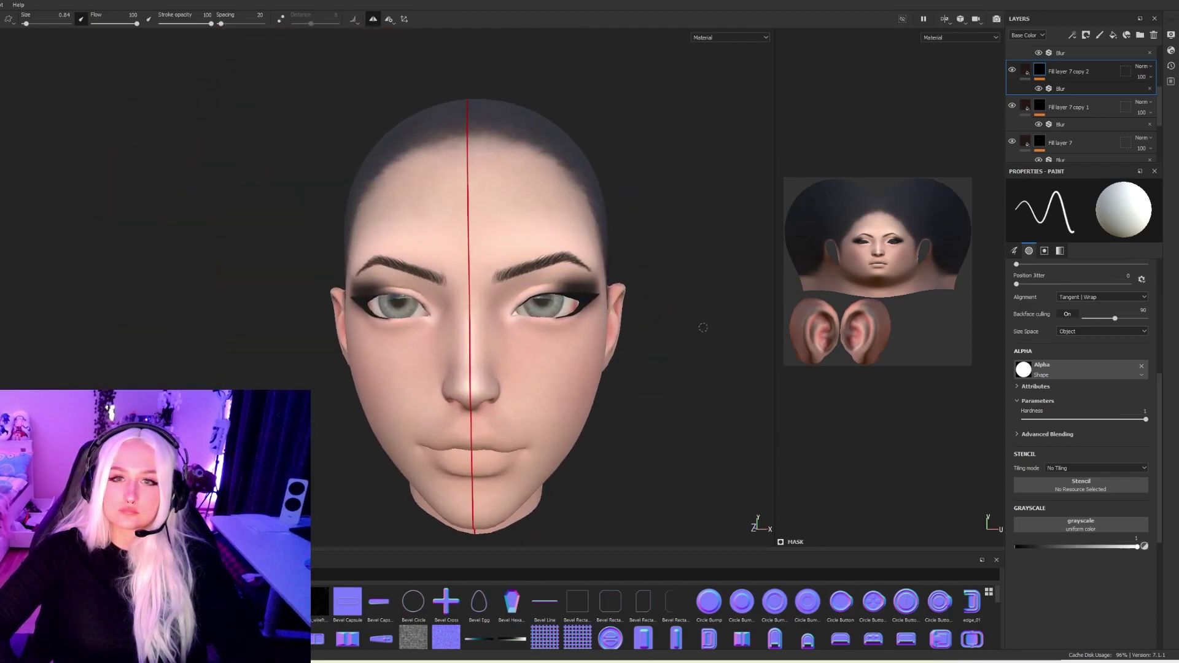
pyautogui.keyDown('alt'); pyautogui.moveTo(703, 328); pyautogui.dragTo(681, 325, button='middle'); pyautogui.keyUp('alt')
pyautogui.keyDown('alt'); pyautogui.moveTo(546, 326); pyautogui.dragTo(657, 350, button='right'); pyautogui.keyUp('alt')
pyautogui.keyDown('alt'); pyautogui.moveTo(657, 353); pyautogui.dragTo(547, 353); pyautogui.keyUp('alt')
pyautogui.keyDown('alt'); pyautogui.moveTo(548, 353); pyautogui.dragTo(789, 377, button='right'); pyautogui.keyUp('alt')
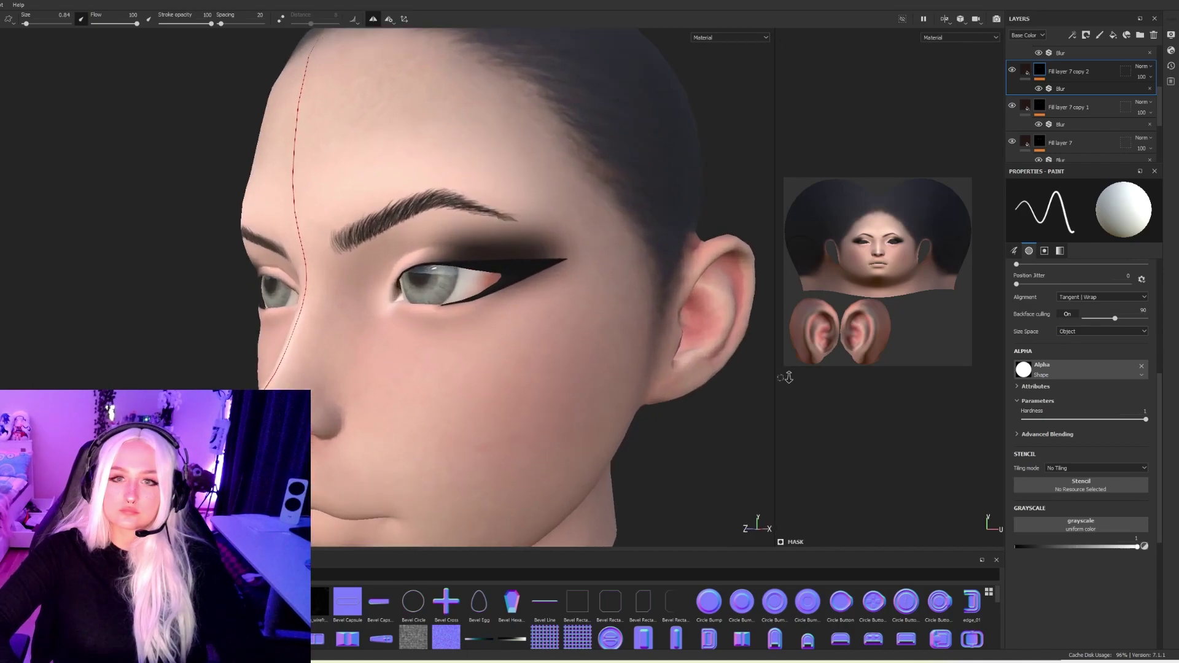
pyautogui.keyDown('alt'); pyautogui.moveTo(706, 353); pyautogui.dragTo(765, 358); pyautogui.keyUp('alt')
pyautogui.keyDown('alt'); pyautogui.moveTo(599, 353); pyautogui.dragTo(380, 289, button='right'); pyautogui.keyUp('alt')
pyautogui.keyDown('alt'); pyautogui.moveTo(380, 288); pyautogui.dragTo(462, 288); pyautogui.keyUp('alt')
pyautogui.keyDown('alt'); pyautogui.moveTo(462, 289); pyautogui.dragTo(378, 282, button='middle'); pyautogui.keyUp('alt')
pyautogui.keyDown('alt'); pyautogui.moveTo(378, 282); pyautogui.dragTo(577, 306, button='right'); pyautogui.keyUp('alt')
# Duplicate Fill layer 11, hide the original and give the copy a fresh black mask.
pyautogui.scroll(3, 1110, 129)
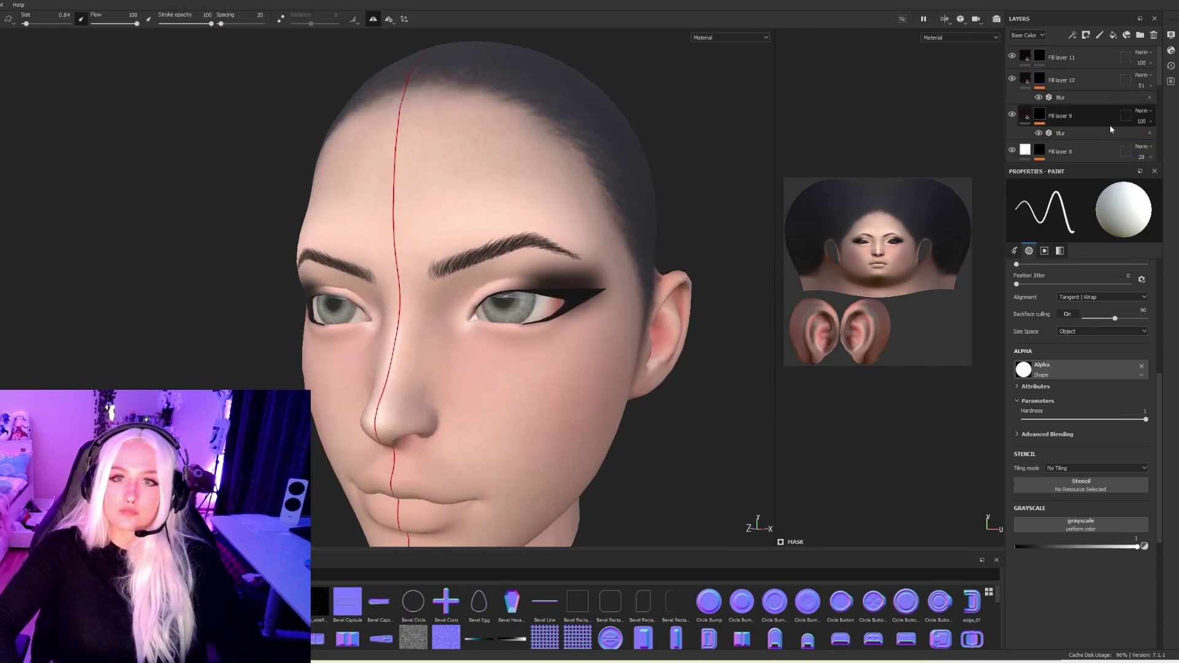
pyautogui.click(1066, 57)
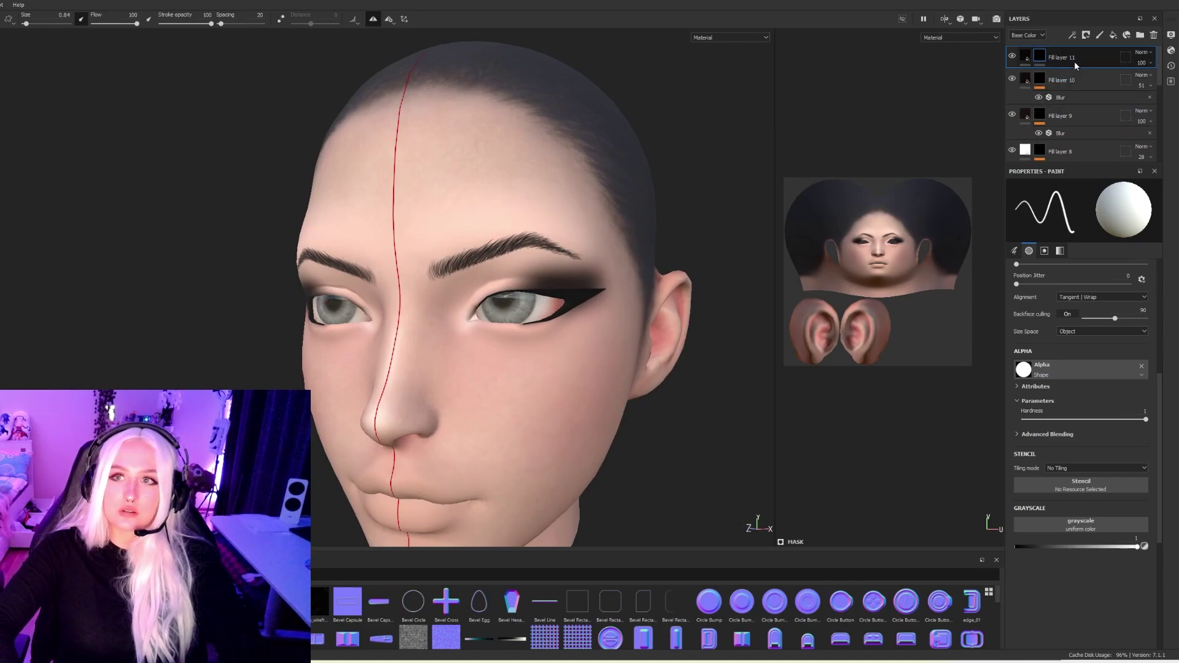
pyautogui.hotkey('ctrl', 'd')
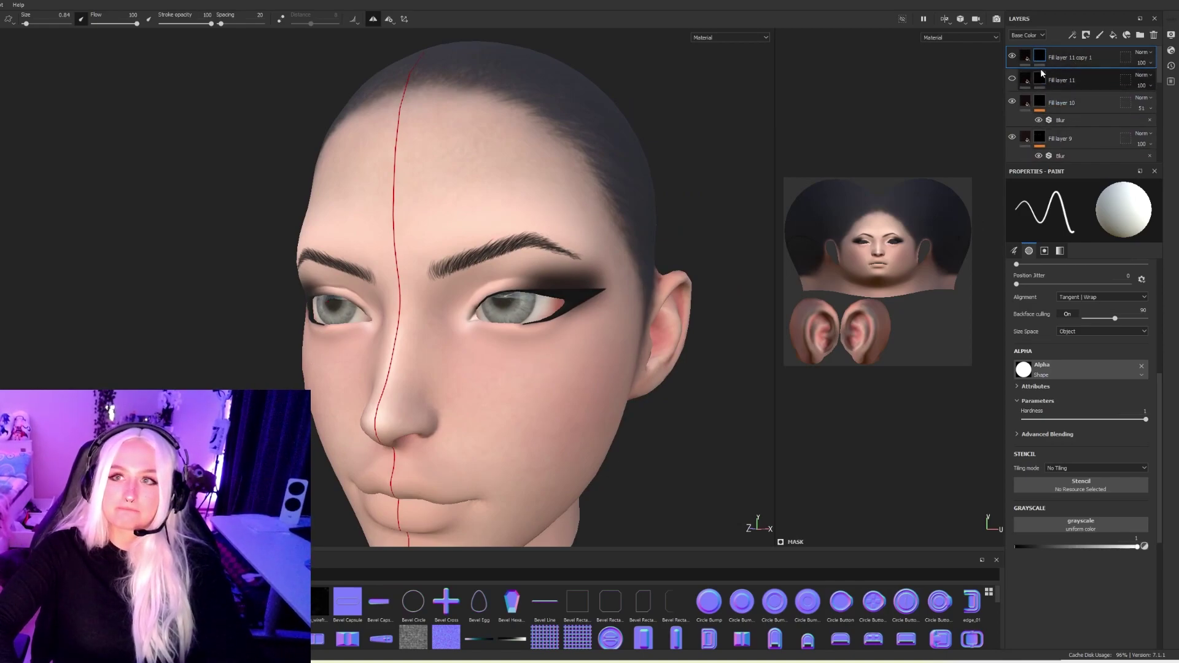
pyautogui.doubleClick(1050, 57)
pyautogui.rightClick(1050, 57)
pyautogui.click(1091, 75)
pyautogui.keyDown('alt'); pyautogui.moveTo(534, 261); pyautogui.dragTo(485, 264); pyautogui.keyUp('alt')
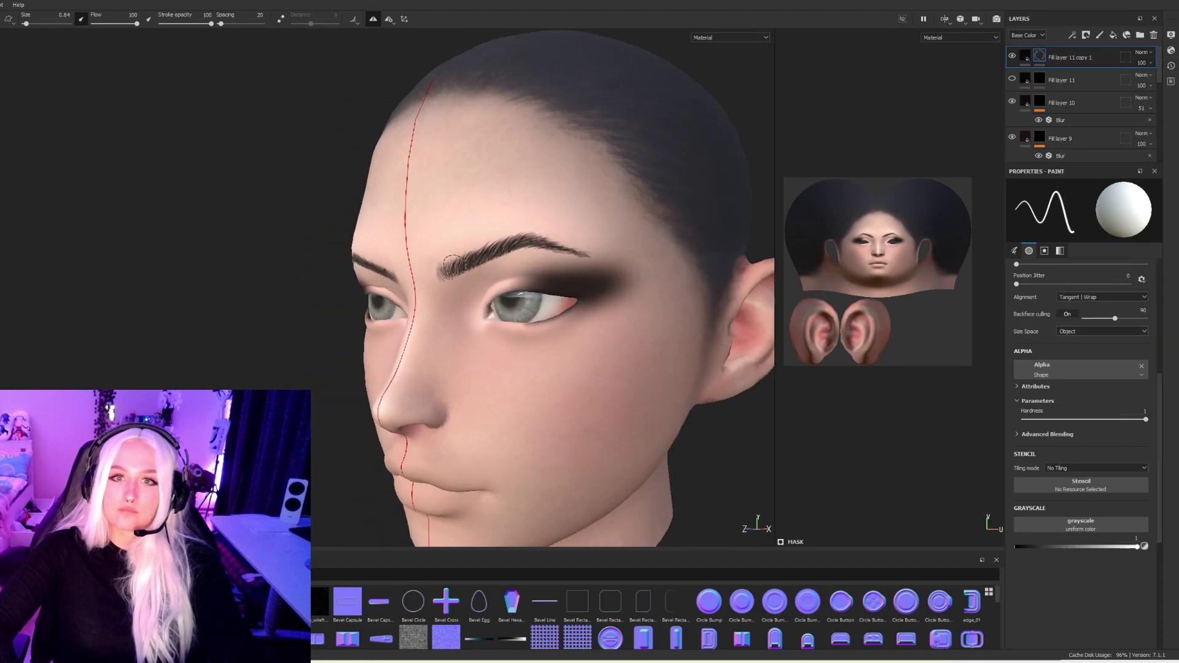
# Outline and fill a winged eyeliner shape from the outer eye corner to the upper lid with straight strokes at brush size 0.1.
pyautogui.scroll(3, 534, 289)
pyautogui.keyDown('alt'); pyautogui.moveTo(553, 288); pyautogui.dragTo(477, 280); pyautogui.keyUp('alt')
pyautogui.scroll(2, 455, 282)
pyautogui.keyDown('ctrl'); pyautogui.moveTo(477, 276); pyautogui.dragTo(421, 276, button='right'); pyautogui.keyUp('ctrl')
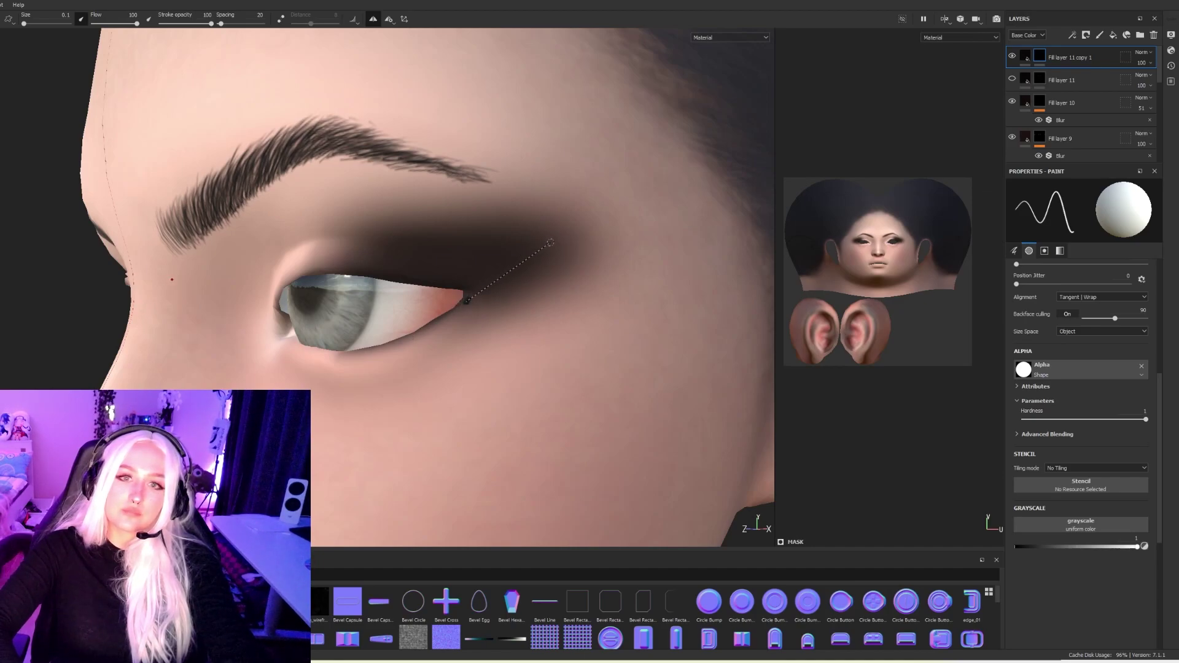
pyautogui.keyDown('shift'); pyautogui.click(553, 243); pyautogui.keyUp('shift')
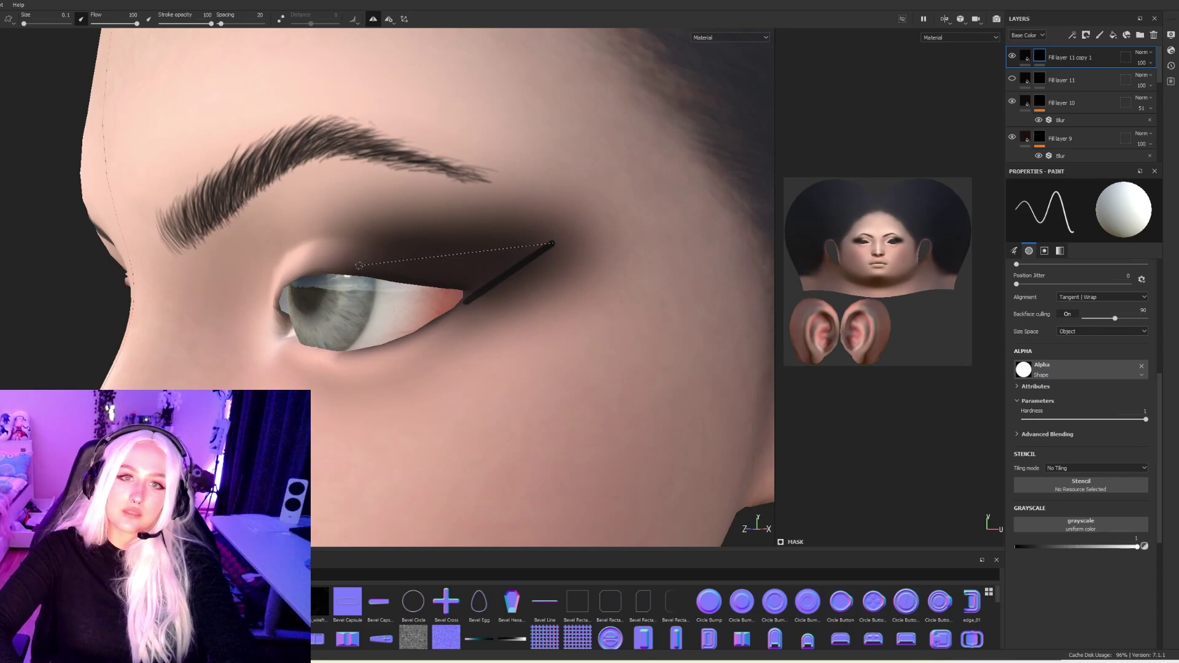
pyautogui.keyDown('shift'); pyautogui.click(341, 274); pyautogui.keyUp('shift')
pyautogui.moveTo(342, 276)
pyautogui.keyDown('alt'); pyautogui.mouseDown()
pyautogui.moveTo(484, 284)
pyautogui.moveTo(368, 283)
pyautogui.moveTo(427, 283)
pyautogui.mouseUp(); pyautogui.keyUp('alt')
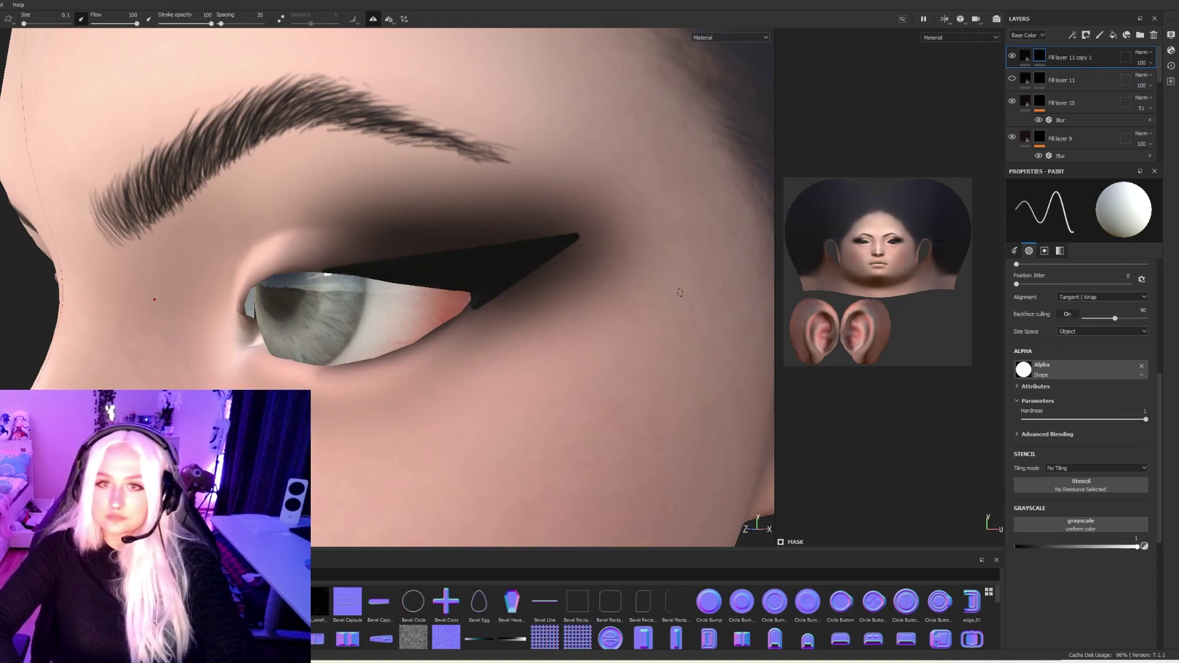
# Set the mask brush's grayscale to 0 and trim the lower edge and tip of the new wing.
pyautogui.moveTo(1034, 546); pyautogui.dragTo(1015, 546)
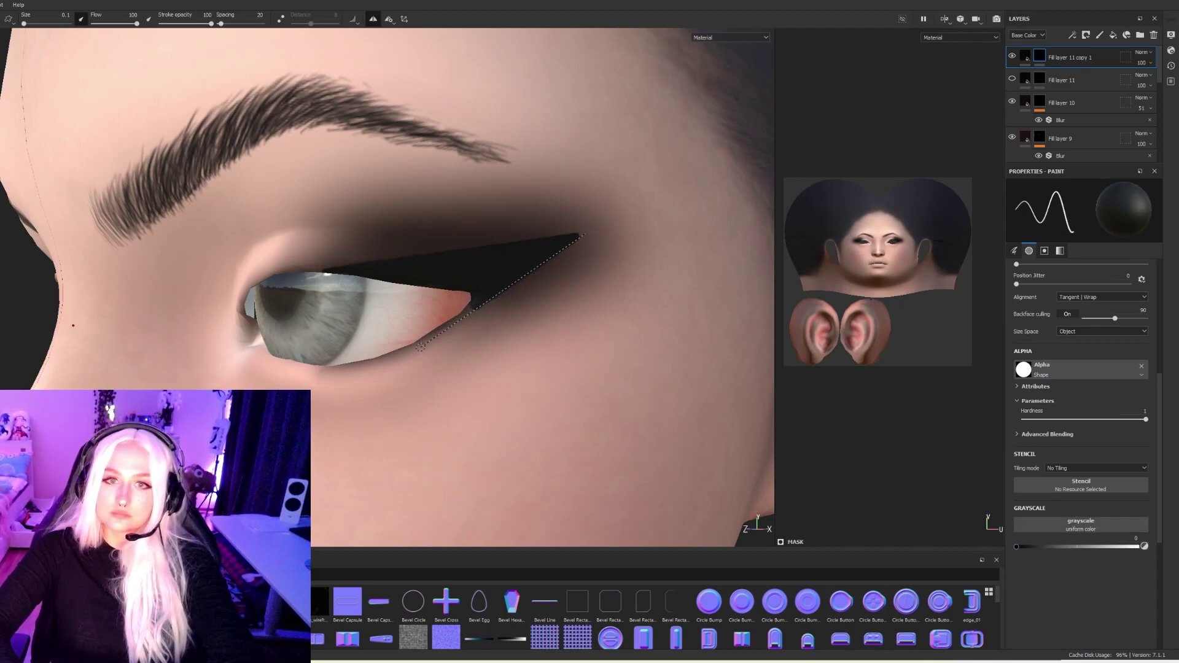
pyautogui.keyDown('alt'); pyautogui.moveTo(676, 358); pyautogui.dragTo(368, 331, button='right'); pyautogui.keyUp('alt')
pyautogui.keyDown('alt'); pyautogui.moveTo(368, 332); pyautogui.dragTo(553, 313); pyautogui.keyUp('alt')
pyautogui.keyDown('alt'); pyautogui.moveTo(552, 313); pyautogui.dragTo(104, 278, button='right'); pyautogui.keyUp('alt')
pyautogui.keyDown('alt'); pyautogui.moveTo(394, 320); pyautogui.dragTo(940, 515, button='right'); pyautogui.keyUp('alt')
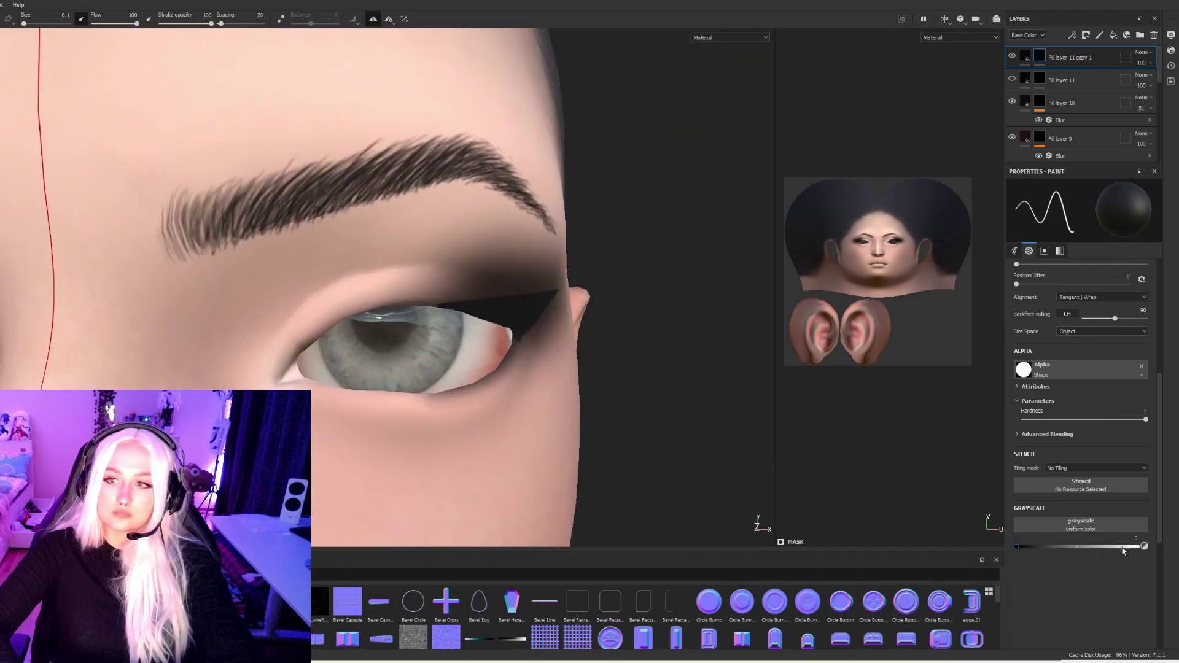
# Set the grayscale to 1 and line the upper lid from the inner corner to the wing with connected straight strokes.
pyautogui.scroll(2, 622, 446)
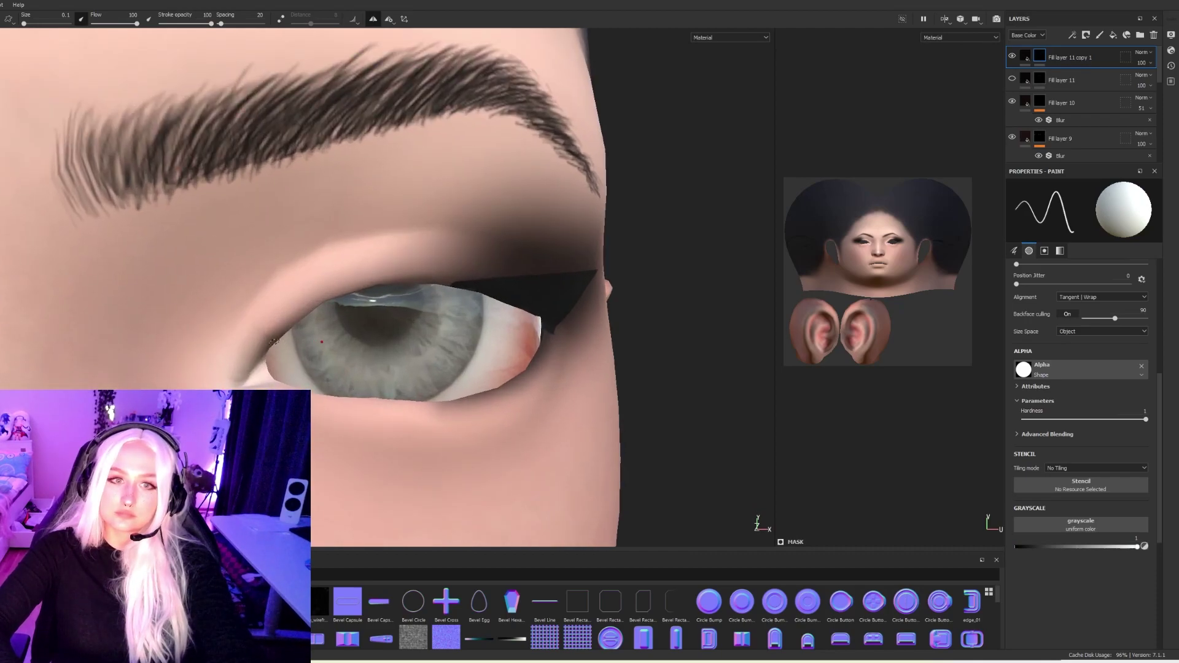
pyautogui.keyDown('shift'); pyautogui.click(326, 295); pyautogui.keyUp('shift')
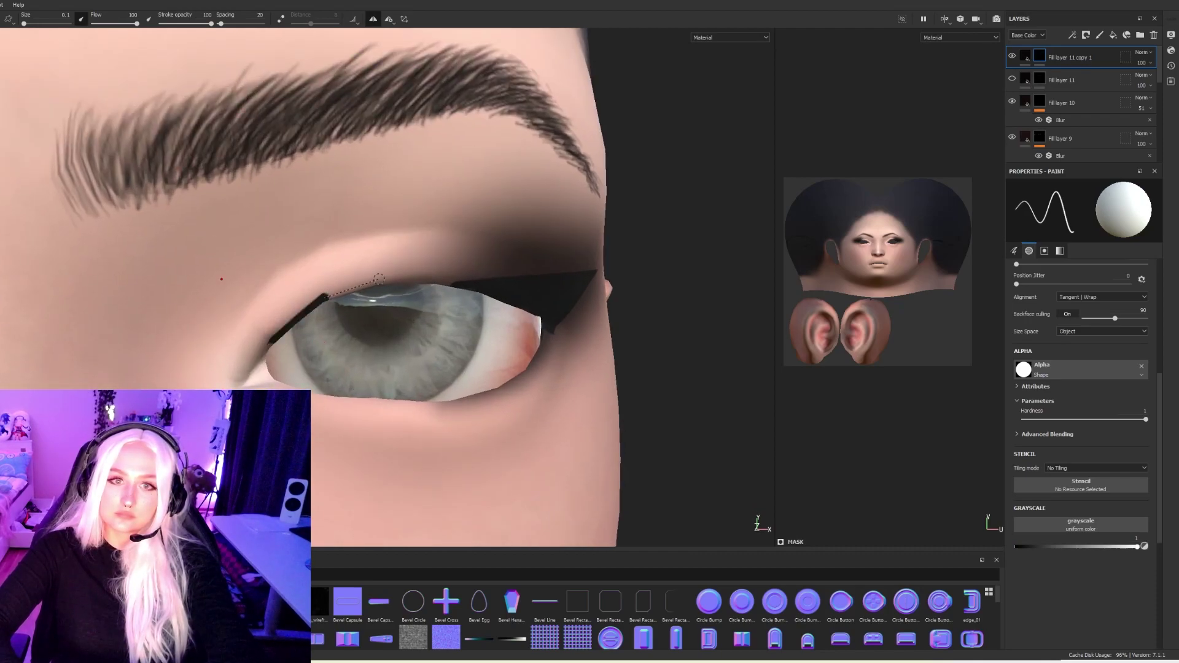
pyautogui.keyDown('shift'); pyautogui.click(392, 280); pyautogui.keyUp('shift')
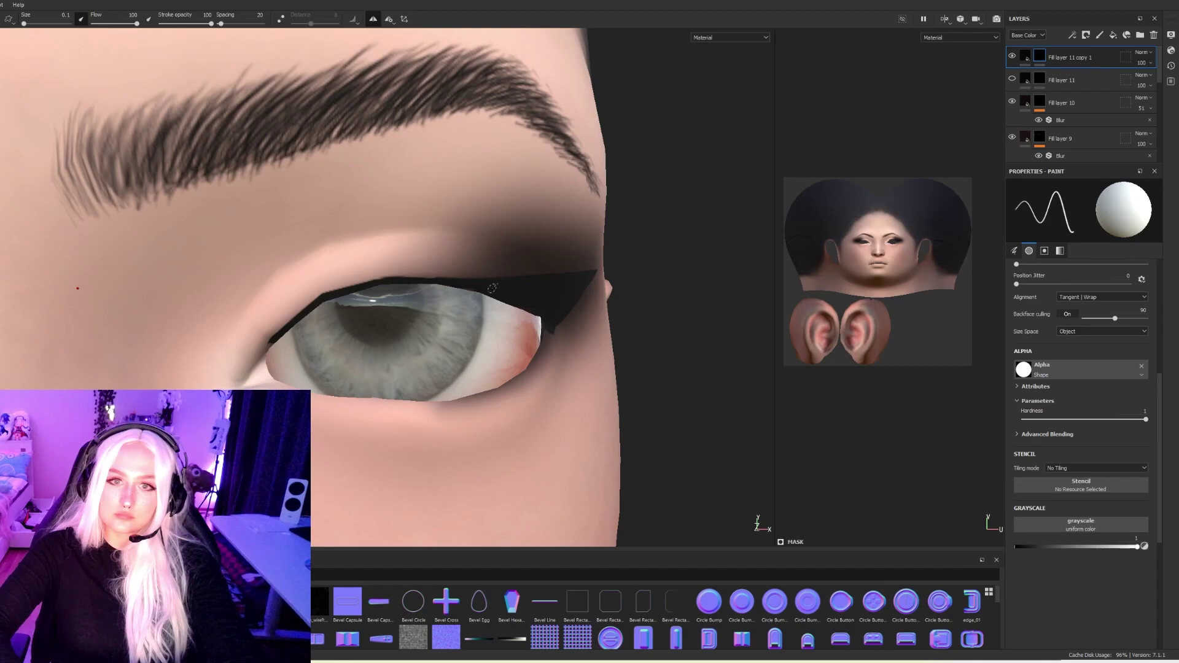
pyautogui.scroll(-5, 552, 328)
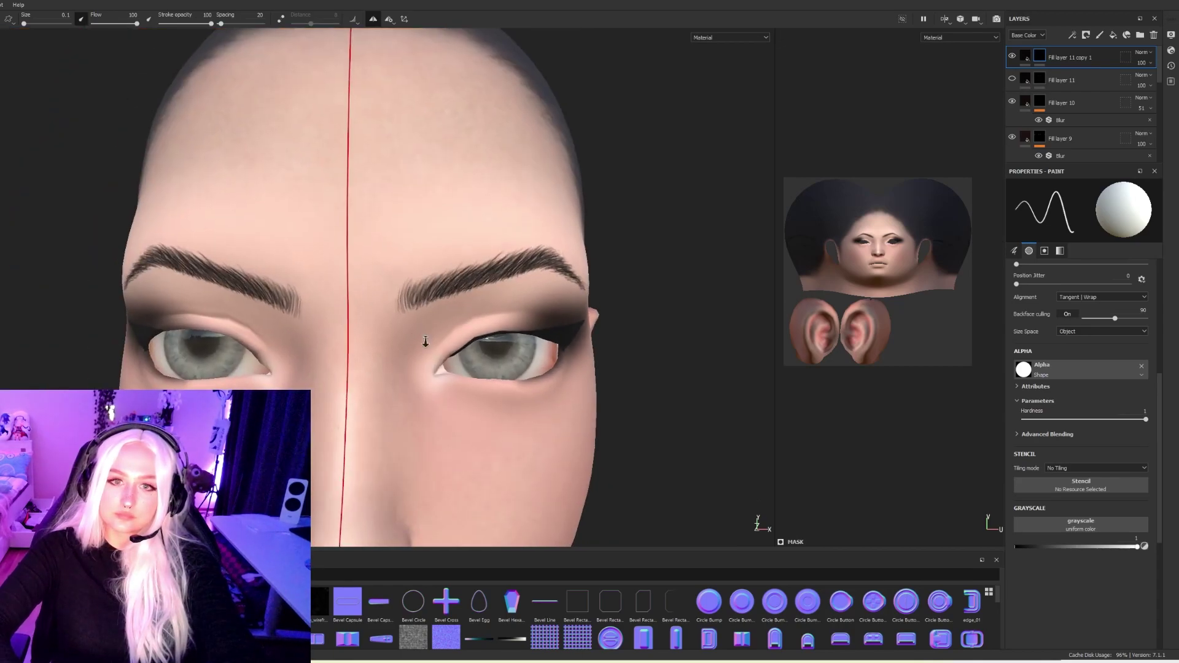
# Set the grayscale to 0, refine the eyeliner along the upper lid and check it on the whole face.
pyautogui.scroll(4, 436, 329)
pyautogui.moveTo(1058, 546); pyautogui.dragTo(893, 546)
pyautogui.keyDown('alt'); pyautogui.moveTo(588, 454); pyautogui.dragTo(529, 429, button='middle'); pyautogui.keyUp('alt')
pyautogui.keyDown('alt'); pyautogui.moveTo(529, 429); pyautogui.dragTo(568, 458, button='right'); pyautogui.keyUp('alt')
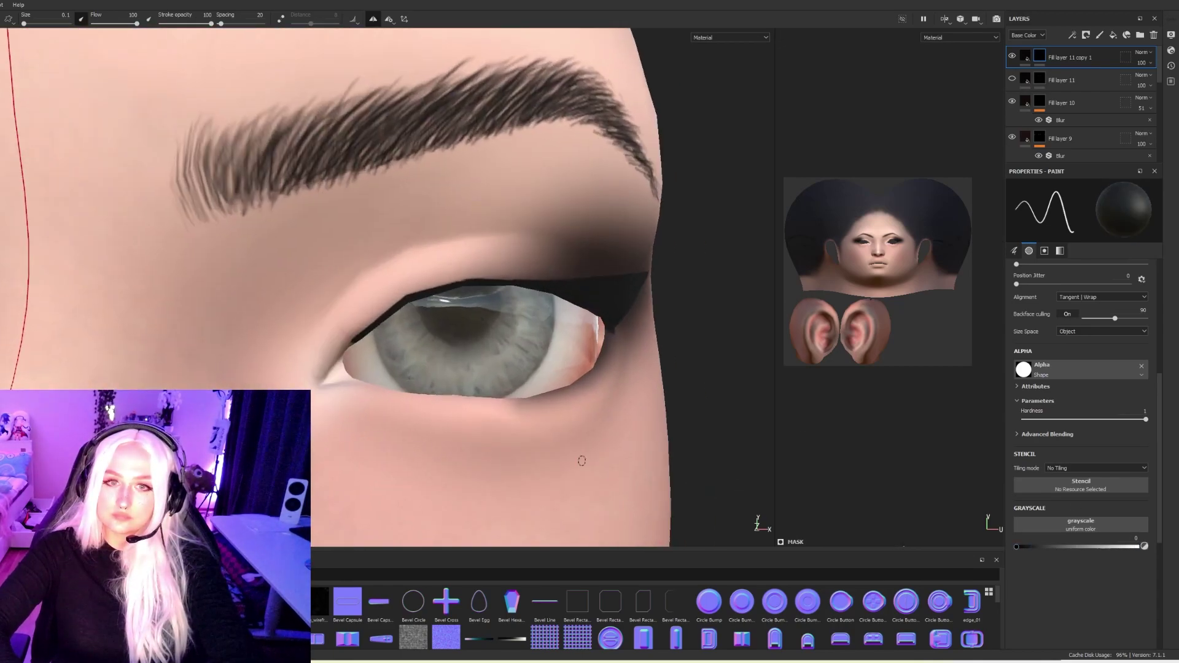
pyautogui.keyDown('alt'); pyautogui.moveTo(569, 458); pyautogui.dragTo(546, 459); pyautogui.keyUp('alt')
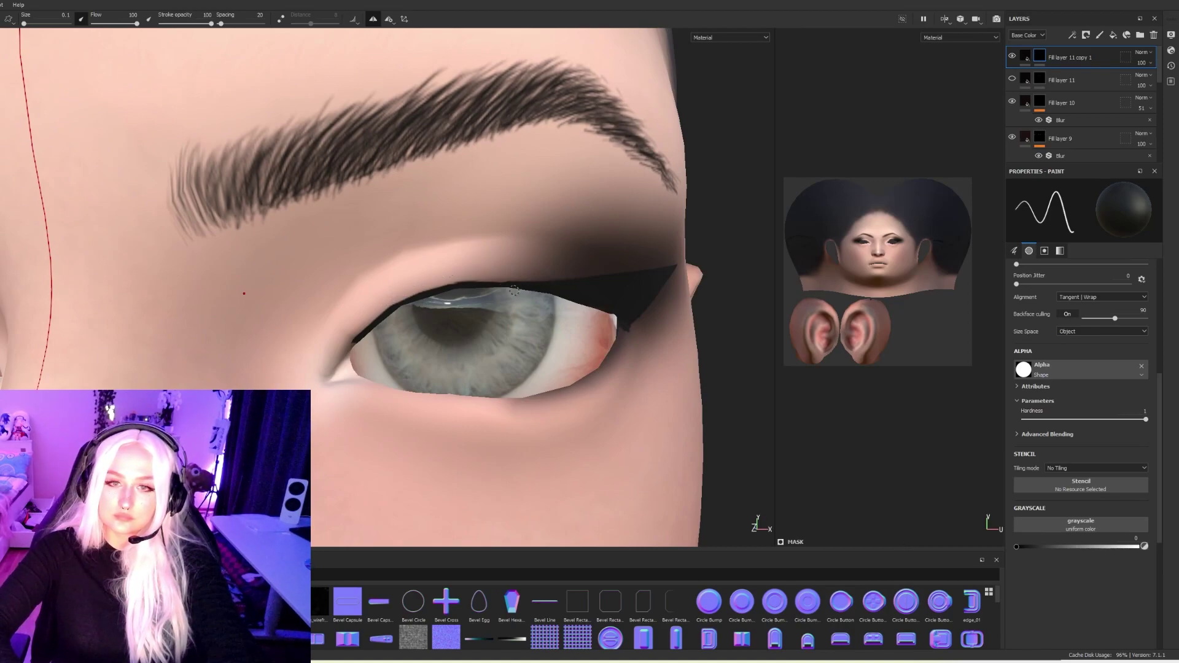
pyautogui.keyDown('alt'); pyautogui.moveTo(514, 291); pyautogui.dragTo(142, 280, button='right'); pyautogui.keyUp('alt')
pyautogui.keyDown('alt'); pyautogui.moveTo(142, 281); pyautogui.dragTo(112, 282); pyautogui.keyUp('alt')
pyautogui.keyDown('alt'); pyautogui.moveTo(332, 305); pyautogui.dragTo(270, 305, button='middle'); pyautogui.keyUp('alt')
pyautogui.keyDown('alt'); pyautogui.moveTo(270, 306); pyautogui.dragTo(297, 305); pyautogui.keyUp('alt')
pyautogui.keyDown('alt'); pyautogui.moveTo(297, 305); pyautogui.dragTo(337, 308, button='middle'); pyautogui.keyUp('alt')
pyautogui.keyDown('alt'); pyautogui.moveTo(483, 344); pyautogui.dragTo(418, 345); pyautogui.keyUp('alt')
# Compare the two eyeliner versions on the face, leaving Fill layer 11 visible and Fill layer 11 copy 1 hidden.
pyautogui.click(1011, 57)
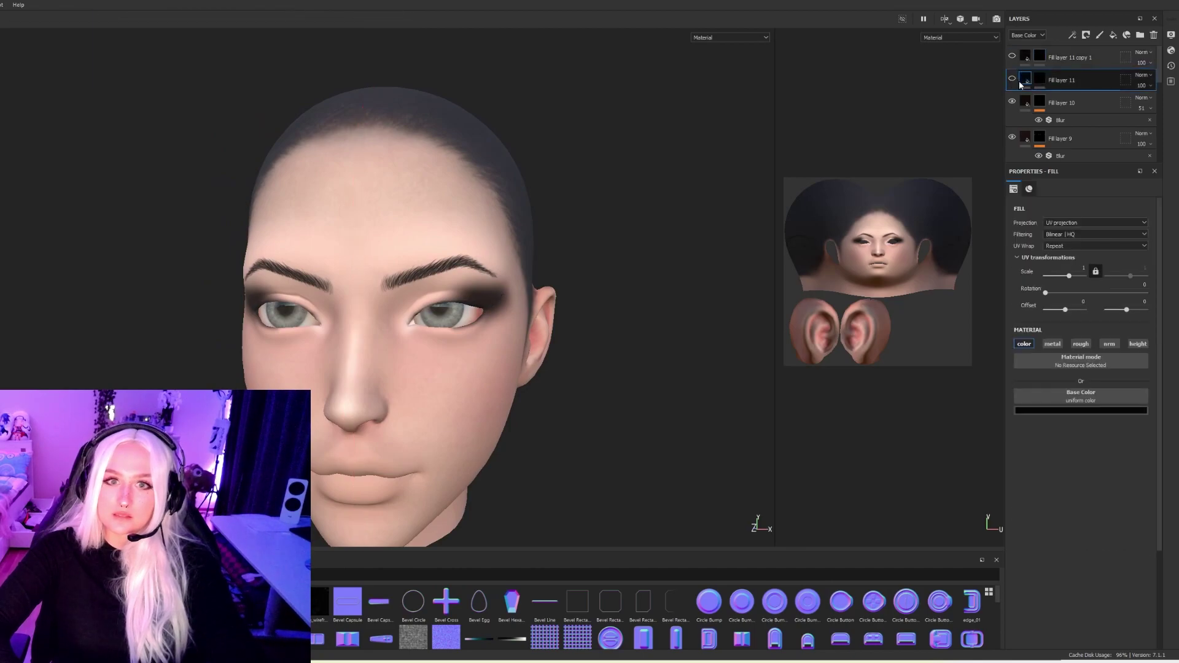
pyautogui.click(1012, 80)
pyautogui.keyDown('alt'); pyautogui.moveTo(540, 140); pyautogui.dragTo(728, 139); pyautogui.keyUp('alt')
pyautogui.click(1011, 80)
pyautogui.click(1011, 56)
pyautogui.click(1012, 56)
pyautogui.click(1012, 78)
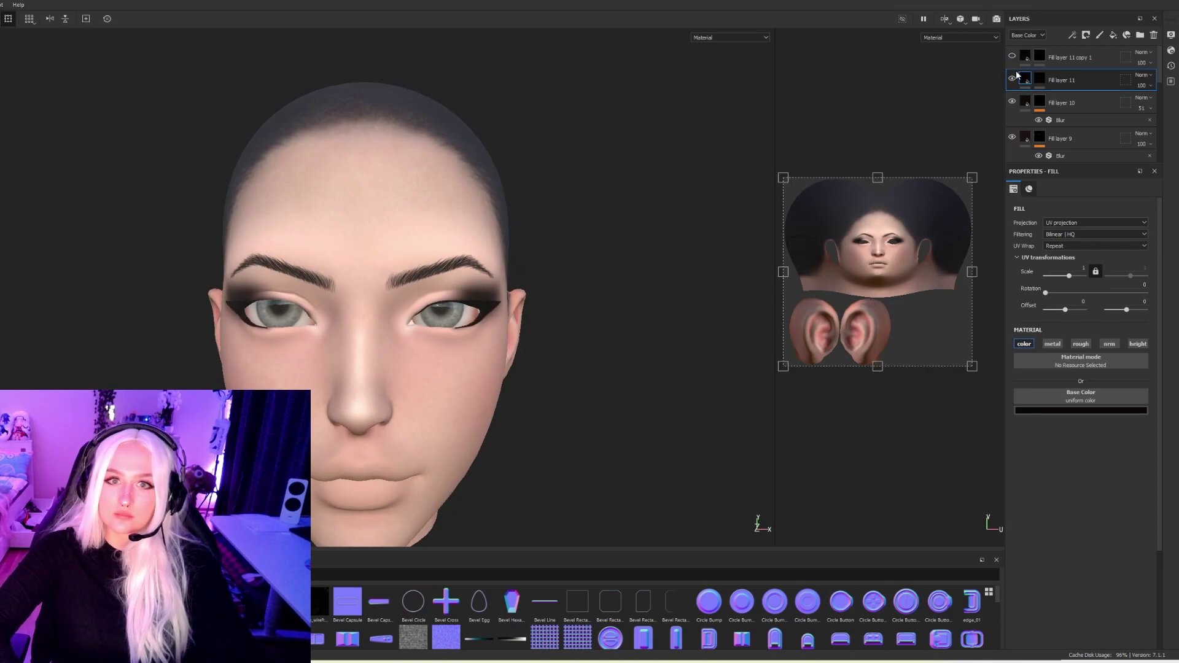
pyautogui.keyDown('alt'); pyautogui.moveTo(576, 193); pyautogui.dragTo(490, 194); pyautogui.keyUp('alt')
pyautogui.scroll(4, 497, 195)
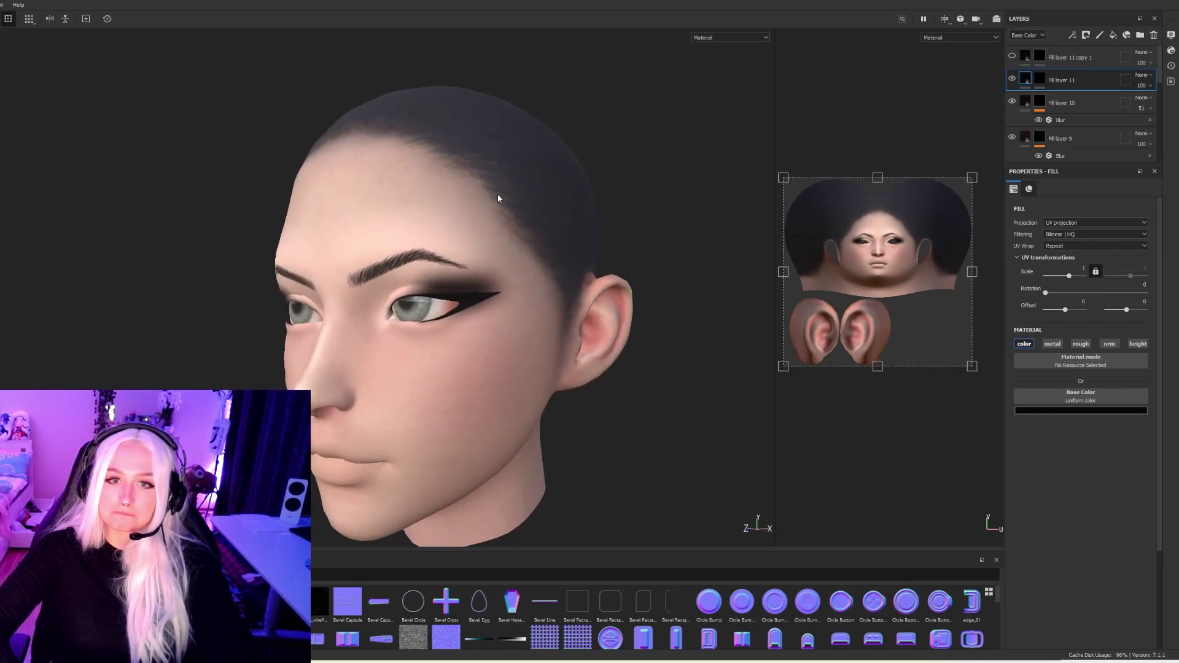
pyautogui.keyDown('alt'); pyautogui.moveTo(547, 261); pyautogui.dragTo(608, 255); pyautogui.keyUp('alt')
pyautogui.keyDown('alt'); pyautogui.moveTo(608, 256); pyautogui.dragTo(595, 299, button='right'); pyautogui.keyUp('alt')
pyautogui.keyDown('alt'); pyautogui.moveTo(594, 300); pyautogui.dragTo(515, 292); pyautogui.keyUp('alt')
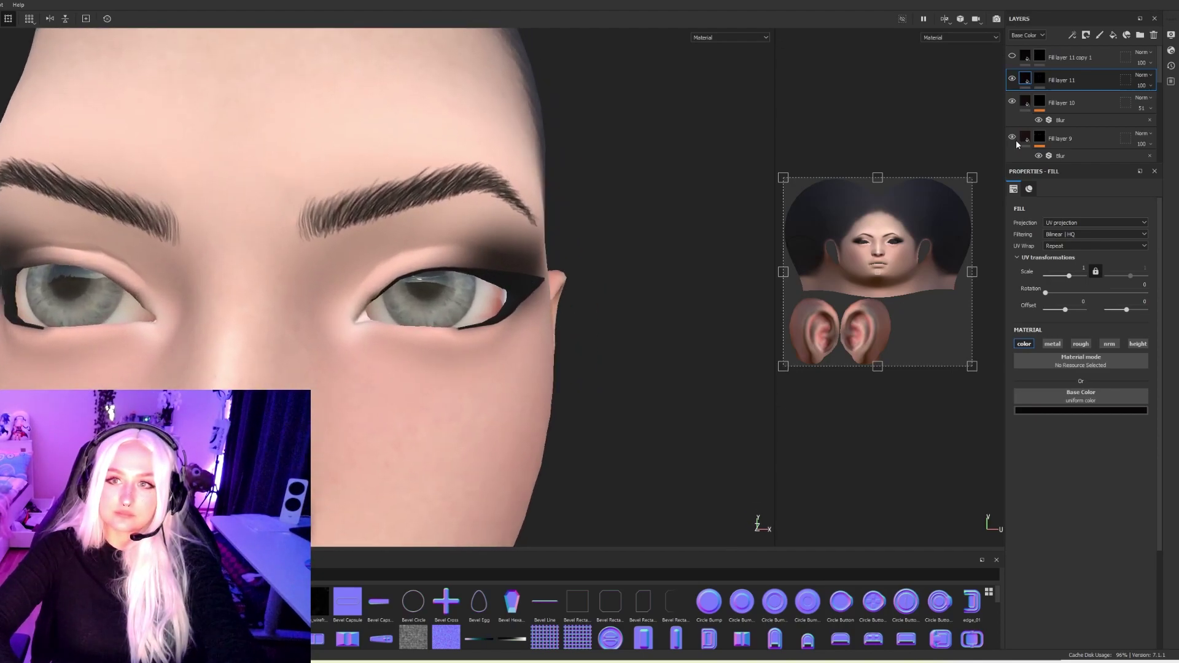
# Add a fill layer above Fill layer 11 with a near-black base color, only the color channel enabled and a black mask.
pyautogui.click(1112, 35)
pyautogui.click(1080, 412)
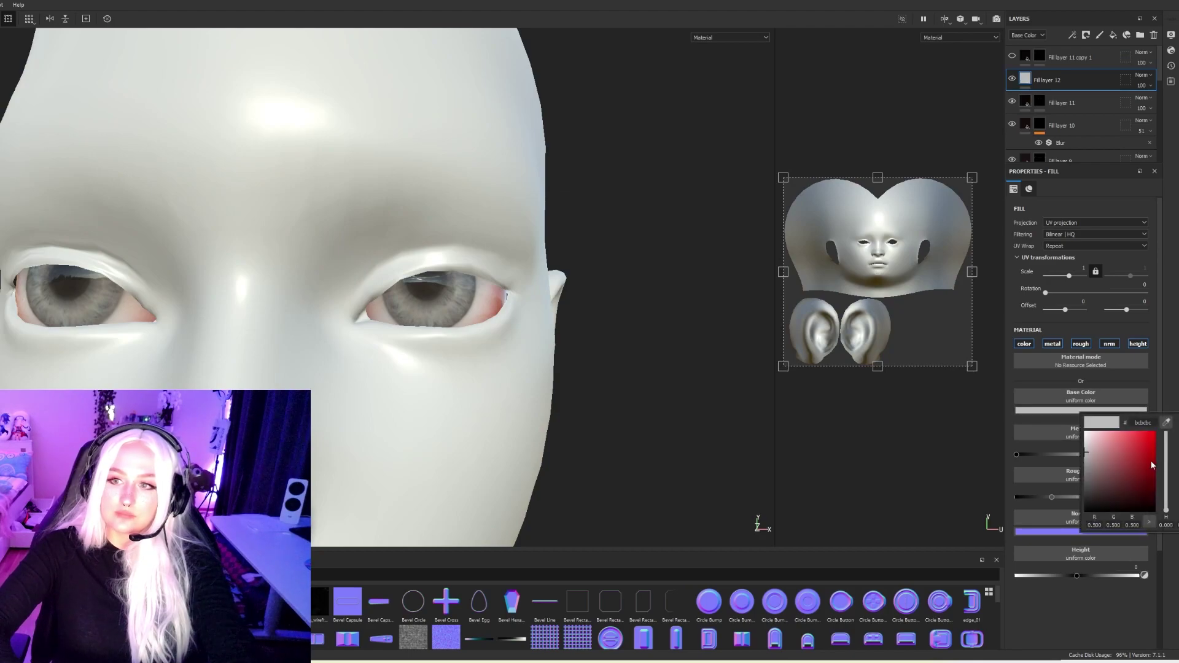
pyautogui.click(1098, 503)
pyautogui.click(1053, 345)
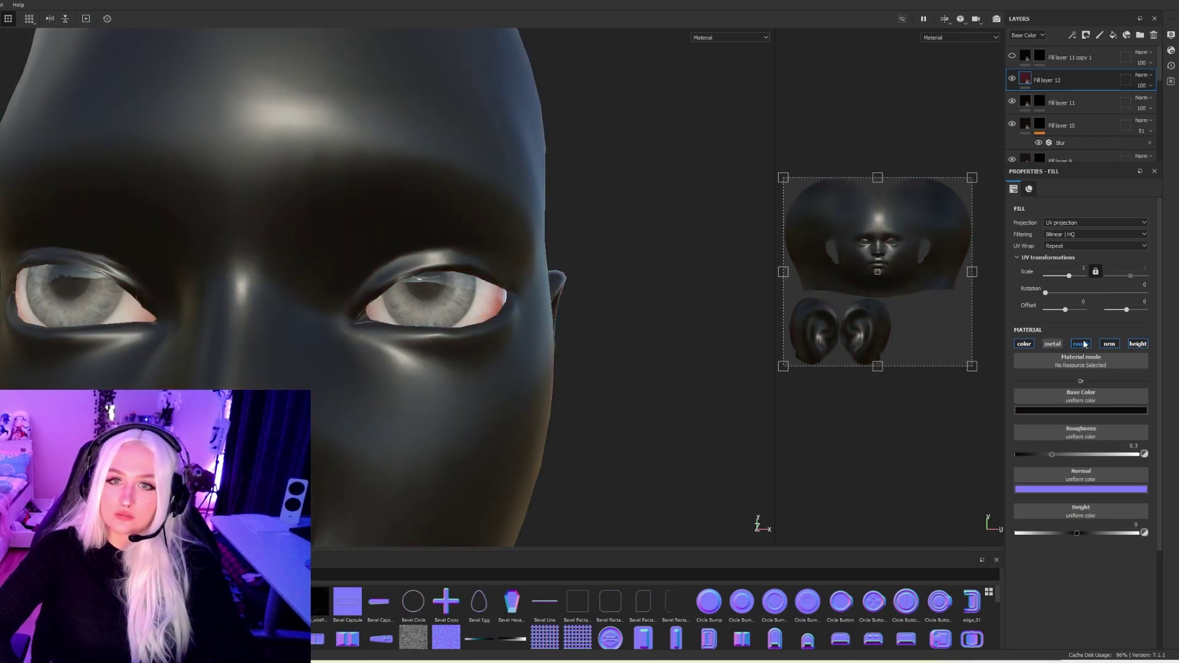
pyautogui.click(1081, 344)
pyautogui.click(1109, 344)
pyautogui.click(1137, 344)
pyautogui.rightClick(1063, 82)
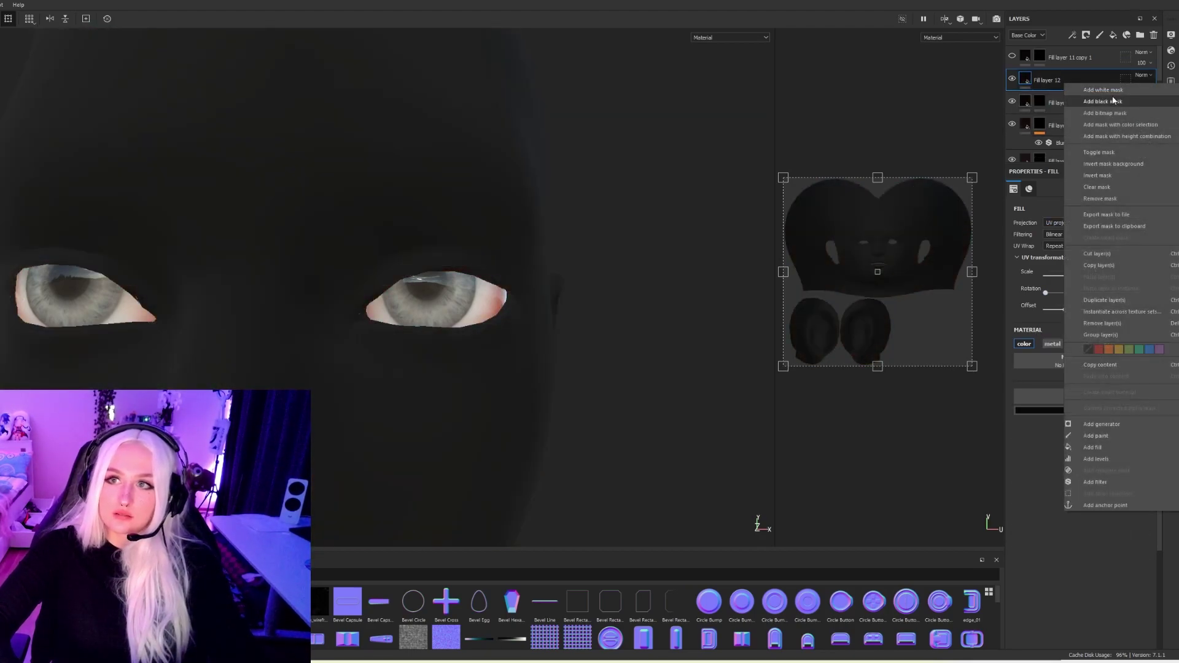
pyautogui.click(1111, 98)
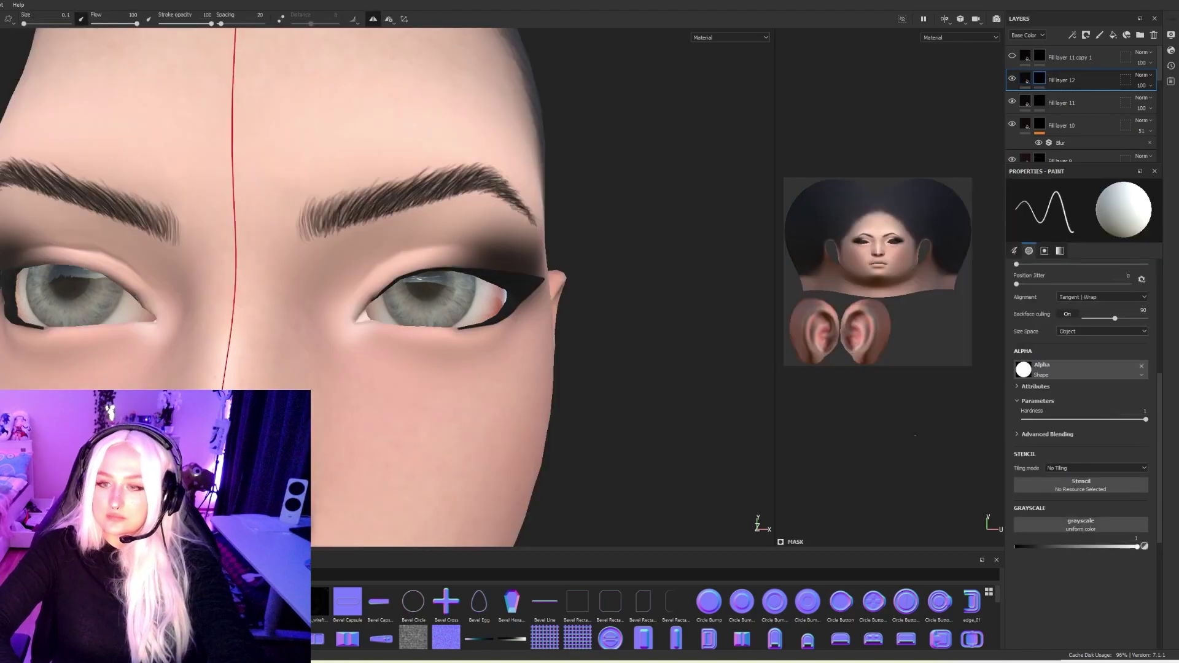
# Paint a thin dark line along the upper eyelid crease and join it to the eyeliner's wing tip on Fill layer 12's mask.
pyautogui.keyDown('alt'); pyautogui.moveTo(396, 294); pyautogui.dragTo(362, 295); pyautogui.keyUp('alt')
pyautogui.keyDown('alt'); pyautogui.moveTo(362, 295); pyautogui.dragTo(603, 336, button='right'); pyautogui.keyUp('alt')
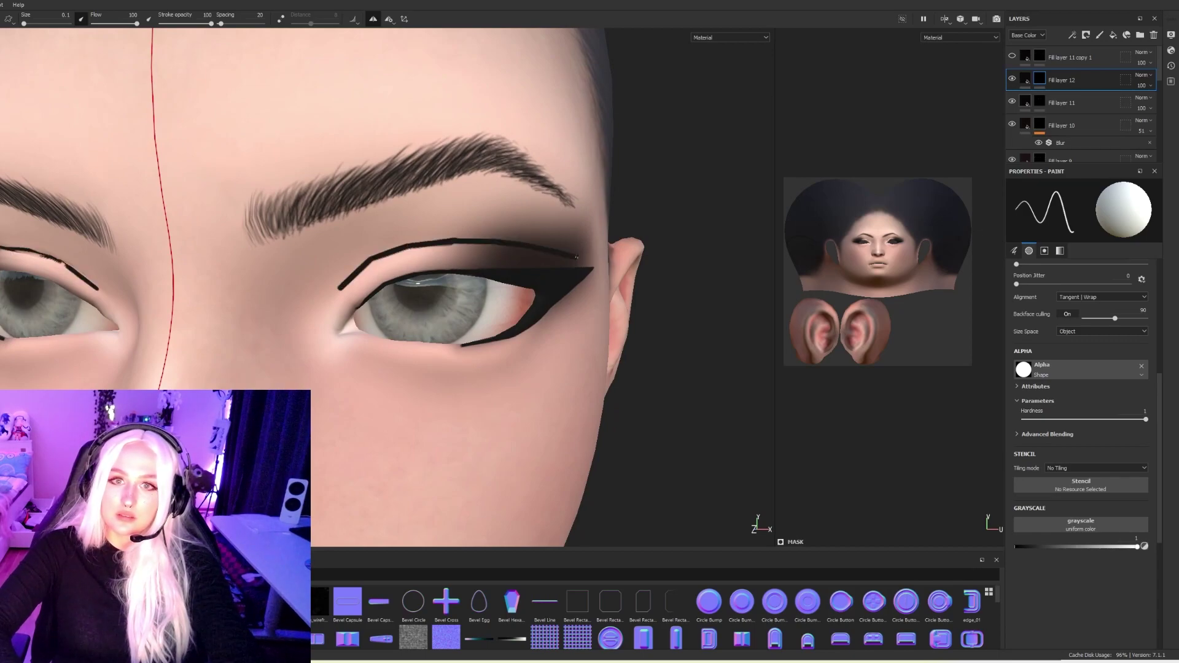
pyautogui.keyDown('shift'); pyautogui.click(591, 268); pyautogui.keyUp('shift')
pyautogui.keyDown('alt'); pyautogui.moveTo(592, 268); pyautogui.dragTo(342, 231, button='right'); pyautogui.keyUp('alt')
pyautogui.keyDown('alt'); pyautogui.moveTo(342, 231); pyautogui.dragTo(318, 229); pyautogui.keyUp('alt')
pyautogui.keyDown('alt'); pyautogui.moveTo(318, 229); pyautogui.dragTo(637, 298, button='right'); pyautogui.keyUp('alt')
pyautogui.scroll(2, 635, 307)
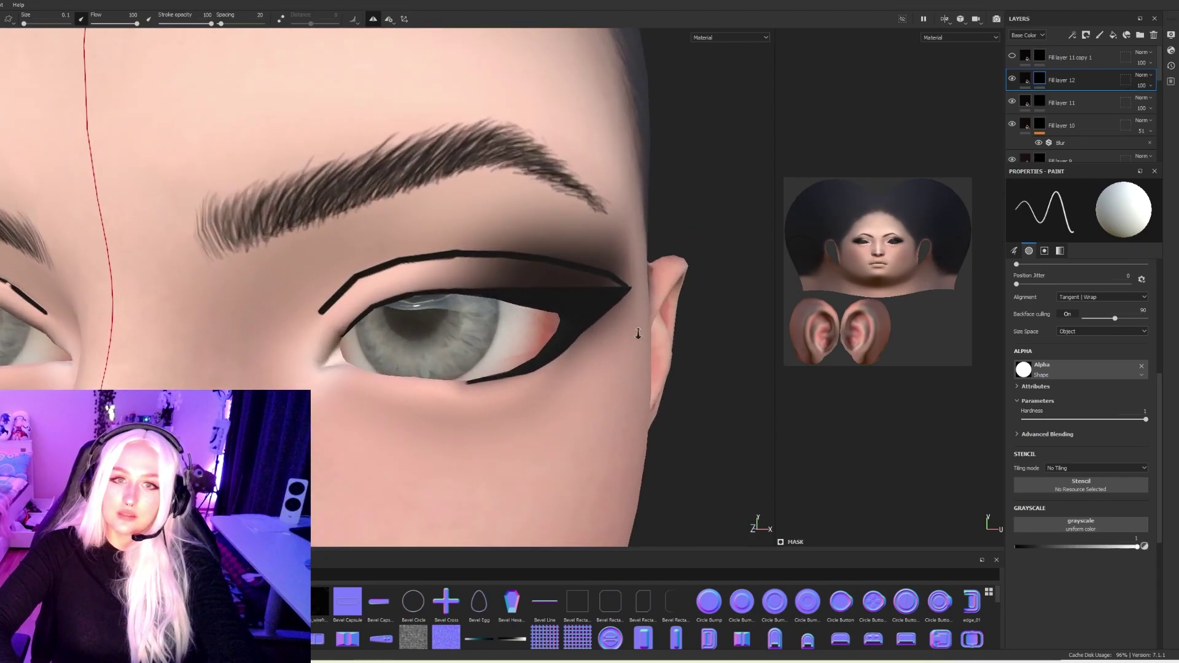
pyautogui.scroll(-3, 635, 307)
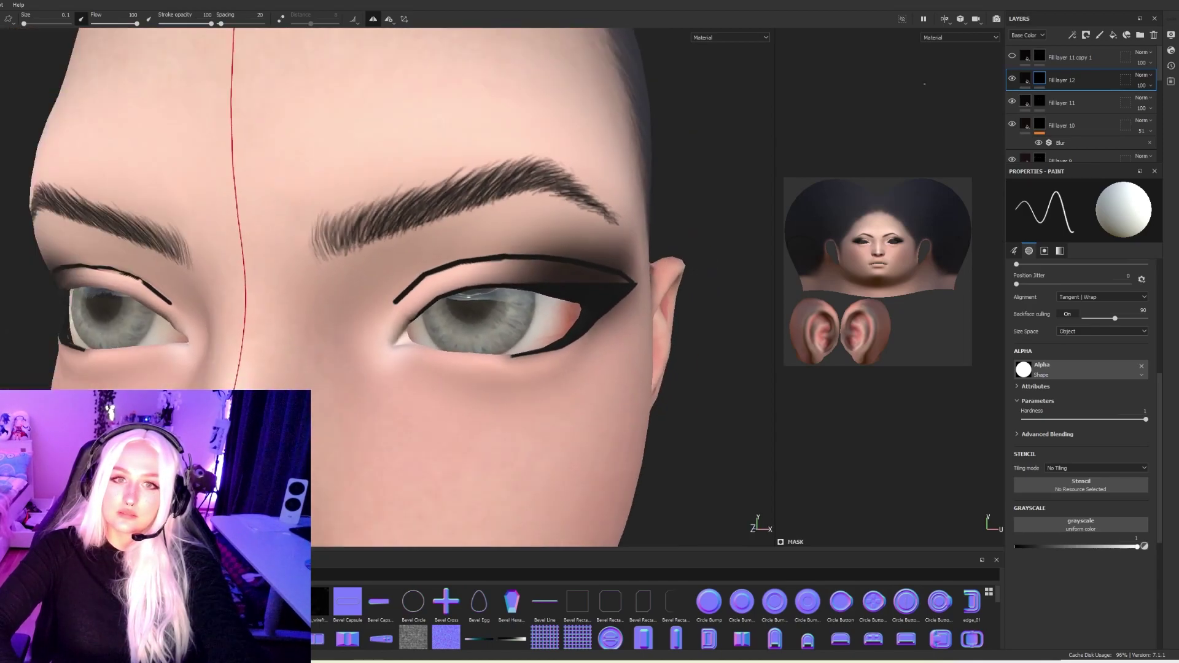
# Add a Blur filter to Fill layer 12's mask and set its blur intensity to 1.63 to soften the crease line.
pyautogui.rightClick(1075, 79)
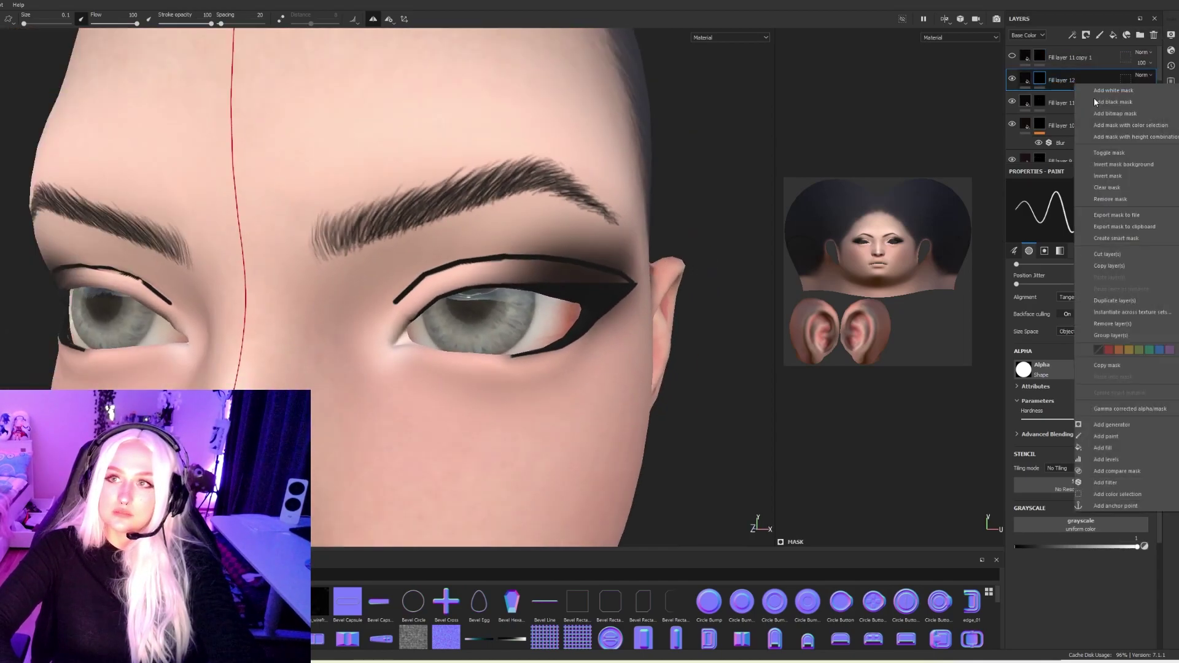
pyautogui.click(1105, 482)
pyautogui.click(1096, 206)
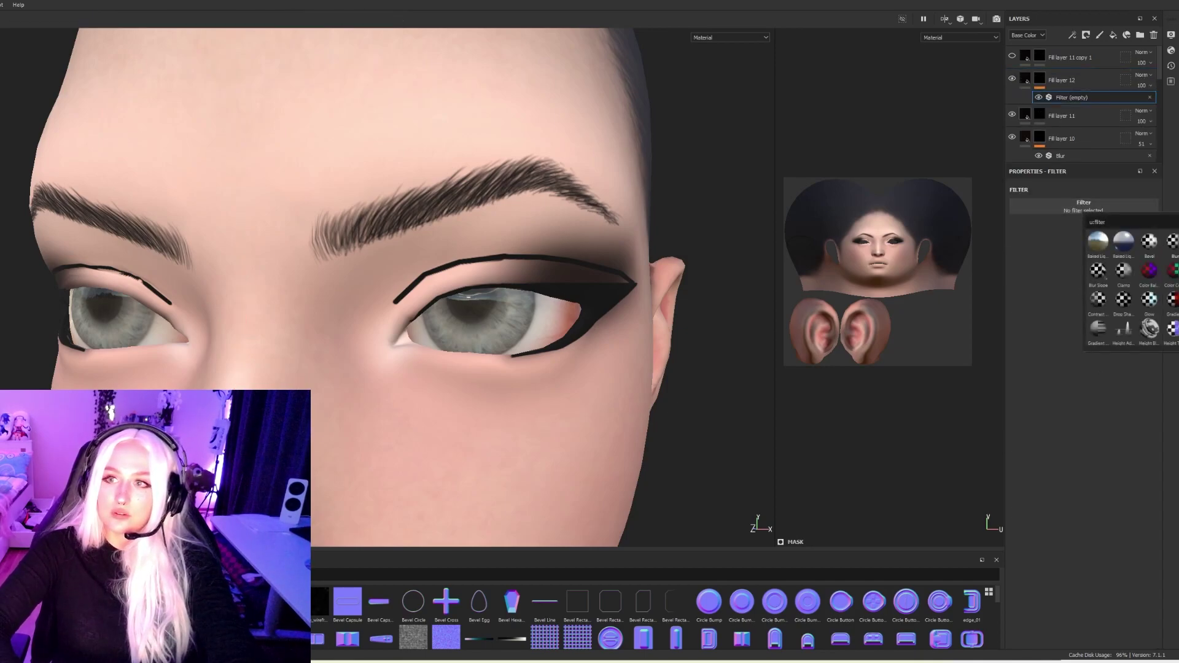
pyautogui.click(1172, 242)
pyautogui.moveTo(1030, 258); pyautogui.dragTo(1025, 260)
pyautogui.scroll(-3, 631, 362)
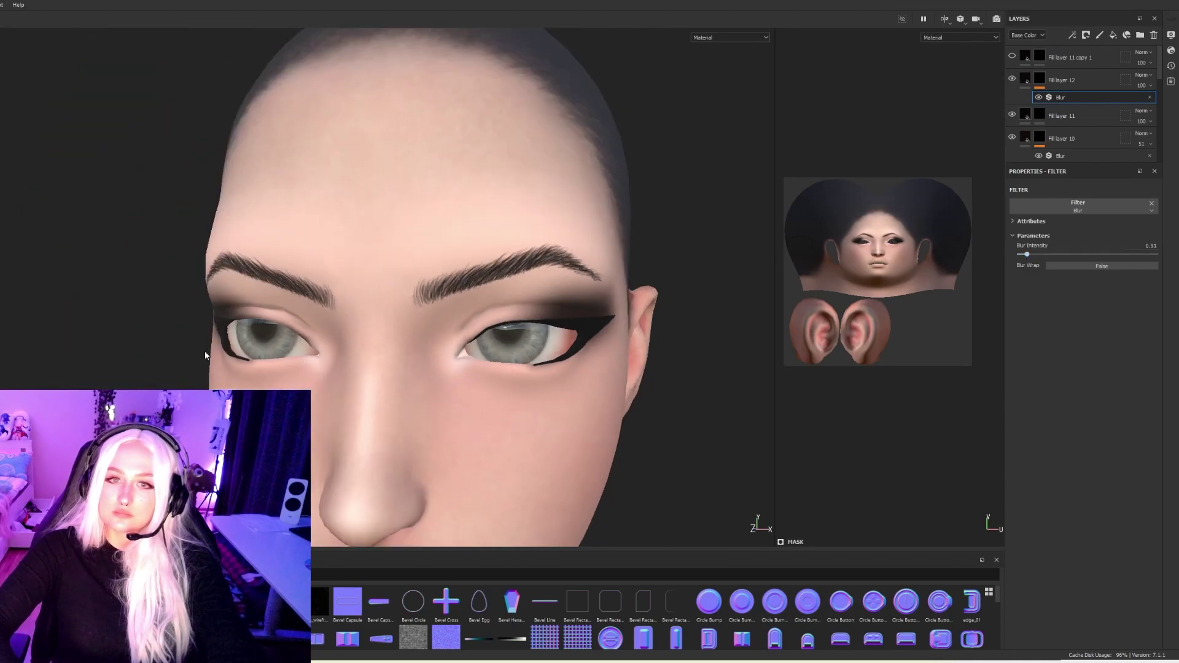
pyautogui.keyDown('alt'); pyautogui.moveTo(205, 355); pyautogui.dragTo(419, 358); pyautogui.keyUp('alt')
pyautogui.scroll(-3, 419, 357)
pyautogui.keyDown('alt'); pyautogui.moveTo(497, 335); pyautogui.dragTo(511, 340, button='middle'); pyautogui.keyUp('alt')
pyautogui.scroll(10, 511, 339)
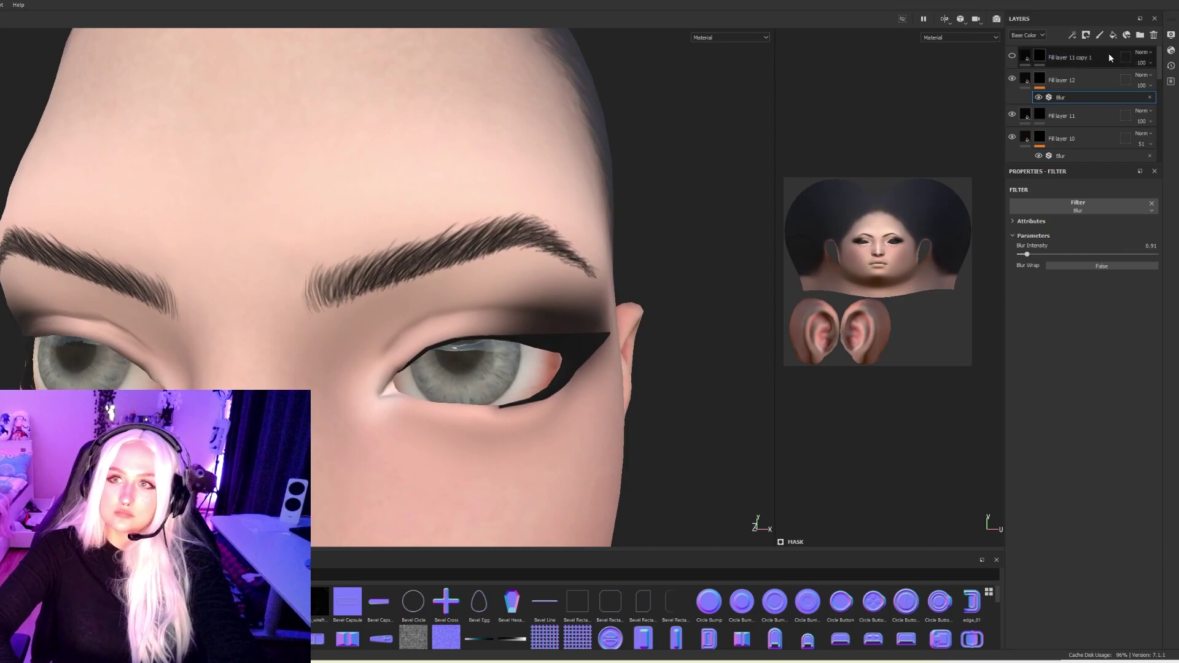
pyautogui.click(1034, 253)
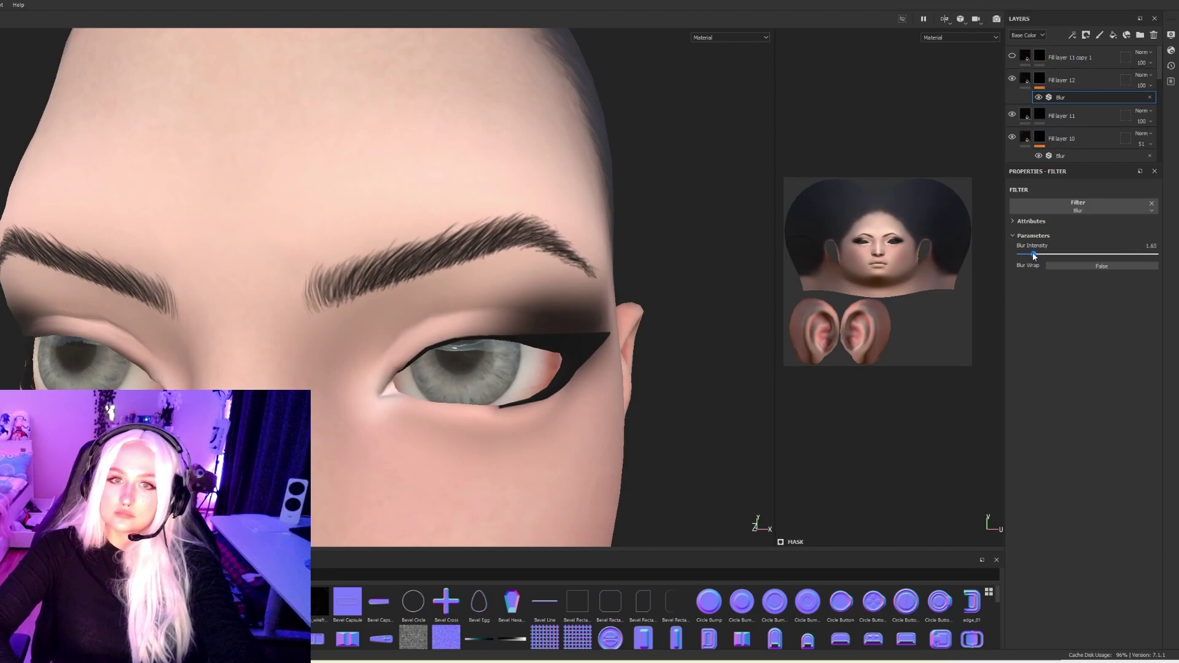
# Duplicate Fill layer 12 twice to strengthen the blurred crease line, and check it on the face.
pyautogui.click(1075, 78)
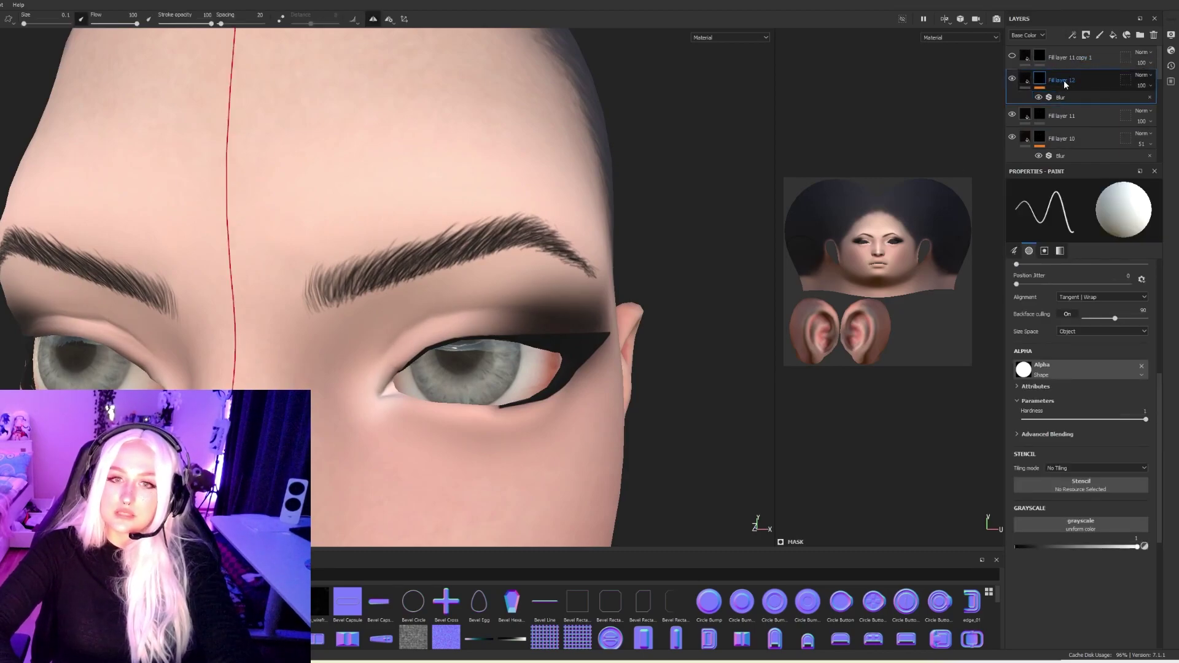
pyautogui.hotkey('ctrl', 'd')
pyautogui.hotkey('ctrl', 'd')
pyautogui.scroll(-3, 302, 236)
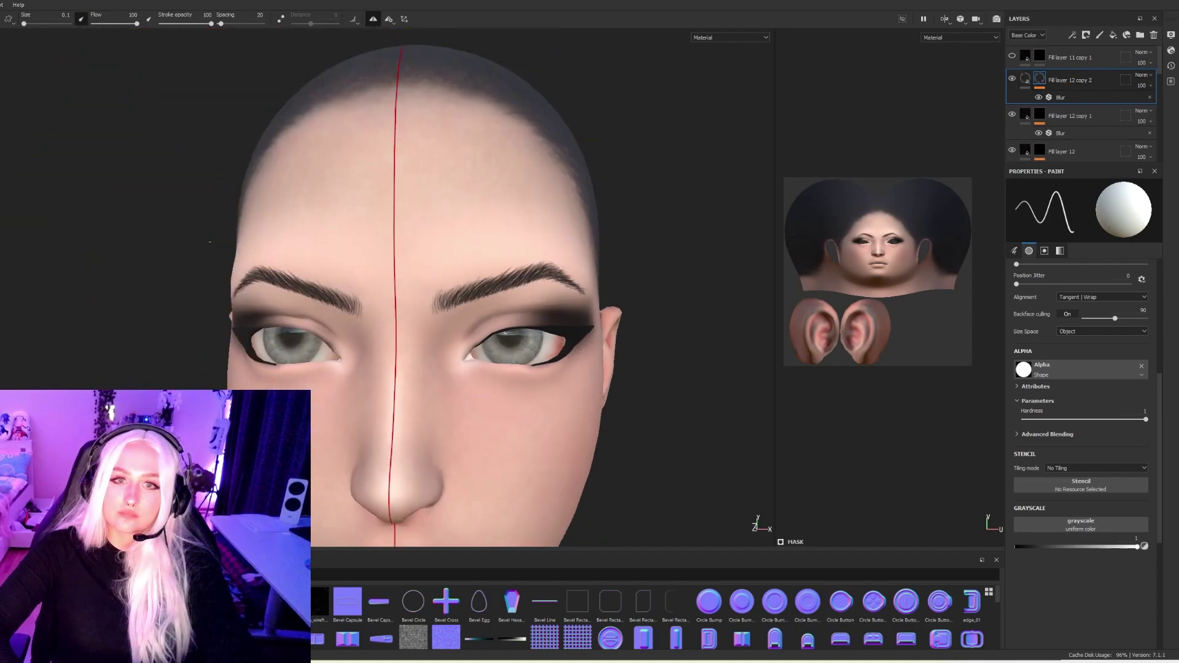
pyautogui.keyDown('alt'); pyautogui.moveTo(559, 258); pyautogui.dragTo(355, 220, button='right'); pyautogui.keyUp('alt')
pyautogui.scroll(5, 545, 292)
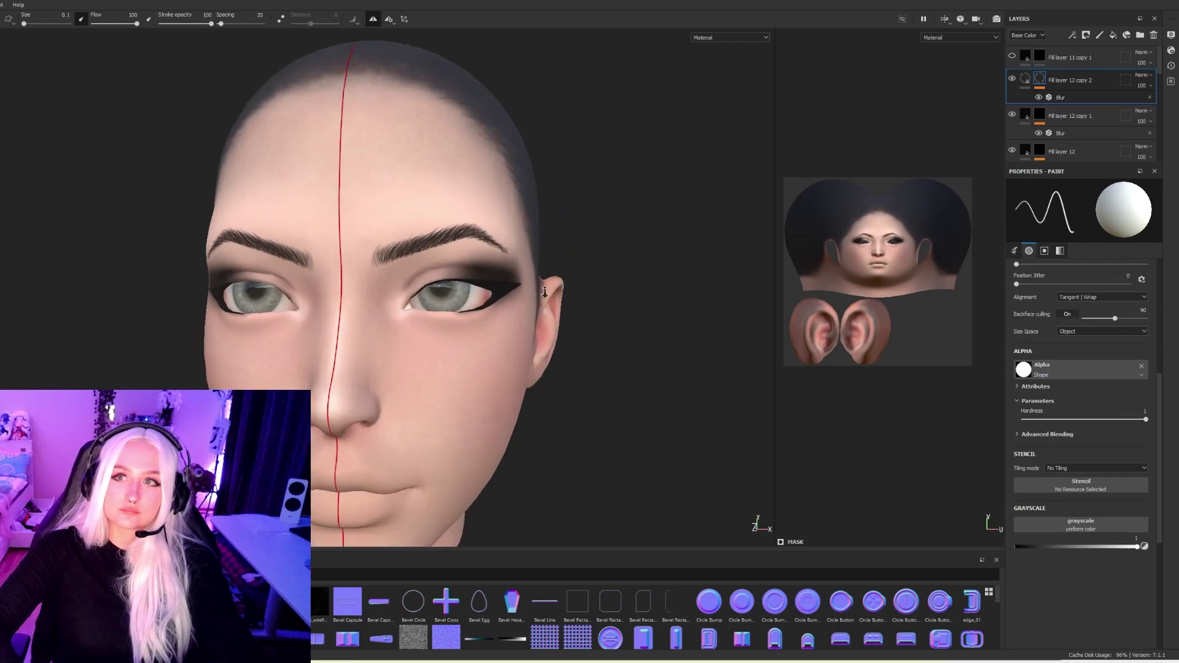
pyautogui.scroll(3, 545, 293)
# Duplicate Fill layer 12 copy 2, give the new copy a fresh black mask and add a Blur filter to it.
pyautogui.rightClick(1081, 76)
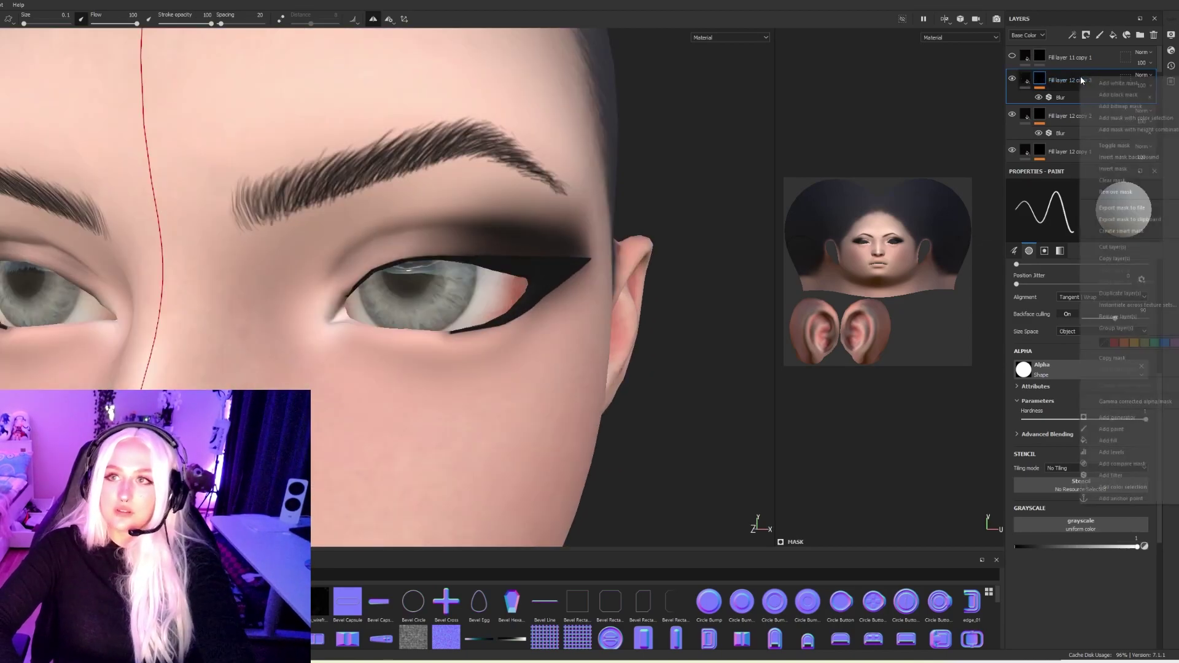
pyautogui.click(1048, 80)
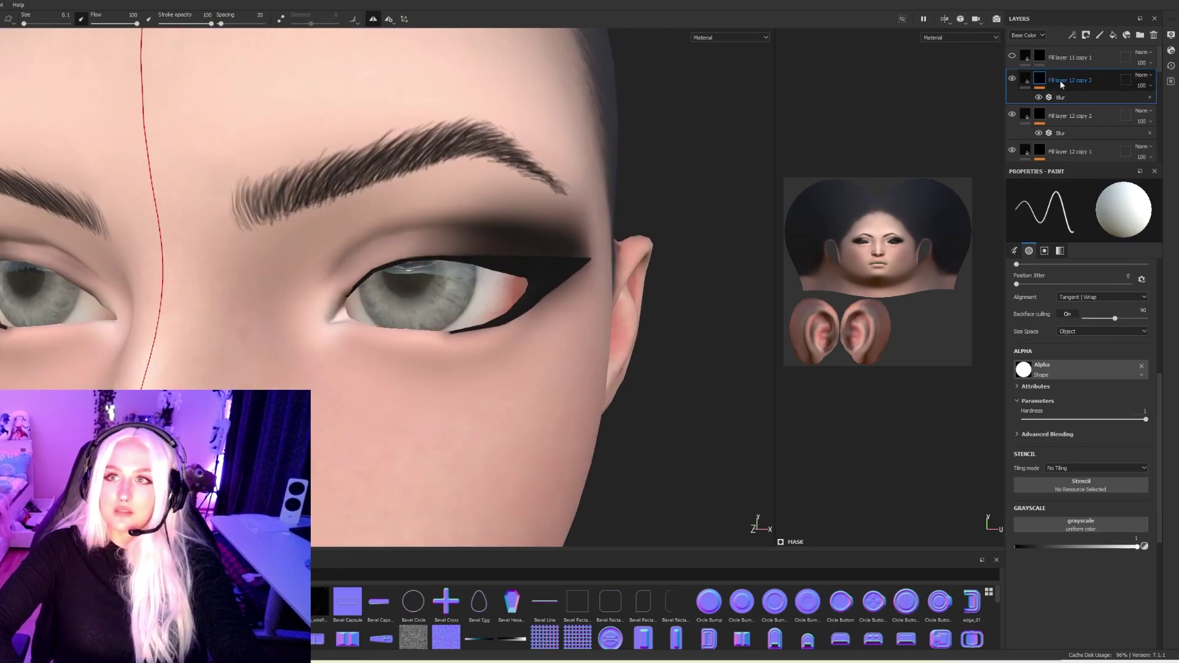
pyautogui.rightClick(1060, 80)
pyautogui.click(1087, 97)
pyautogui.rightClick(1061, 82)
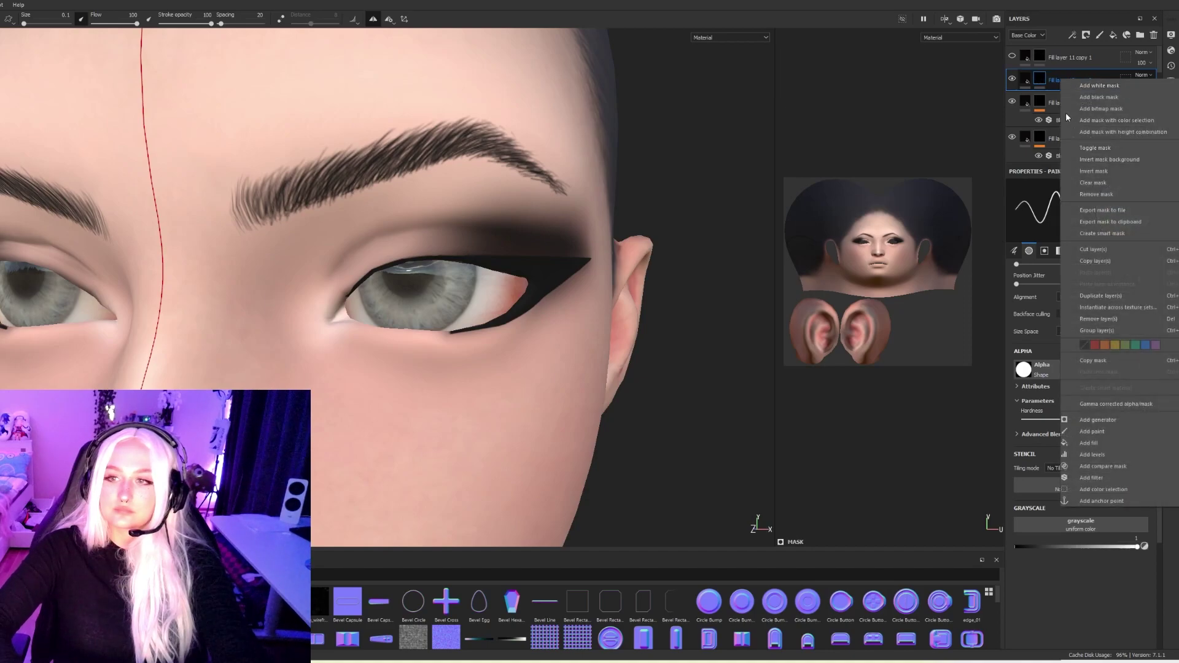
pyautogui.click(1107, 478)
pyautogui.click(1056, 208)
pyautogui.click(1146, 237)
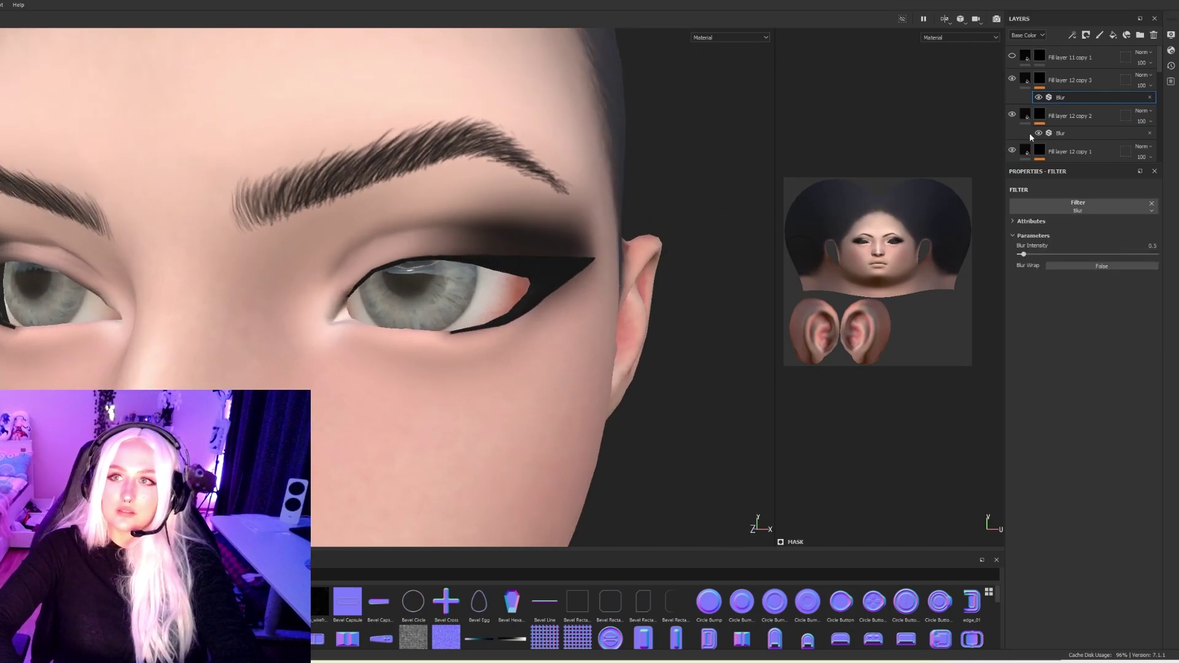
# Paint a thick dark ring around the eye along both lids on Fill layer 12 copy 3's mask, using brush size 0.84.
pyautogui.click(1039, 78)
pyautogui.scroll(1, 426, 286)
pyautogui.scroll(1, 430, 299)
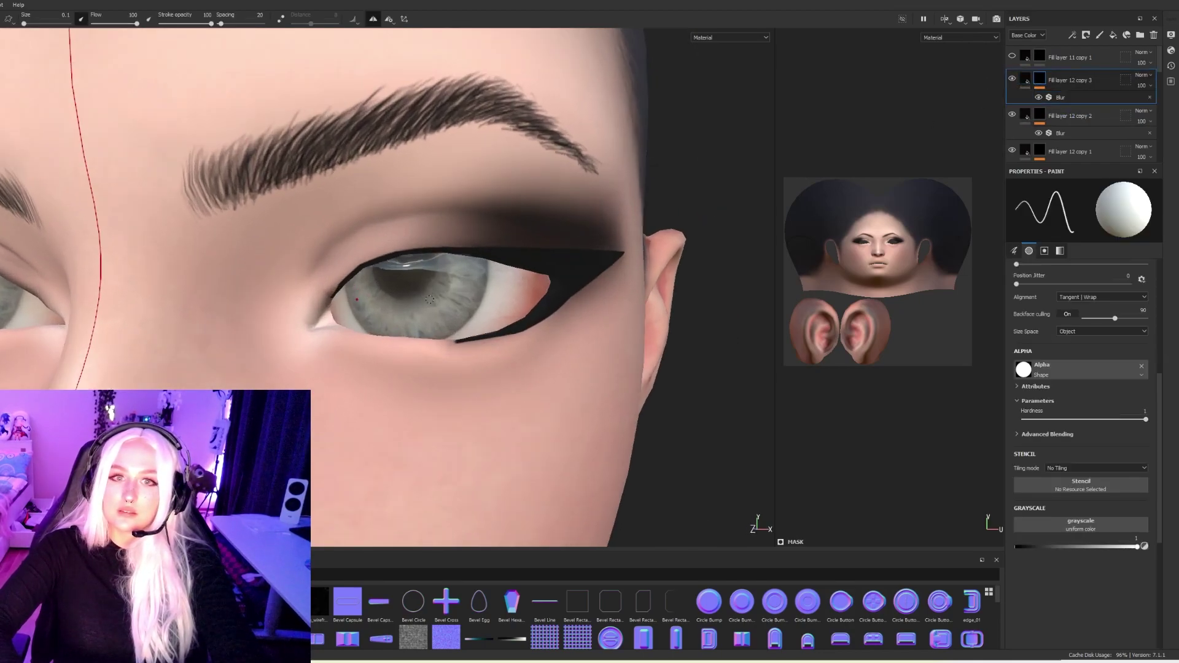
pyautogui.moveTo(312, 322)
pyautogui.mouseDown()
pyautogui.moveTo(333, 298)
pyautogui.moveTo(314, 300)
pyautogui.moveTo(362, 253)
pyautogui.moveTo(409, 232)
pyautogui.moveTo(547, 253)
pyautogui.moveTo(529, 316)
pyautogui.moveTo(465, 333)
pyautogui.mouseUp()
pyautogui.moveTo(314, 320)
pyautogui.mouseDown()
pyautogui.moveTo(384, 345)
pyautogui.moveTo(450, 346)
pyautogui.moveTo(540, 321)
pyautogui.mouseUp()
pyautogui.moveTo(605, 307)
pyautogui.keyDown('alt'); pyautogui.mouseDown(button='right')
pyautogui.moveTo(184, 332)
pyautogui.moveTo(84, 260)
pyautogui.mouseUp(button='right'); pyautogui.keyUp('alt')
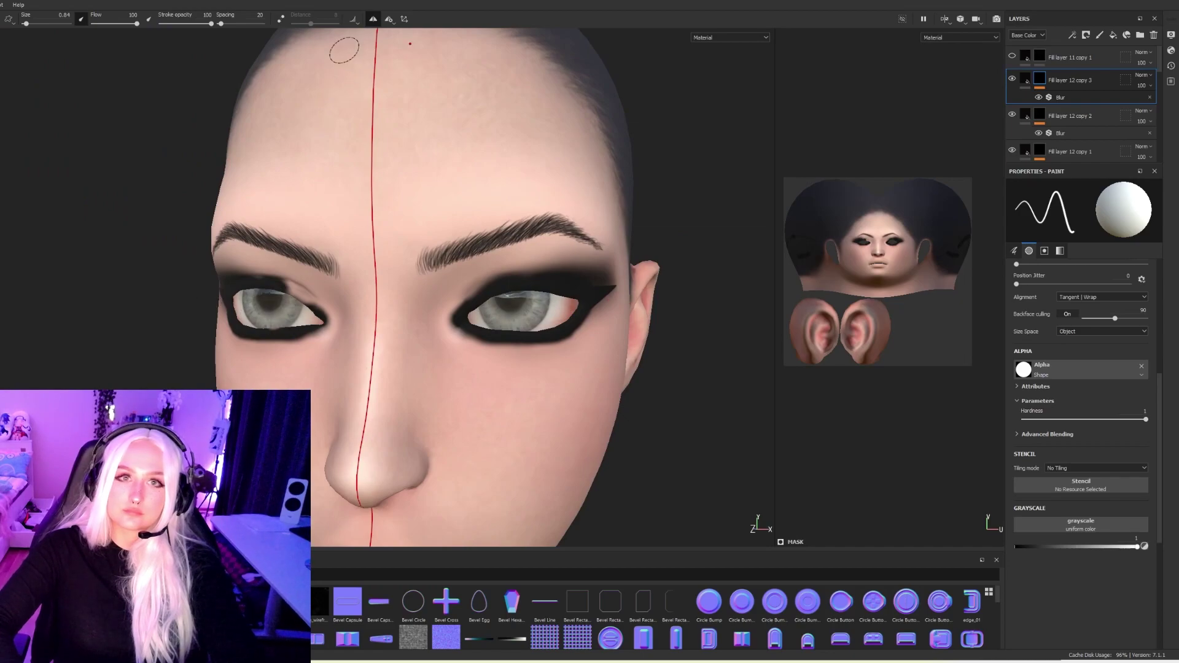
# With symmetry off, fill the gap above the opposite eye's upper lid, and turn symmetry back on.
pyautogui.click(373, 20)
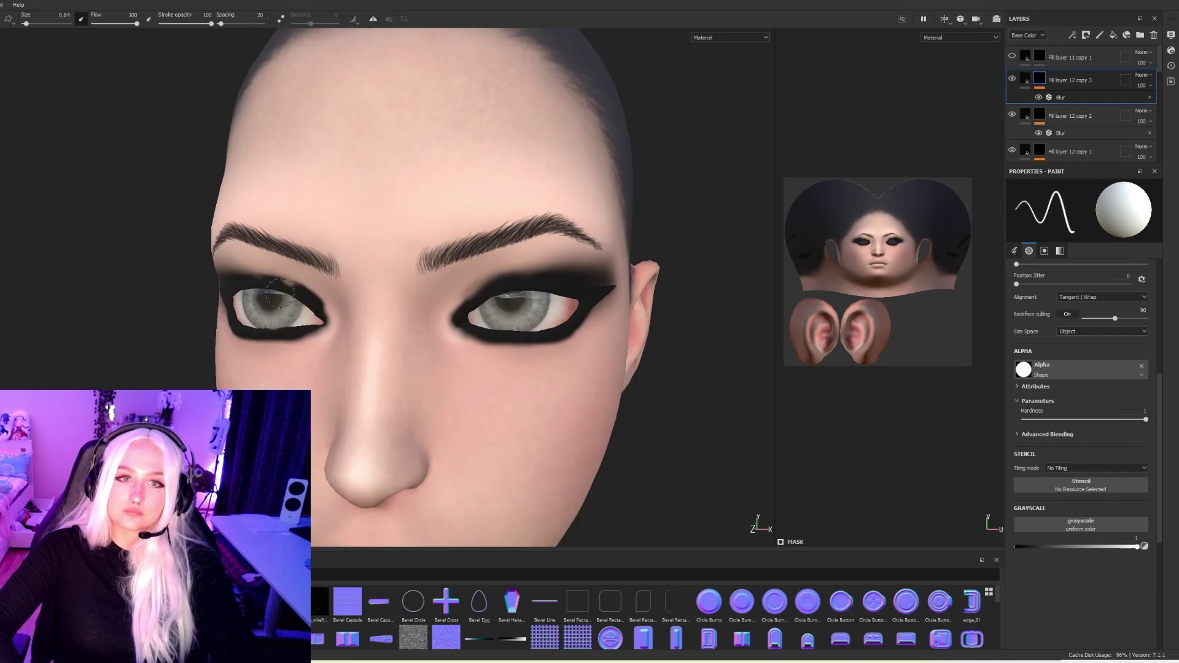
pyautogui.keyDown('alt'); pyautogui.moveTo(289, 288); pyautogui.dragTo(219, 295); pyautogui.keyUp('alt')
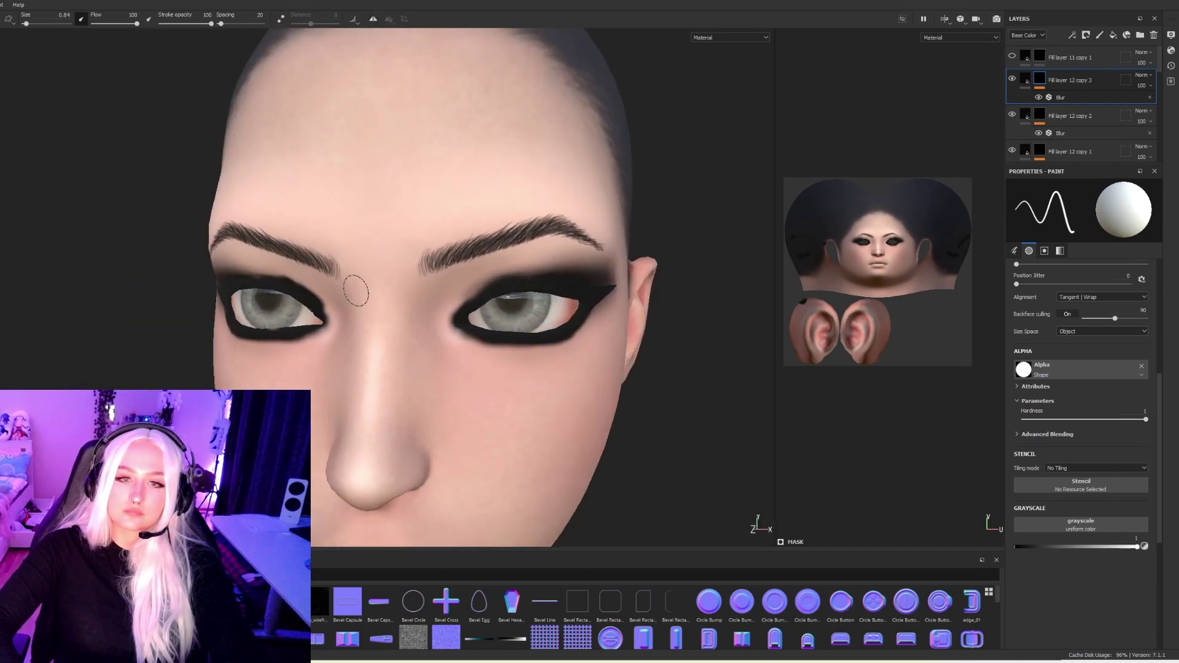
pyautogui.keyDown('alt'); pyautogui.moveTo(376, 290); pyautogui.dragTo(341, 282, button='middle'); pyautogui.keyUp('alt')
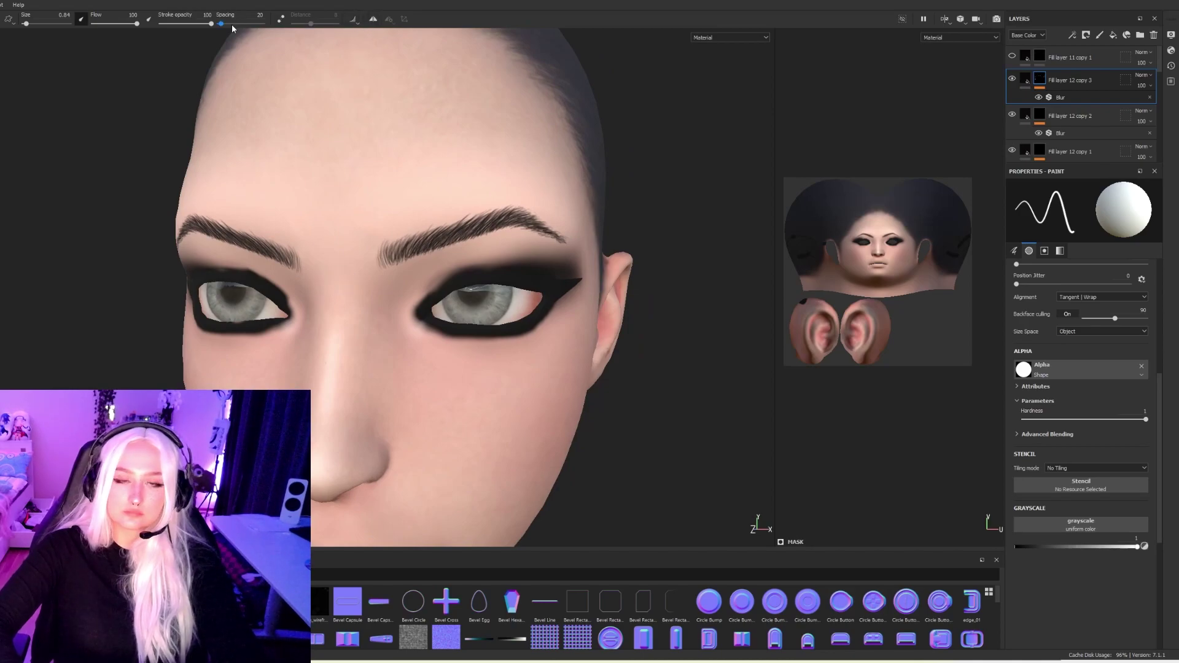
pyautogui.click(373, 20)
pyautogui.keyDown('alt'); pyautogui.moveTo(611, 286); pyautogui.dragTo(667, 288); pyautogui.keyUp('alt')
# Set the blur intensity of Fill layer 12 copy 3 to 6.83 to soften the dark ring around the eyes.
pyautogui.click(1074, 97)
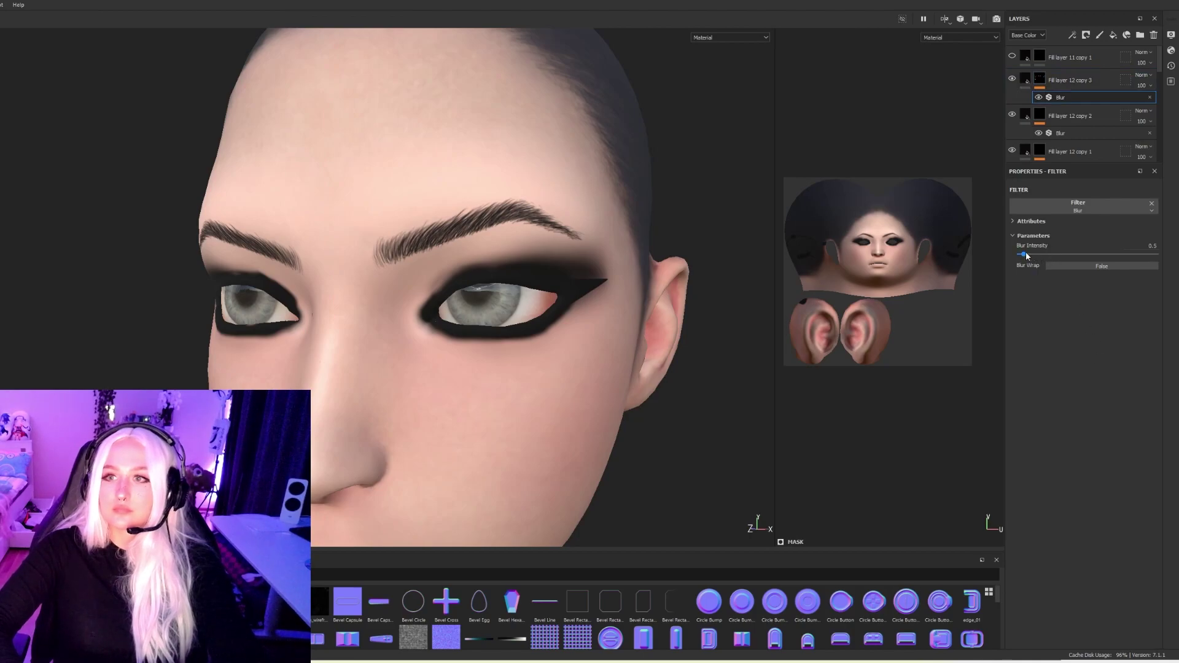
pyautogui.moveTo(1023, 254); pyautogui.dragTo(1058, 257)
pyautogui.keyDown('alt'); pyautogui.moveTo(538, 410); pyautogui.dragTo(265, 360, button='right'); pyautogui.keyUp('alt')
pyautogui.keyDown('alt'); pyautogui.moveTo(265, 361); pyautogui.dragTo(450, 345); pyautogui.keyUp('alt')
pyautogui.keyDown('alt'); pyautogui.moveTo(495, 356); pyautogui.dragTo(473, 369, button='right'); pyautogui.keyUp('alt')
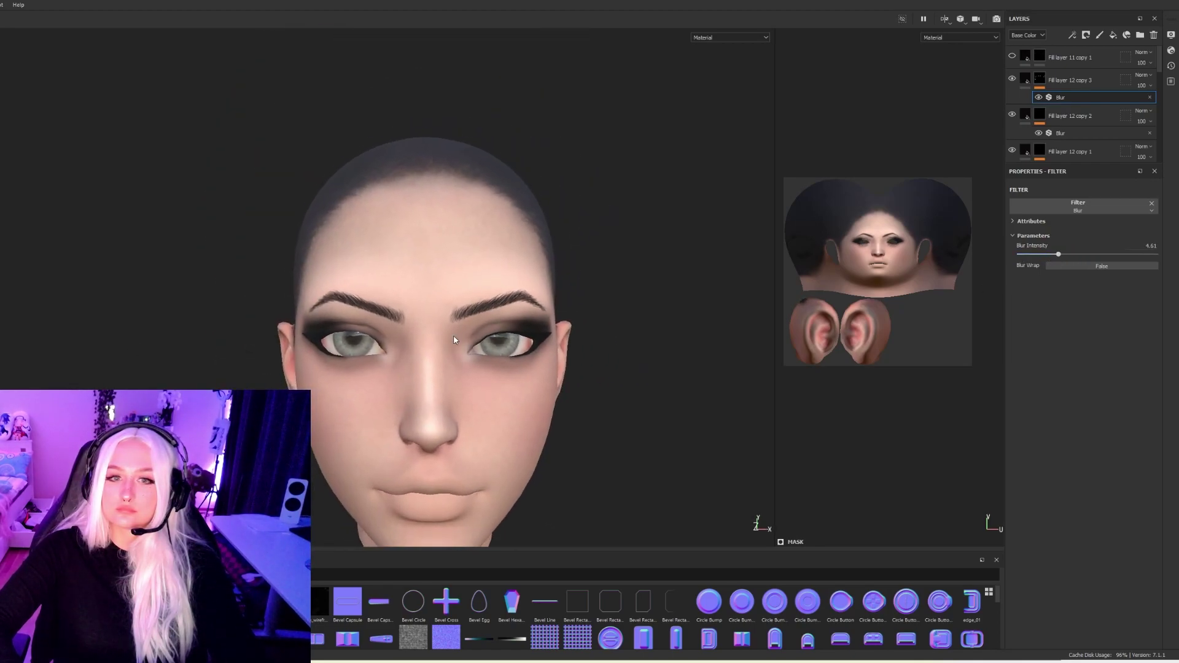
pyautogui.keyDown('alt'); pyautogui.moveTo(473, 368); pyautogui.dragTo(450, 341, button='middle'); pyautogui.keyUp('alt')
pyautogui.click(1072, 254)
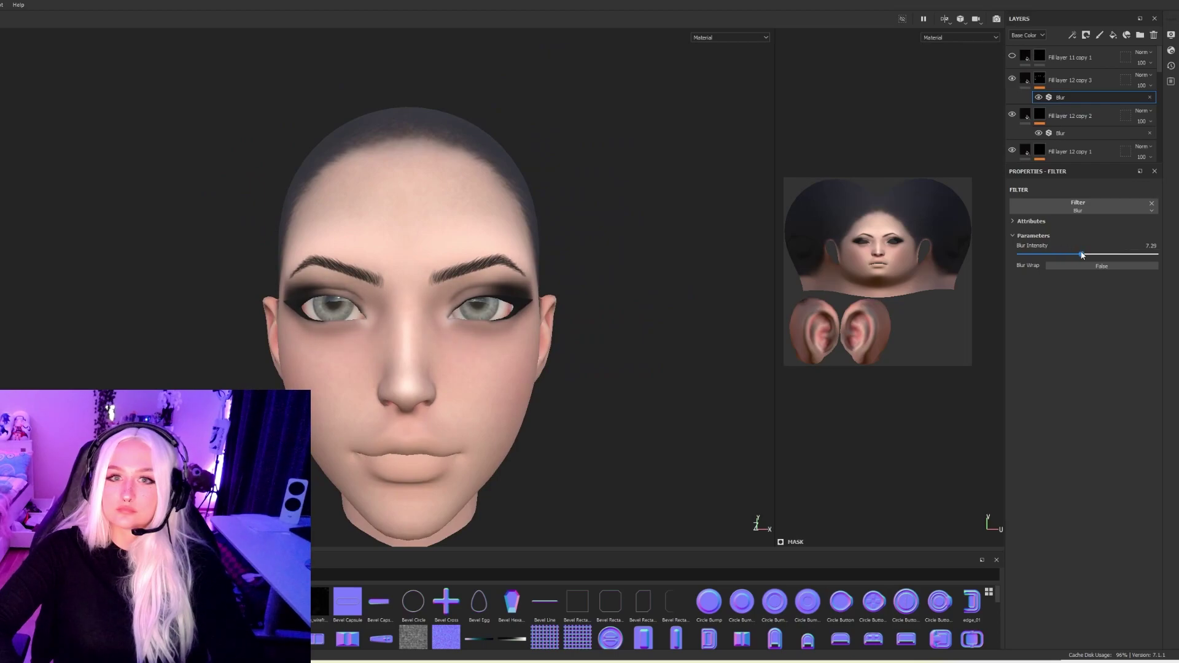
pyautogui.moveTo(1082, 255); pyautogui.dragTo(1078, 254)
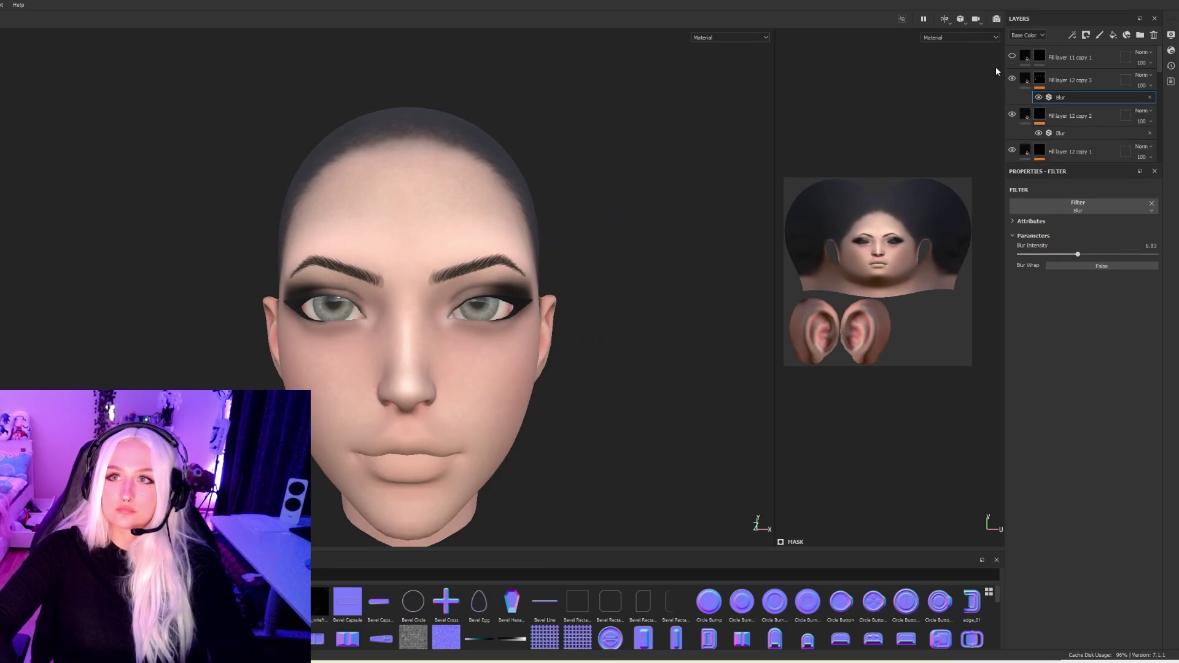
# Compare the face with Fill layer 12 copy 3 hidden and visible, leaving it visible.
pyautogui.click(1012, 78)
pyautogui.click(1012, 78)
pyautogui.click(1012, 79)
pyautogui.click(1012, 78)
pyautogui.keyDown('alt'); pyautogui.moveTo(548, 280); pyautogui.dragTo(506, 266); pyautogui.keyUp('alt')
pyautogui.keyDown('alt'); pyautogui.moveTo(506, 266); pyautogui.dragTo(737, 326, button='right'); pyautogui.keyUp('alt')
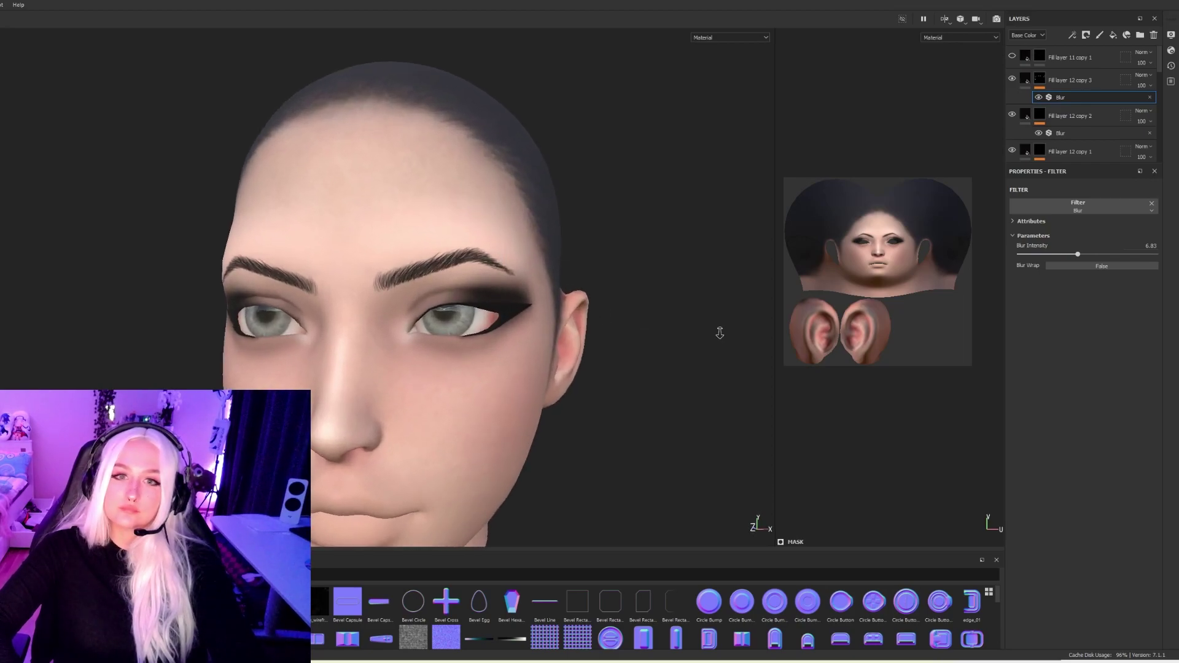
# Move the white highlight layer, Fill layer 8, to the top of the layer stack.
pyautogui.scroll(-5, 1065, 97)
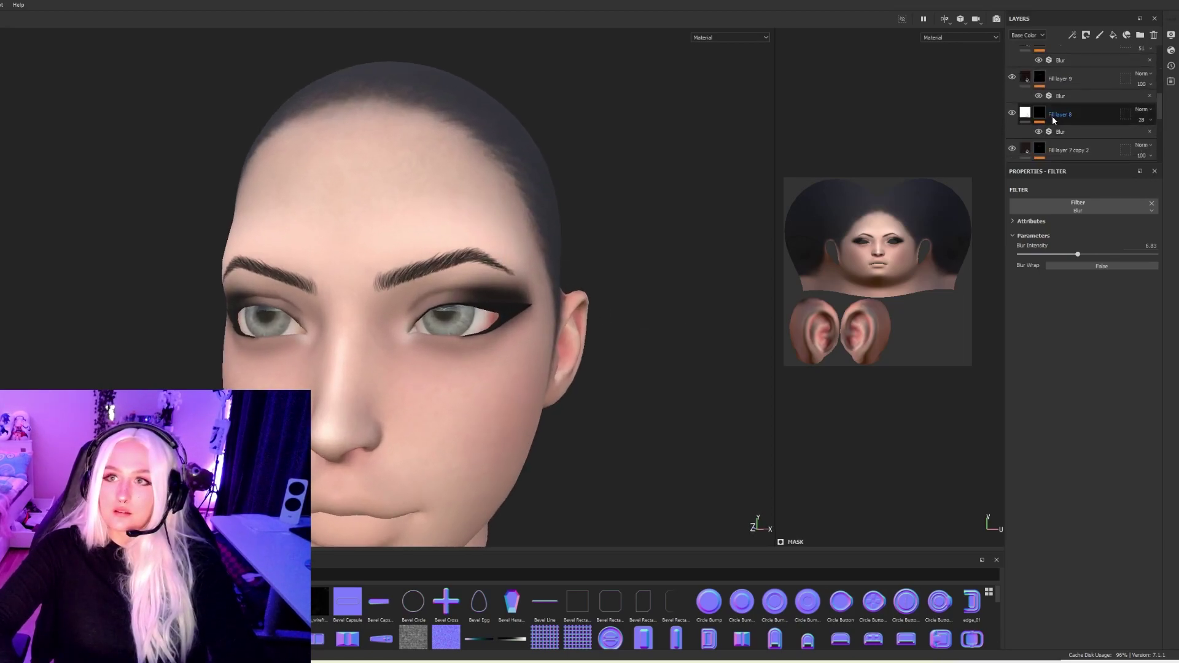
pyautogui.moveTo(1070, 114)
pyautogui.mouseDown()
pyautogui.moveTo(1089, 58)
pyautogui.moveTo(1077, 37)
pyautogui.moveTo(1079, 54)
pyautogui.mouseUp()
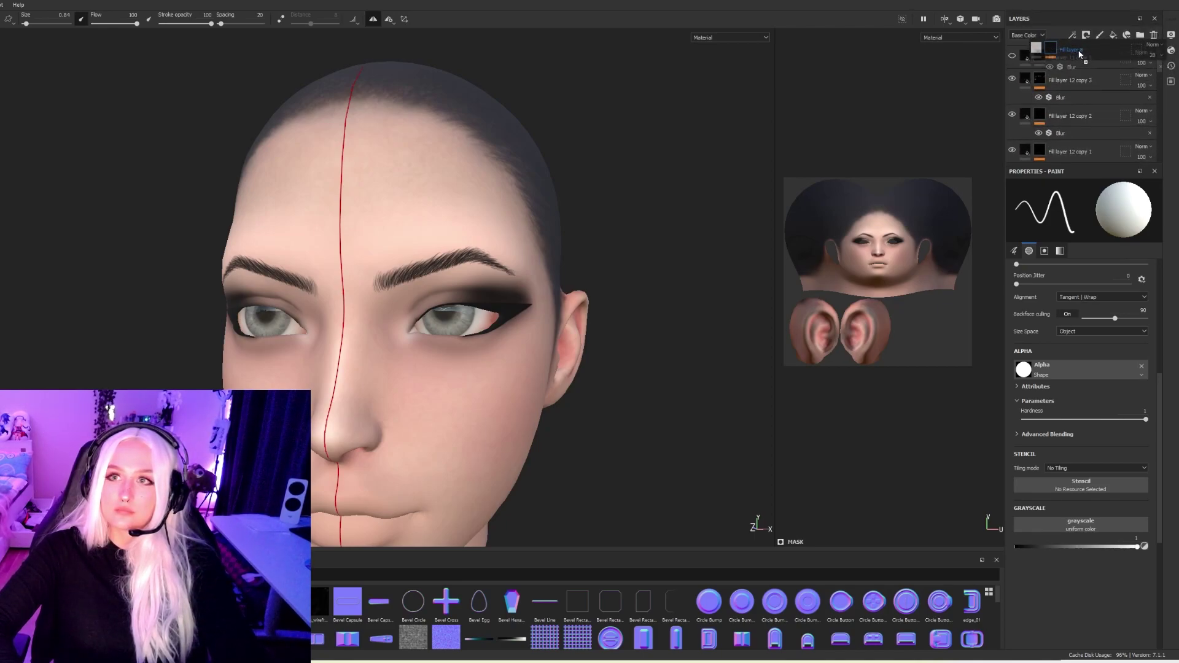
pyautogui.moveTo(1080, 54); pyautogui.dragTo(1075, 48)
pyautogui.keyDown('alt'); pyautogui.moveTo(507, 302); pyautogui.dragTo(662, 329); pyautogui.keyUp('alt')
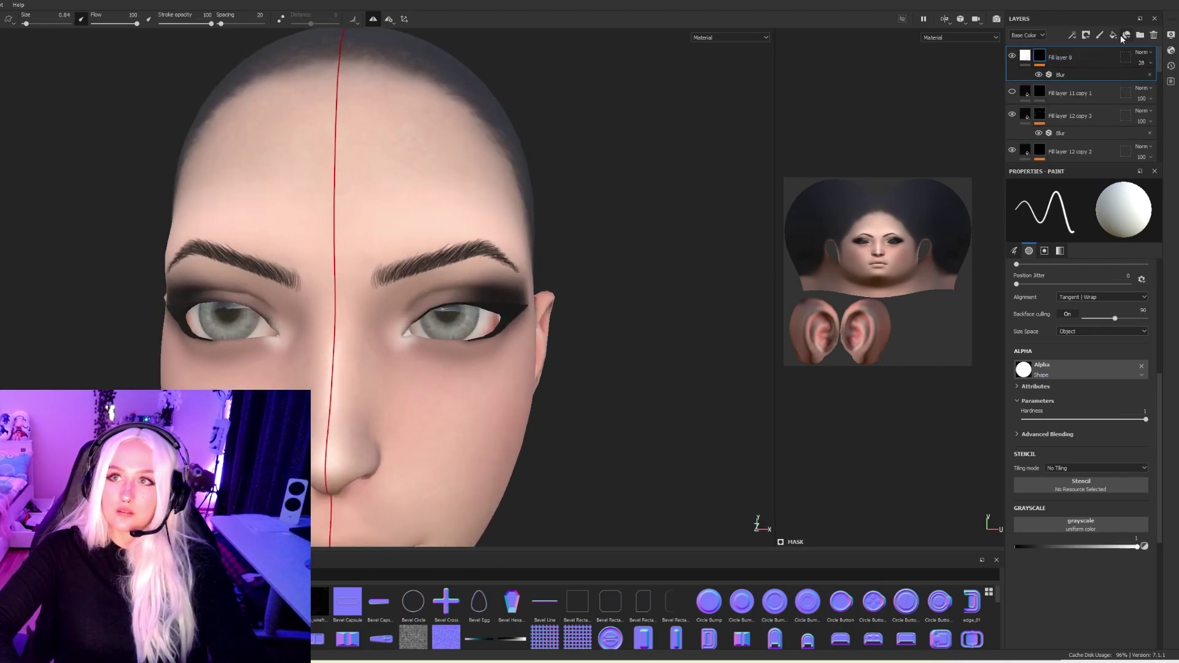
# Add a fill layer above Fill layer 8 with base color b37c7c, only the color channel enabled and a black mask.
pyautogui.click(1121, 38)
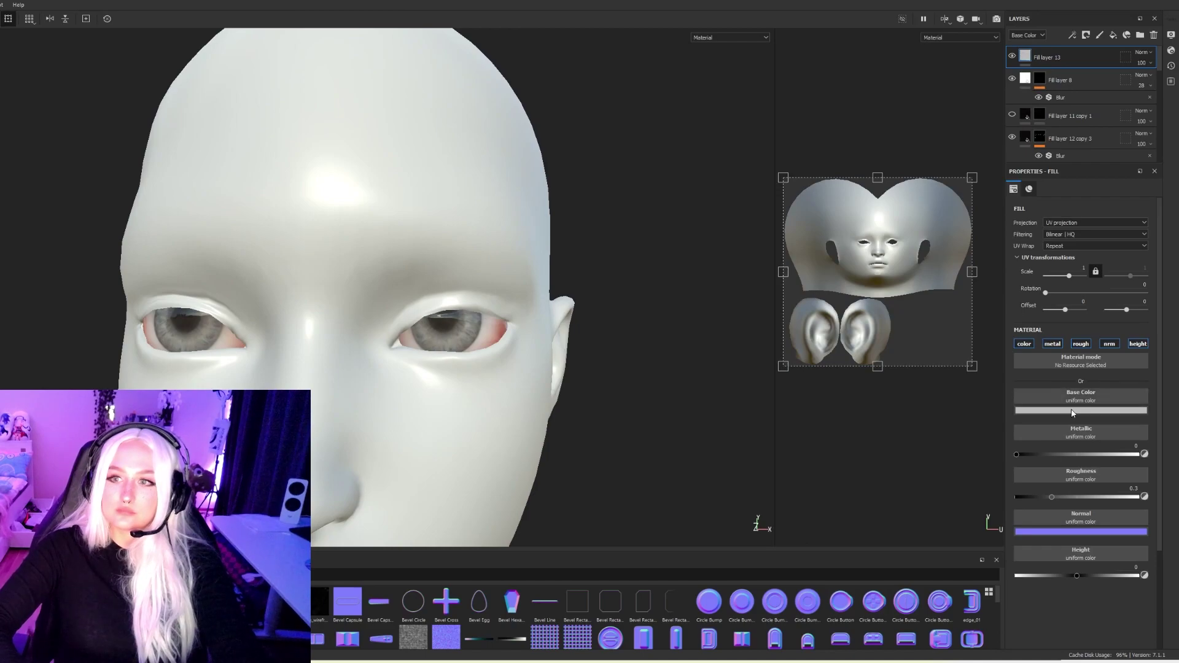
pyautogui.click(1072, 411)
pyautogui.moveTo(1094, 469); pyautogui.dragTo(1096, 454)
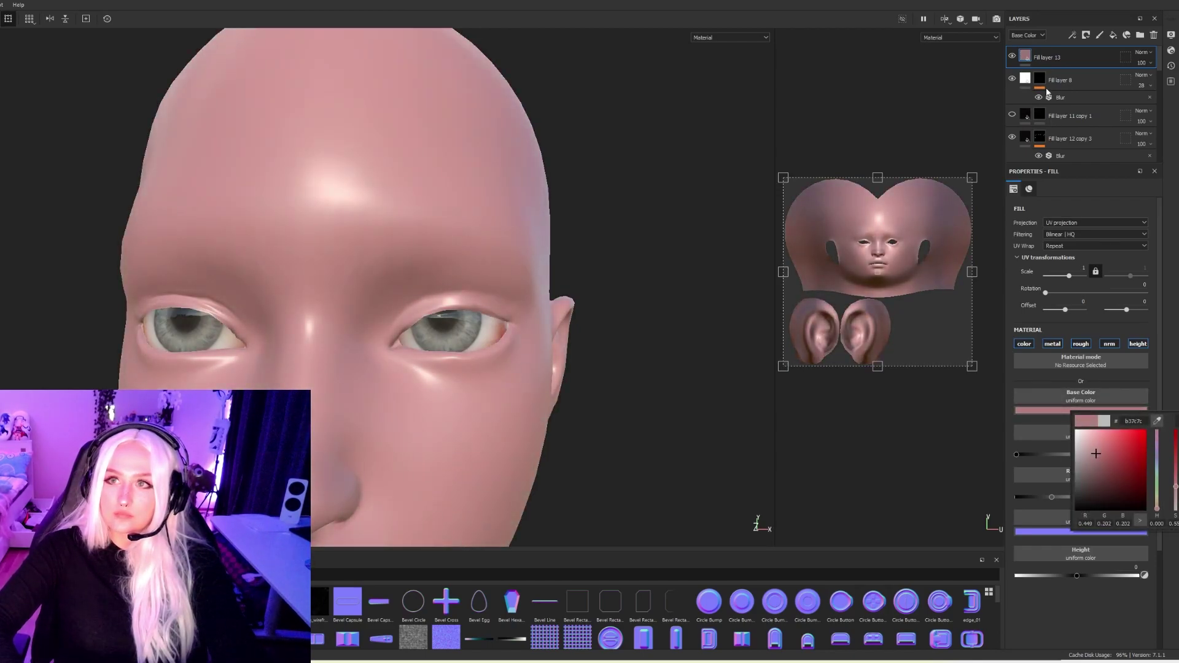
pyautogui.rightClick(1055, 57)
pyautogui.press('Escape')
pyautogui.click(1052, 343)
pyautogui.click(1080, 344)
pyautogui.click(1113, 344)
pyautogui.rightClick(1066, 62)
pyautogui.click(1099, 68)
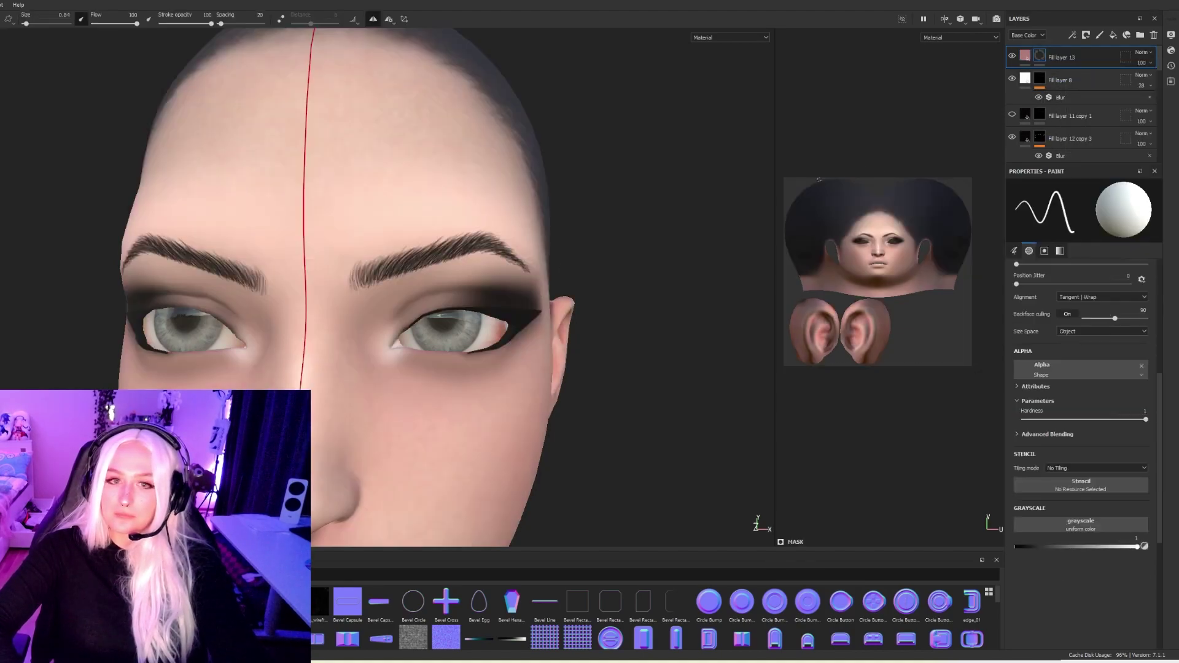
# Paint the inner corners of the eyes pink on Fill layer 13's mask, using brush size 0.1.
pyautogui.scroll(10, 566, 402)
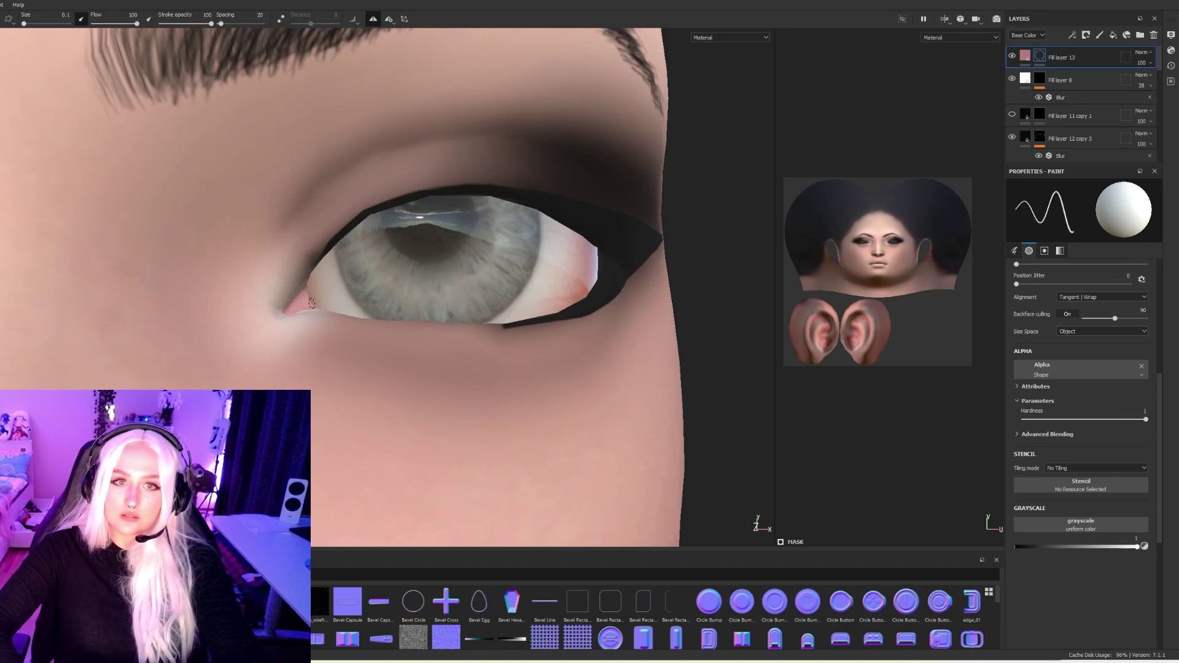
pyautogui.scroll(-10, 348, 306)
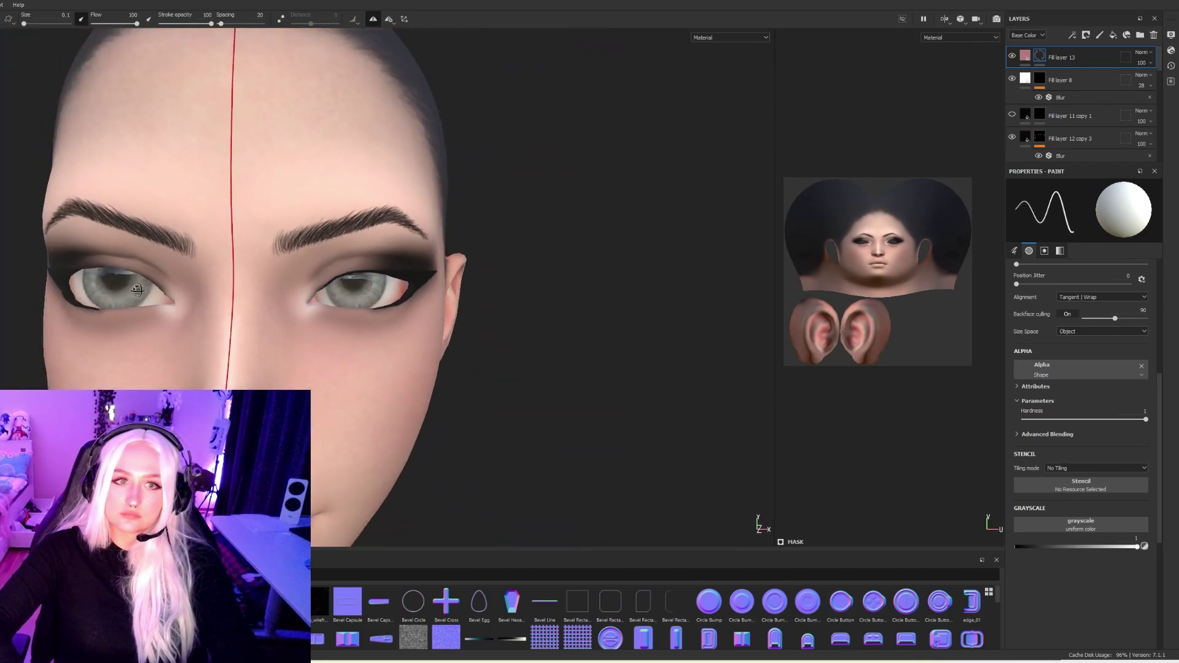
pyautogui.keyDown('alt'); pyautogui.moveTo(124, 288); pyautogui.dragTo(310, 353, button='right'); pyautogui.keyUp('alt')
pyautogui.keyDown('alt'); pyautogui.moveTo(360, 353); pyautogui.dragTo(295, 360, button='middle'); pyautogui.keyUp('alt')
pyautogui.keyDown('alt'); pyautogui.moveTo(362, 291); pyautogui.dragTo(458, 375, button='right'); pyautogui.keyUp('alt')
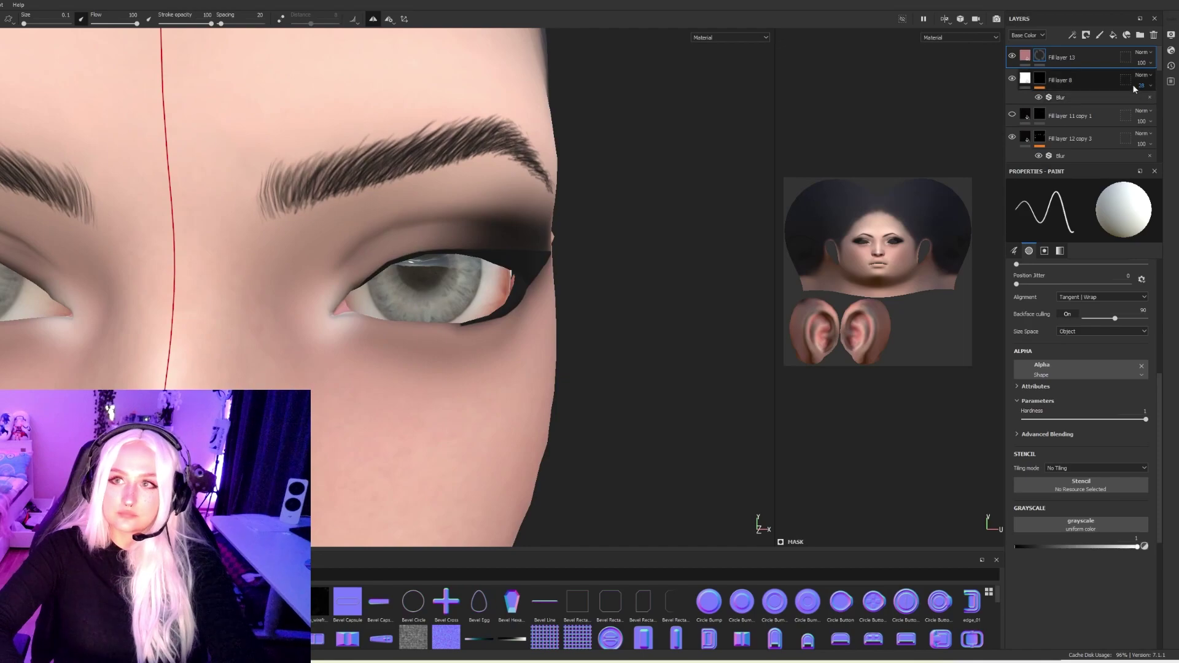
# Change Fill layer 13's base color to a darker dusty rose and check the inner eye corners on the face.
pyautogui.click(1025, 55)
pyautogui.click(1076, 411)
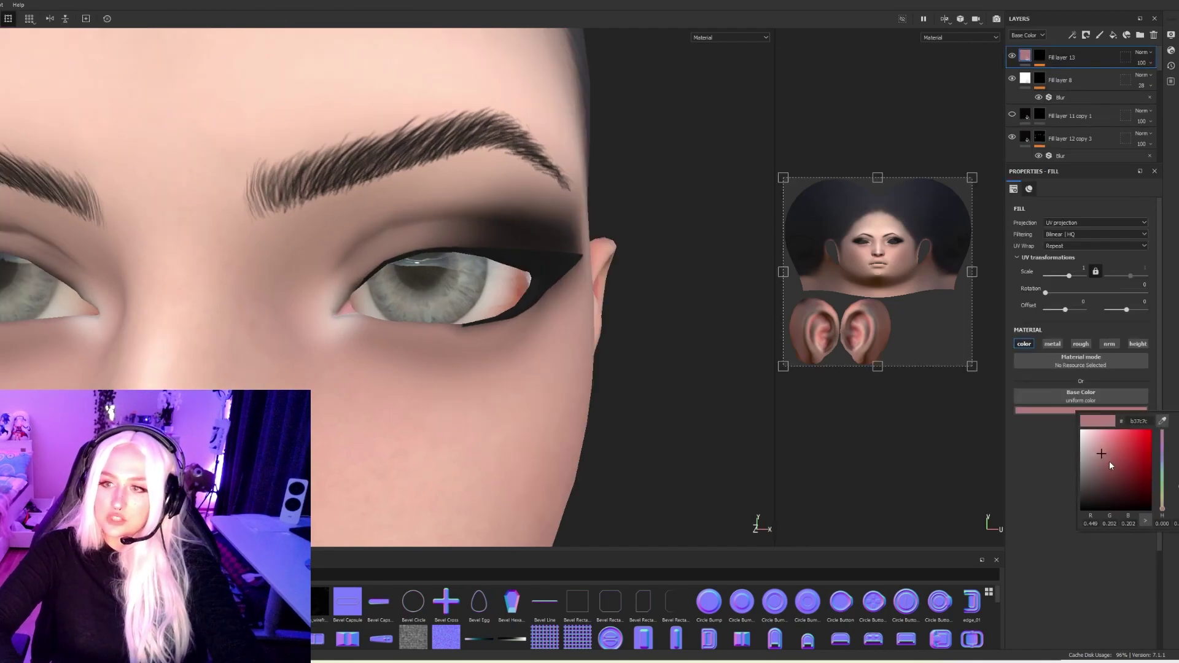
pyautogui.moveTo(1108, 461); pyautogui.dragTo(1100, 465)
pyautogui.keyDown('alt'); pyautogui.moveTo(491, 416); pyautogui.dragTo(50, 252, button='right'); pyautogui.keyUp('alt')
pyautogui.keyDown('alt'); pyautogui.moveTo(380, 385); pyautogui.dragTo(261, 313, button='middle'); pyautogui.keyUp('alt')
pyautogui.keyDown('alt'); pyautogui.moveTo(439, 310); pyautogui.dragTo(674, 416, button='right'); pyautogui.keyUp('alt')
pyautogui.keyDown('alt'); pyautogui.moveTo(553, 375); pyautogui.dragTo(652, 416, button='right'); pyautogui.keyUp('alt')
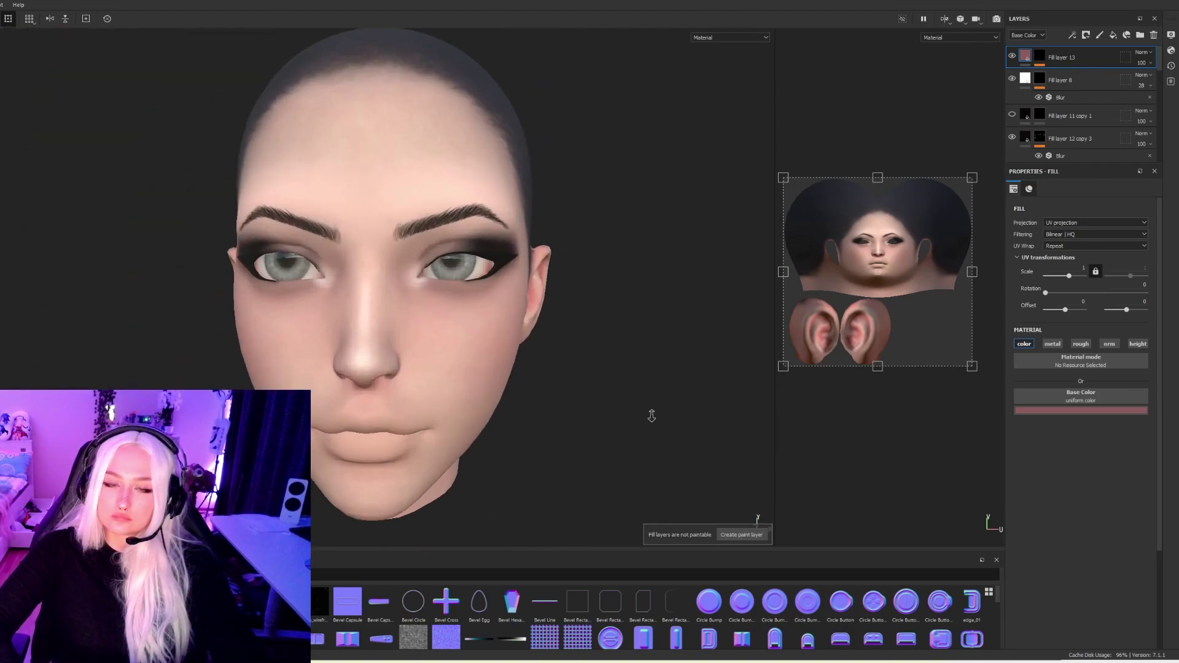
pyautogui.scroll(5, 626, 413)
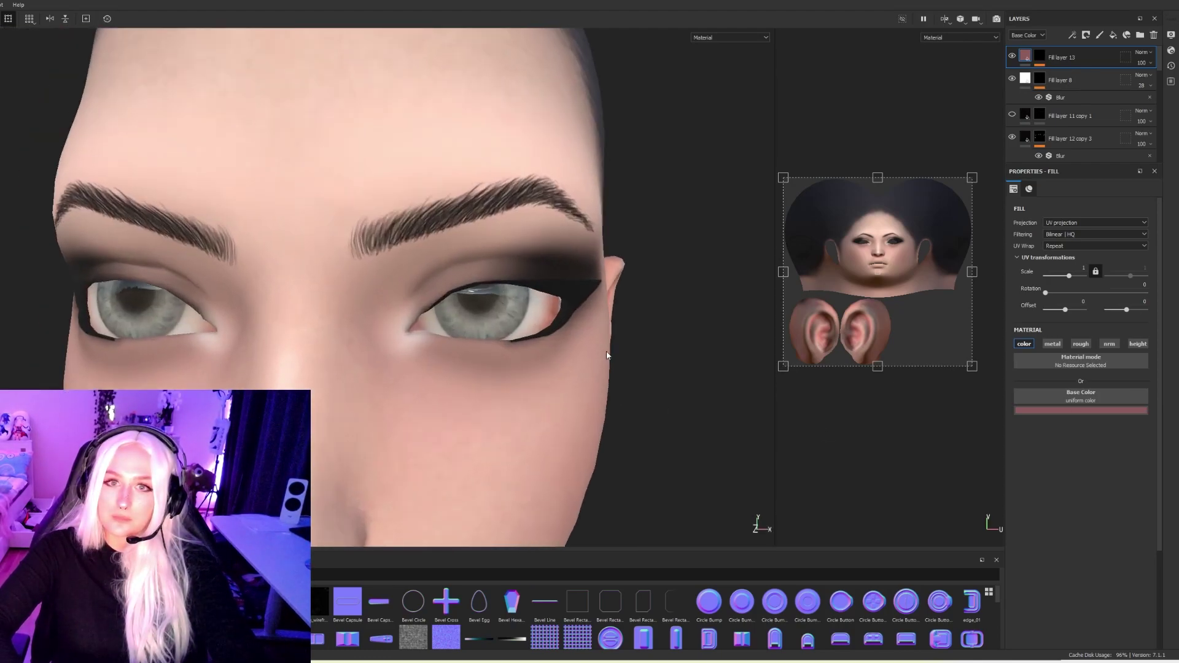
pyautogui.scroll(2, 607, 355)
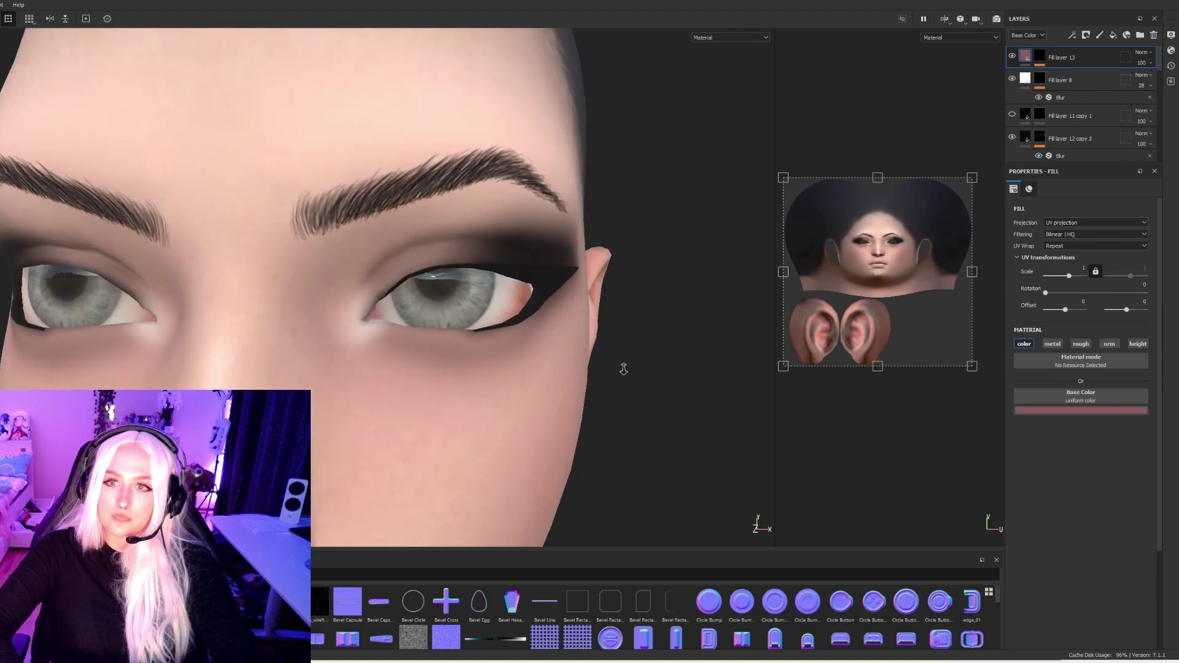
# Add a fill layer at the top of the stack with a light peach base color, only the color channel enabled and a black mask.
pyautogui.click(1113, 35)
pyautogui.click(1098, 411)
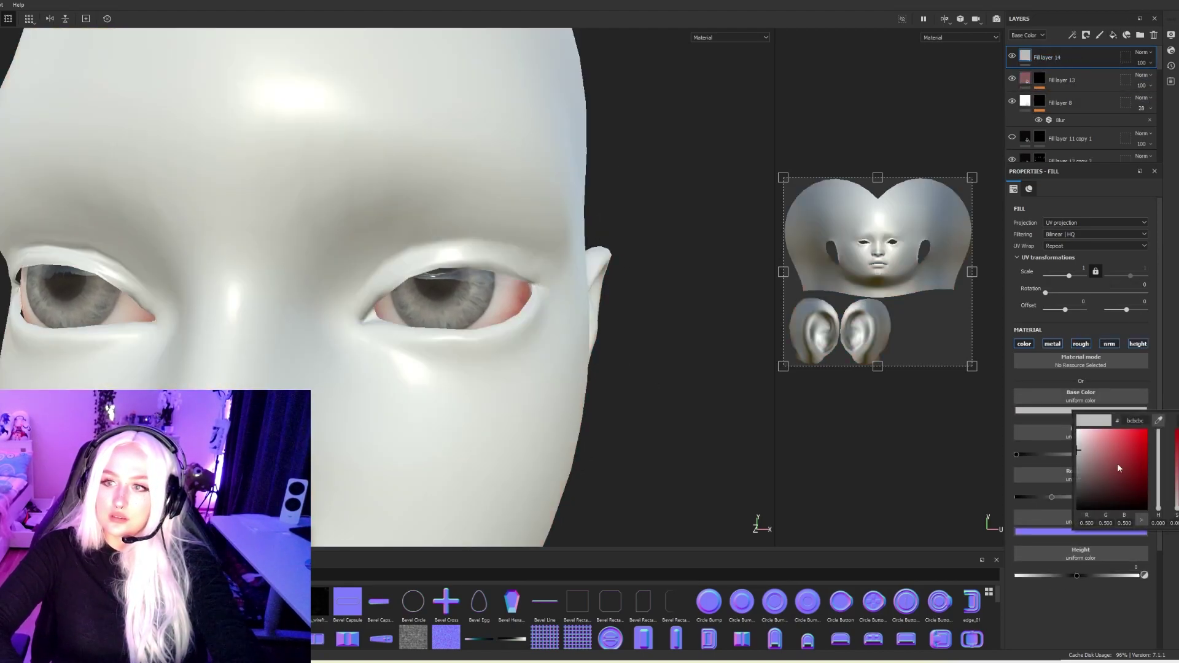
pyautogui.click(1097, 450)
pyautogui.moveTo(1159, 502); pyautogui.dragTo(1159, 506)
pyautogui.moveTo(1108, 430)
pyautogui.mouseDown()
pyautogui.moveTo(1079, 431)
pyautogui.moveTo(1099, 435)
pyautogui.mouseUp()
pyautogui.moveTo(1159, 519); pyautogui.dragTo(1157, 511)
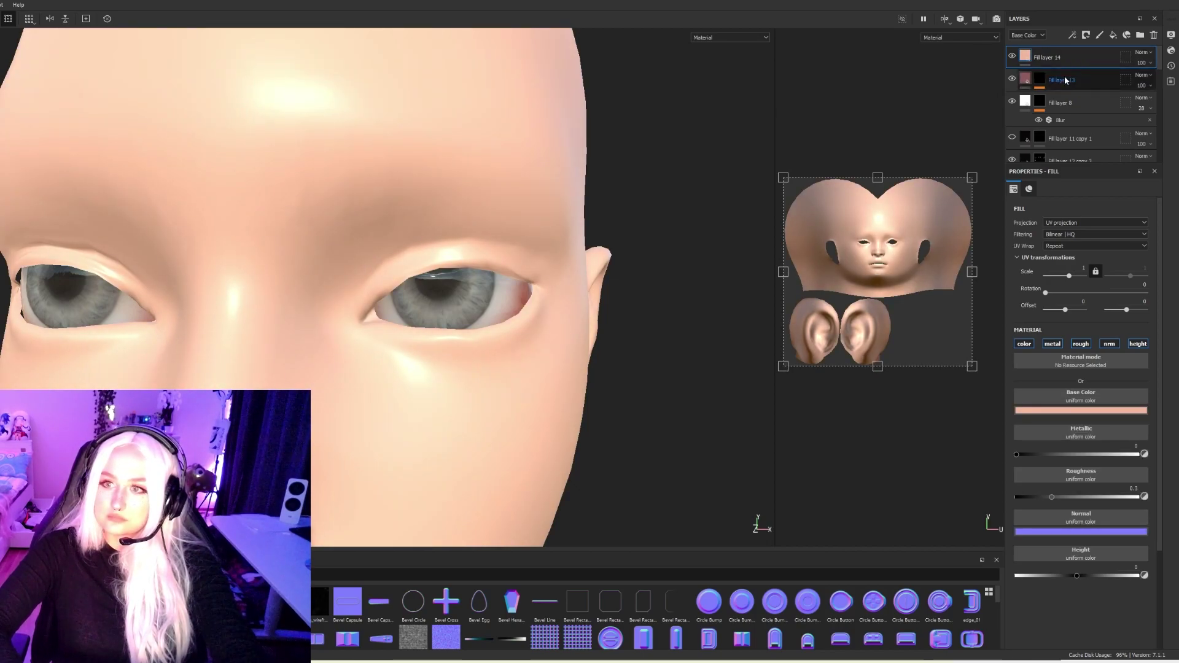
pyautogui.click(1084, 347)
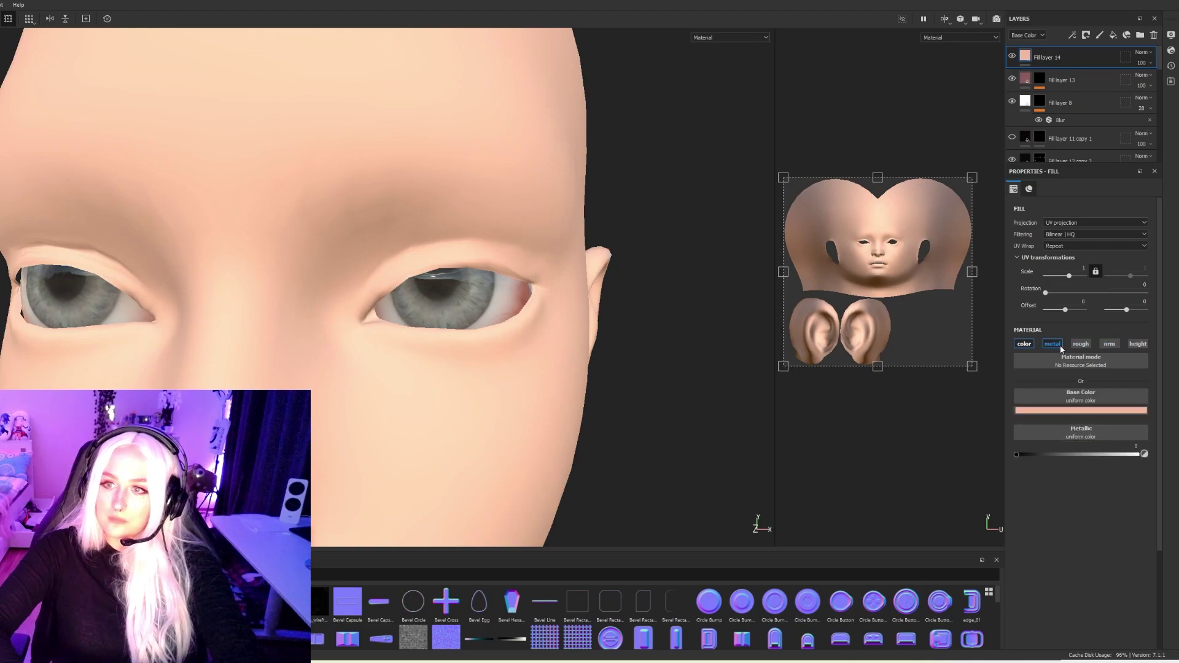
pyautogui.rightClick(1082, 60)
pyautogui.click(1104, 78)
# Paint a peach patch on the upper eyelids on Fill layer 14's mask with brush size 0.1 and symmetry on.
pyautogui.scroll(5, 441, 256)
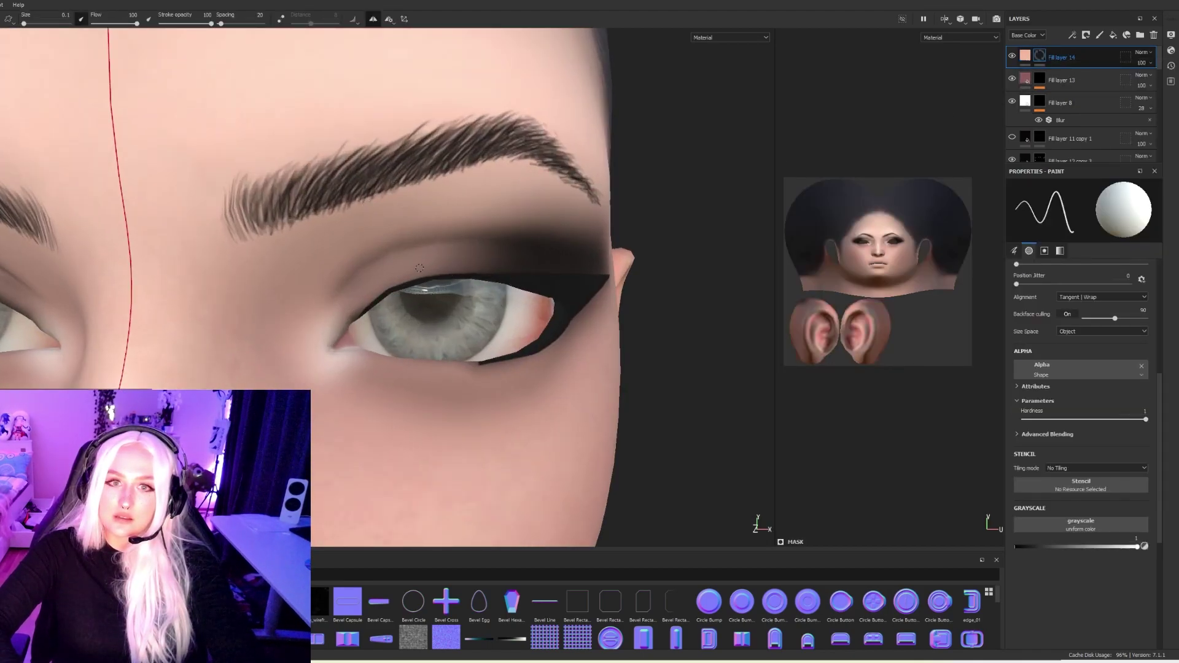
pyautogui.moveTo(402, 268); pyautogui.dragTo(435, 267)
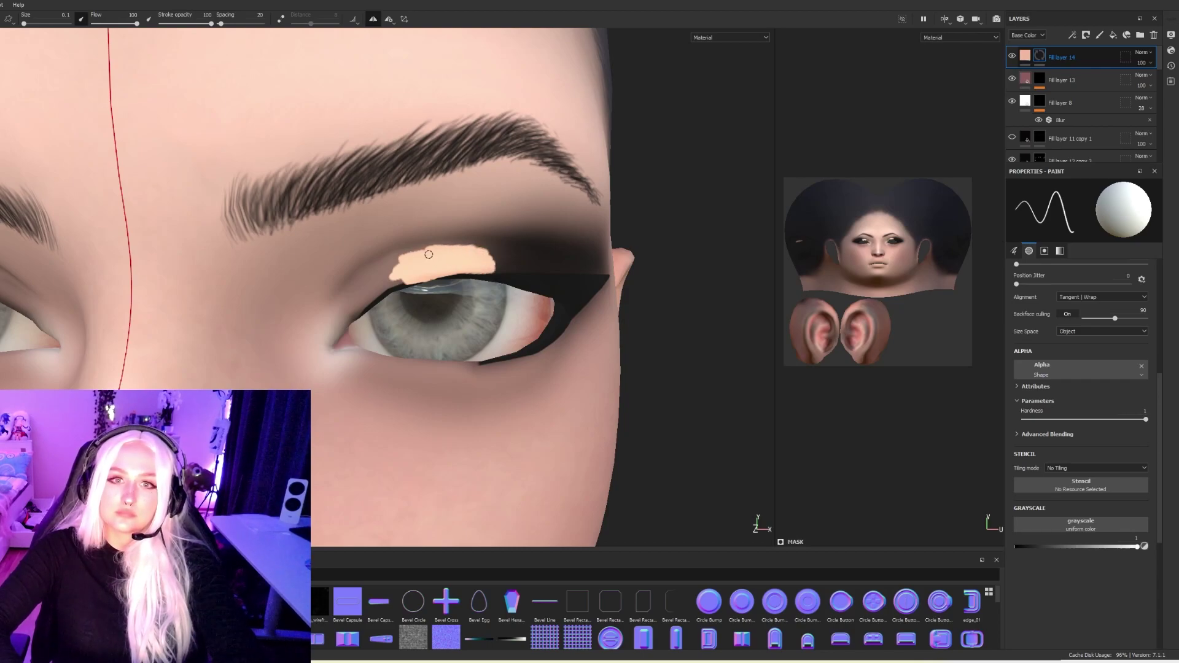
pyautogui.scroll(-5, 413, 283)
pyautogui.scroll(1, 412, 284)
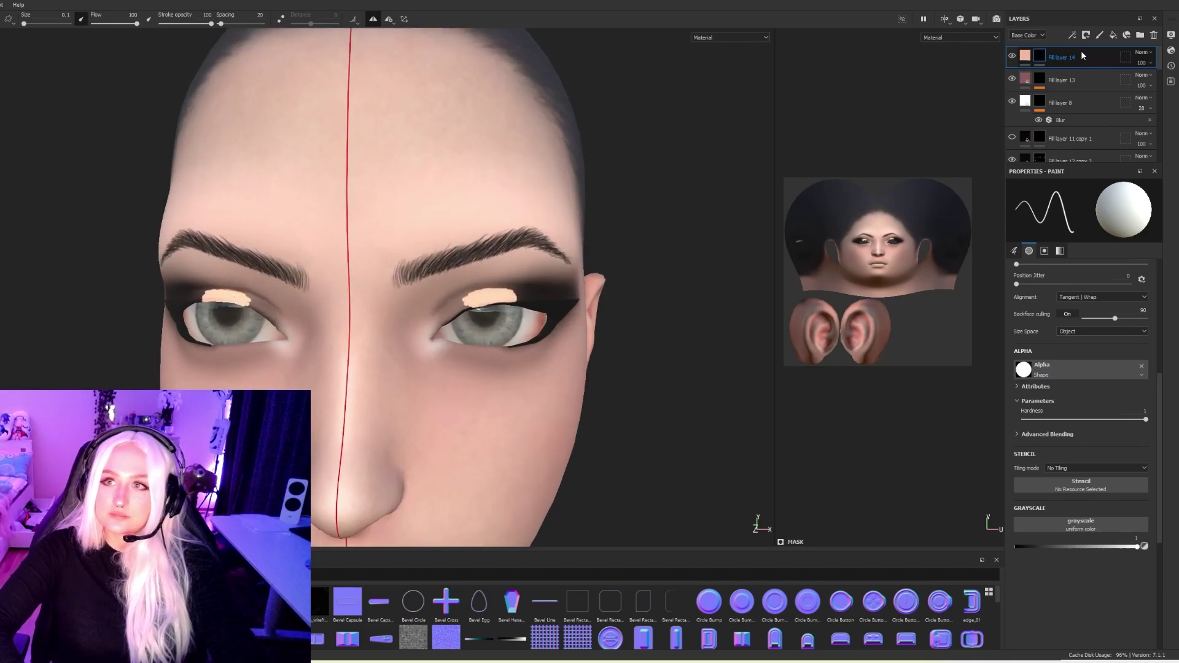
# Move Fill layer 14 down the layer stack to sit directly below Fill layer 11.
pyautogui.moveTo(1082, 57); pyautogui.dragTo(1079, 150)
pyautogui.scroll(-1, 1077, 144)
pyautogui.moveTo(1067, 61); pyautogui.dragTo(1072, 145)
pyautogui.moveTo(1070, 83); pyautogui.dragTo(1062, 126)
pyautogui.scroll(5, 554, 261)
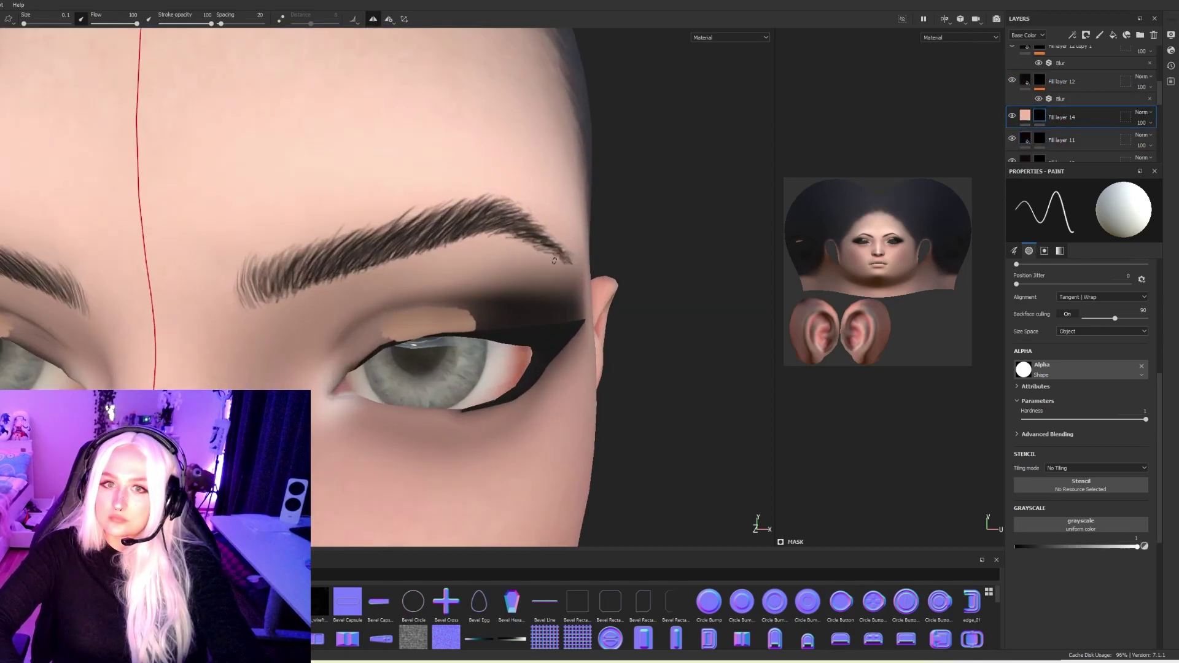
pyautogui.scroll(2, 554, 260)
pyautogui.moveTo(1067, 120); pyautogui.dragTo(1066, 156)
pyautogui.scroll(-2, 472, 317)
pyautogui.scroll(-4, 471, 317)
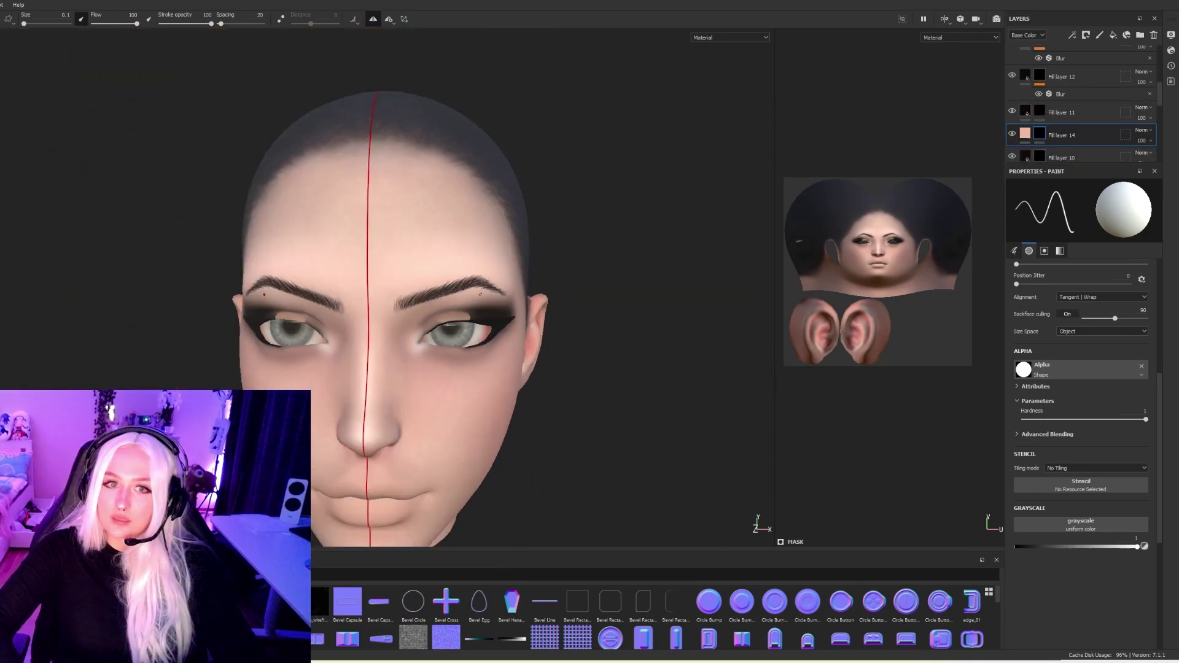
pyautogui.scroll(4, 482, 293)
pyautogui.scroll(2, 482, 292)
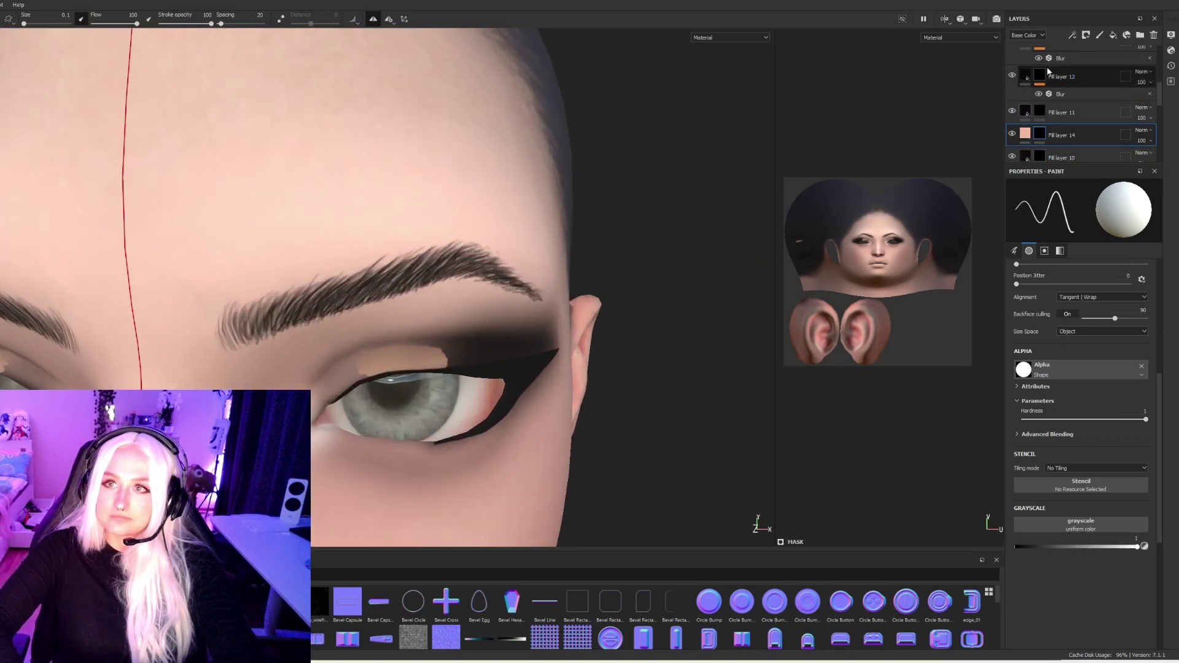
# Add a Blur filter with an intensity of 2.56 to Fill layer 14's mask and check the eyelids on the face.
pyautogui.click(1024, 39)
pyautogui.rightClick(1066, 136)
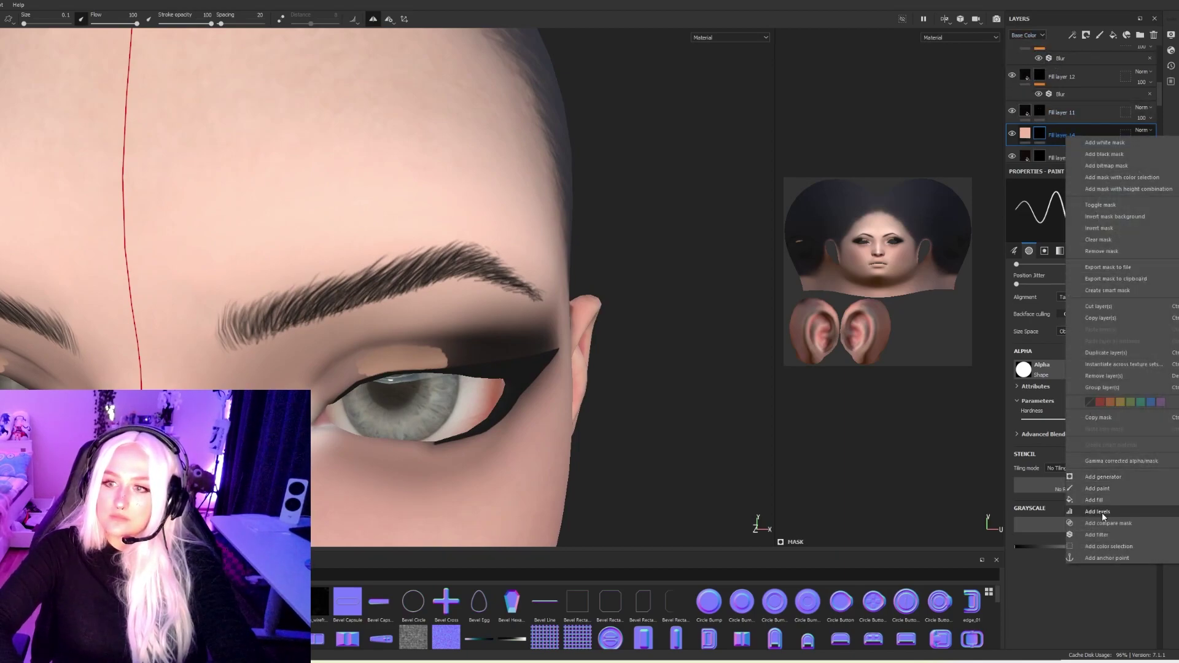
pyautogui.click(1099, 535)
pyautogui.click(1083, 205)
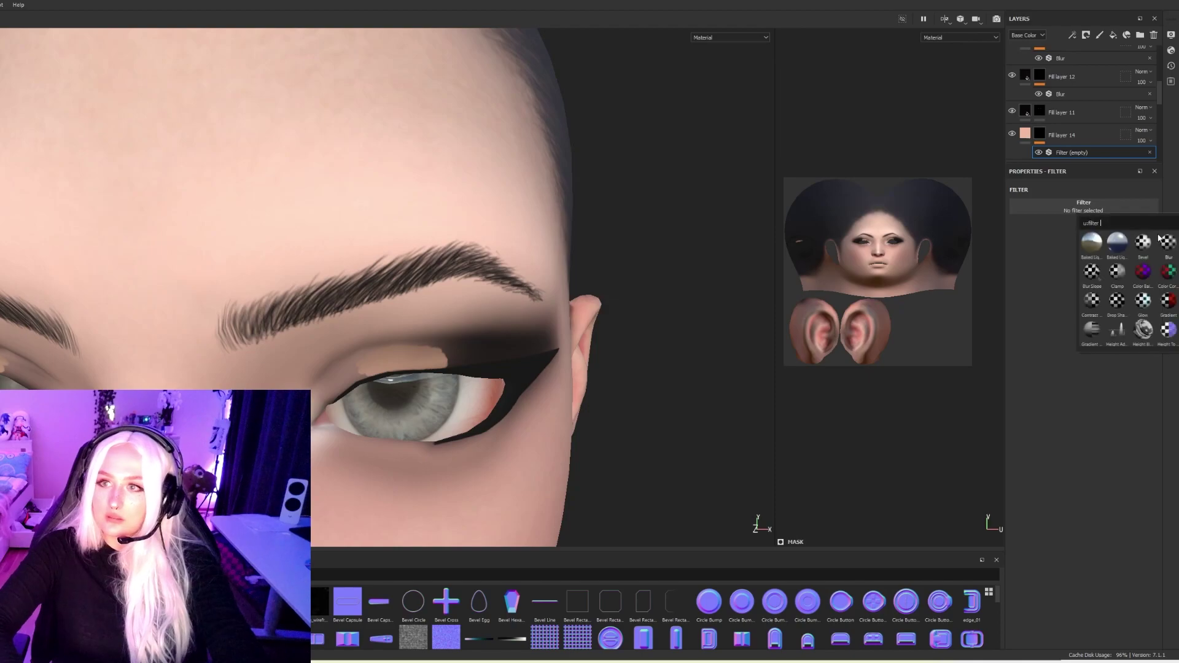
pyautogui.click(1082, 242)
pyautogui.click(1046, 254)
pyautogui.moveTo(1047, 256); pyautogui.dragTo(1048, 258)
pyautogui.scroll(-5, 505, 422)
pyautogui.keyDown('alt'); pyautogui.moveTo(504, 422); pyautogui.dragTo(513, 399); pyautogui.keyUp('alt')
pyautogui.keyDown('alt'); pyautogui.moveTo(527, 495); pyautogui.dragTo(534, 399, button='middle'); pyautogui.keyUp('alt')
pyautogui.scroll(-3, 534, 399)
pyautogui.keyDown('alt'); pyautogui.moveTo(320, 371); pyautogui.dragTo(289, 381); pyautogui.keyUp('alt')
pyautogui.scroll(3, 511, 396)
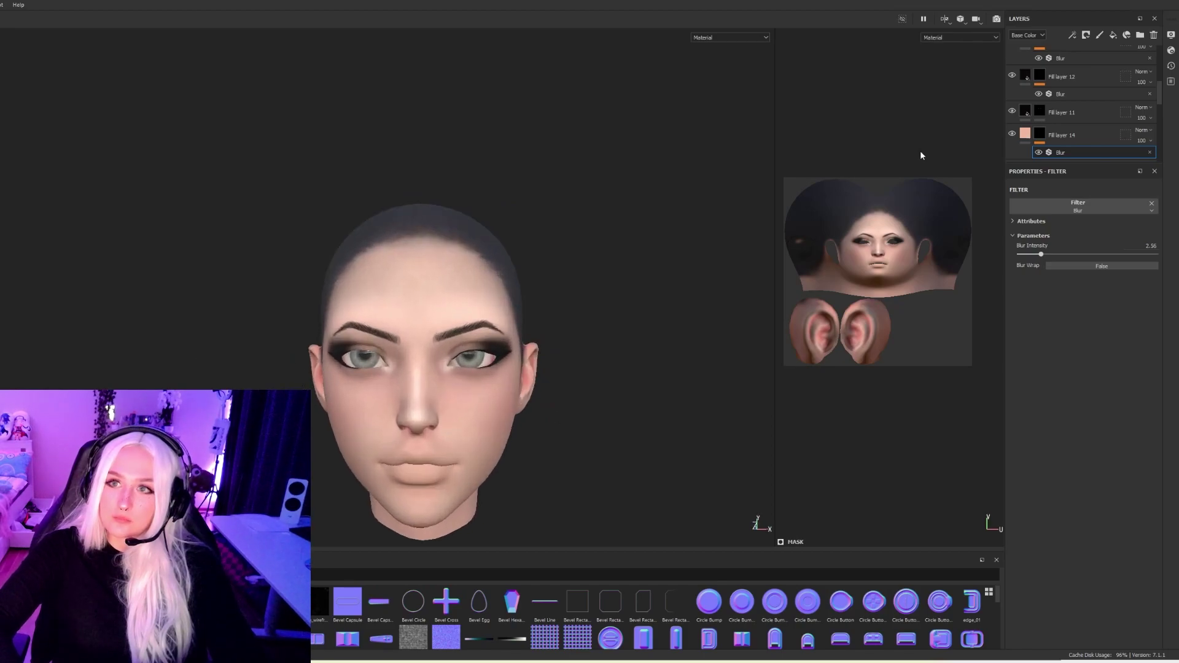
# Change Fill layer 14's base color to a very pale pink and check the eyelid highlight on the face.
pyautogui.click(1022, 135)
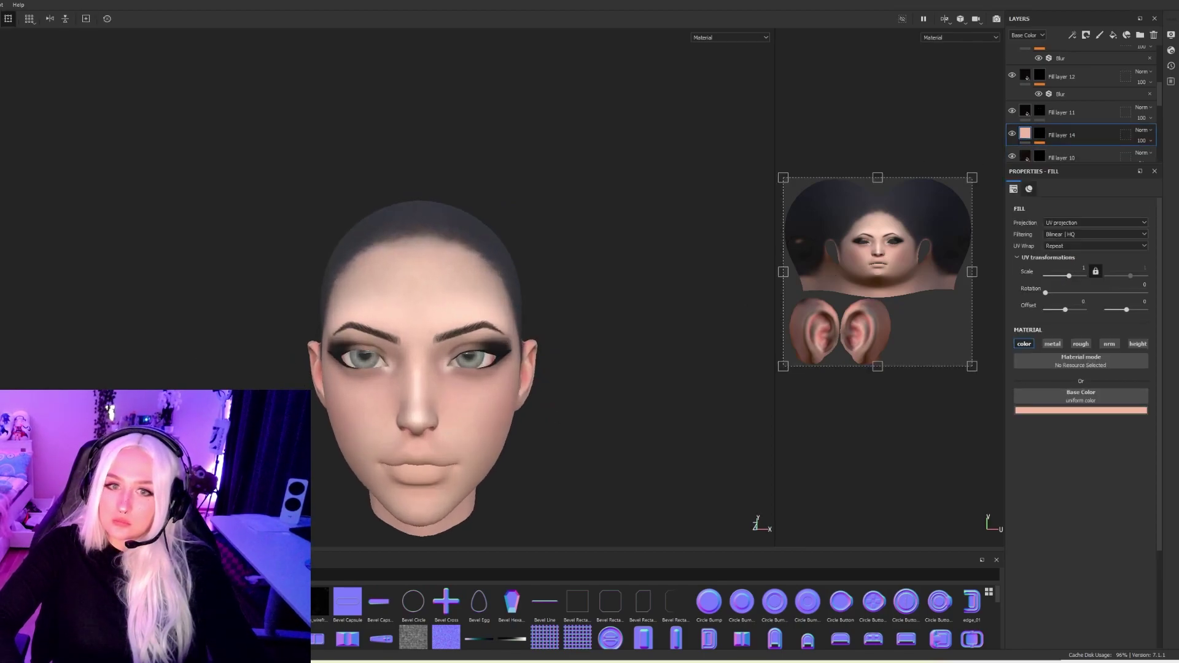
pyautogui.click(1115, 412)
pyautogui.click(1118, 430)
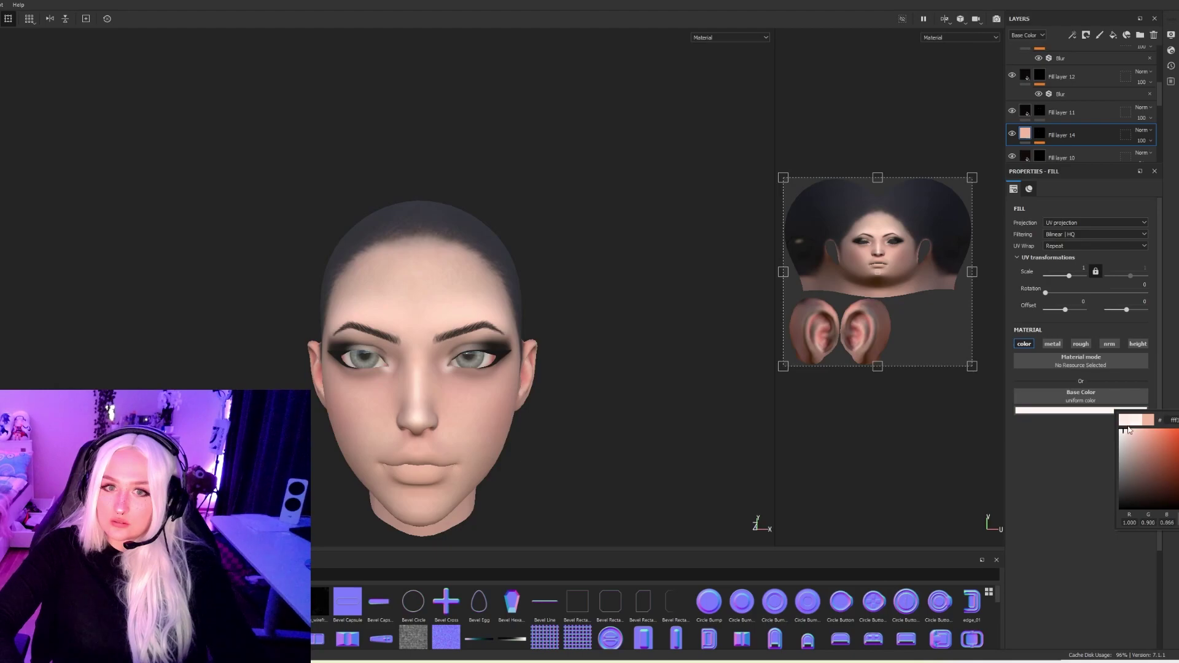
pyautogui.click(1139, 428)
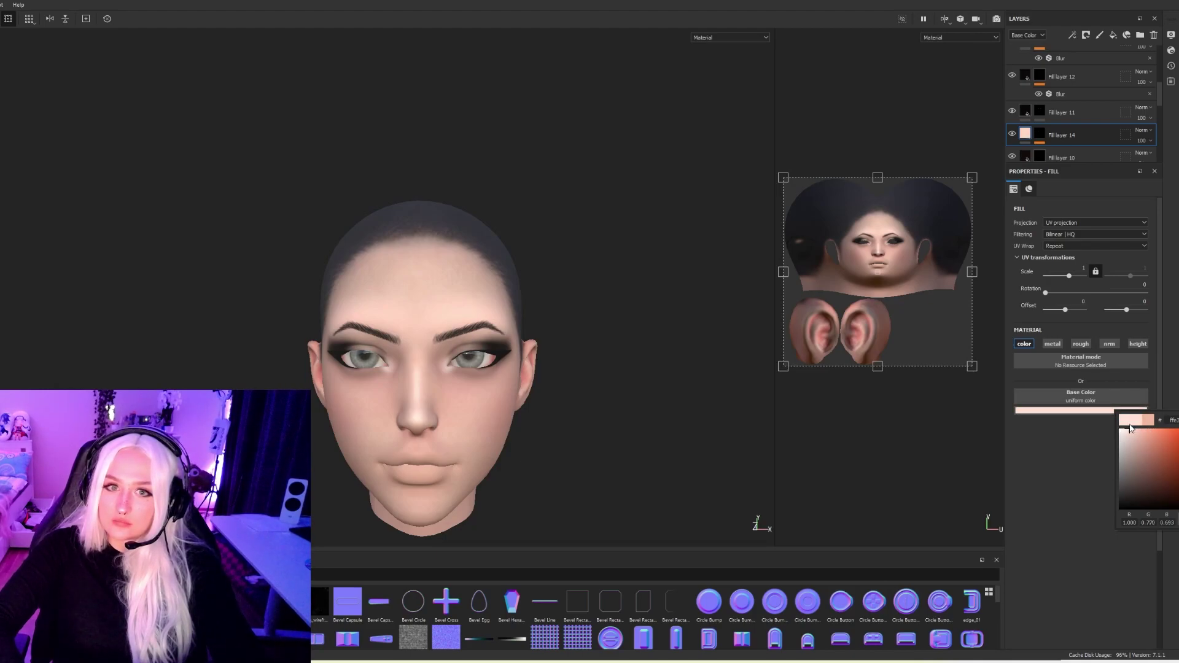
pyautogui.keyDown('alt'); pyautogui.moveTo(658, 413); pyautogui.dragTo(545, 341); pyautogui.keyUp('alt')
pyautogui.keyDown('alt'); pyautogui.moveTo(544, 341); pyautogui.dragTo(1015, 401, button='right'); pyautogui.keyUp('alt')
pyautogui.keyDown('alt'); pyautogui.moveTo(479, 367); pyautogui.dragTo(43, 405, button='right'); pyautogui.keyUp('alt')
pyautogui.keyDown('alt'); pyautogui.moveTo(506, 313); pyautogui.dragTo(539, 386, button='right'); pyautogui.keyUp('alt')
pyautogui.keyDown('alt'); pyautogui.moveTo(539, 386); pyautogui.dragTo(565, 413); pyautogui.keyUp('alt')
pyautogui.keyDown('alt'); pyautogui.moveTo(565, 413); pyautogui.dragTo(606, 383, button='middle'); pyautogui.keyUp('alt')
pyautogui.keyDown('alt'); pyautogui.moveTo(606, 383); pyautogui.dragTo(674, 315); pyautogui.keyUp('alt')
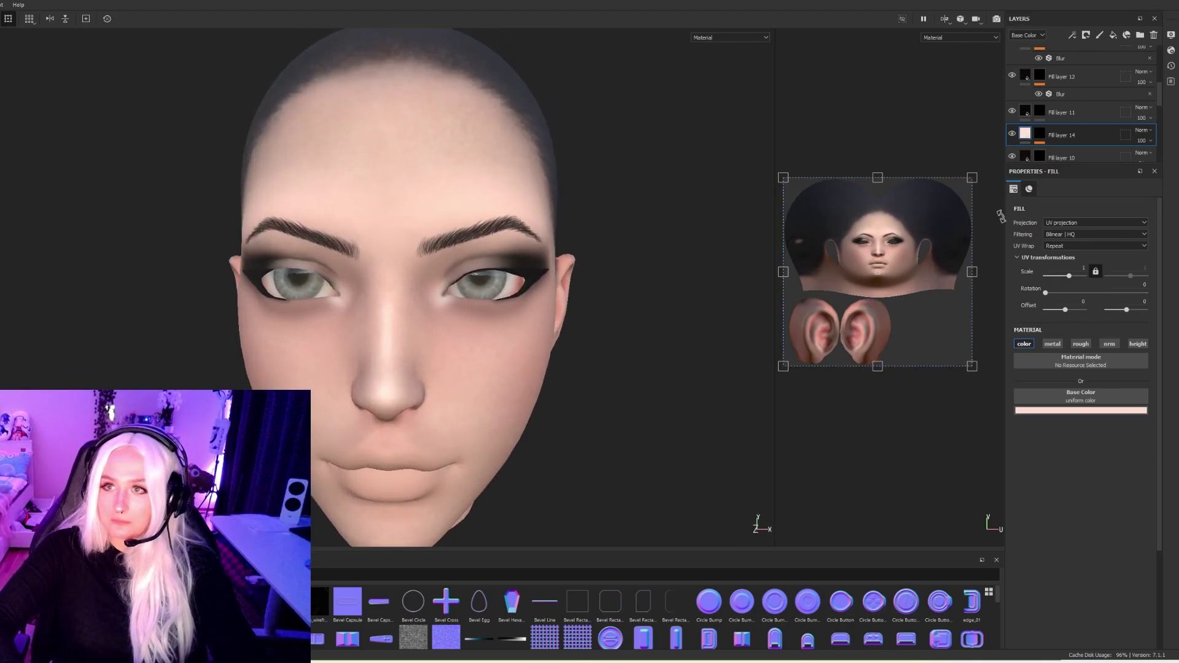
# Move Fill layers 11 and 14 together to the top of the layer stack and check the eyelids.
pyautogui.keyDown('ctrl'); pyautogui.click(1087, 113); pyautogui.keyUp('ctrl')
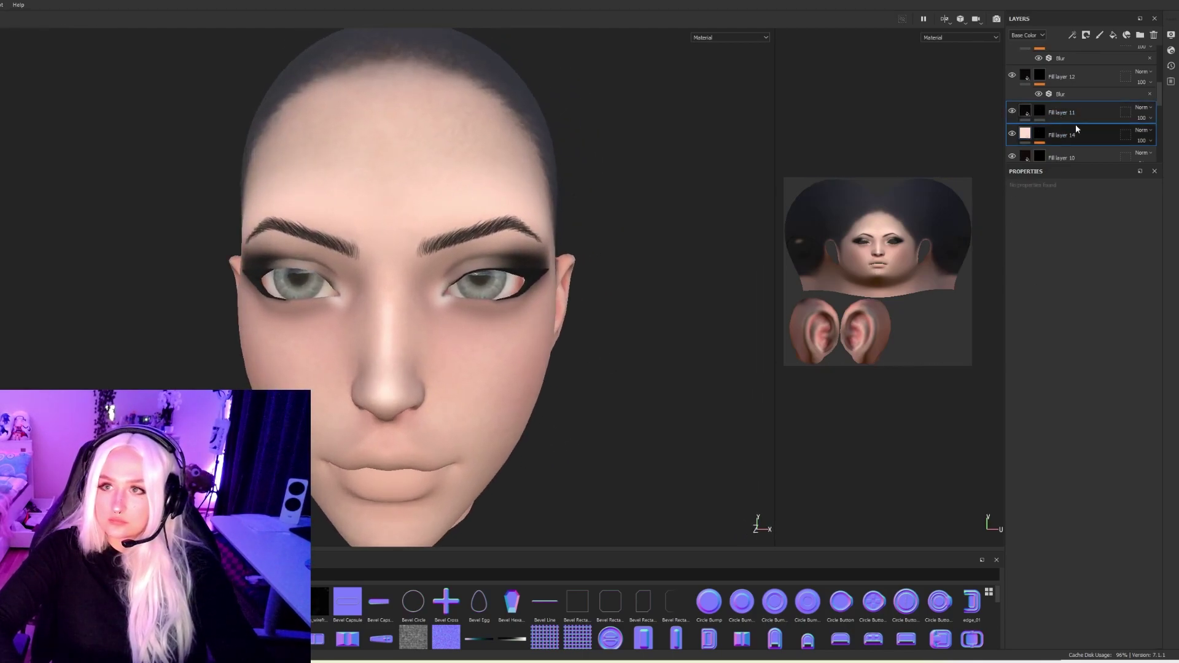
pyautogui.moveTo(1075, 124); pyautogui.dragTo(1074, 46)
pyautogui.keyDown('alt'); pyautogui.moveTo(556, 261); pyautogui.dragTo(616, 247); pyautogui.keyUp('alt')
pyautogui.scroll(-1, 616, 247)
pyautogui.keyDown('alt'); pyautogui.moveTo(476, 237); pyautogui.dragTo(470, 262); pyautogui.keyUp('alt')
pyautogui.scroll(1, 470, 262)
# Turn symmetry off and extend the black eyeliner along one eye's upper lid to the inner corner on Fill layer 11's mask.
pyautogui.click(1025, 56)
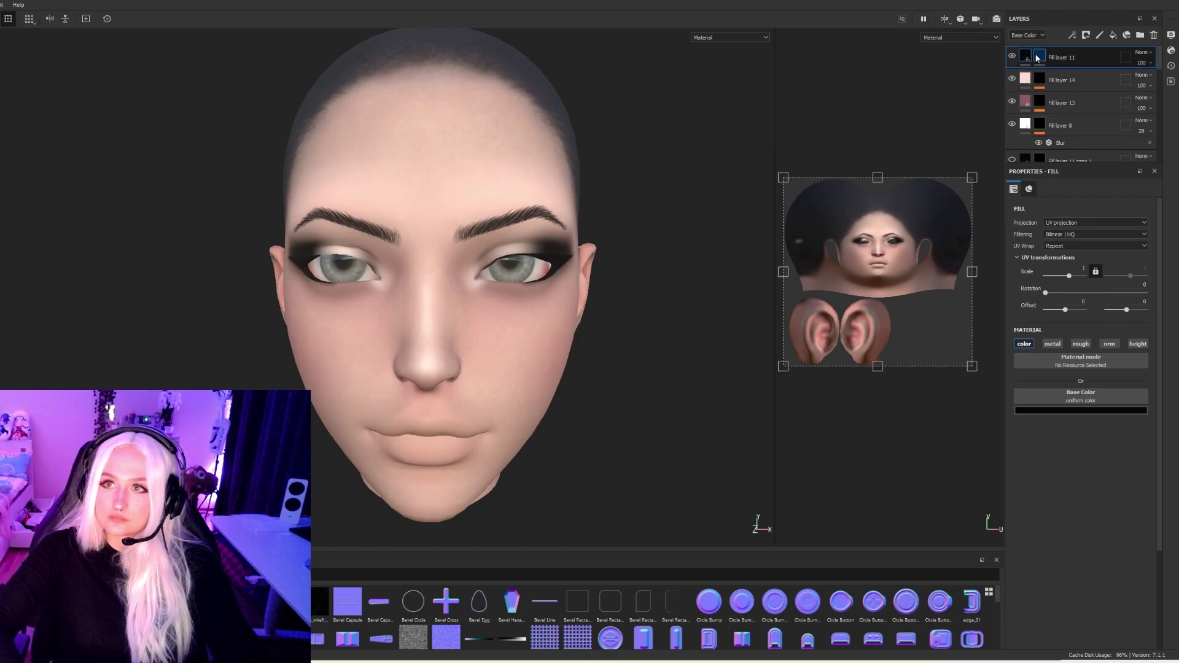
pyautogui.click(1038, 57)
pyautogui.click(374, 19)
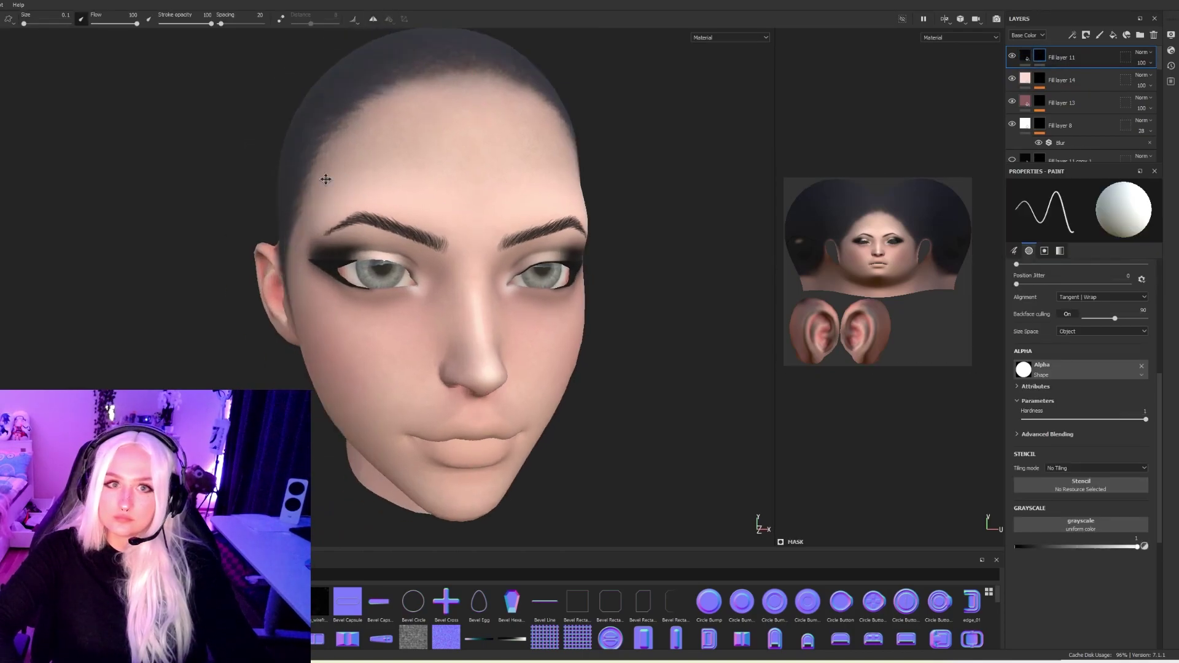
pyautogui.scroll(5, 321, 176)
pyautogui.scroll(3, 620, 329)
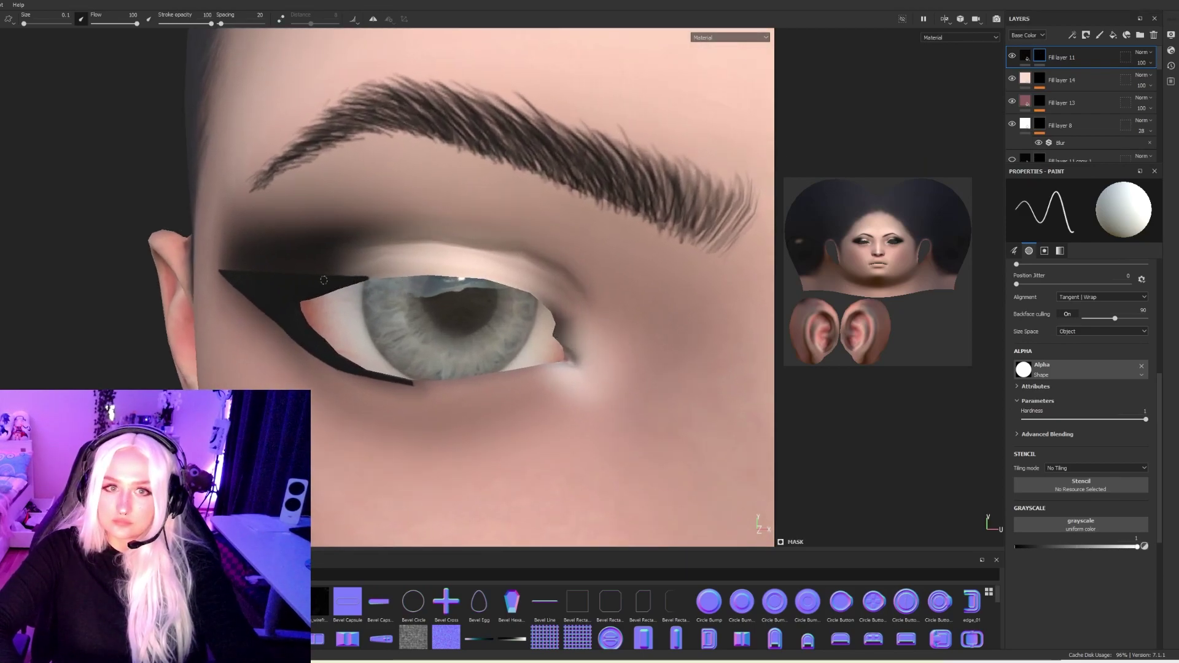
pyautogui.keyDown('shift'); pyautogui.click(428, 272); pyautogui.keyUp('shift')
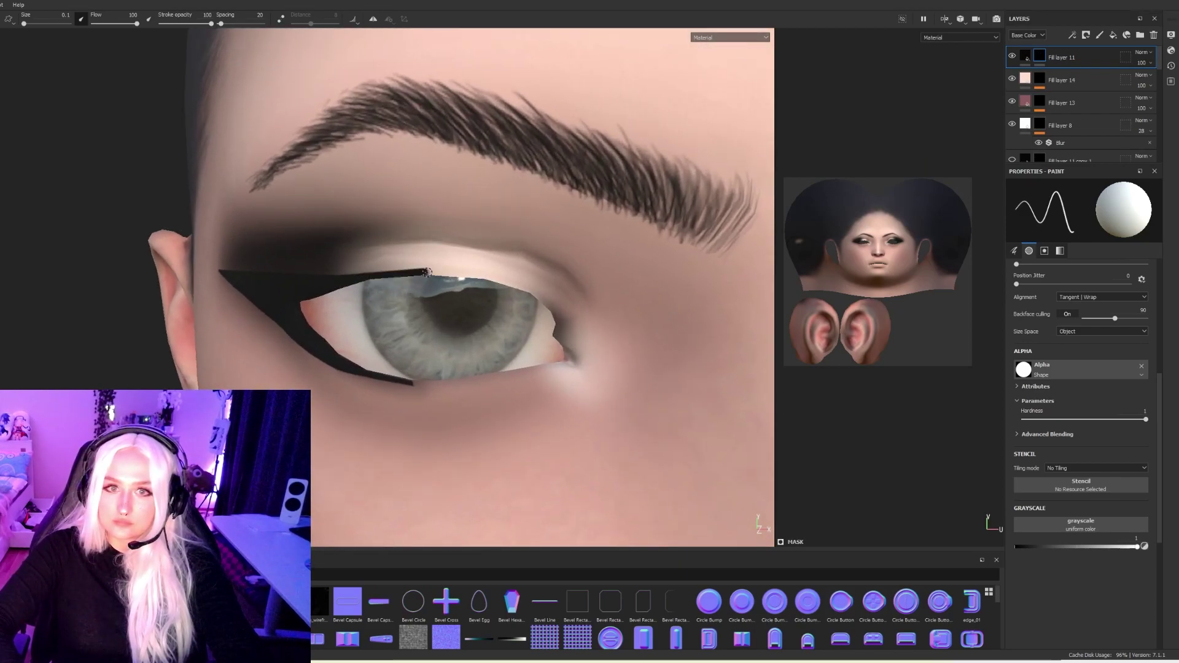
pyautogui.keyDown('shift'); pyautogui.click(491, 278); pyautogui.keyUp('shift')
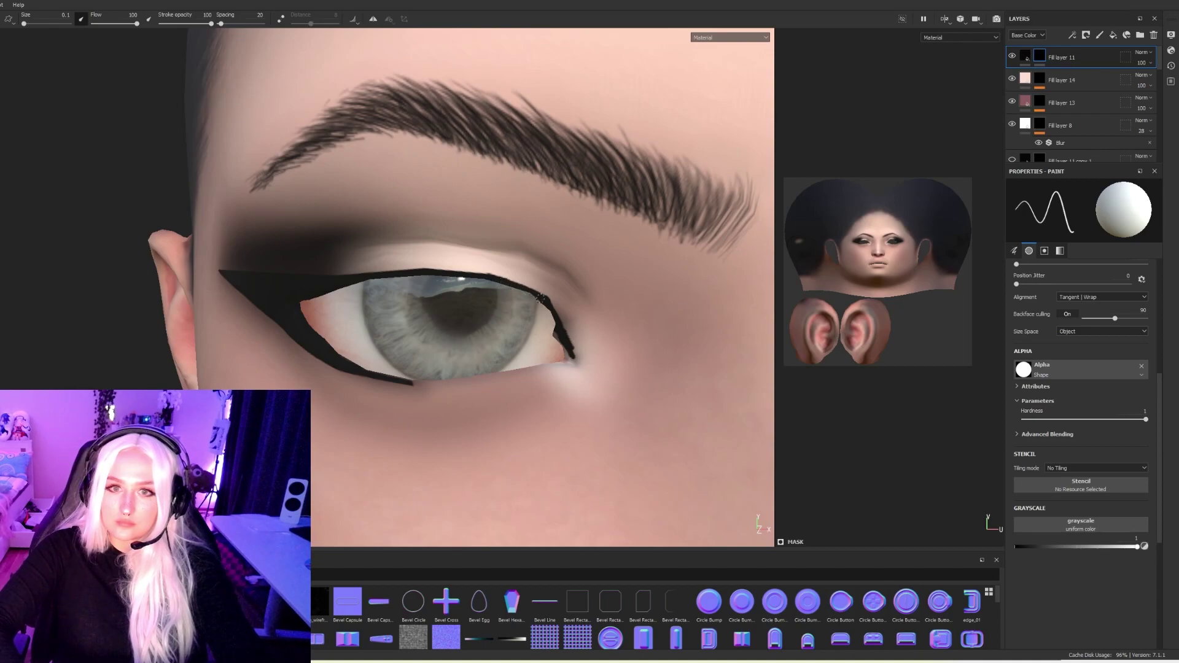
pyautogui.scroll(-3, 563, 338)
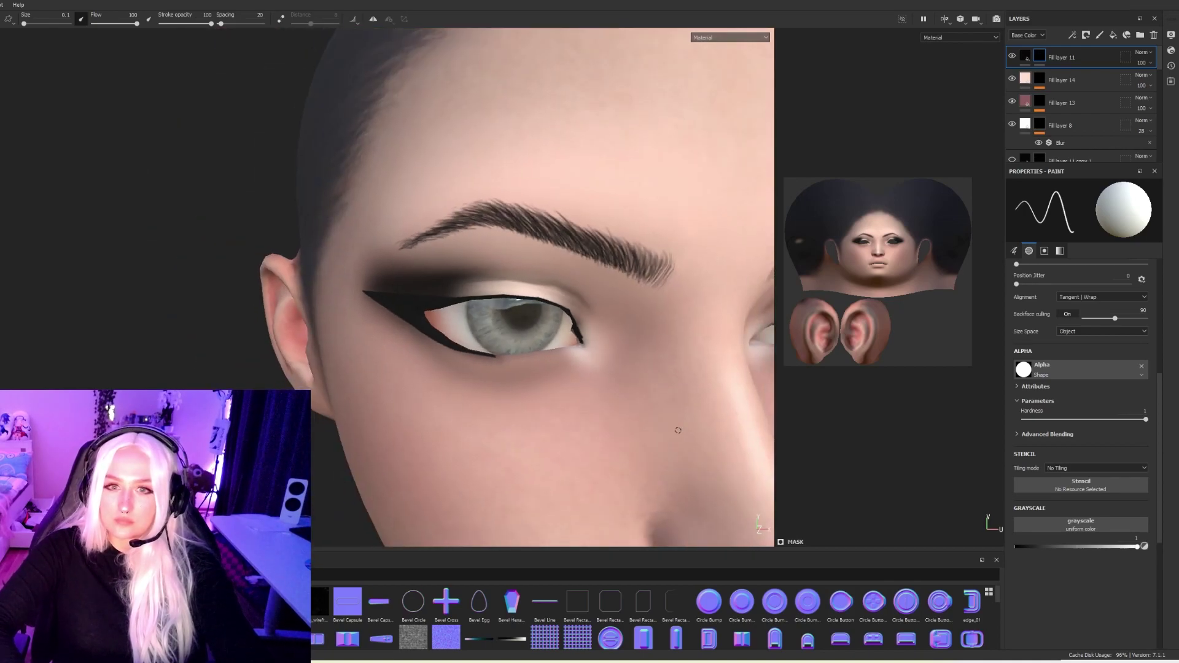
# Trim the eyeliner at the inner eye corner on Fill layer 11's mask using grayscale 0, and check the whole face.
pyautogui.click(1024, 546)
pyautogui.moveTo(1023, 548); pyautogui.dragTo(1014, 547)
pyautogui.scroll(2, 518, 400)
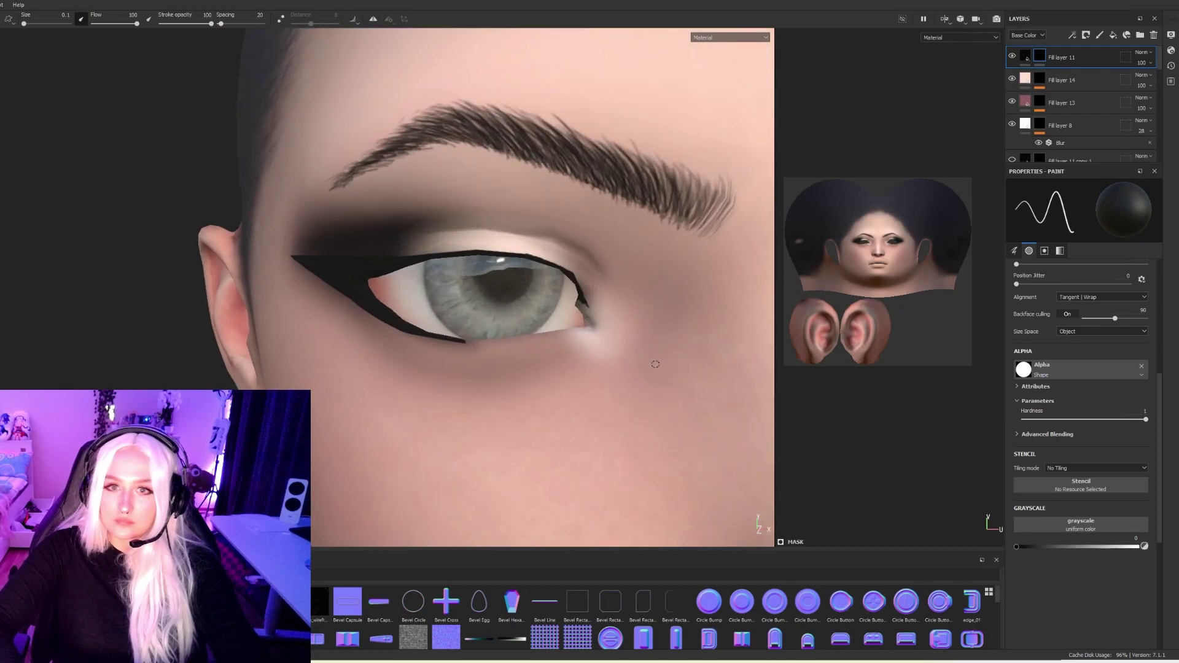
pyautogui.scroll(-5, 595, 319)
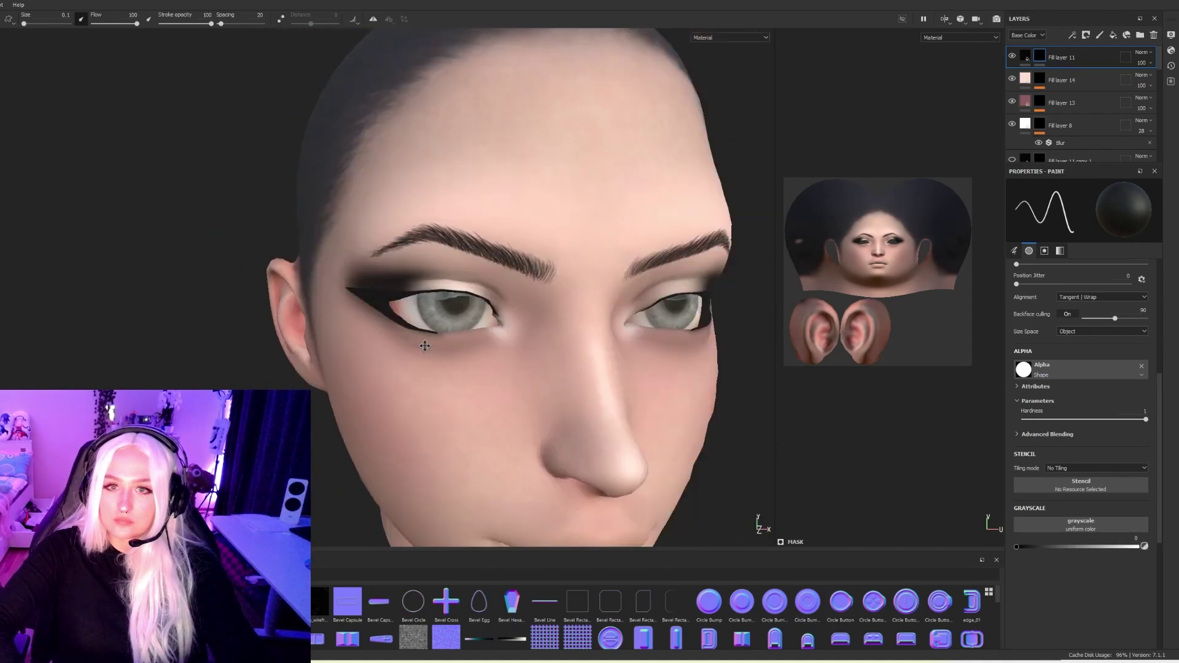
pyautogui.keyDown('alt'); pyautogui.moveTo(347, 312); pyautogui.dragTo(374, 325); pyautogui.keyUp('alt')
pyautogui.moveTo(374, 326)
pyautogui.keyDown('alt'); pyautogui.mouseDown(button='right')
pyautogui.moveTo(403, 363)
pyautogui.moveTo(585, 407)
pyautogui.moveTo(563, 406)
pyautogui.mouseUp(button='right'); pyautogui.keyUp('alt')
pyautogui.keyDown('alt'); pyautogui.moveTo(563, 406); pyautogui.dragTo(520, 395); pyautogui.keyUp('alt')
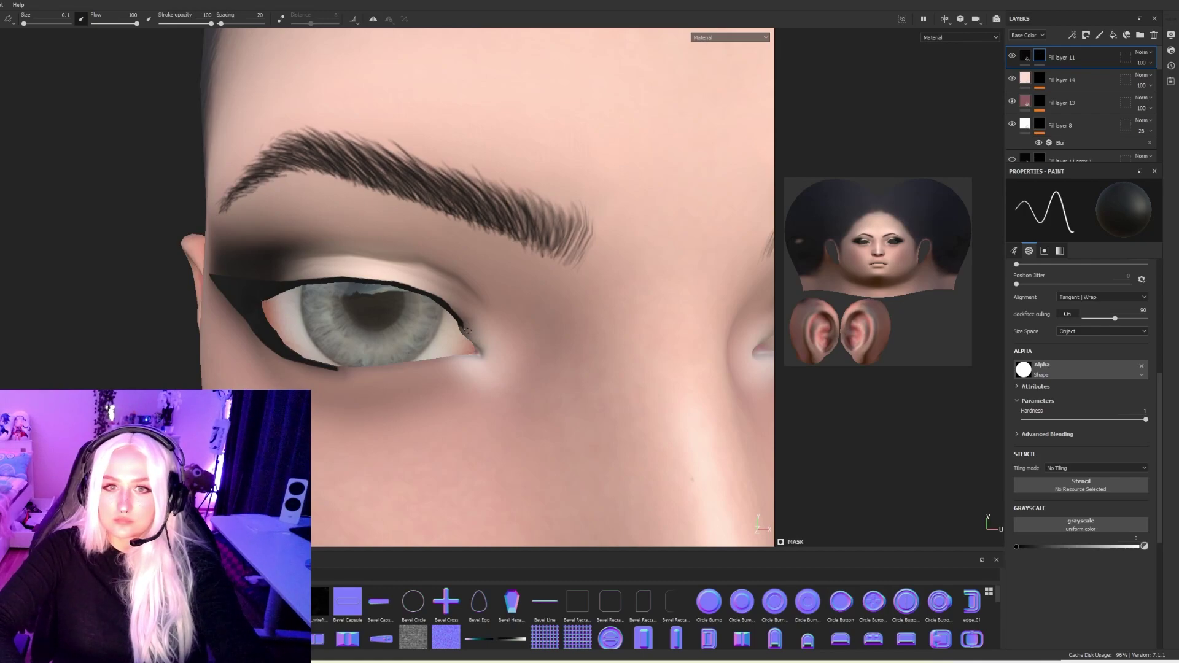
pyautogui.keyDown('alt'); pyautogui.moveTo(541, 360); pyautogui.dragTo(332, 322, button='right'); pyautogui.keyUp('alt')
pyautogui.keyDown('alt'); pyautogui.moveTo(333, 323); pyautogui.dragTo(500, 344); pyautogui.keyUp('alt')
pyautogui.keyDown('alt'); pyautogui.moveTo(500, 344); pyautogui.dragTo(613, 337, button='right'); pyautogui.keyUp('alt')
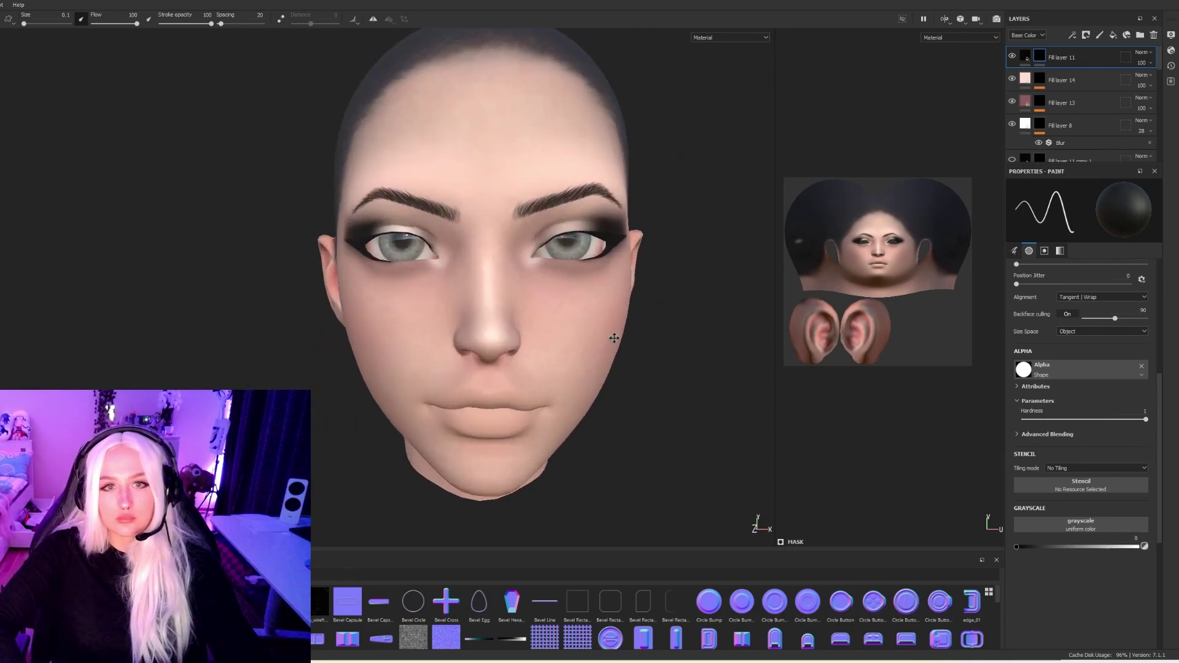
pyautogui.keyDown('alt'); pyautogui.moveTo(613, 337); pyautogui.dragTo(541, 373, button='middle'); pyautogui.keyUp('alt')
pyautogui.keyDown('alt'); pyautogui.moveTo(541, 374); pyautogui.dragTo(536, 382, button='right'); pyautogui.keyUp('alt')
pyautogui.keyDown('alt'); pyautogui.moveTo(536, 382); pyautogui.dragTo(614, 304); pyautogui.keyUp('alt')
# Add a fill layer above Fill layer 11 with a near-black base color, only the color channel enabled and a black mask.
pyautogui.click(1113, 35)
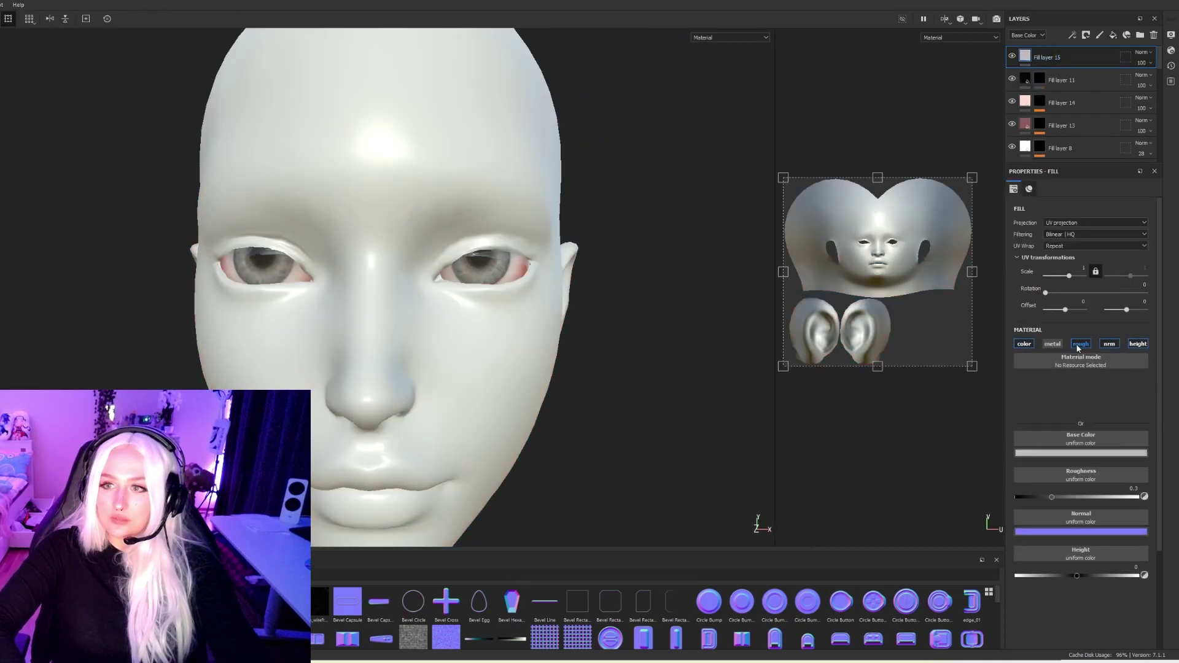
pyautogui.click(1052, 344)
pyautogui.click(1081, 344)
pyautogui.click(1109, 344)
pyautogui.click(1138, 344)
pyautogui.click(1081, 410)
pyautogui.click(1131, 510)
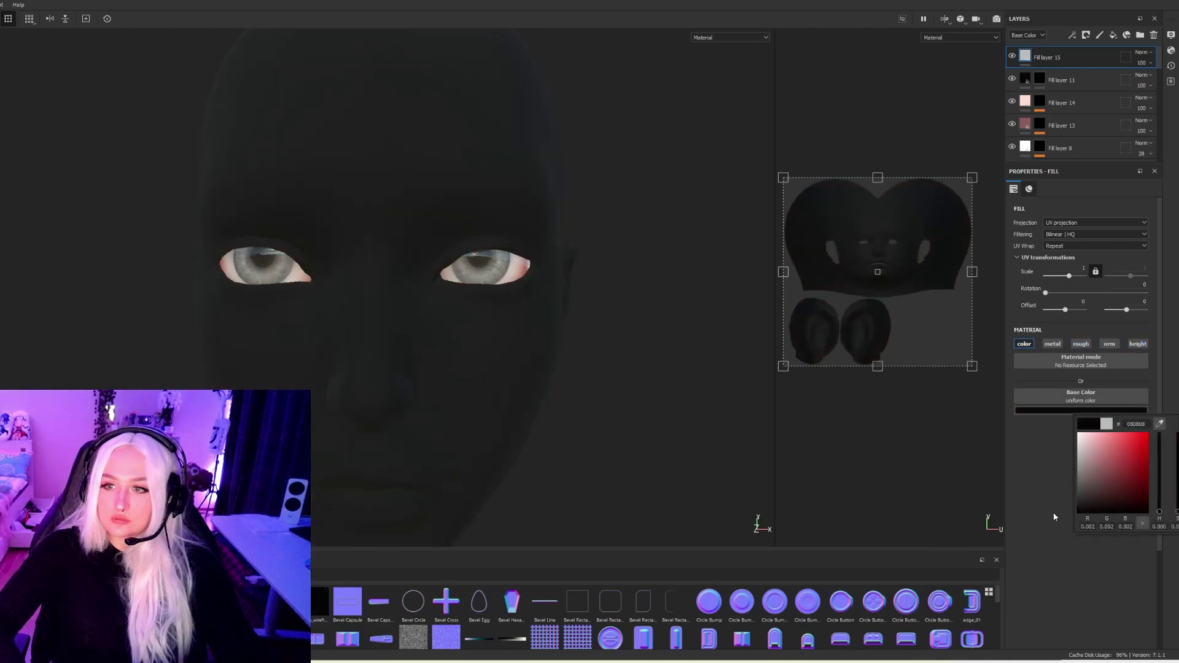
pyautogui.rightClick(1058, 57)
pyautogui.click(1082, 77)
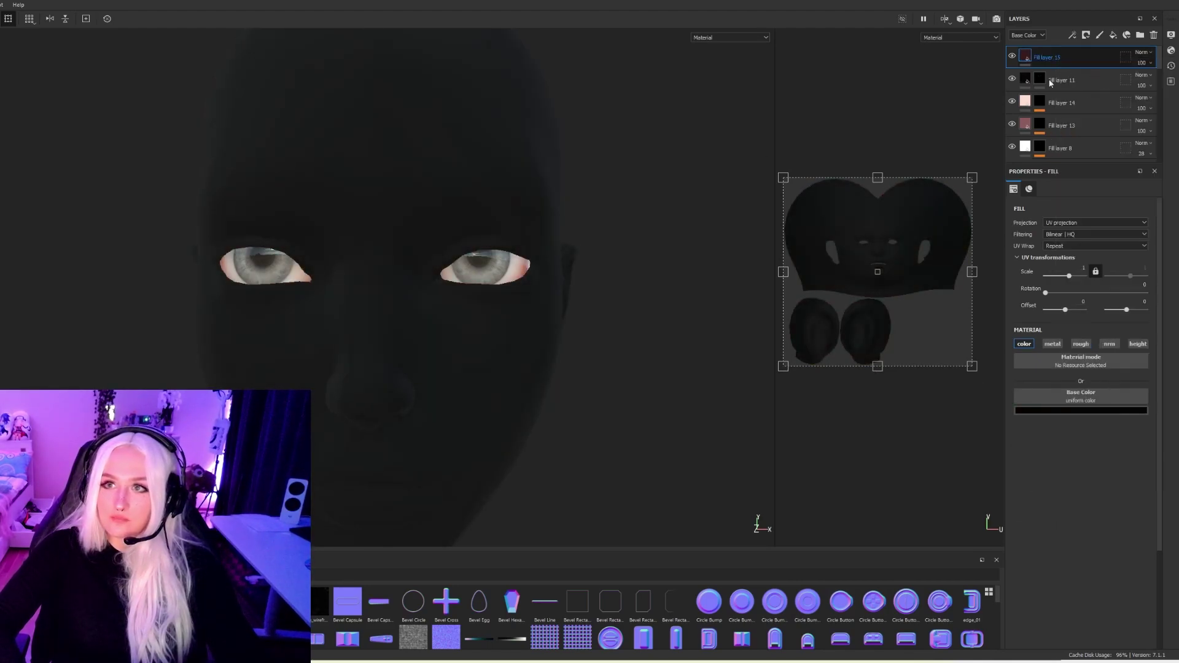
# Paint thin black eyeliner along one eye's lower and upper lids on Fill layer 15's mask.
pyautogui.keyDown('alt'); pyautogui.moveTo(430, 274); pyautogui.dragTo(295, 280); pyautogui.keyUp('alt')
pyautogui.keyDown('alt'); pyautogui.moveTo(295, 280); pyautogui.dragTo(682, 292, button='right'); pyautogui.keyUp('alt')
pyautogui.keyDown('alt'); pyautogui.moveTo(681, 291); pyautogui.dragTo(339, 262); pyautogui.keyUp('alt')
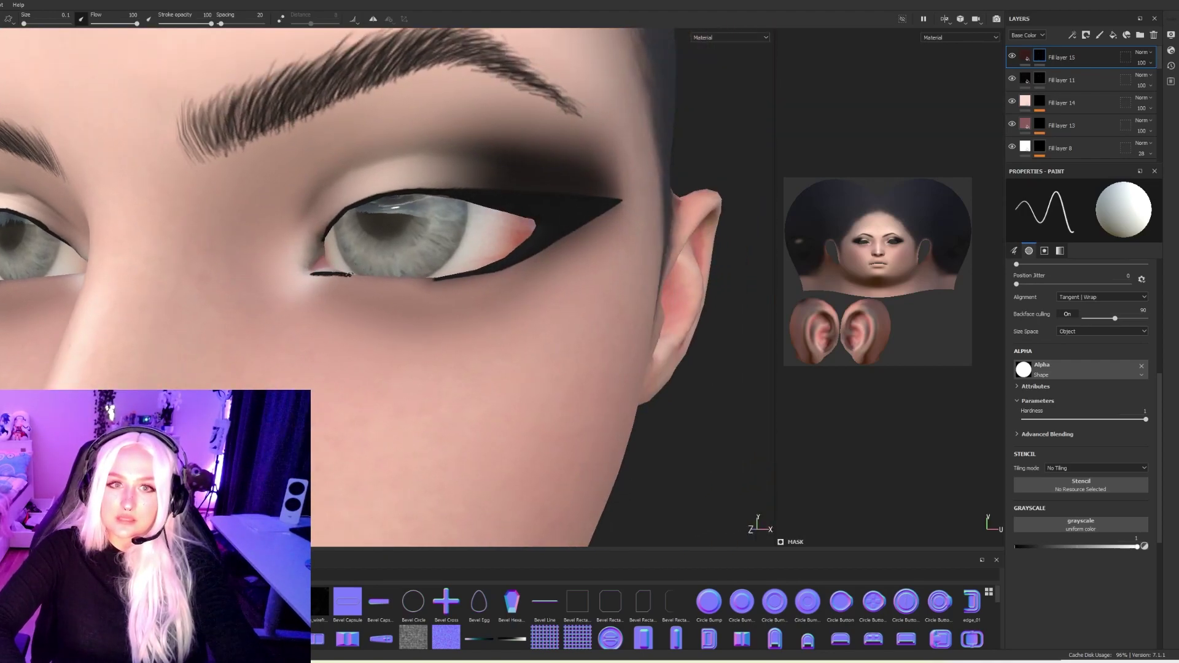
pyautogui.moveTo(312, 273); pyautogui.dragTo(379, 279)
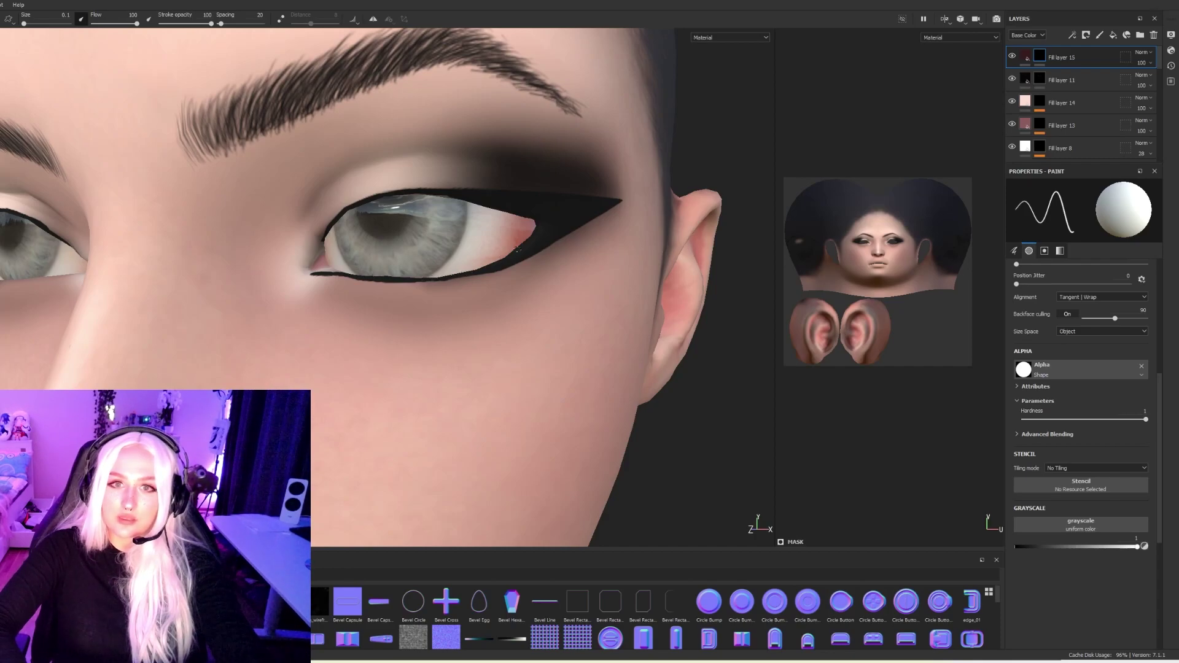
pyautogui.moveTo(491, 268)
pyautogui.mouseDown()
pyautogui.moveTo(366, 283)
pyautogui.moveTo(309, 268)
pyautogui.moveTo(363, 202)
pyautogui.mouseUp()
pyautogui.keyDown('shift'); pyautogui.click(451, 189); pyautogui.keyUp('shift')
pyautogui.keyDown('shift'); pyautogui.click(496, 191); pyautogui.keyUp('shift')
pyautogui.keyDown('alt'); pyautogui.moveTo(531, 207); pyautogui.dragTo(562, 209); pyautogui.keyUp('alt')
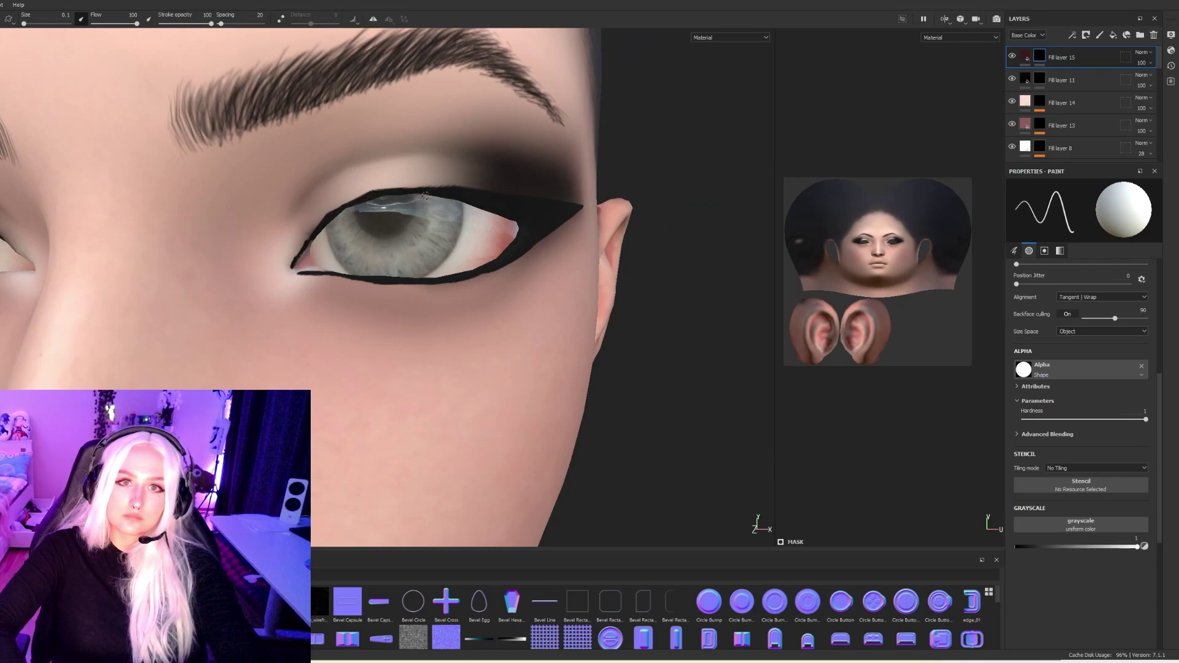
# Turn symmetry on and line the other eye's lower lid in black from the inner corner to the wing.
pyautogui.keyDown('alt'); pyautogui.moveTo(508, 248); pyautogui.dragTo(491, 253); pyautogui.keyUp('alt')
pyautogui.keyDown('alt'); pyautogui.moveTo(491, 253); pyautogui.dragTo(177, 227, button='right'); pyautogui.keyUp('alt')
pyautogui.keyDown('alt'); pyautogui.moveTo(177, 227); pyautogui.dragTo(402, 216); pyautogui.keyUp('alt')
pyautogui.click(373, 21)
pyautogui.keyDown('alt'); pyautogui.moveTo(402, 216); pyautogui.dragTo(467, 258, button='right'); pyautogui.keyUp('alt')
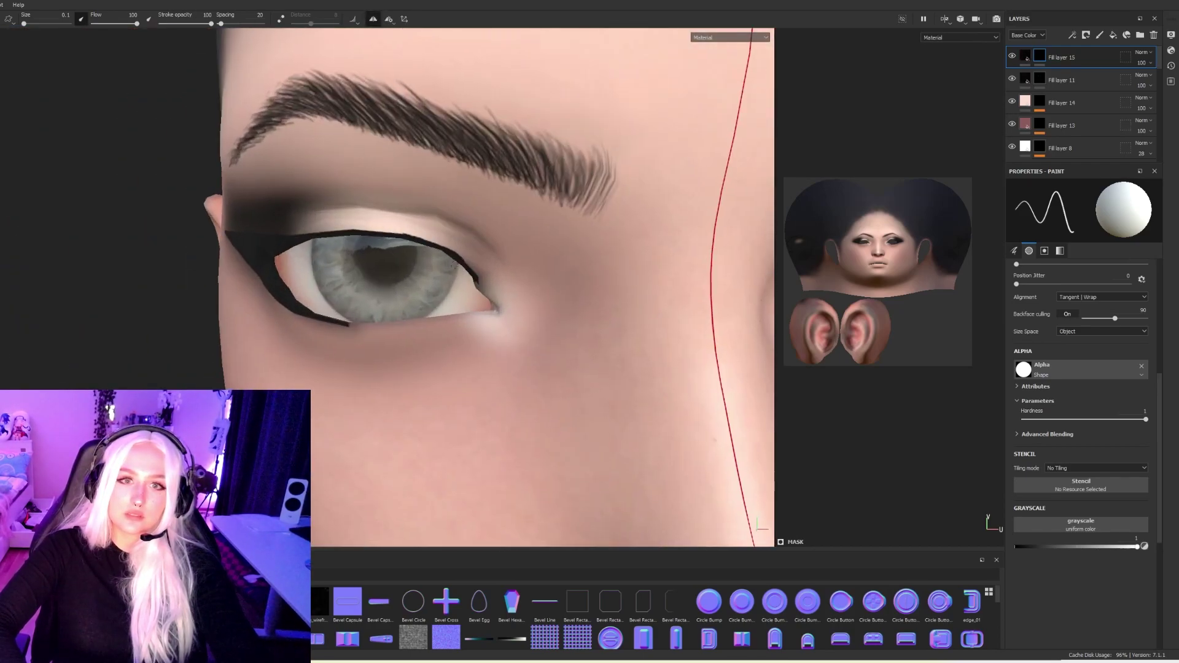
pyautogui.moveTo(442, 295)
pyautogui.keyDown('alt'); pyautogui.mouseDown()
pyautogui.moveTo(411, 325)
pyautogui.moveTo(320, 325)
pyautogui.moveTo(292, 313)
pyautogui.mouseUp(); pyautogui.keyUp('alt')
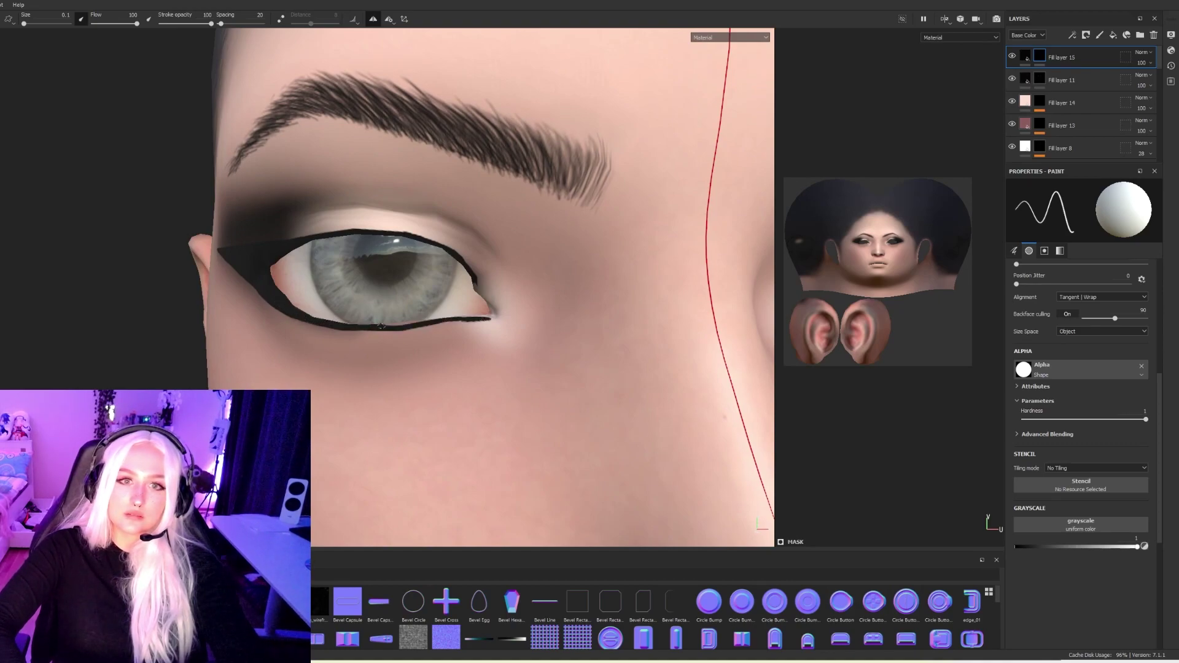
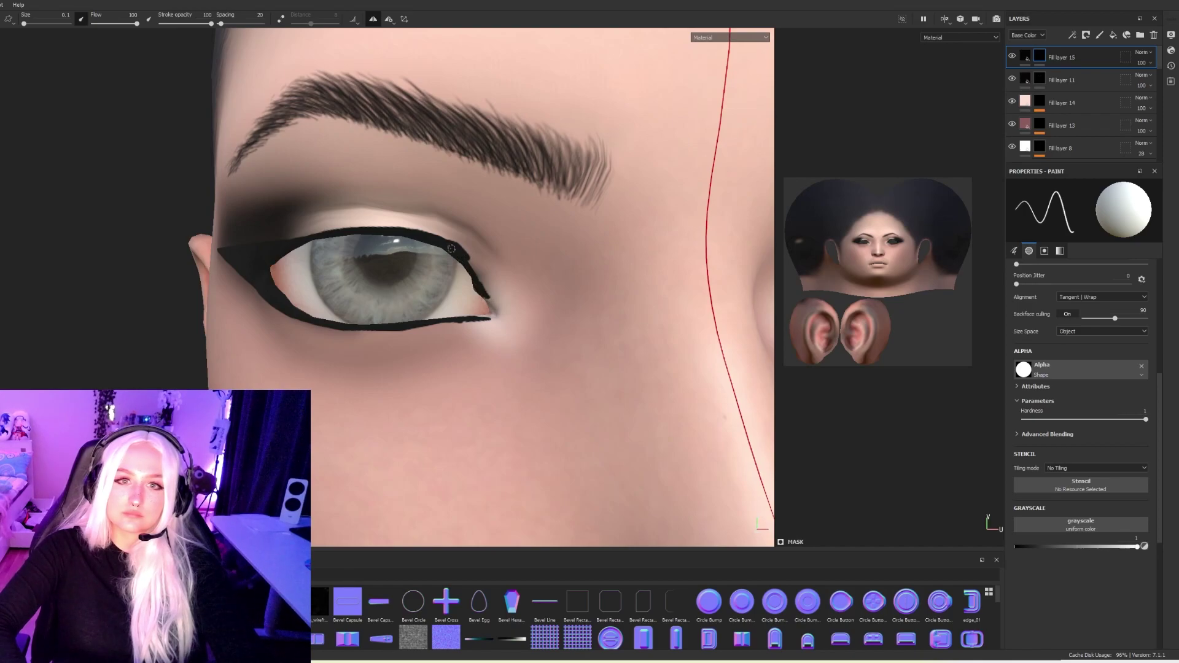
# Try to trim the upper-lid eyeliner on Fill layer 15's mask using grayscale 0, undo the strokes, and restore grayscale 1.
pyautogui.press('x')
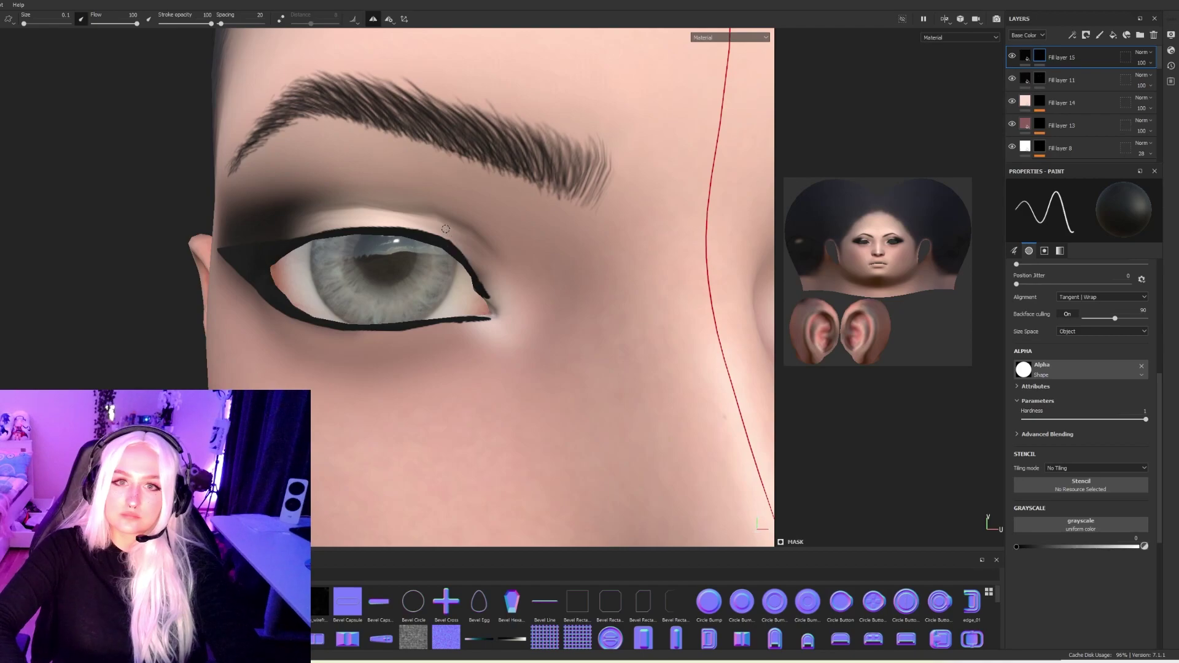
pyautogui.keyDown('alt'); pyautogui.moveTo(446, 229); pyautogui.dragTo(492, 297); pyautogui.keyUp('alt')
pyautogui.keyDown('alt'); pyautogui.moveTo(492, 297); pyautogui.dragTo(176, 250, button='right'); pyautogui.keyUp('alt')
pyautogui.keyDown('alt'); pyautogui.moveTo(176, 250); pyautogui.dragTo(264, 301); pyautogui.keyUp('alt')
pyautogui.keyDown('alt'); pyautogui.moveTo(264, 301); pyautogui.dragTo(790, 425, button='right'); pyautogui.keyUp('alt')
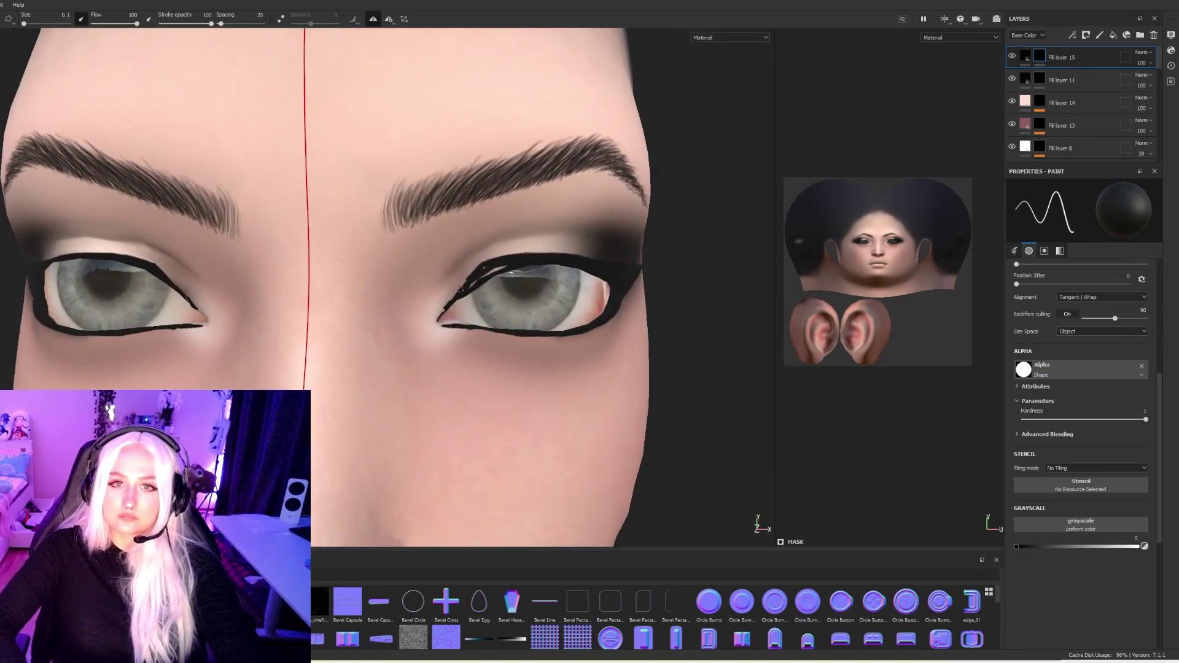
pyautogui.hotkey('ctrl', 'z')
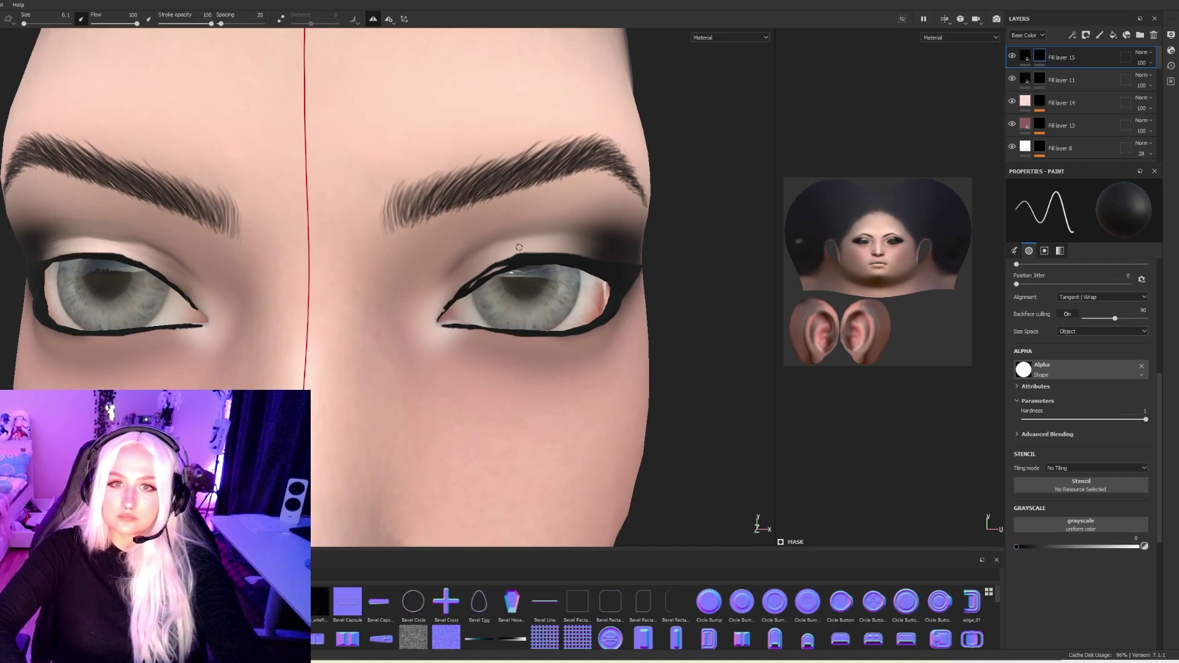
pyautogui.moveTo(1095, 548); pyautogui.dragTo(1143, 548)
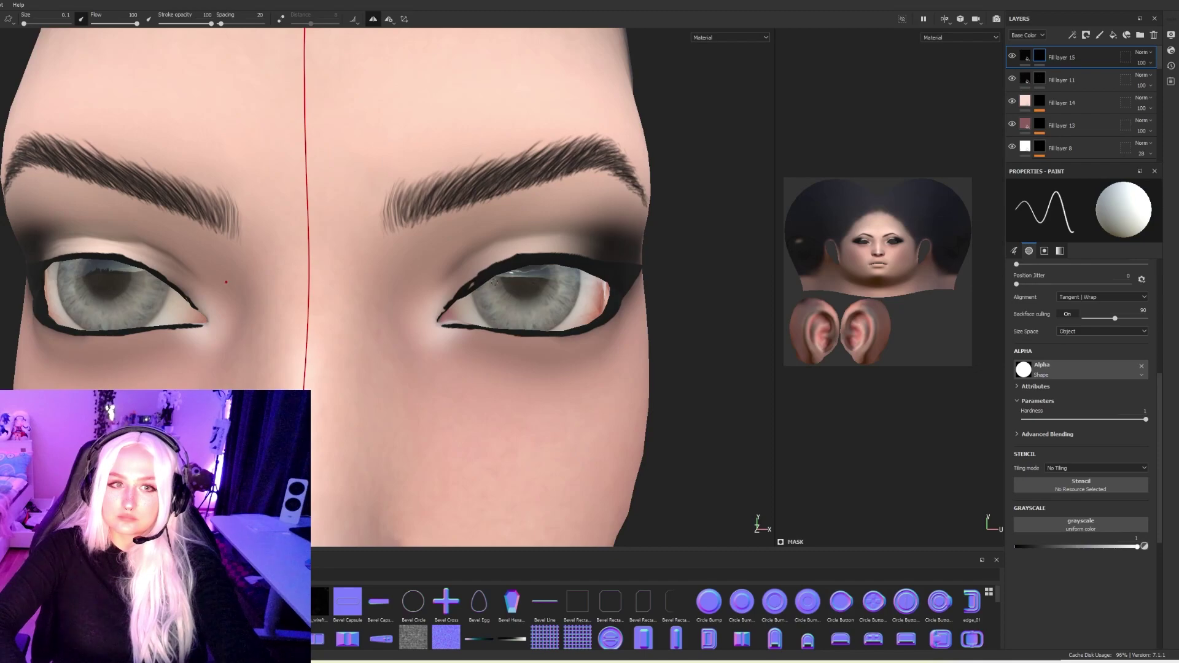
pyautogui.hotkey('ctrl', 'z')
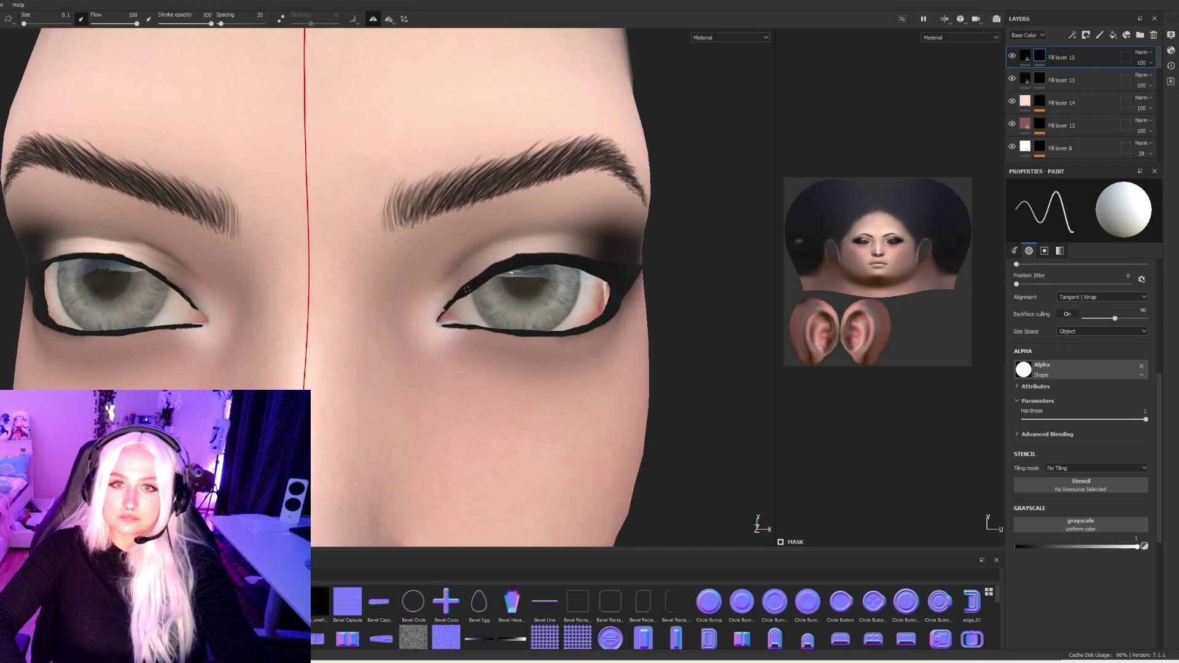
# Add a Blur filter to Fill layer 15's mask and set its blur intensity to 0.85.
pyautogui.keyDown('alt'); pyautogui.moveTo(555, 312); pyautogui.dragTo(169, 256, button='right'); pyautogui.keyUp('alt')
pyautogui.keyDown('alt'); pyautogui.moveTo(168, 255); pyautogui.dragTo(142, 252); pyautogui.keyUp('alt')
pyautogui.keyDown('alt'); pyautogui.moveTo(276, 258); pyautogui.dragTo(185, 267, button='right'); pyautogui.keyUp('alt')
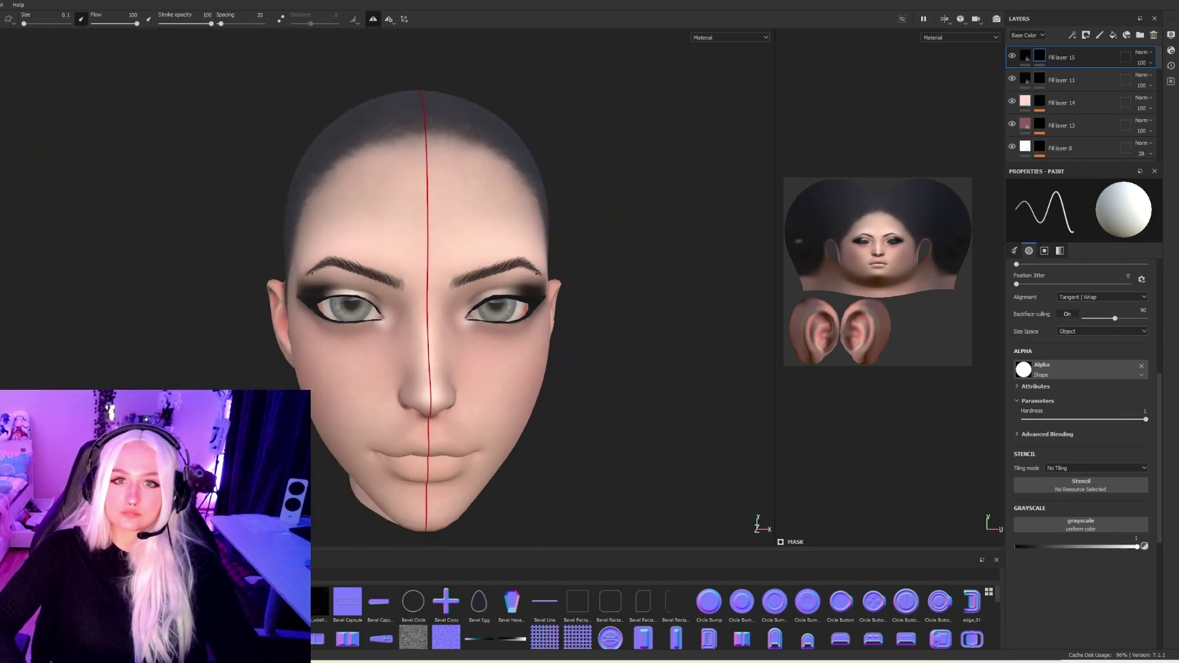
pyautogui.keyDown('alt'); pyautogui.moveTo(295, 270); pyautogui.dragTo(227, 268); pyautogui.keyUp('alt')
pyautogui.keyDown('alt'); pyautogui.moveTo(227, 267); pyautogui.dragTo(335, 171, button='right'); pyautogui.keyUp('alt')
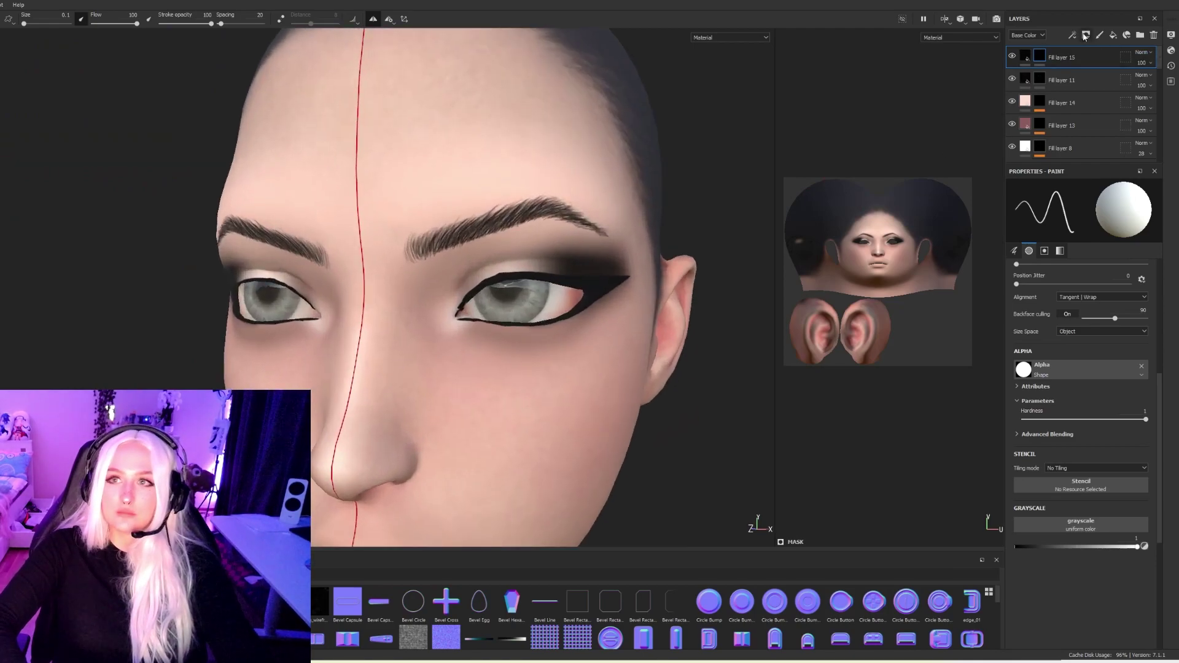
pyautogui.rightClick(1082, 57)
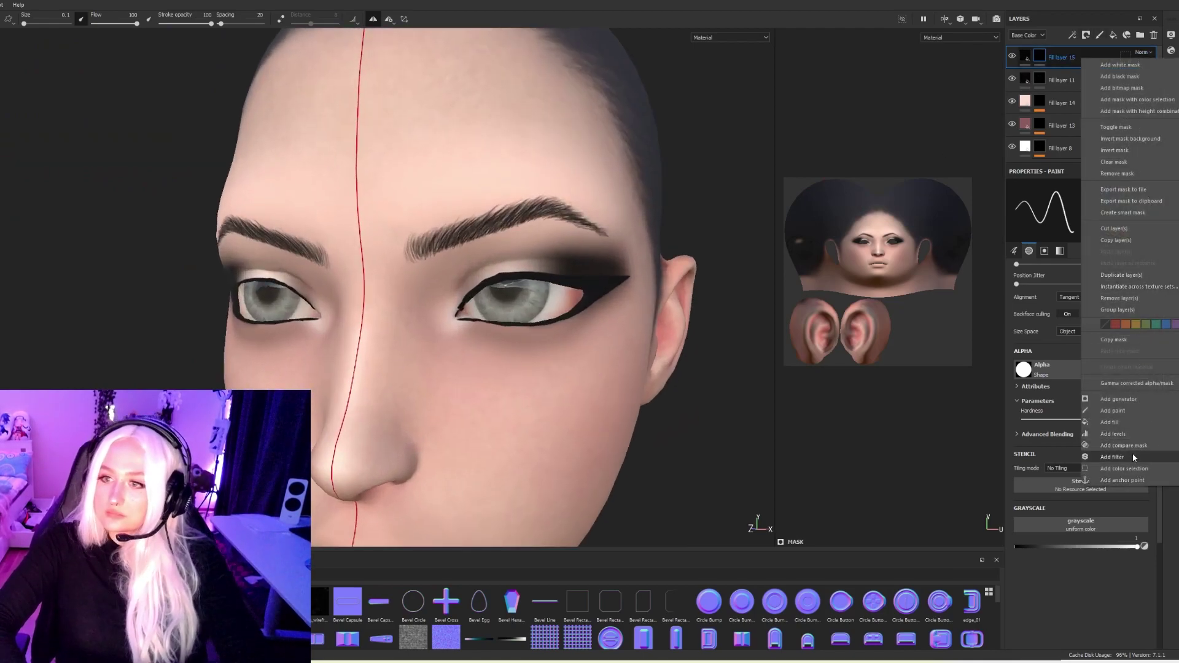
pyautogui.click(1132, 457)
pyautogui.click(1081, 207)
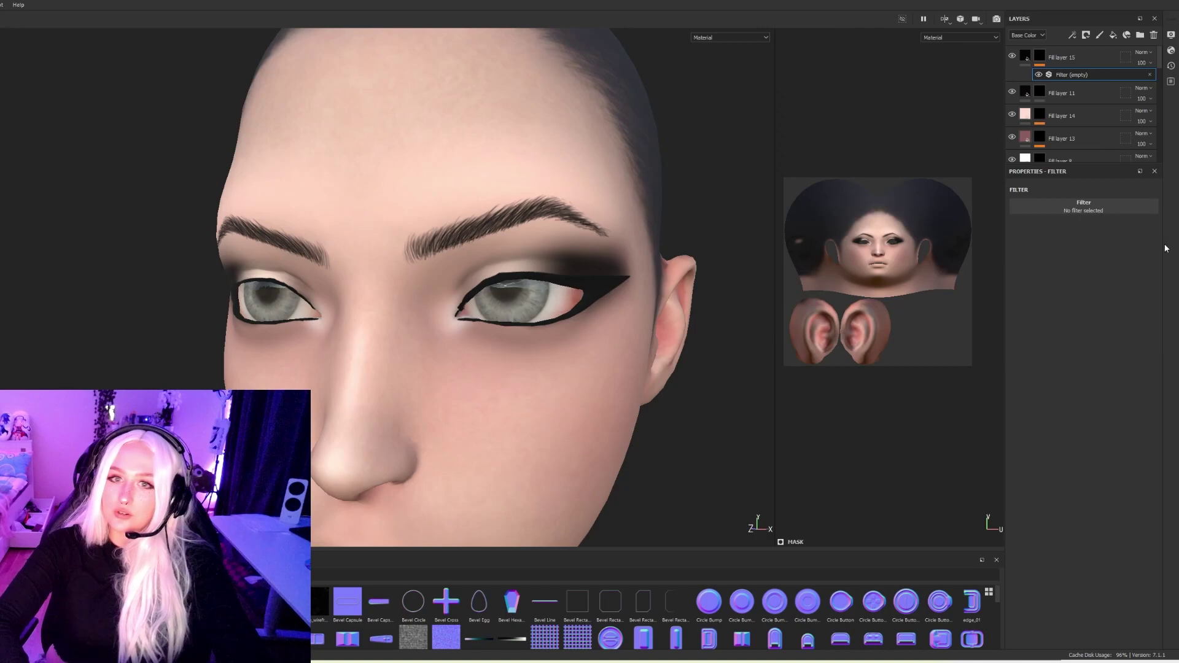
pyautogui.moveTo(1028, 259)
pyautogui.mouseDown()
pyautogui.moveTo(1006, 257)
pyautogui.moveTo(1026, 256)
pyautogui.mouseUp()
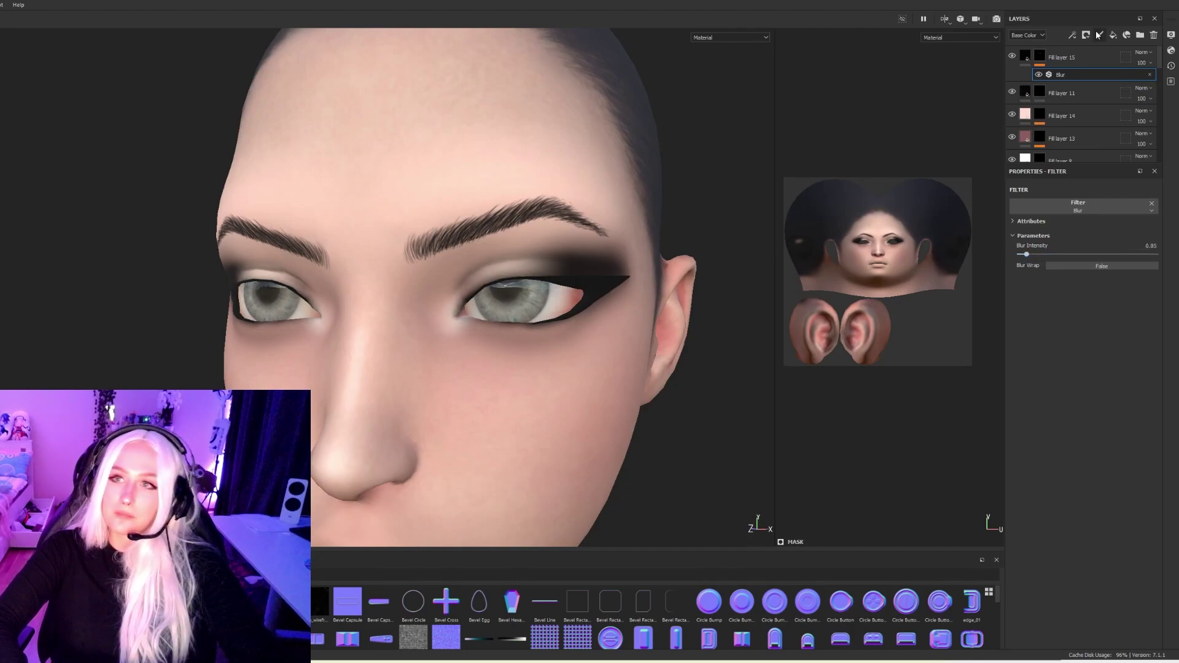
# Move Fill layer 15 below Fill layer 11 in the layer stack and check the face from the front.
pyautogui.moveTo(1066, 57)
pyautogui.mouseDown()
pyautogui.moveTo(1076, 144)
pyautogui.moveTo(1083, 61)
pyautogui.mouseUp()
pyautogui.keyDown('alt'); pyautogui.moveTo(181, 233); pyautogui.dragTo(182, 185, button='right'); pyautogui.keyUp('alt')
pyautogui.keyDown('alt'); pyautogui.moveTo(424, 184); pyautogui.dragTo(492, 178); pyautogui.keyUp('alt')
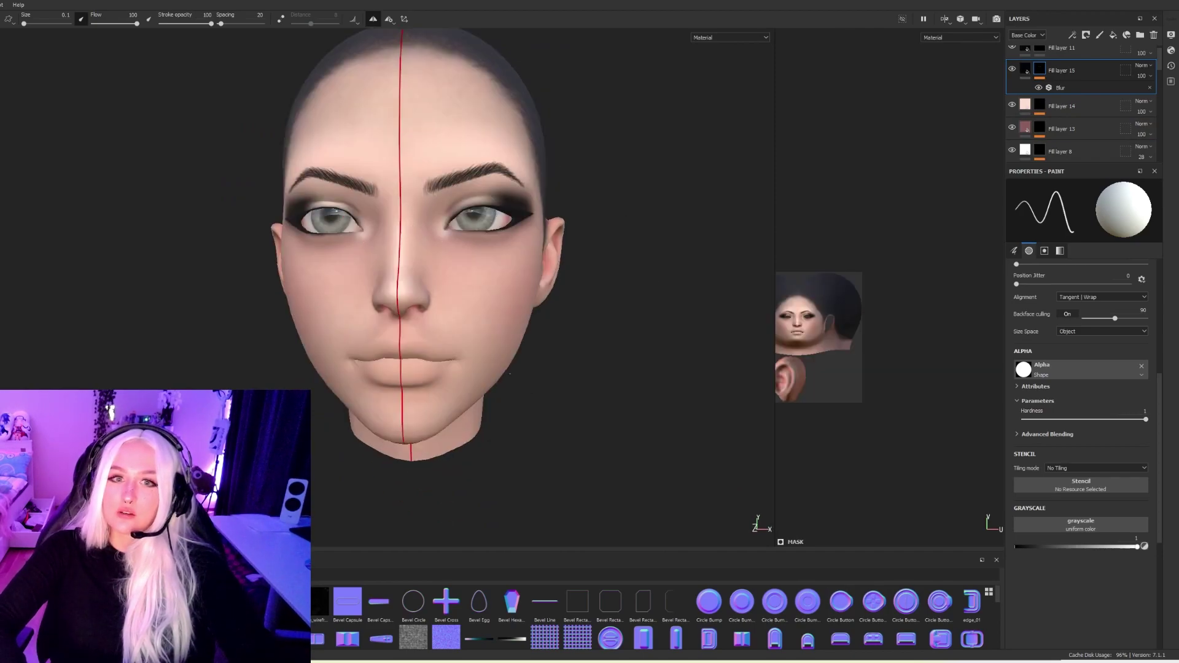
pyautogui.scroll(1, 1094, 88)
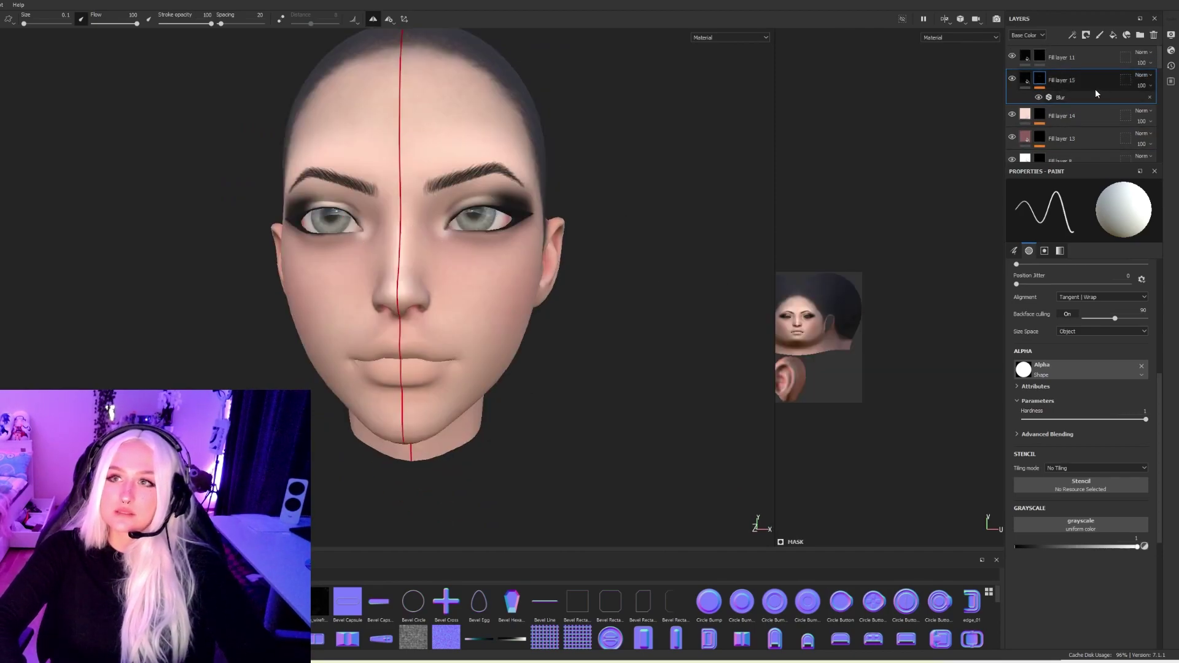
# Add a fill layer above Fill layer 11 with only the color channel enabled and a dusty pink base color (#a66b6b).
pyautogui.click(1096, 58)
pyautogui.click(1114, 35)
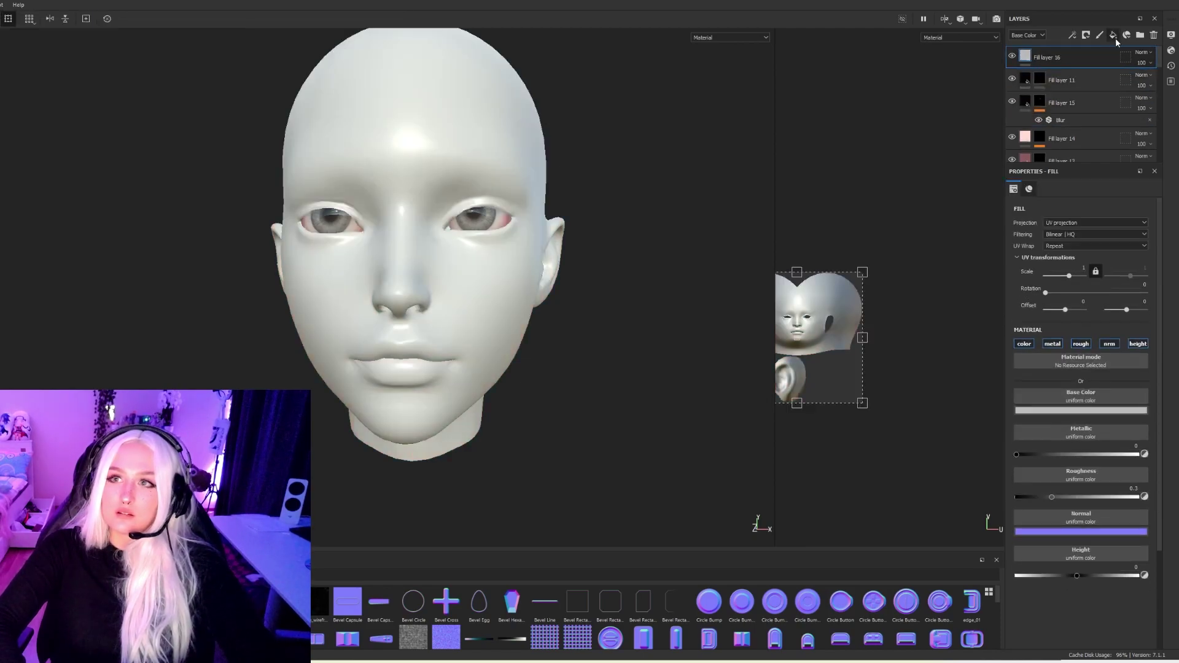
pyautogui.click(1057, 346)
pyautogui.click(1080, 344)
pyautogui.click(1109, 344)
pyautogui.click(1136, 344)
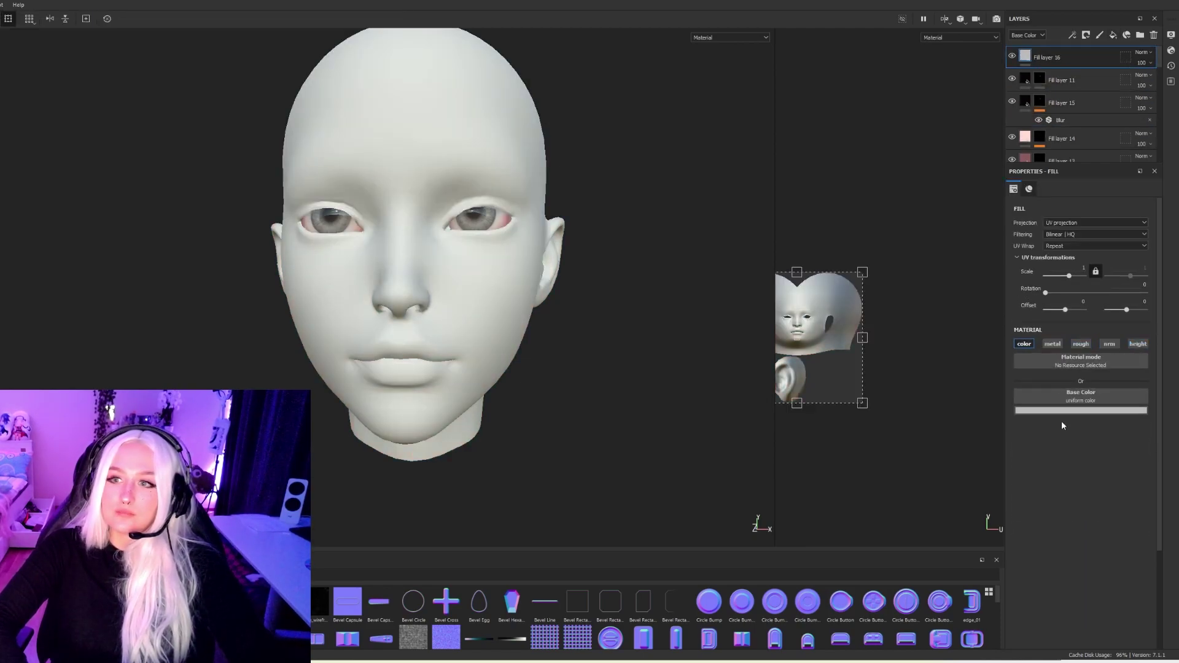
pyautogui.click(1077, 409)
pyautogui.moveTo(1105, 462); pyautogui.dragTo(1101, 459)
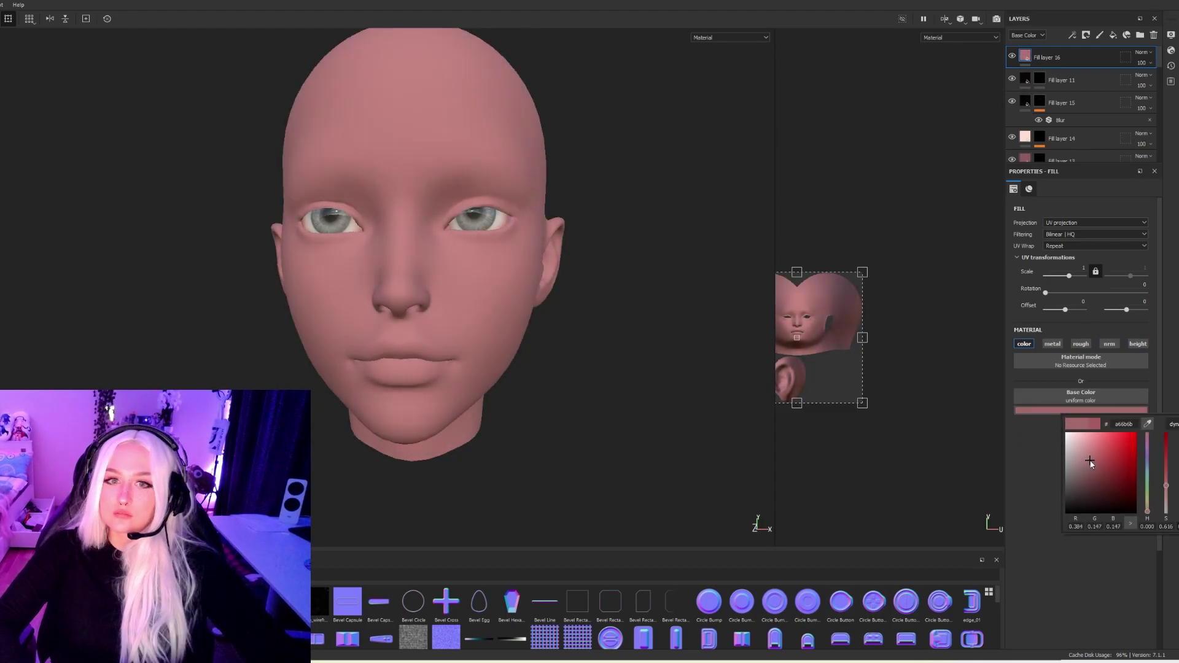
# Add a black mask to Fill layer 16 and paint the upper and lower lips on it with a brush size of 0.84.
pyautogui.click(1048, 57)
pyautogui.rightClick(1048, 55)
pyautogui.click(1078, 75)
pyautogui.press('1')
pyautogui.scroll(5, 411, 356)
pyautogui.keyDown('ctrl'); pyautogui.moveTo(411, 356); pyautogui.dragTo(382, 363, button='right'); pyautogui.keyUp('ctrl')
pyautogui.moveTo(381, 363)
pyautogui.mouseDown()
pyautogui.moveTo(372, 368)
pyautogui.moveTo(391, 375)
pyautogui.moveTo(369, 393)
pyautogui.moveTo(439, 372)
pyautogui.moveTo(372, 335)
pyautogui.moveTo(425, 310)
pyautogui.moveTo(457, 358)
pyautogui.moveTo(437, 366)
pyautogui.moveTo(430, 344)
pyautogui.moveTo(457, 350)
pyautogui.mouseUp()
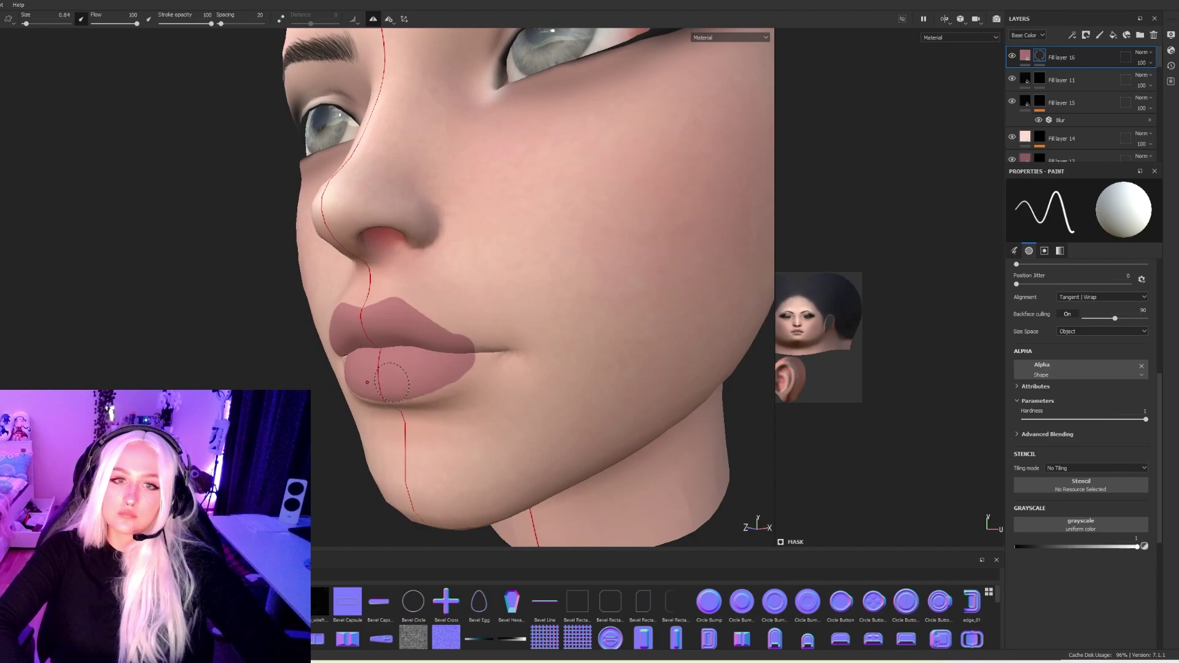
pyautogui.moveTo(433, 372)
pyautogui.mouseDown()
pyautogui.moveTo(468, 361)
pyautogui.moveTo(448, 331)
pyautogui.moveTo(393, 304)
pyautogui.moveTo(397, 318)
pyautogui.mouseUp()
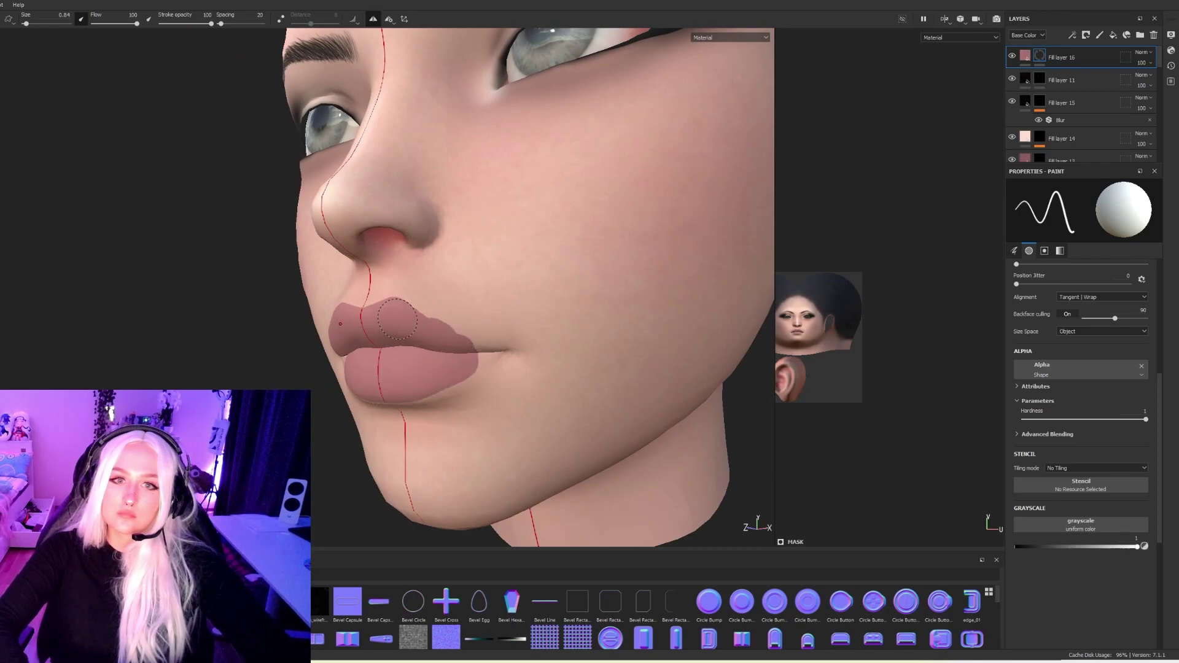
pyautogui.keyDown('shift'); pyautogui.click(462, 356); pyautogui.keyUp('shift')
# Add a Blur filter to Fill layer 16's mask and set its blur intensity to about 2.2 to soften the lip edges.
pyautogui.keyDown('alt'); pyautogui.moveTo(492, 373); pyautogui.dragTo(608, 379); pyautogui.keyUp('alt')
pyautogui.keyDown('alt'); pyautogui.moveTo(608, 379); pyautogui.dragTo(289, 344, button='right'); pyautogui.keyUp('alt')
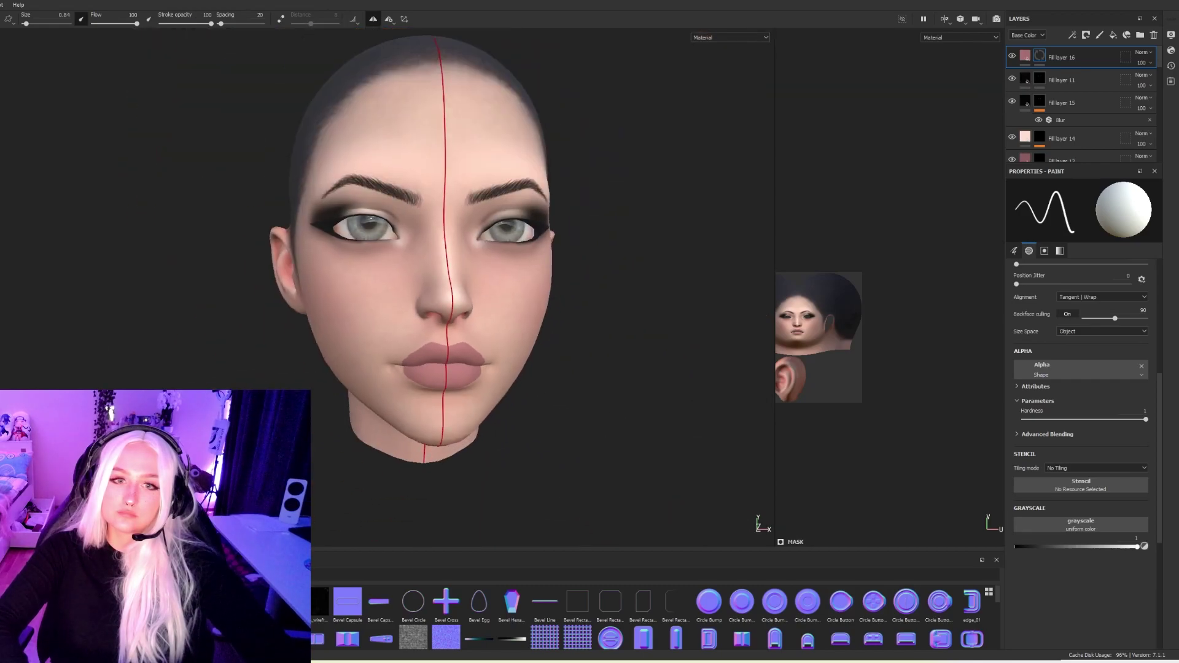
pyautogui.keyDown('alt'); pyautogui.moveTo(289, 344); pyautogui.dragTo(241, 336); pyautogui.keyUp('alt')
pyautogui.keyDown('alt'); pyautogui.moveTo(241, 336); pyautogui.dragTo(332, 334, button='right'); pyautogui.keyUp('alt')
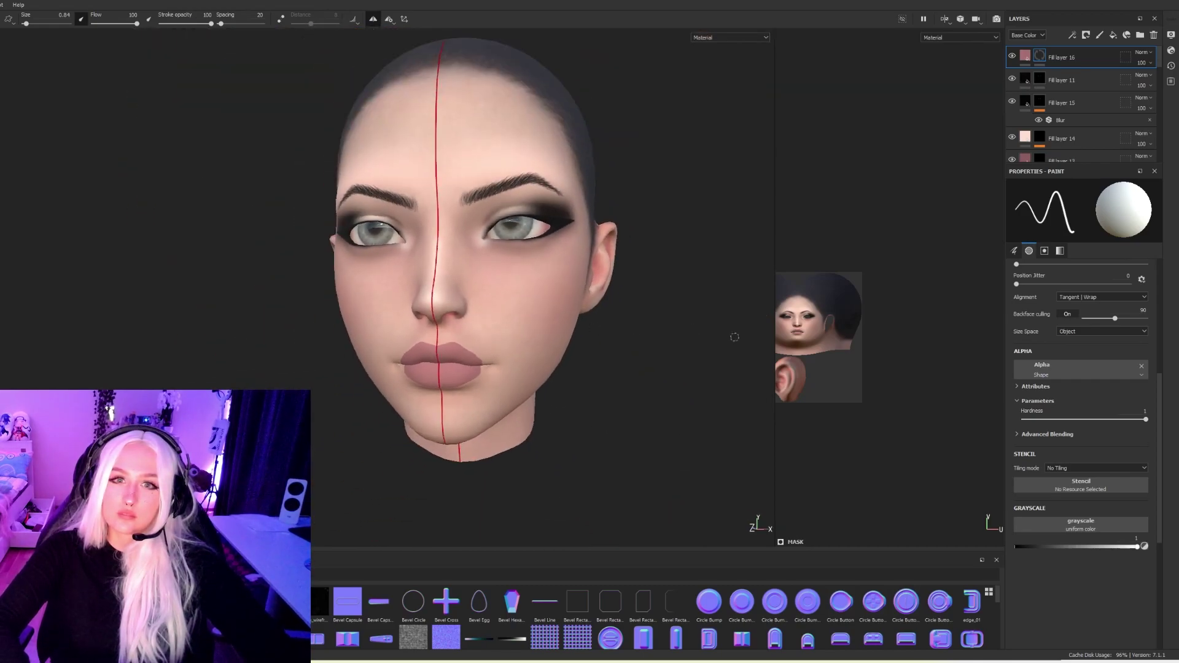
pyautogui.rightClick(1088, 62)
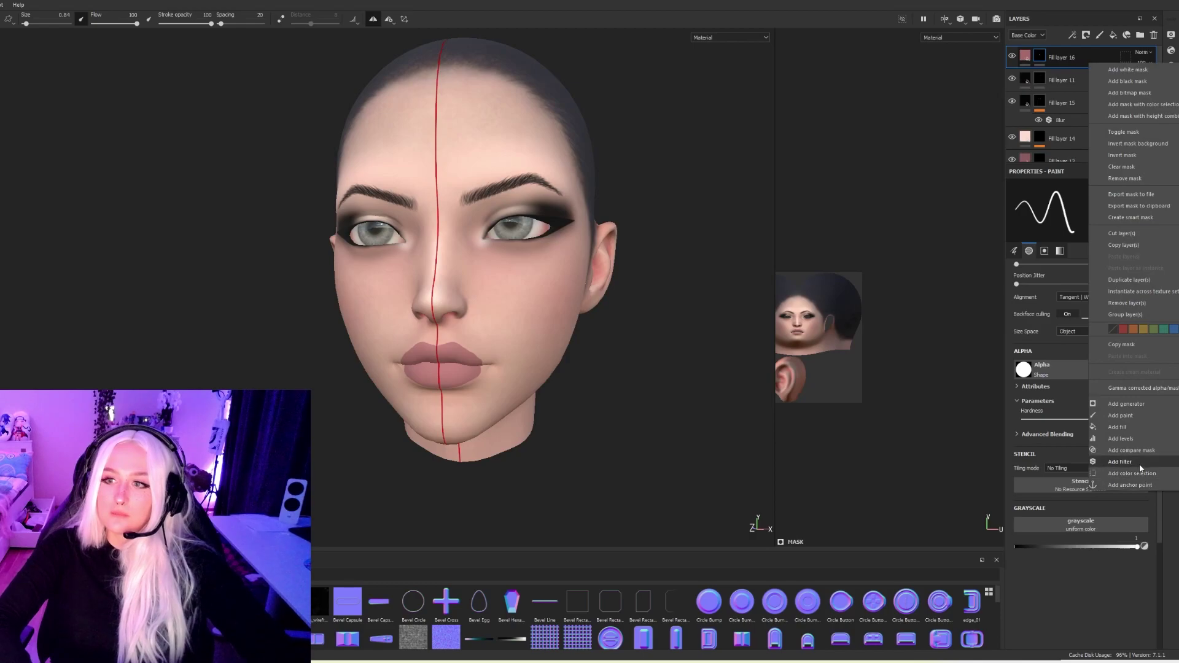
pyautogui.click(1139, 465)
pyautogui.click(1078, 207)
pyautogui.click(1110, 246)
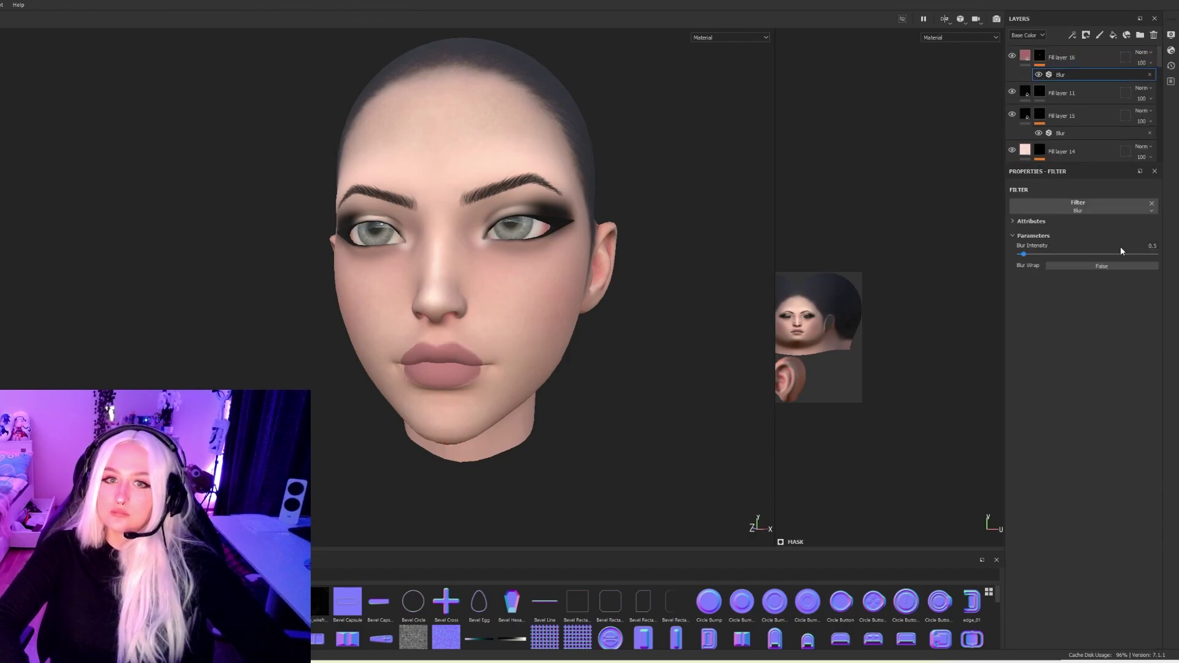
pyautogui.click(1038, 253)
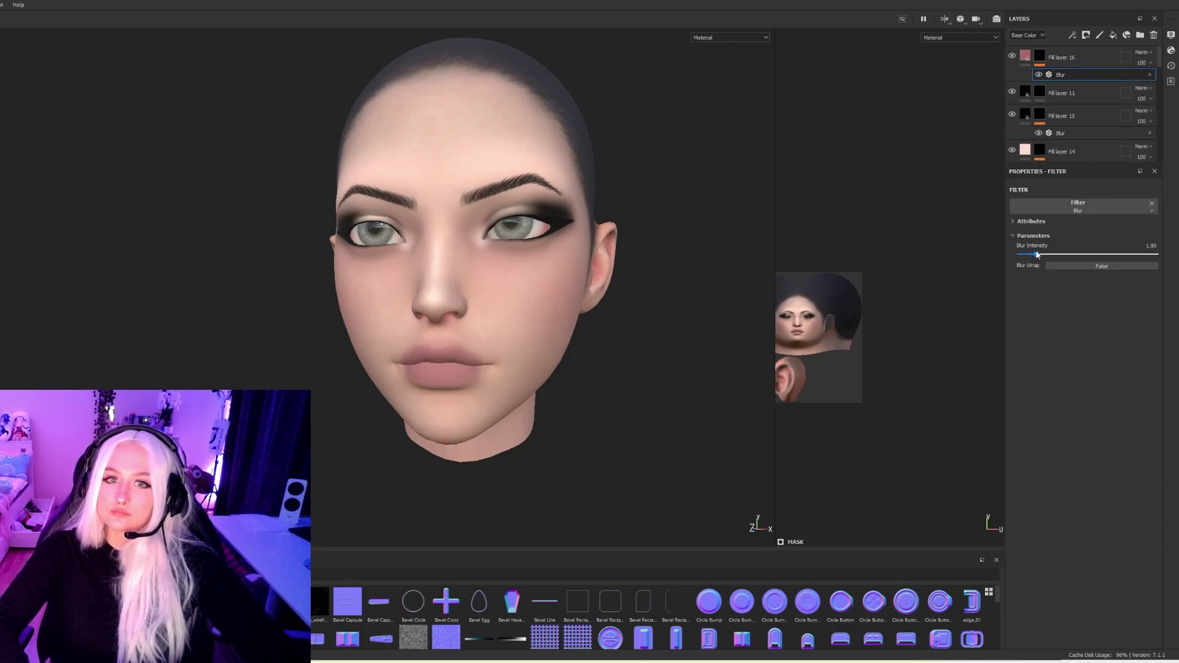
pyautogui.moveTo(1038, 254); pyautogui.dragTo(1039, 254)
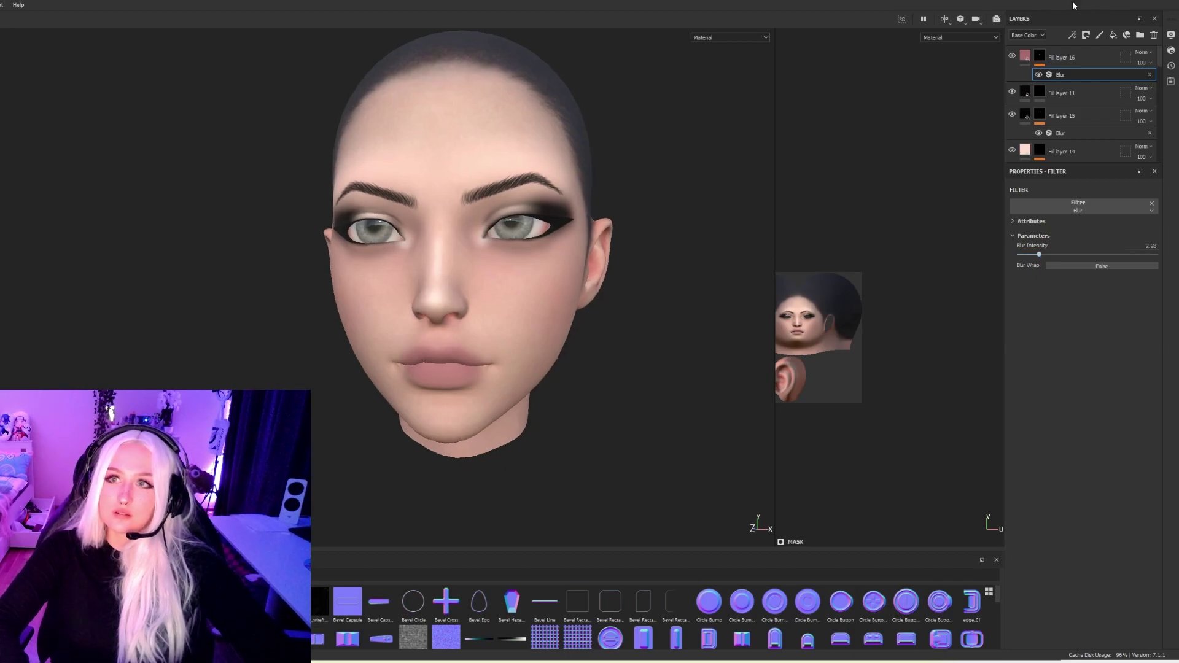
# Change Fill layer 16's base color to a more saturated rose red (#ab5757) and check the lips from several angles.
pyautogui.click(1025, 55)
pyautogui.click(1087, 410)
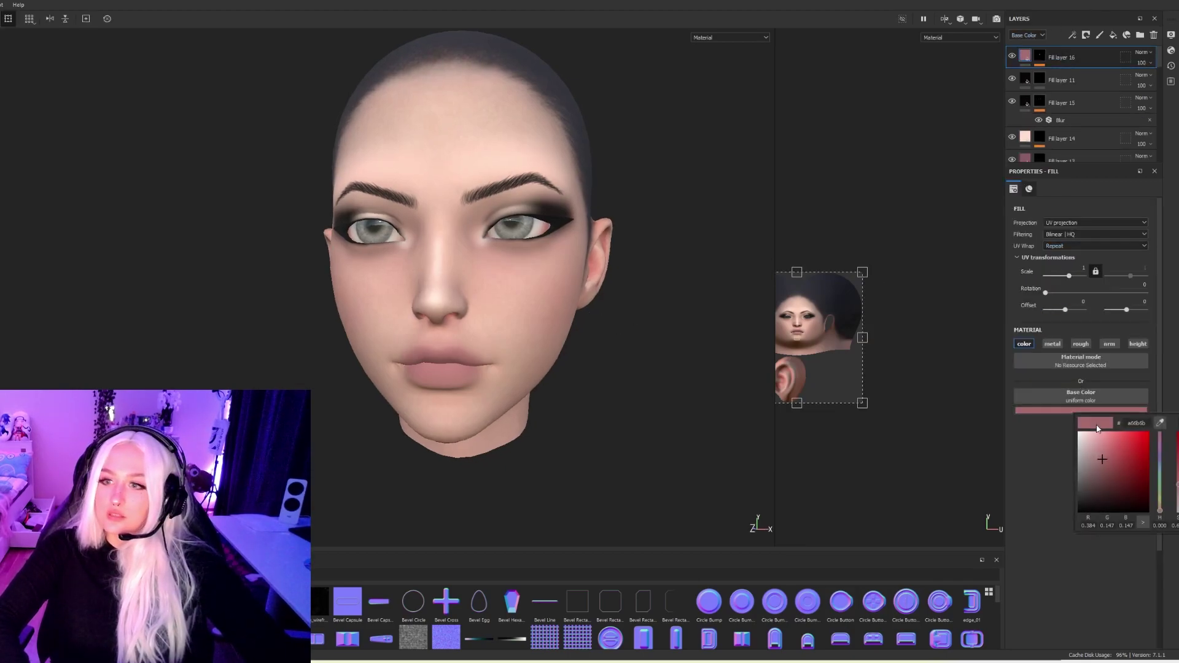
pyautogui.moveTo(1100, 477)
pyautogui.mouseDown()
pyautogui.moveTo(1115, 473)
pyautogui.moveTo(1110, 461)
pyautogui.mouseUp()
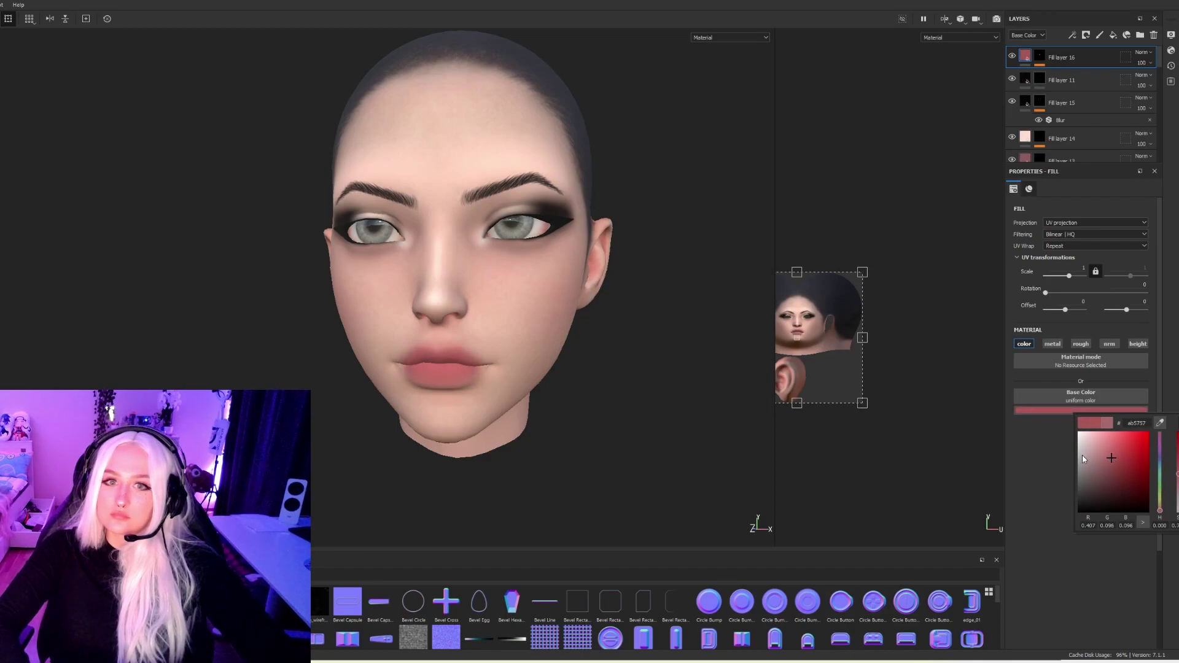
pyautogui.moveTo(541, 398)
pyautogui.keyDown('alt'); pyautogui.mouseDown()
pyautogui.moveTo(642, 397)
pyautogui.moveTo(554, 397)
pyautogui.mouseUp(); pyautogui.keyUp('alt')
pyautogui.keyDown('alt'); pyautogui.moveTo(621, 425); pyautogui.dragTo(204, 361, button='right'); pyautogui.keyUp('alt')
pyautogui.keyDown('alt'); pyautogui.moveTo(367, 353); pyautogui.dragTo(388, 363); pyautogui.keyUp('alt')
pyautogui.keyDown('alt'); pyautogui.moveTo(602, 467); pyautogui.dragTo(752, 501, button='right'); pyautogui.keyUp('alt')
pyautogui.keyDown('alt'); pyautogui.moveTo(752, 501); pyautogui.dragTo(534, 397, button='middle'); pyautogui.keyUp('alt')
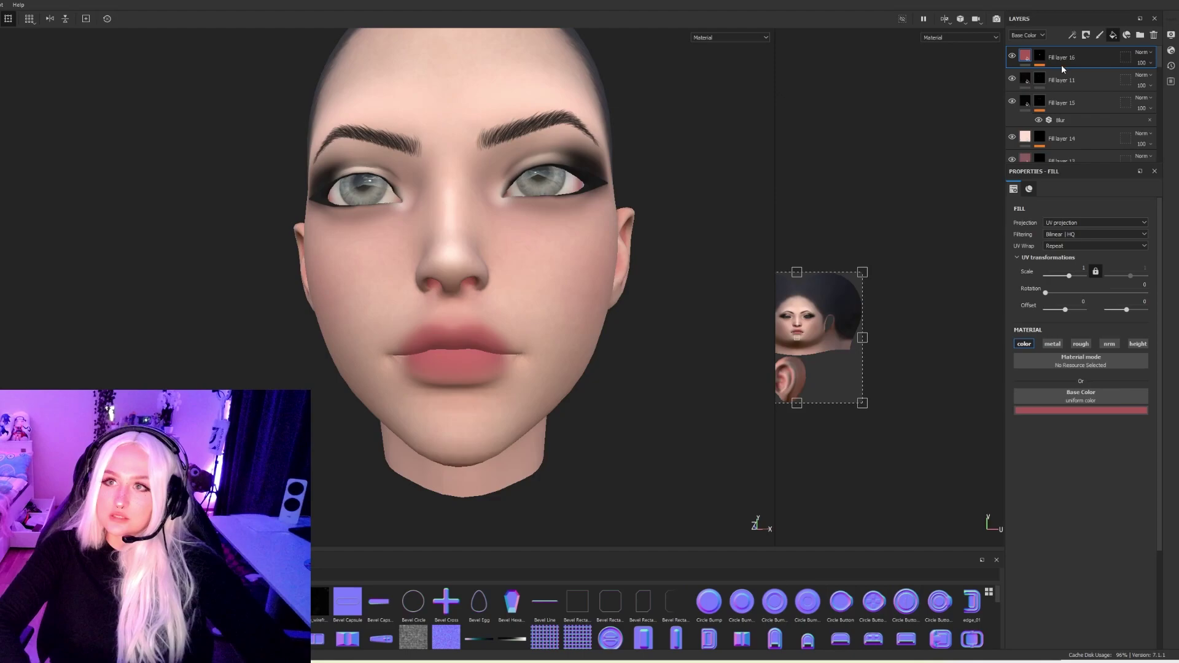
# Add a fill layer above Fill layer 16 with a dark red base color and only the color channel enabled.
pyautogui.click(1113, 37)
pyautogui.click(1108, 411)
pyautogui.moveTo(1110, 440)
pyautogui.mouseDown()
pyautogui.moveTo(1167, 443)
pyautogui.moveTo(1145, 464)
pyautogui.mouseUp()
pyautogui.click(1063, 347)
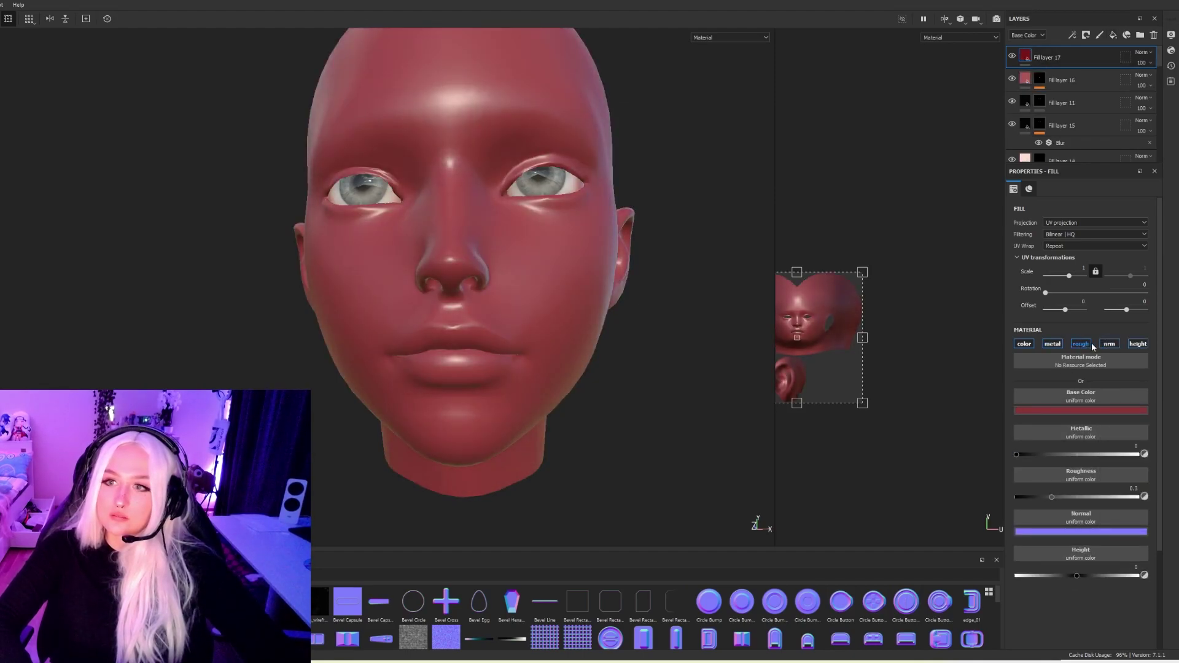
pyautogui.click(1086, 343)
pyautogui.click(1111, 343)
pyautogui.click(1136, 344)
pyautogui.click(1058, 344)
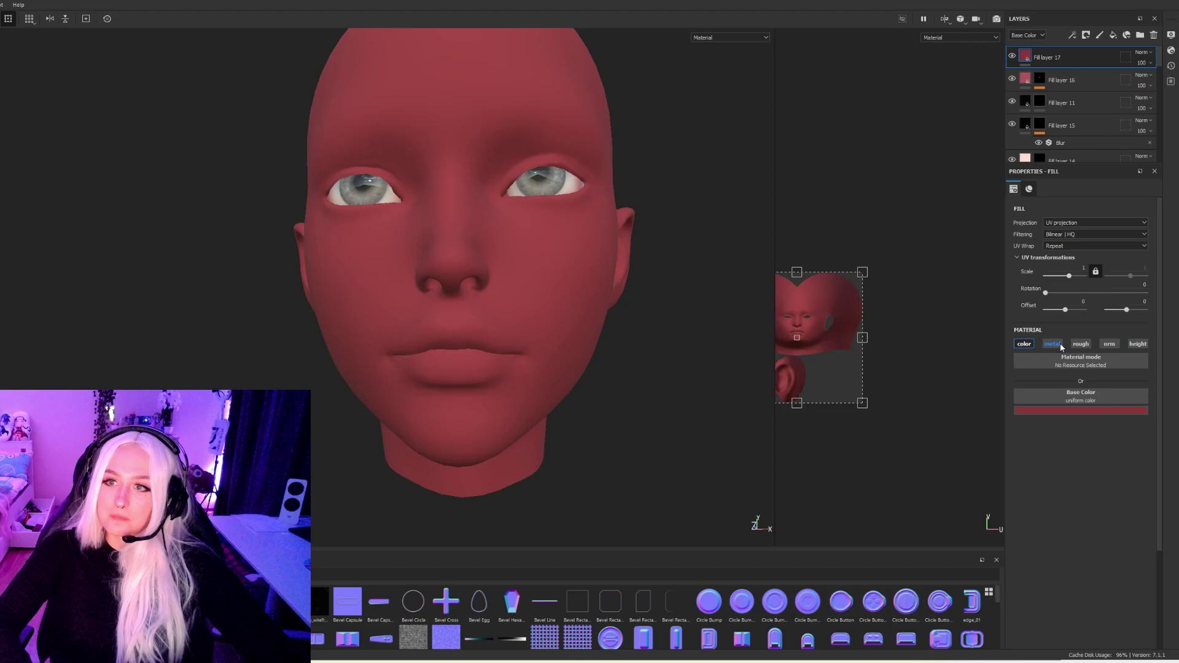
# Add a black mask to Fill layer 17 and paint the darker red along the inner center of the lips.
pyautogui.rightClick(1064, 57)
pyautogui.click(1095, 77)
pyautogui.keyDown('alt'); pyautogui.moveTo(620, 375); pyautogui.dragTo(571, 350); pyautogui.keyUp('alt')
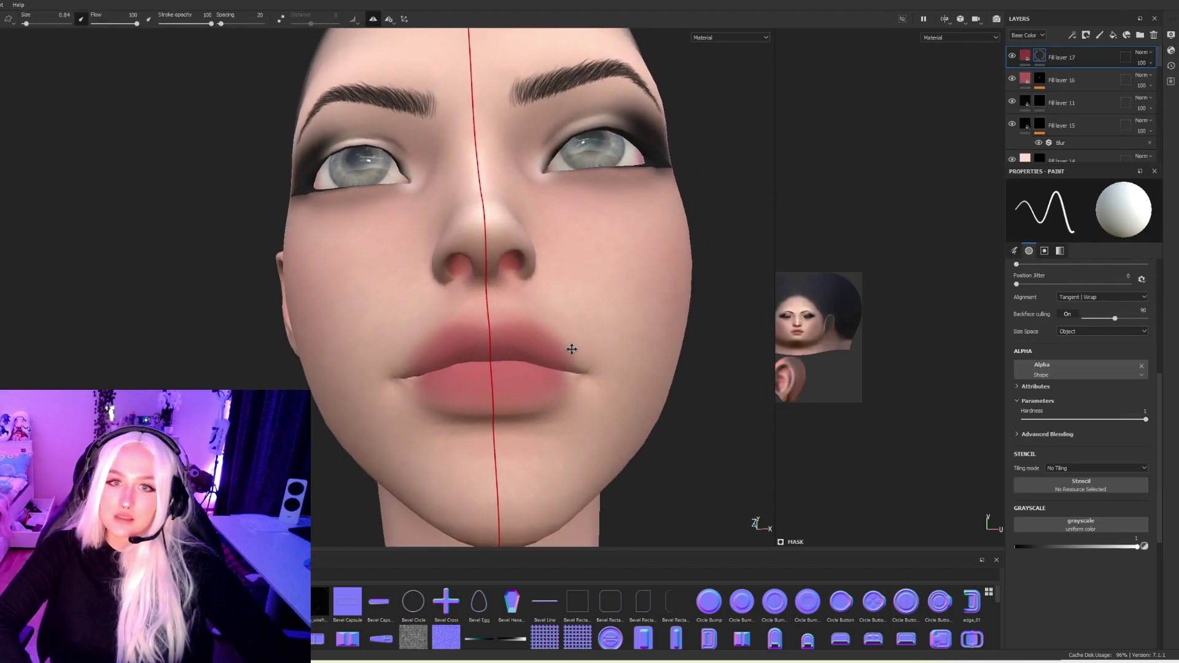
pyautogui.keyDown('alt'); pyautogui.moveTo(571, 350); pyautogui.dragTo(694, 380, button='right'); pyautogui.keyUp('alt')
pyautogui.moveTo(377, 318)
pyautogui.mouseDown()
pyautogui.moveTo(358, 323)
pyautogui.moveTo(455, 387)
pyautogui.mouseUp()
pyautogui.keyDown('alt'); pyautogui.moveTo(455, 387); pyautogui.dragTo(368, 350, button='right'); pyautogui.keyUp('alt')
pyautogui.keyDown('alt'); pyautogui.moveTo(368, 350); pyautogui.dragTo(355, 297); pyautogui.keyUp('alt')
pyautogui.keyDown('alt'); pyautogui.moveTo(355, 297); pyautogui.dragTo(467, 350, button='right'); pyautogui.keyUp('alt')
pyautogui.keyDown('alt'); pyautogui.moveTo(467, 350); pyautogui.dragTo(524, 329); pyautogui.keyUp('alt')
pyautogui.click(415, 320)
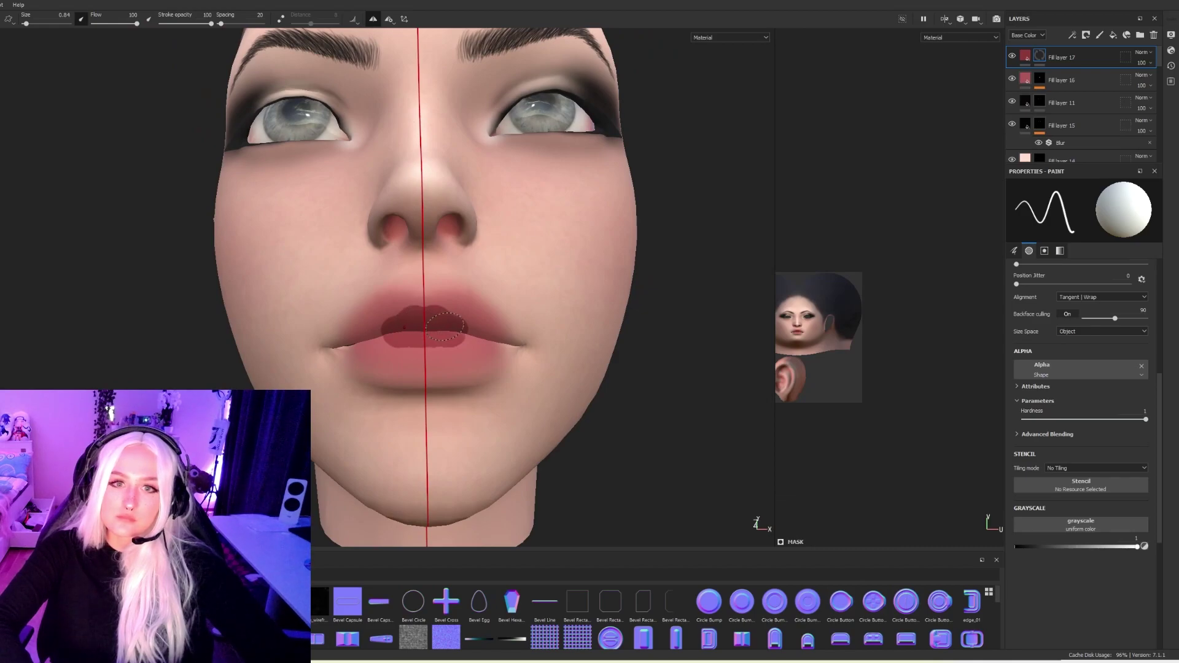
pyautogui.hotkey('ctrl', 'z')
pyautogui.click(428, 323)
# Add a Blur filter to Fill layer 17's mask and set its blur intensity to about 1.4.
pyautogui.keyDown('alt'); pyautogui.moveTo(569, 352); pyautogui.dragTo(600, 284, button='right'); pyautogui.keyUp('alt')
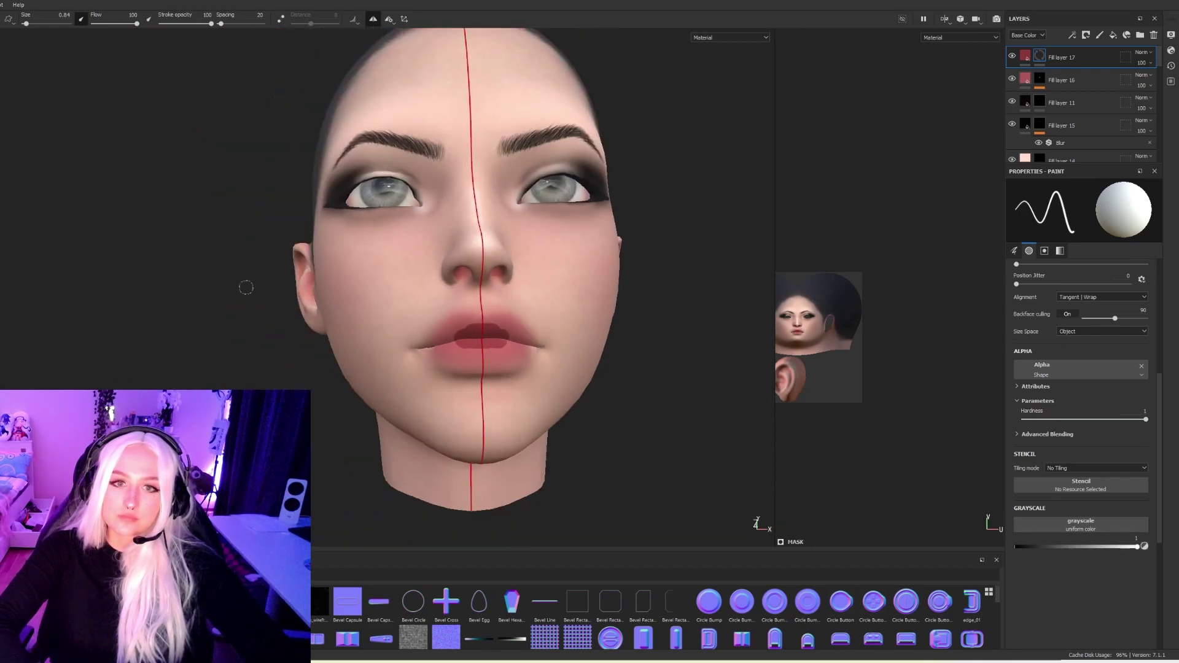
pyautogui.keyDown('alt'); pyautogui.moveTo(600, 285); pyautogui.dragTo(322, 321); pyautogui.keyUp('alt')
pyautogui.rightClick(1061, 54)
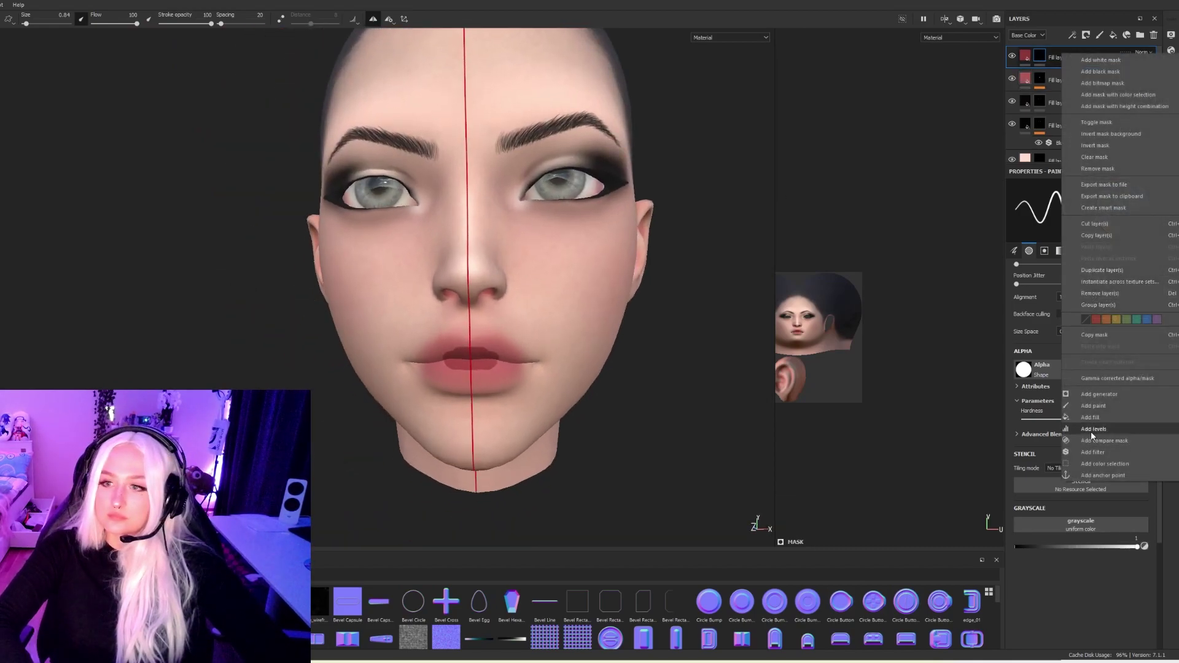
pyautogui.click(1104, 451)
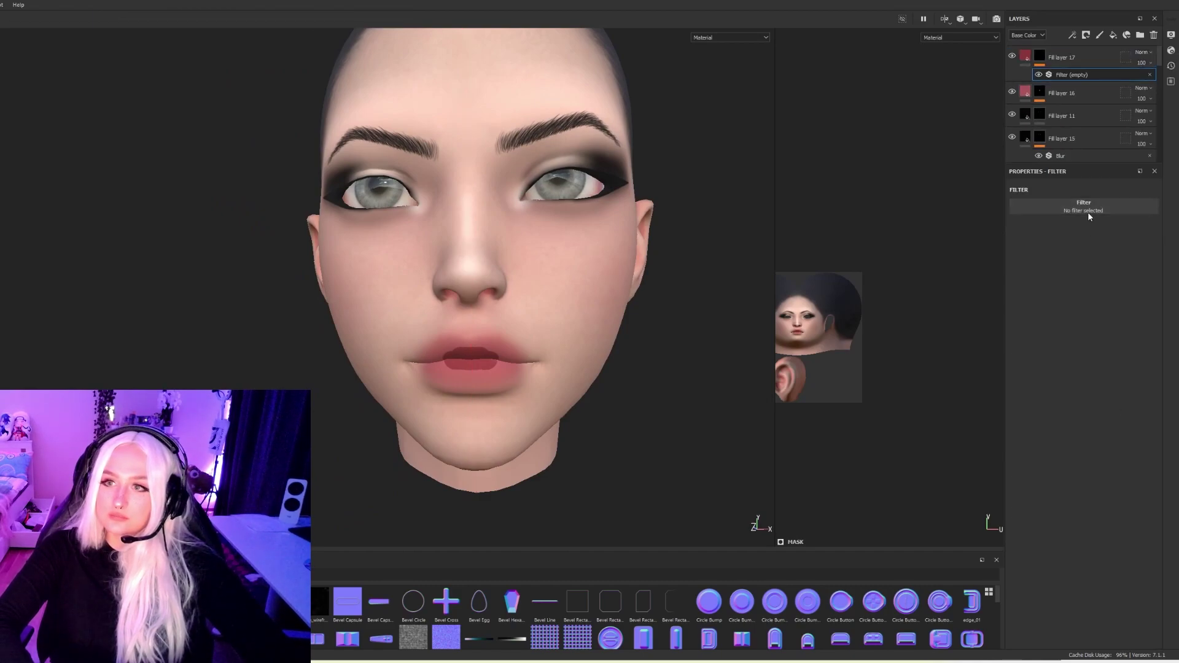
pyautogui.click(1088, 208)
pyautogui.click(1095, 243)
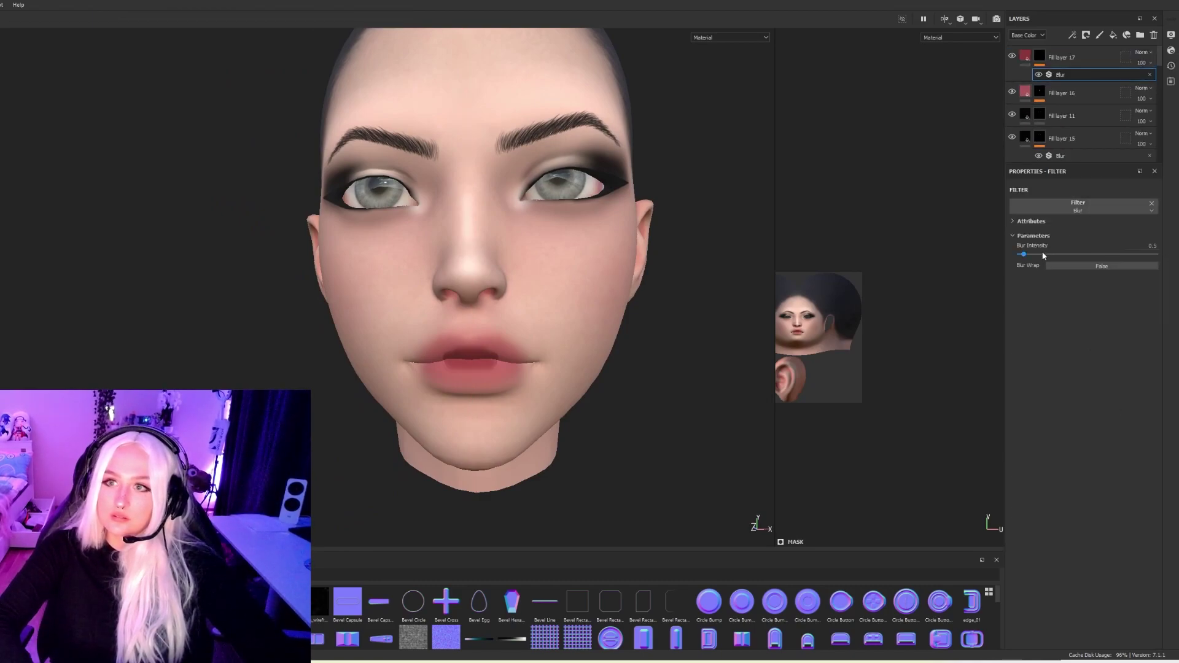
pyautogui.click(1043, 255)
pyautogui.moveTo(1033, 253); pyautogui.dragTo(1032, 253)
# Change Fill layer 17's base color to a deeper, more saturated red.
pyautogui.press('Delete')
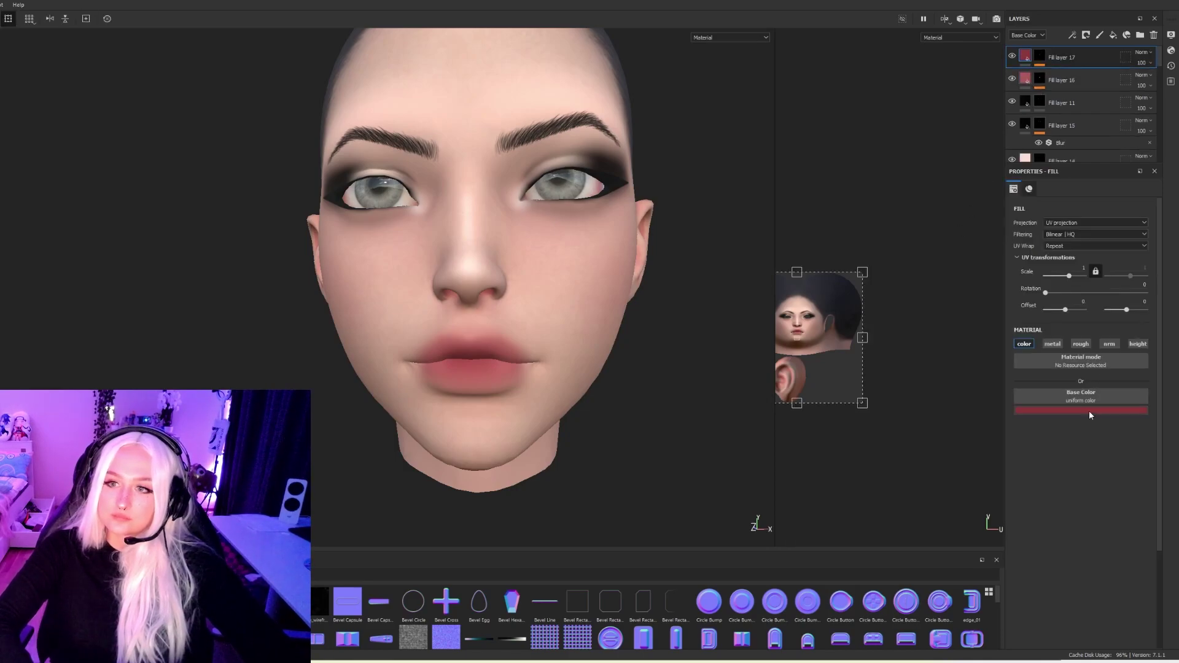
pyautogui.click(1088, 410)
pyautogui.moveTo(1134, 480); pyautogui.dragTo(1136, 469)
# Increase the blur intensity on Fill layer 17's mask to about 3.2 and check the lips from a distance.
pyautogui.click(1071, 53)
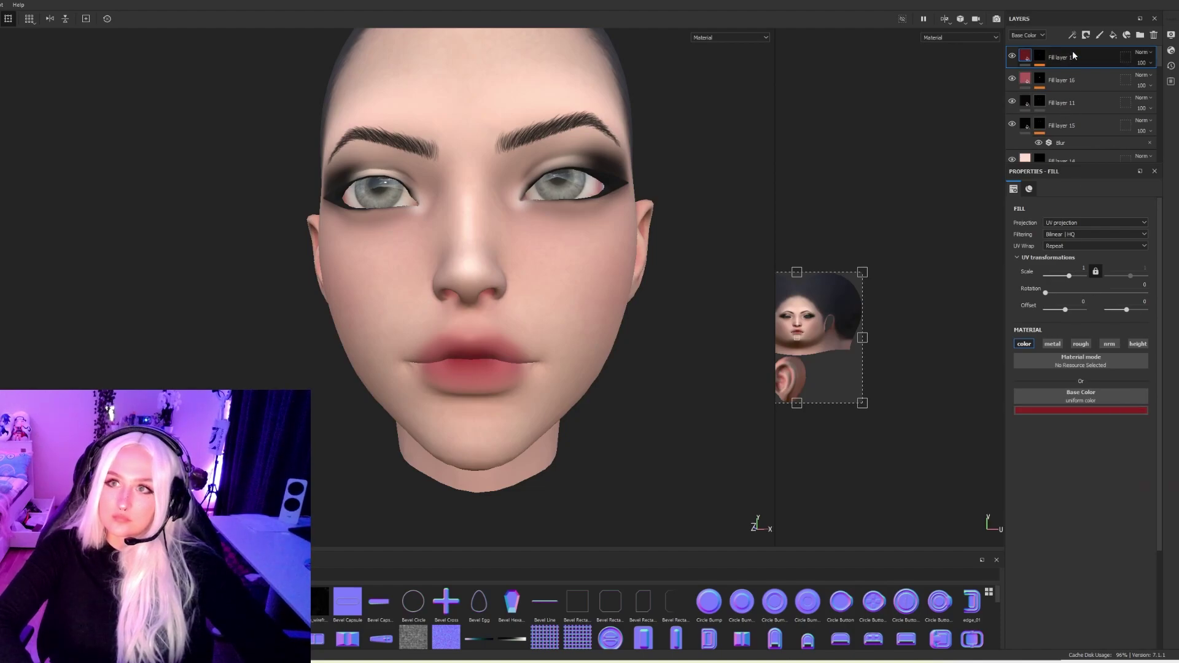
pyautogui.click(1039, 56)
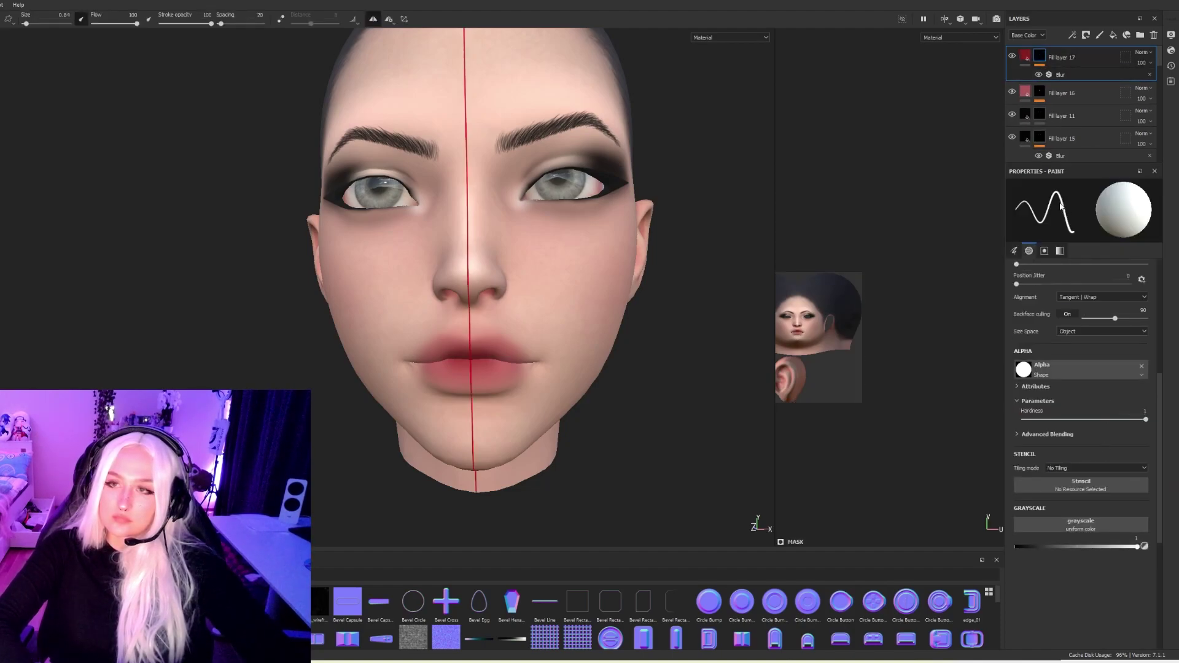
pyautogui.click(1062, 74)
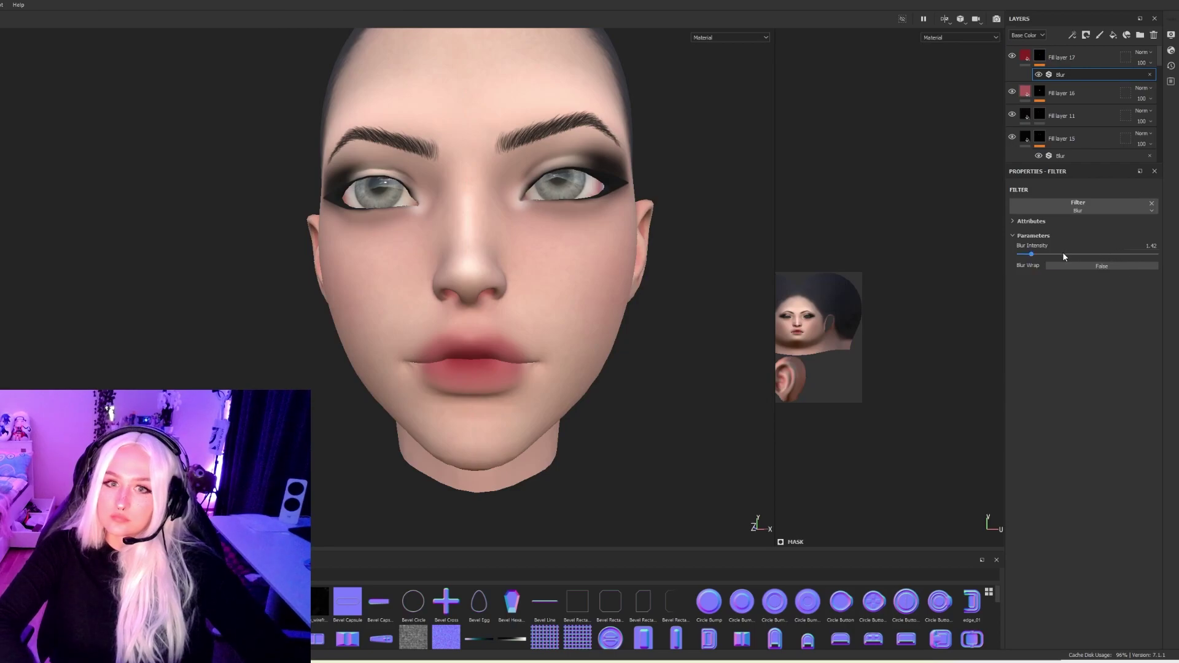
pyautogui.moveTo(1031, 254); pyautogui.dragTo(1040, 255)
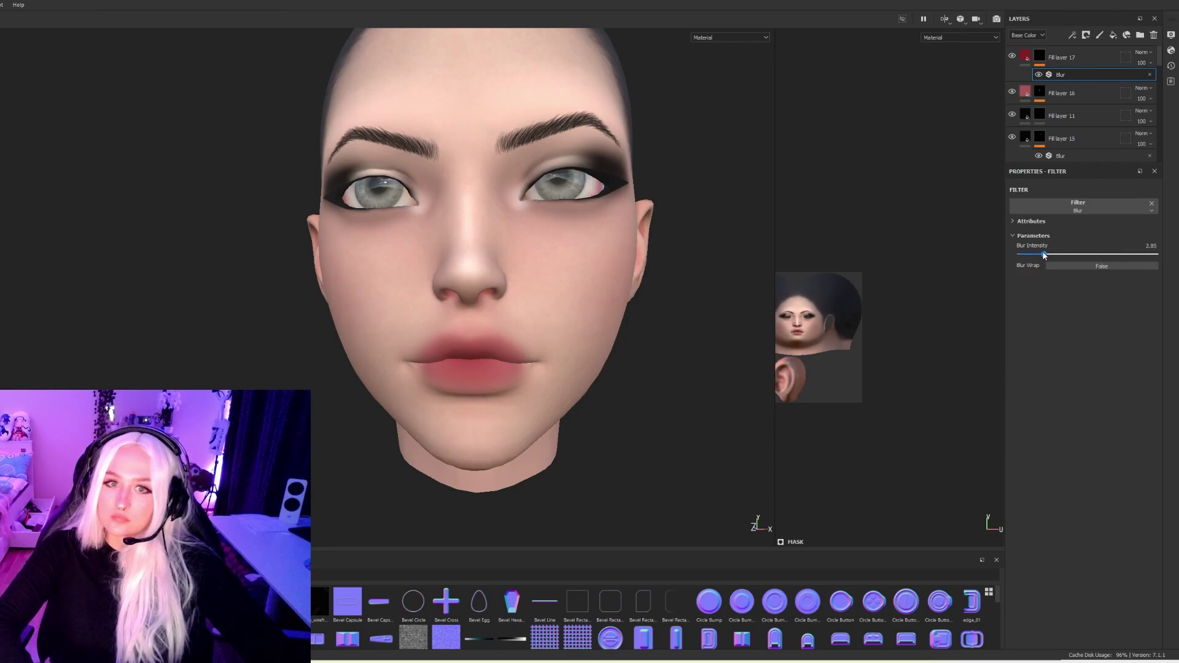
pyautogui.scroll(-5, 500, 402)
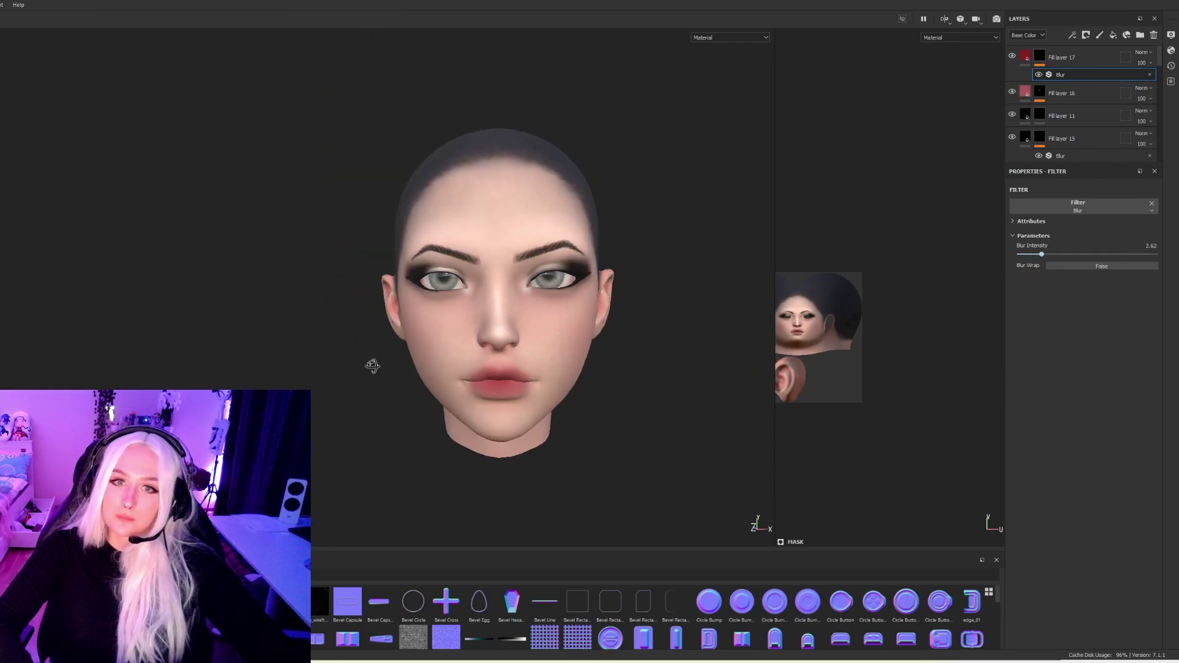
pyautogui.click(1046, 253)
pyautogui.moveTo(633, 414); pyautogui.dragTo(598, 390, button='middle')
pyautogui.scroll(6, 598, 390)
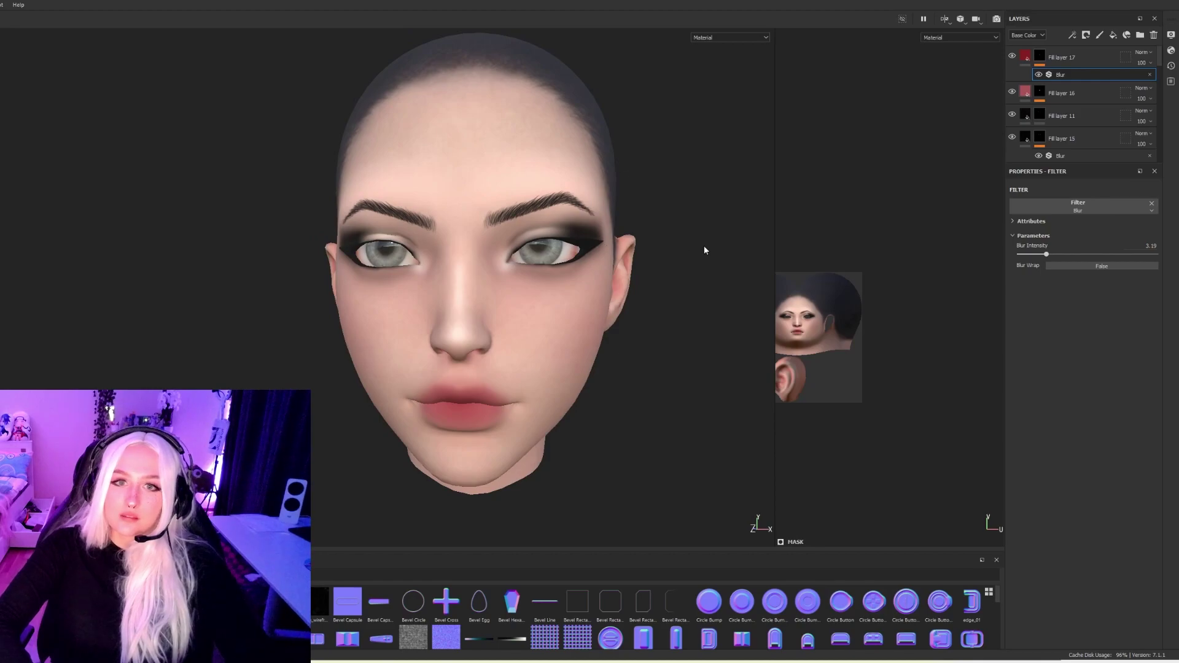
# Add a fill layer above Fill layer 17 with a rose pink base color (#b66b6b) and only the color channel enabled.
pyautogui.keyDown('alt'); pyautogui.moveTo(703, 256); pyautogui.dragTo(575, 324); pyautogui.keyUp('alt')
pyautogui.click(1116, 57)
pyautogui.press('1')
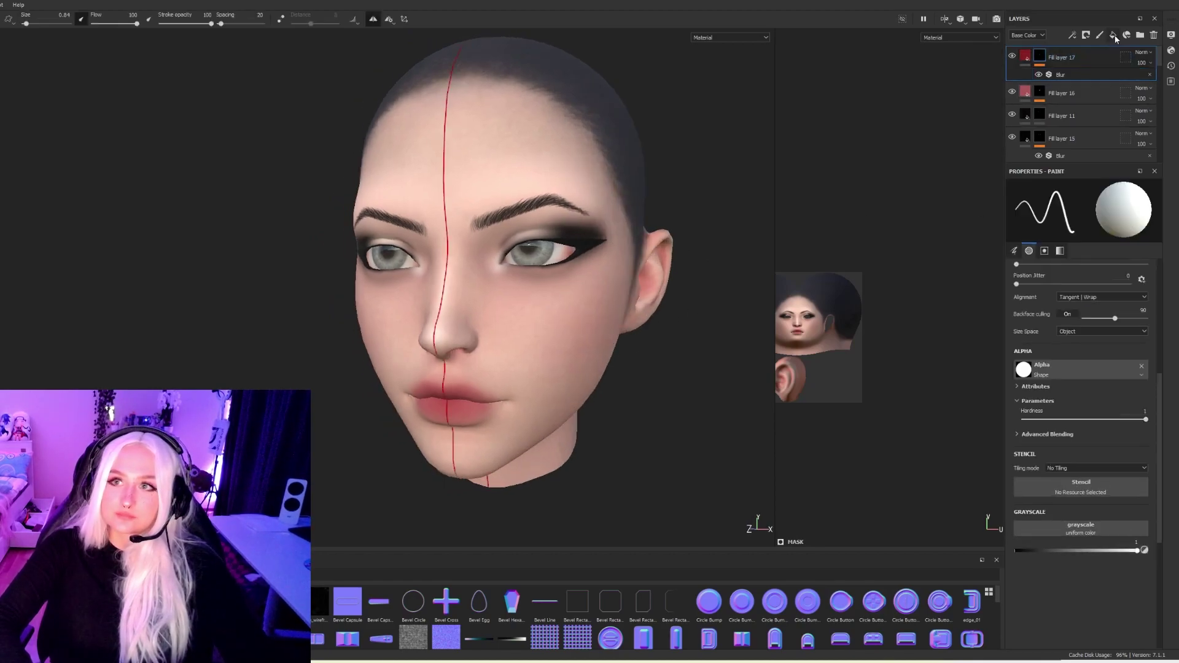
pyautogui.click(1113, 35)
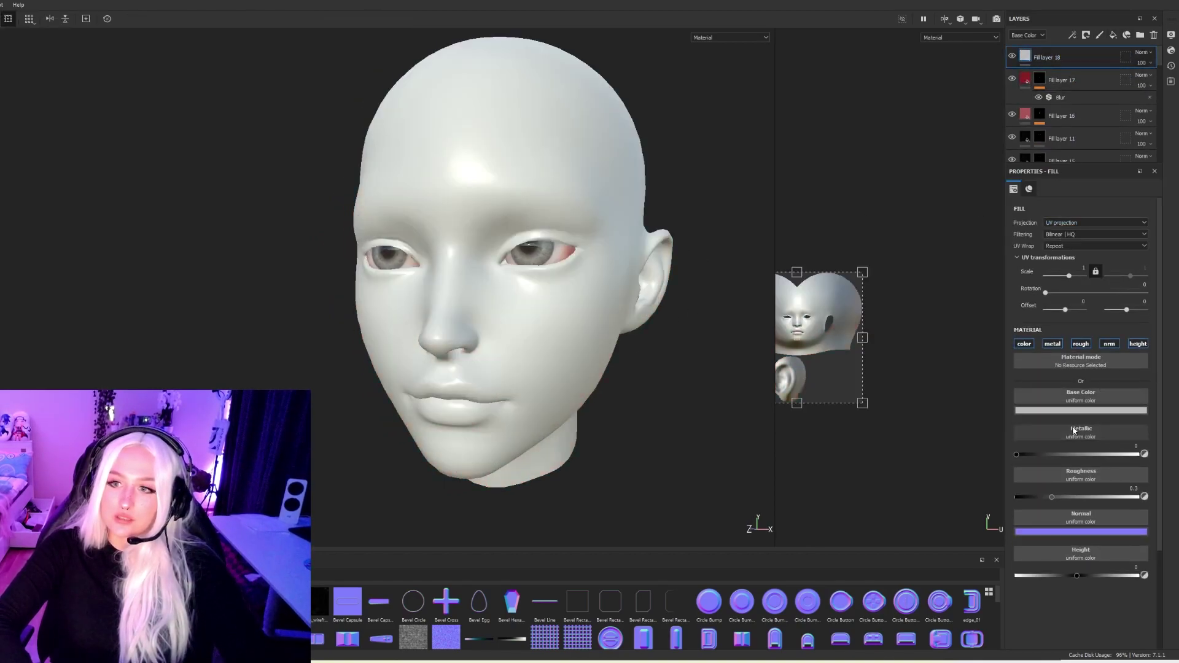
pyautogui.click(1079, 411)
pyautogui.click(1102, 453)
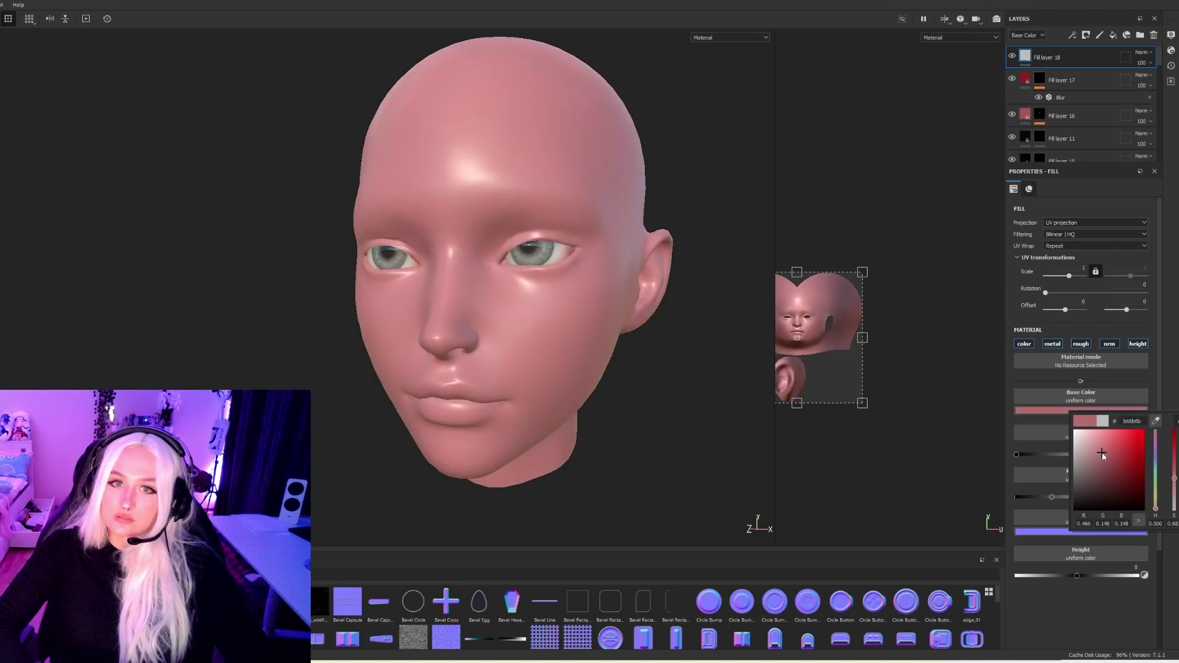
pyautogui.click(1052, 344)
pyautogui.click(1080, 344)
pyautogui.click(1109, 344)
pyautogui.click(1137, 344)
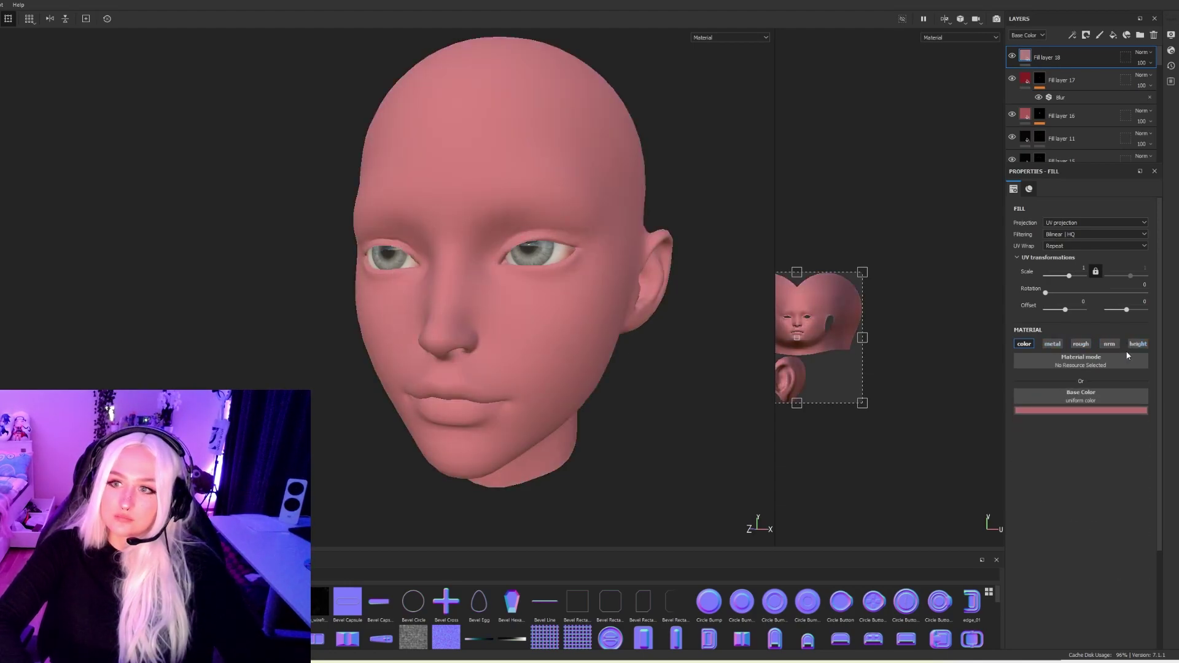
# Add a black mask to Fill layer 18 and paint a diagonal blush stroke along the cheekbone below the outer eye corner.
pyautogui.rightClick(1093, 60)
pyautogui.click(1103, 79)
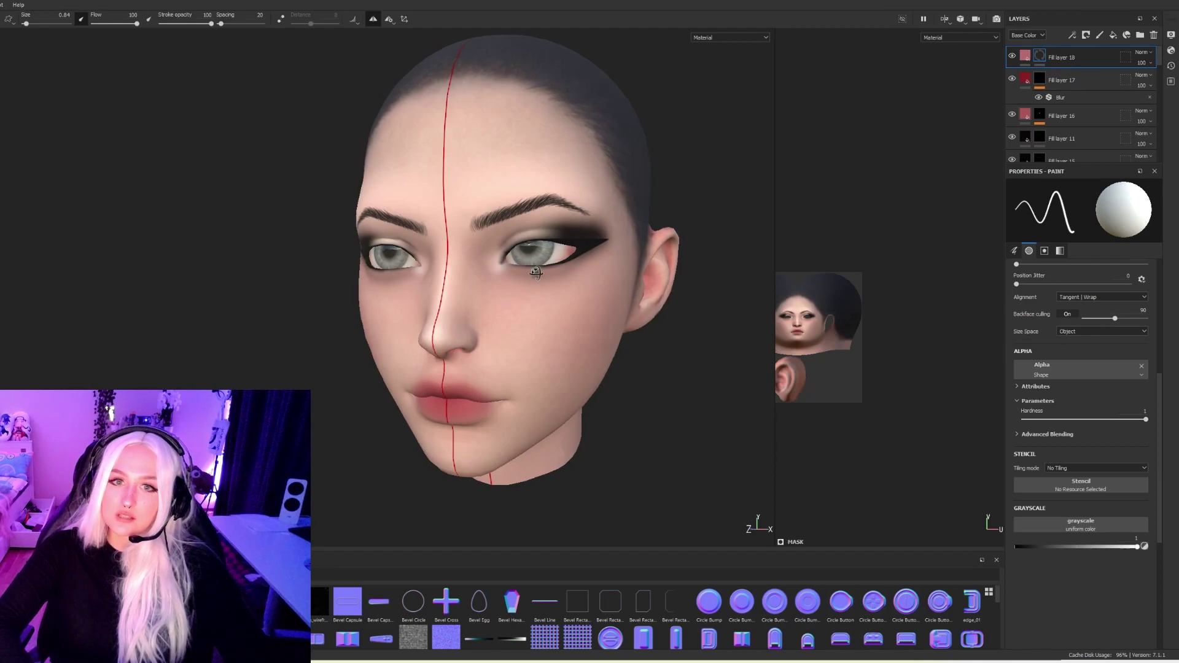
pyautogui.keyDown('alt'); pyautogui.moveTo(505, 310); pyautogui.dragTo(473, 310, button='middle'); pyautogui.keyUp('alt')
pyautogui.keyDown('alt'); pyautogui.moveTo(473, 310); pyautogui.dragTo(577, 362, button='right'); pyautogui.keyUp('alt')
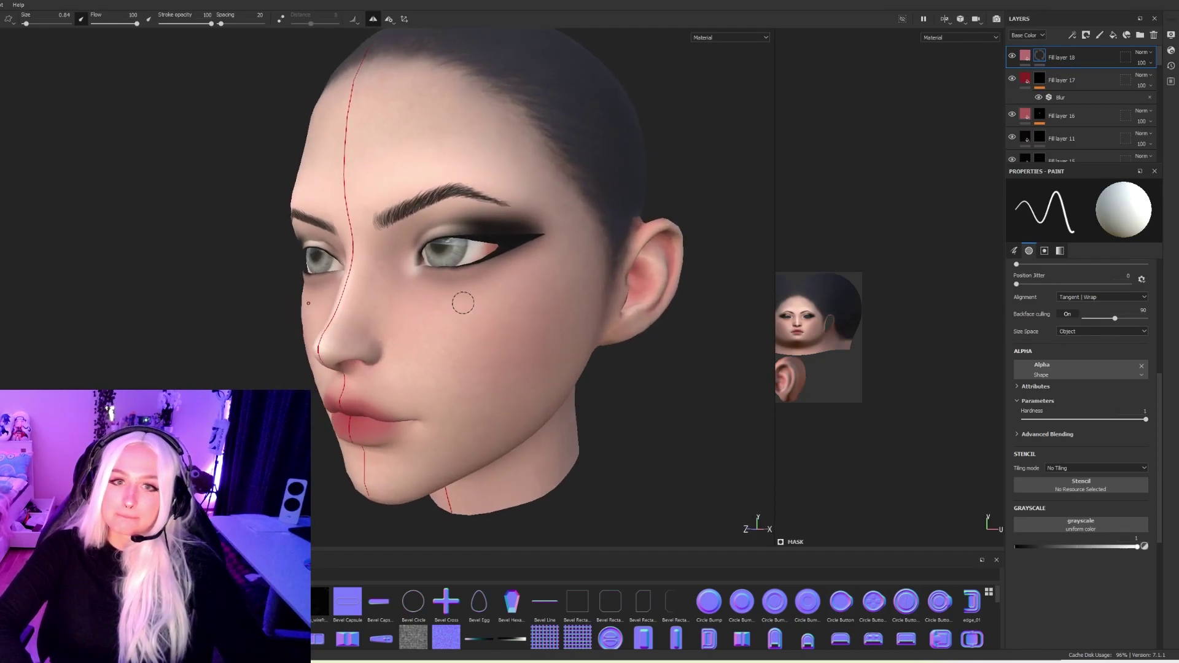
pyautogui.moveTo(500, 310)
pyautogui.keyDown('alt'); pyautogui.mouseDown()
pyautogui.moveTo(671, 308)
pyautogui.moveTo(534, 321)
pyautogui.moveTo(508, 311)
pyautogui.moveTo(562, 255)
pyautogui.moveTo(543, 286)
pyautogui.mouseUp(); pyautogui.keyUp('alt')
pyautogui.moveTo(498, 334); pyautogui.dragTo(478, 322)
pyautogui.hotkey('ctrl', 'z')
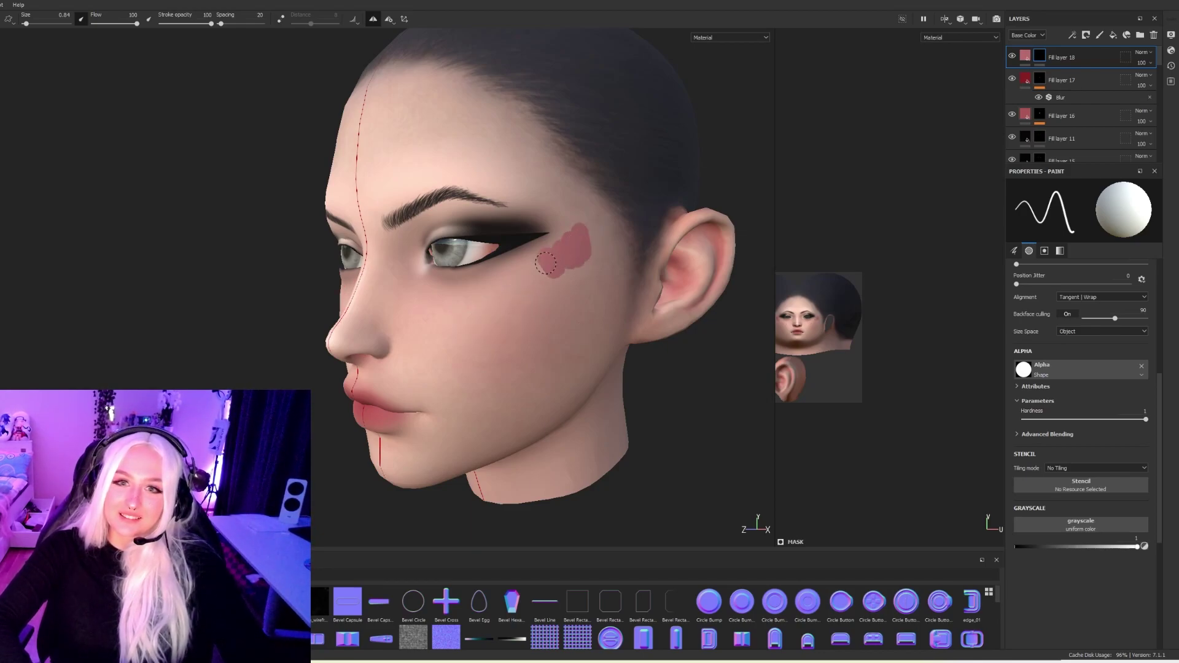
pyautogui.moveTo(546, 264)
pyautogui.mouseDown()
pyautogui.moveTo(514, 288)
pyautogui.moveTo(658, 285)
pyautogui.moveTo(460, 294)
pyautogui.mouseUp()
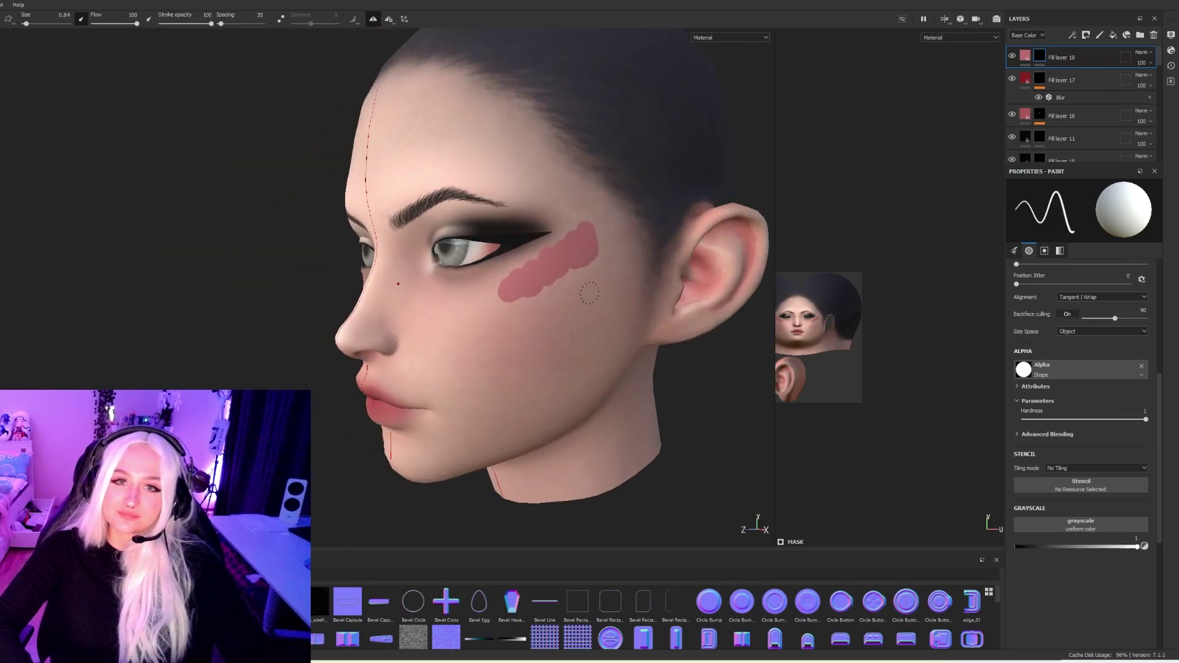
pyautogui.keyDown('alt'); pyautogui.moveTo(590, 293); pyautogui.dragTo(609, 293); pyautogui.keyUp('alt')
# Add a Blur filter to Fill layer 18's mask and set its blur intensity to about 5.1 to soften the blush.
pyautogui.rightClick(1066, 58)
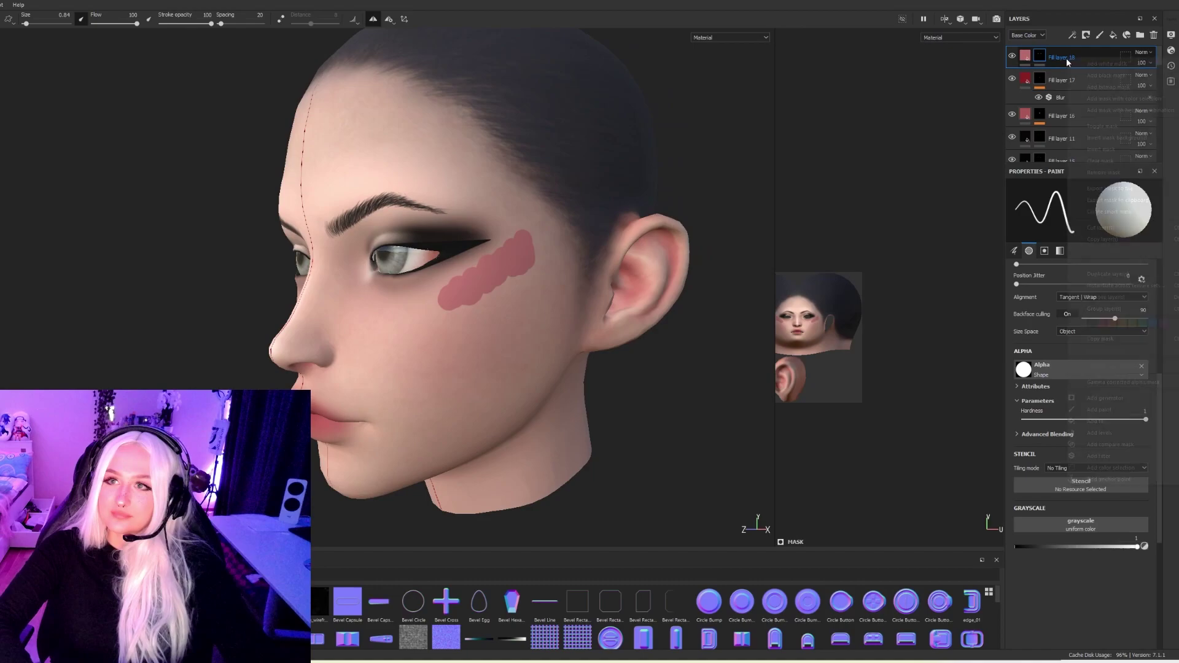
pyautogui.click(1099, 456)
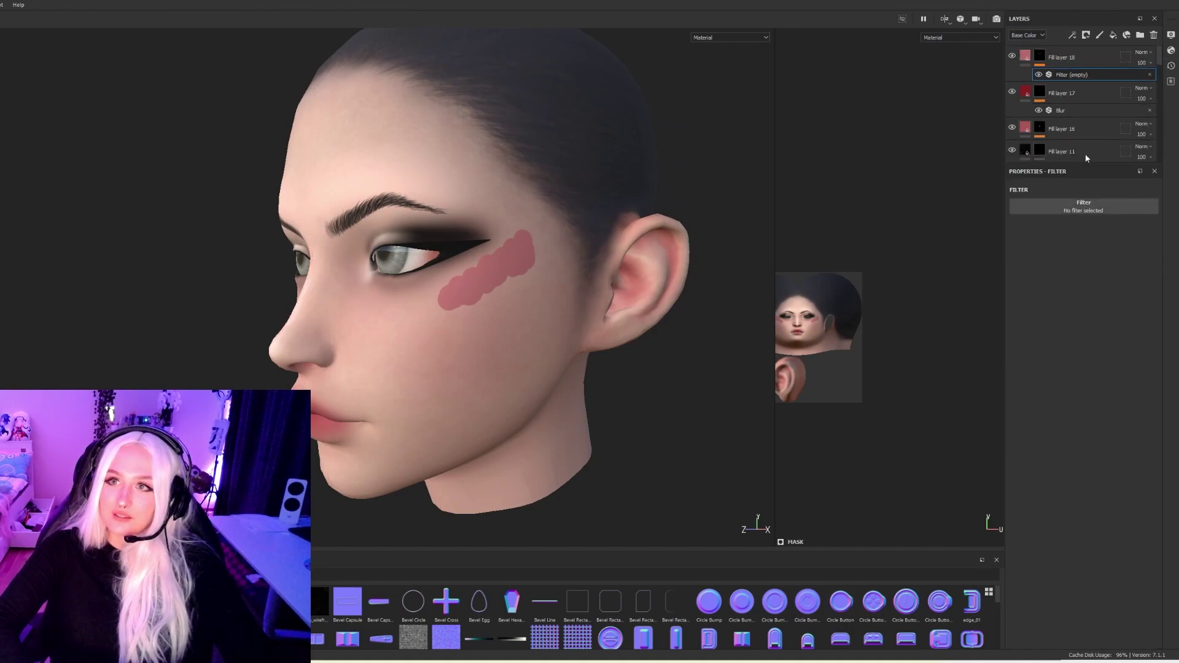
pyautogui.click(1081, 206)
pyautogui.click(1093, 273)
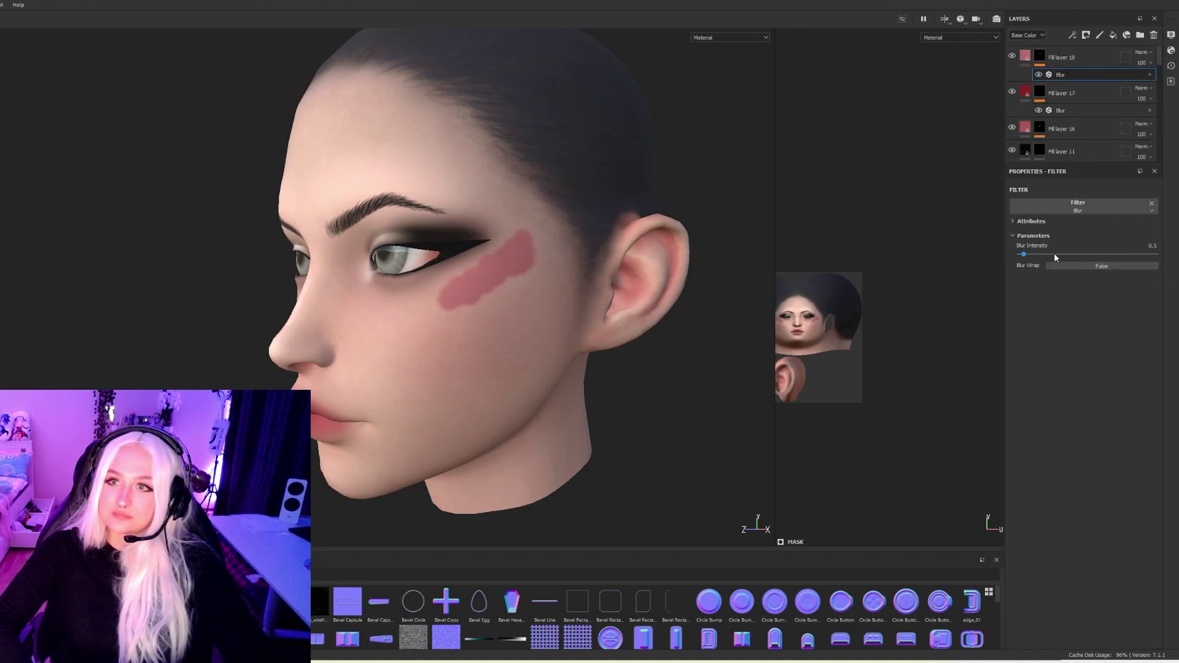
pyautogui.moveTo(1054, 254); pyautogui.dragTo(1047, 254)
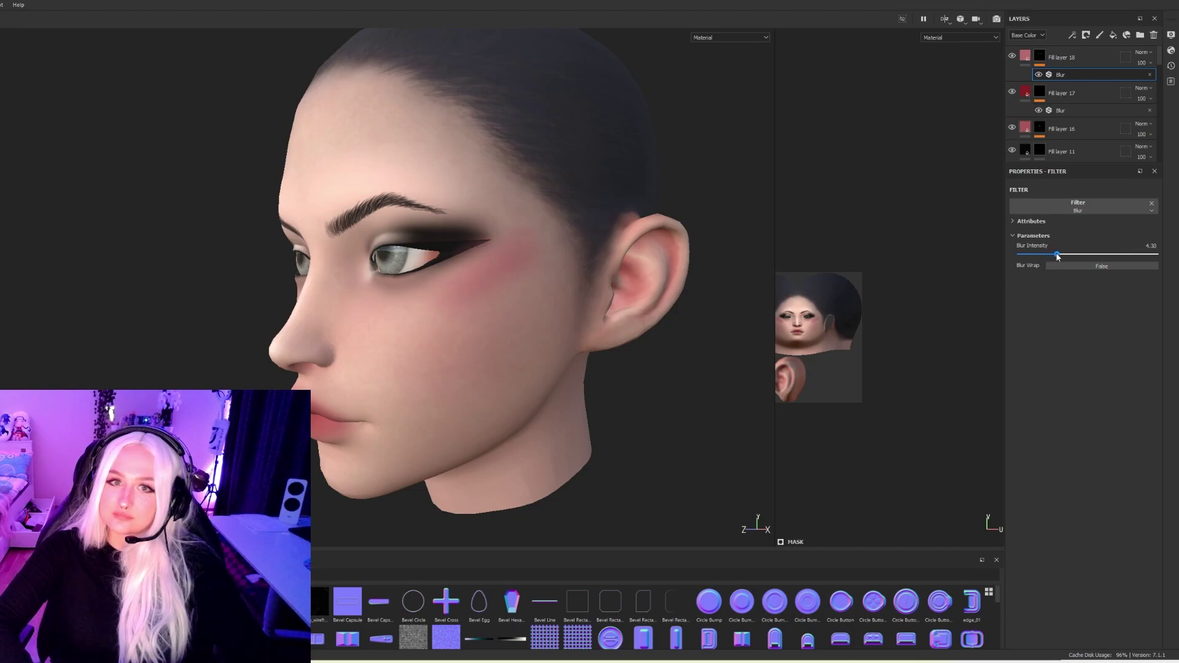
pyautogui.keyDown('alt'); pyautogui.moveTo(611, 294); pyautogui.dragTo(665, 290); pyautogui.keyUp('alt')
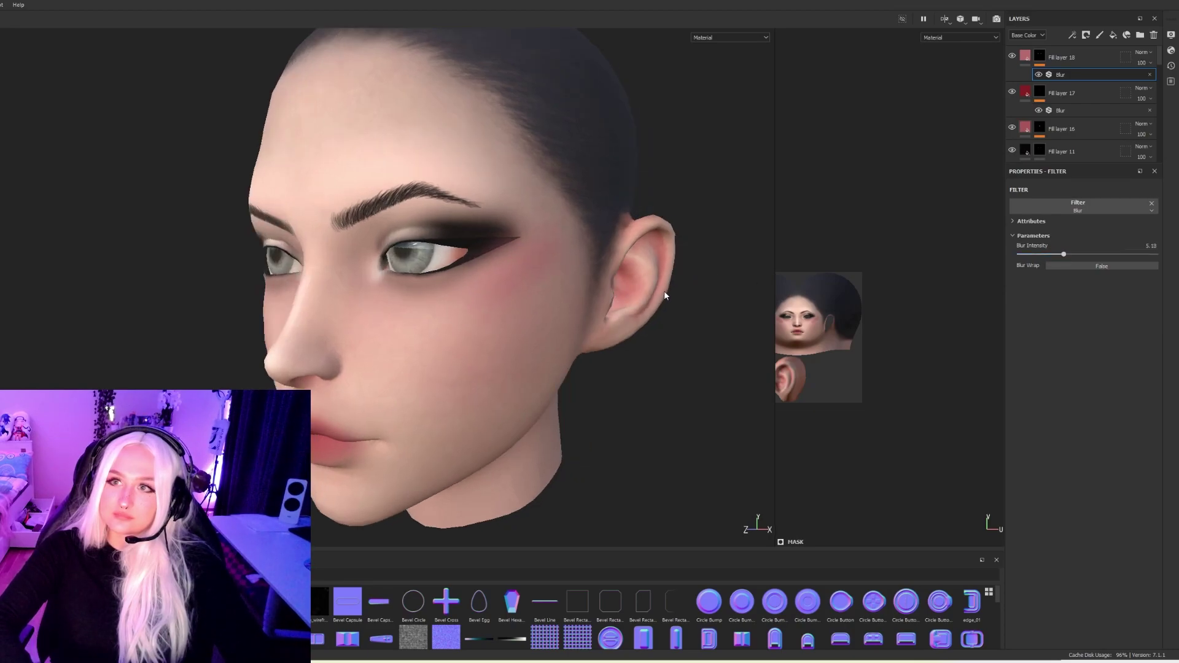
# Move Fill layer 18 down the layer stack to between Fill layer 7 and Fill layer 6.
pyautogui.click(1075, 60)
pyautogui.moveTo(1094, 53); pyautogui.dragTo(1077, 160)
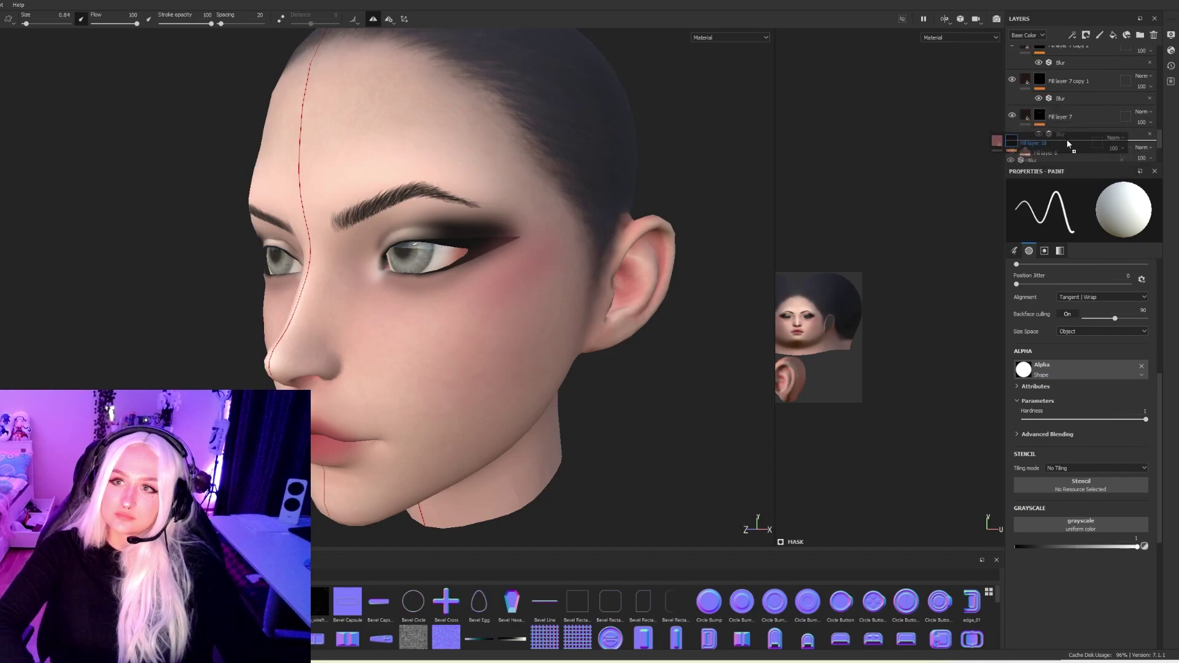
pyautogui.keyDown('alt'); pyautogui.moveTo(725, 204); pyautogui.dragTo(697, 208); pyautogui.keyUp('alt')
pyautogui.keyDown('alt'); pyautogui.moveTo(698, 209); pyautogui.dragTo(599, 161, button='right'); pyautogui.keyUp('alt')
# Lower Fill layer 18's opacity to 52 to make the blush subtler.
pyautogui.click(1025, 77)
pyautogui.doubleClick(1069, 73)
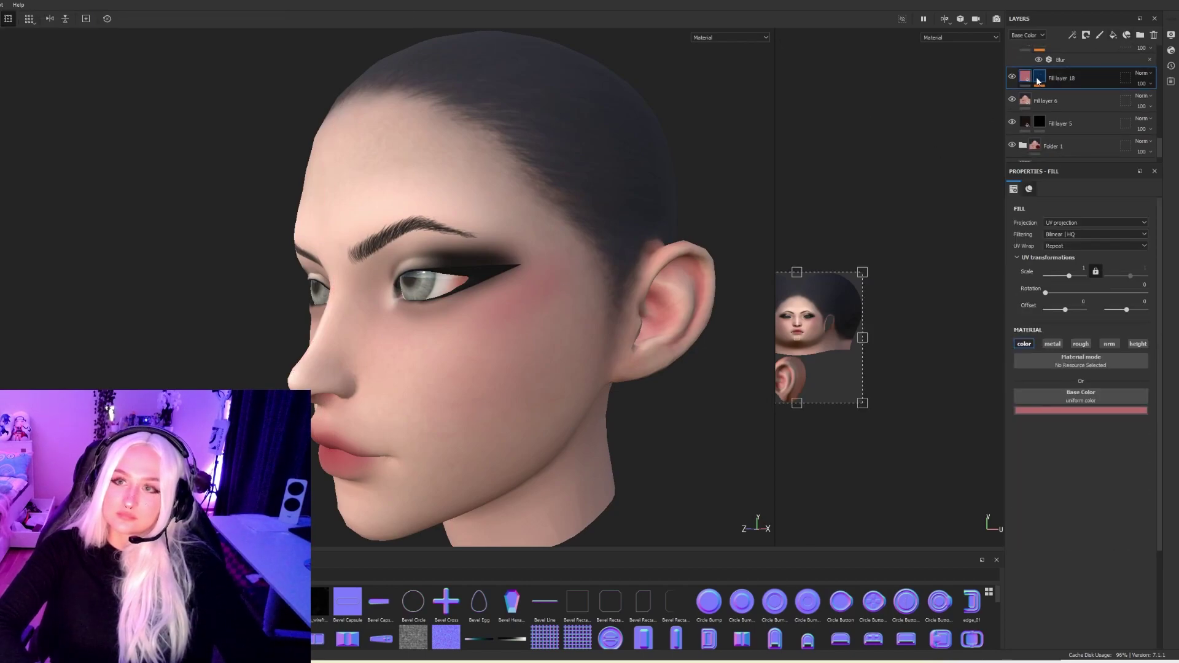
pyautogui.hotkey('ctrl', 'z')
pyautogui.keyDown('alt'); pyautogui.moveTo(549, 286); pyautogui.dragTo(520, 288, button='middle'); pyautogui.keyUp('alt')
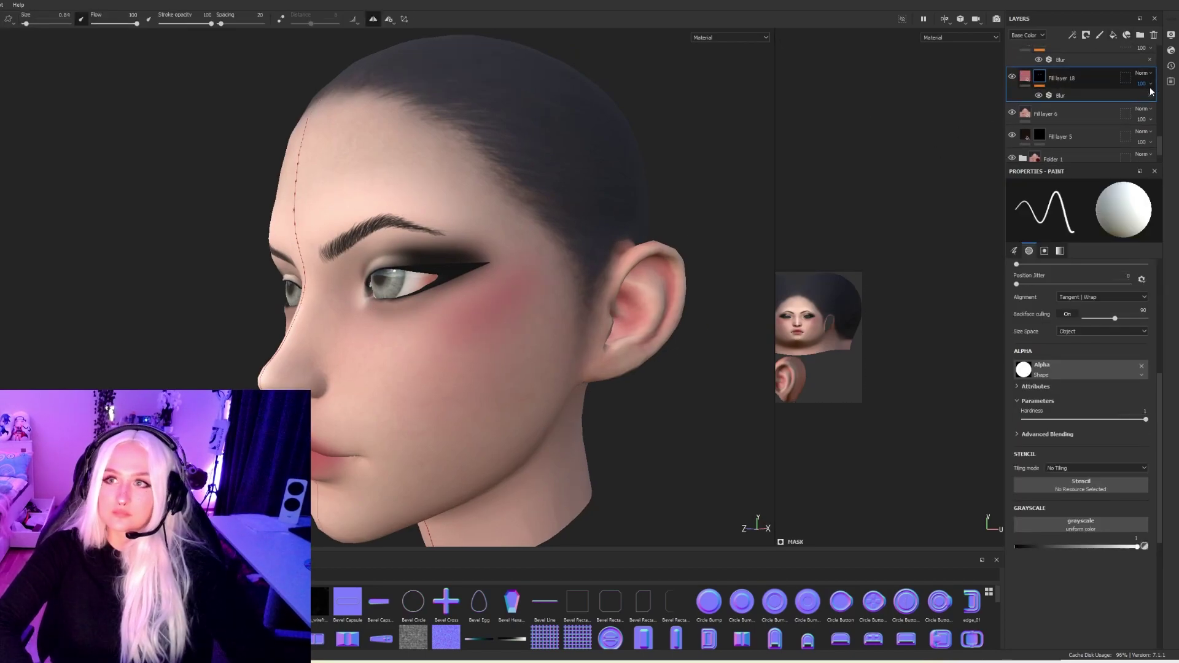
pyautogui.moveTo(1159, 105); pyautogui.dragTo(1158, 107)
# Examine the blush placement and strength on the face from the front and the side.
pyautogui.keyDown('alt'); pyautogui.moveTo(430, 271); pyautogui.dragTo(574, 264); pyautogui.keyUp('alt')
pyautogui.scroll(-4, 573, 264)
pyautogui.scroll(1, 462, 254)
pyautogui.keyDown('alt'); pyautogui.moveTo(462, 255); pyautogui.dragTo(485, 257); pyautogui.keyUp('alt')
pyautogui.scroll(2, 600, 247)
pyautogui.click(1025, 76)
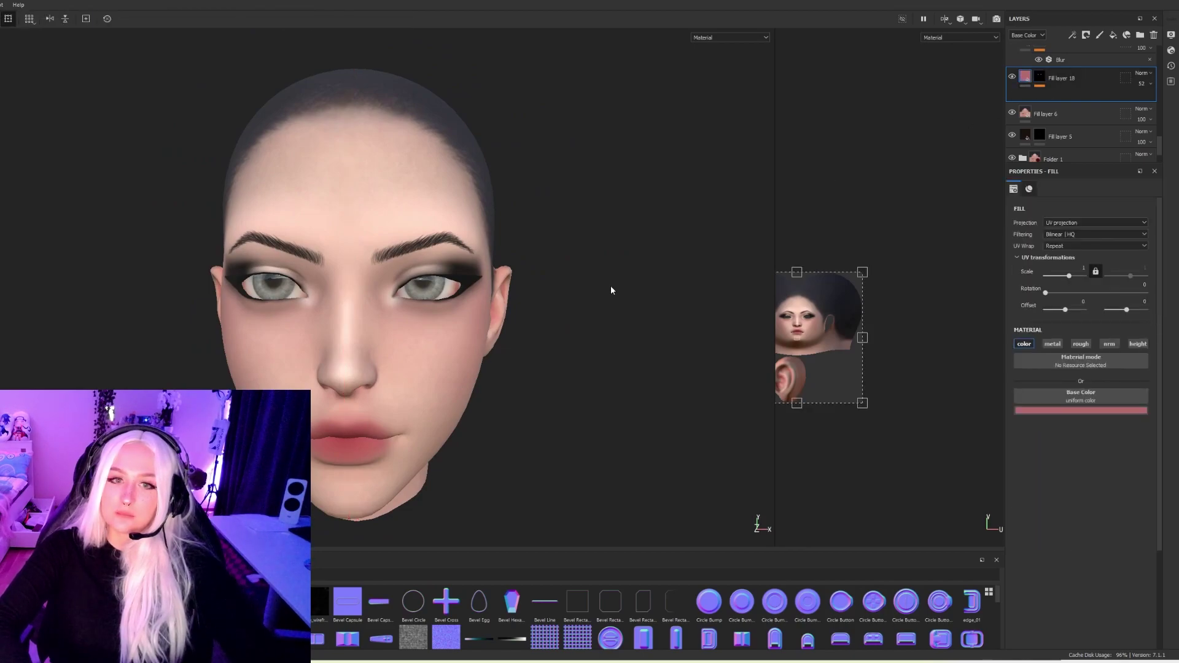
pyautogui.click(1040, 76)
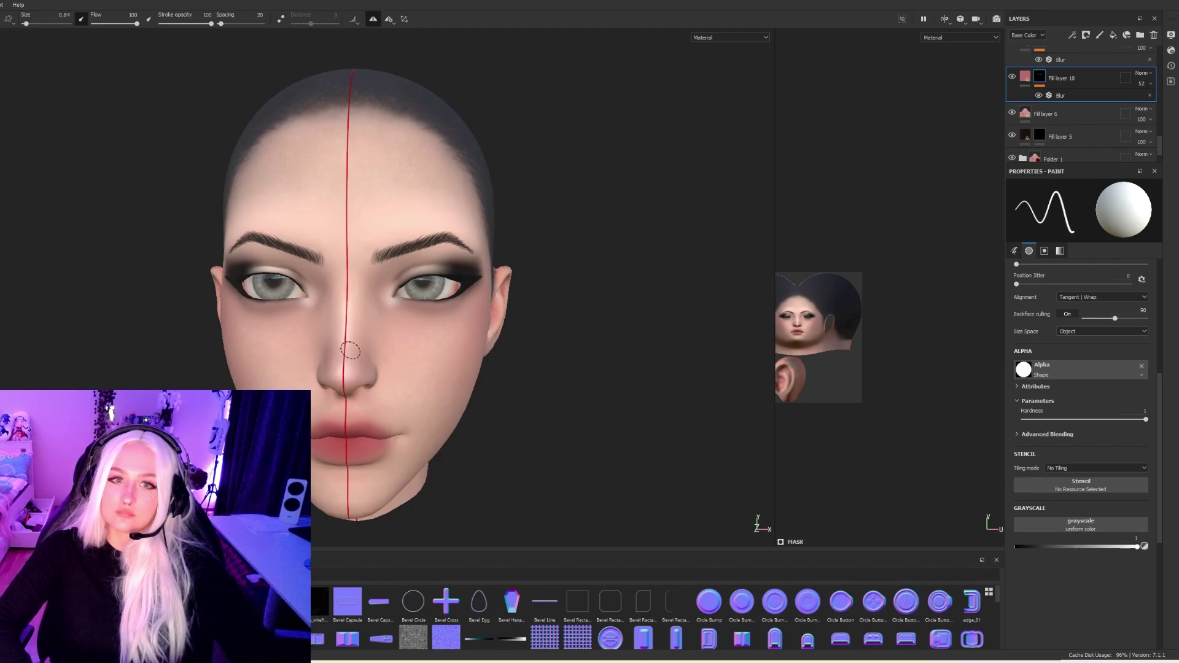
pyautogui.keyDown('alt'); pyautogui.moveTo(348, 374); pyautogui.dragTo(359, 441); pyautogui.keyUp('alt')
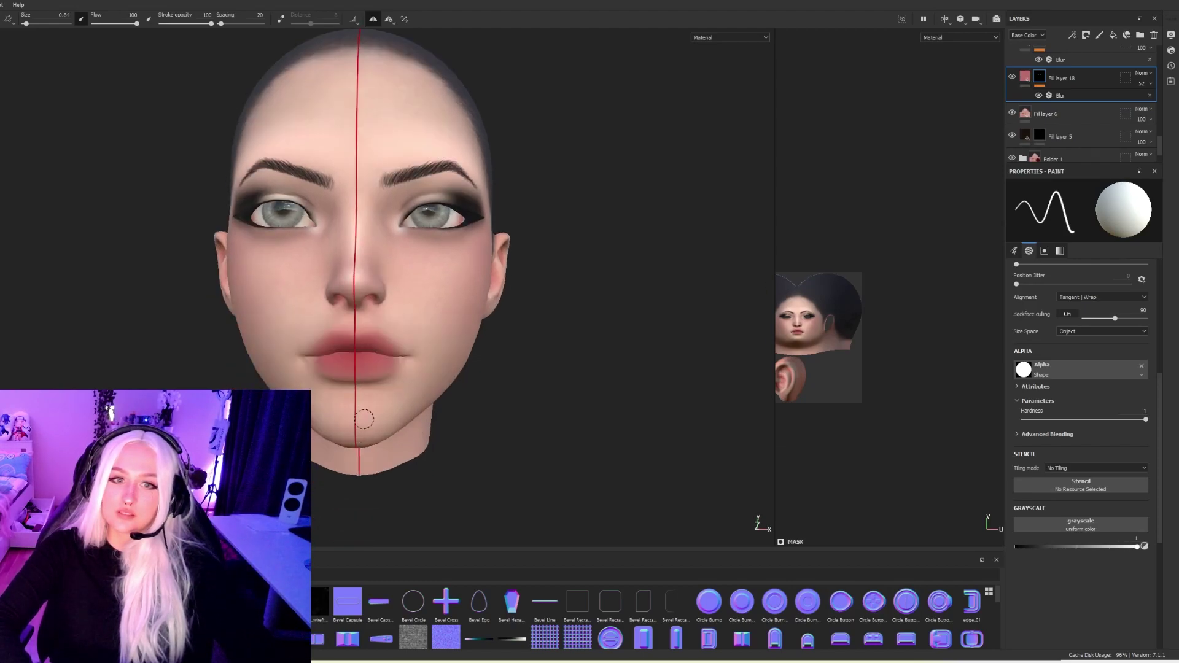
pyautogui.keyDown('alt'); pyautogui.moveTo(482, 396); pyautogui.dragTo(439, 402); pyautogui.keyUp('alt')
pyautogui.keyDown('alt'); pyautogui.moveTo(505, 403); pyautogui.dragTo(127, 328, button='right'); pyautogui.keyUp('alt')
pyautogui.keyDown('alt'); pyautogui.moveTo(364, 347); pyautogui.dragTo(287, 335); pyautogui.keyUp('alt')
pyautogui.keyDown('alt'); pyautogui.moveTo(287, 335); pyautogui.dragTo(595, 389, button='right'); pyautogui.keyUp('alt')
pyautogui.keyDown('alt'); pyautogui.moveTo(595, 389); pyautogui.dragTo(437, 401, button='middle'); pyautogui.keyUp('alt')
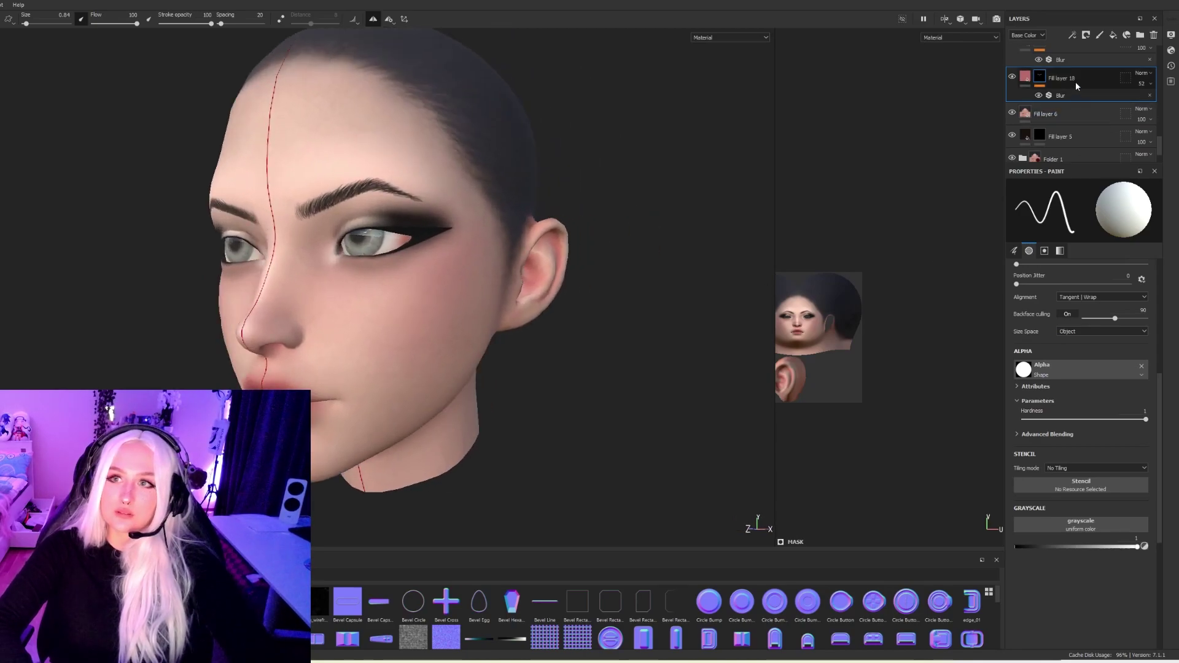
# Duplicate Fill layer 18 with an empty black mask on the copy, and hide the original layer.
pyautogui.hotkey('ctrl', 'd')
pyautogui.click(1012, 113)
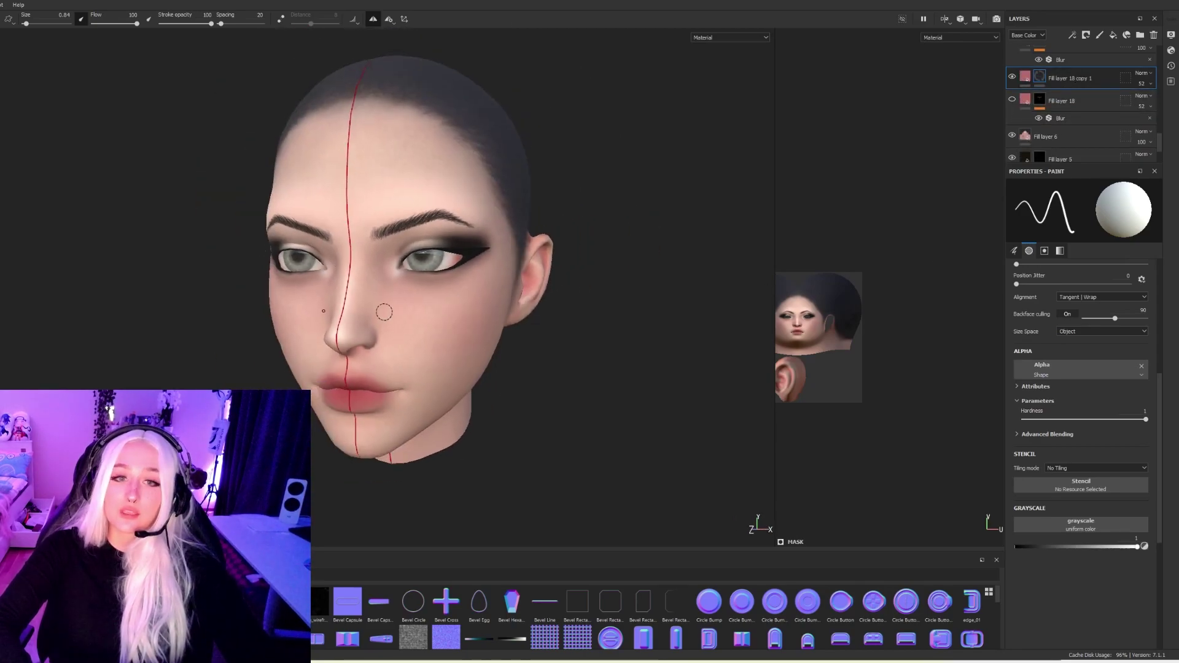
pyautogui.keyDown('alt'); pyautogui.moveTo(369, 298); pyautogui.dragTo(547, 326, button='right'); pyautogui.keyUp('alt')
# Paint a wide blush band on Fill layer 18 copy 1's mask across both cheeks and the nose bridge.
pyautogui.moveTo(350, 317)
pyautogui.mouseDown()
pyautogui.moveTo(361, 305)
pyautogui.moveTo(373, 320)
pyautogui.moveTo(481, 342)
pyautogui.moveTo(526, 318)
pyautogui.mouseUp()
pyautogui.moveTo(526, 318)
pyautogui.keyDown('alt'); pyautogui.mouseDown()
pyautogui.moveTo(491, 321)
pyautogui.moveTo(556, 289)
pyautogui.mouseUp(); pyautogui.keyUp('alt')
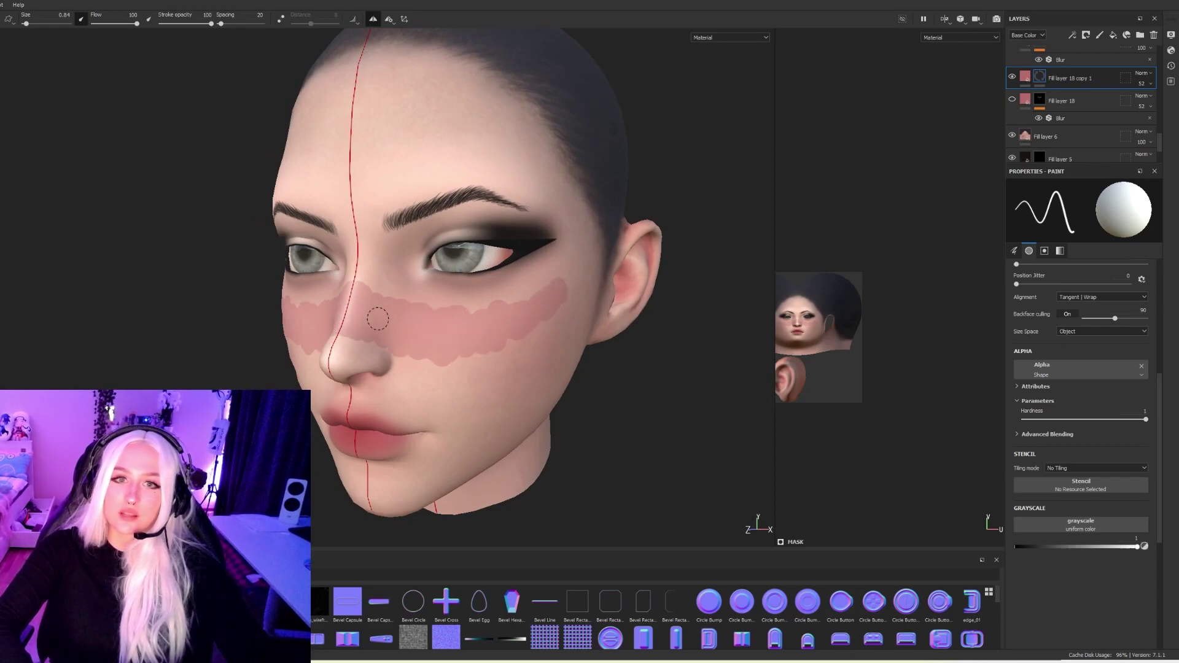
pyautogui.moveTo(350, 319)
pyautogui.keyDown('alt'); pyautogui.mouseDown()
pyautogui.moveTo(602, 319)
pyautogui.moveTo(350, 321)
pyautogui.mouseUp(); pyautogui.keyUp('alt')
pyautogui.keyDown('alt'); pyautogui.moveTo(553, 348); pyautogui.dragTo(480, 337, button='middle'); pyautogui.keyUp('alt')
pyautogui.keyDown('alt'); pyautogui.moveTo(480, 337); pyautogui.dragTo(387, 325, button='right'); pyautogui.keyUp('alt')
pyautogui.moveTo(350, 313)
pyautogui.keyDown('alt'); pyautogui.mouseDown()
pyautogui.moveTo(424, 307)
pyautogui.moveTo(242, 297)
pyautogui.moveTo(353, 307)
pyautogui.mouseUp(); pyautogui.keyUp('alt')
pyautogui.keyDown('alt'); pyautogui.moveTo(368, 313); pyautogui.dragTo(451, 324, button='right'); pyautogui.keyUp('alt')
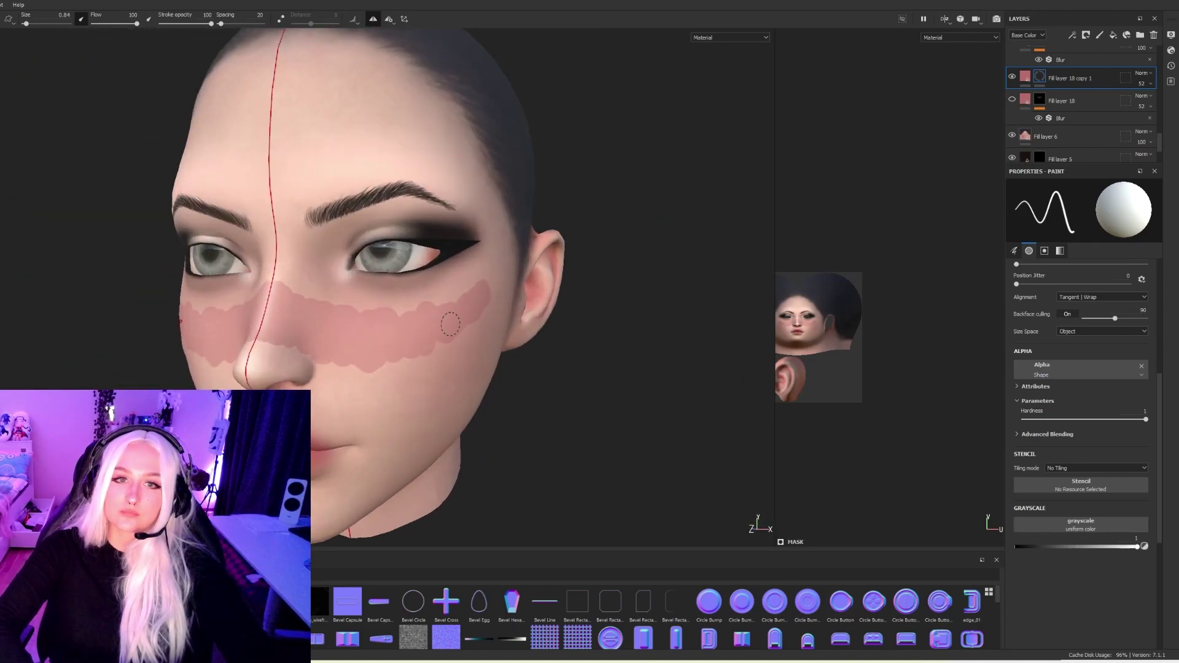
pyautogui.keyDown('alt'); pyautogui.moveTo(450, 324); pyautogui.dragTo(405, 319); pyautogui.keyUp('alt')
# Add a Blur filter to Fill layer 18 copy 1's mask and set its intensity to about 4.4.
pyautogui.rightClick(1071, 76)
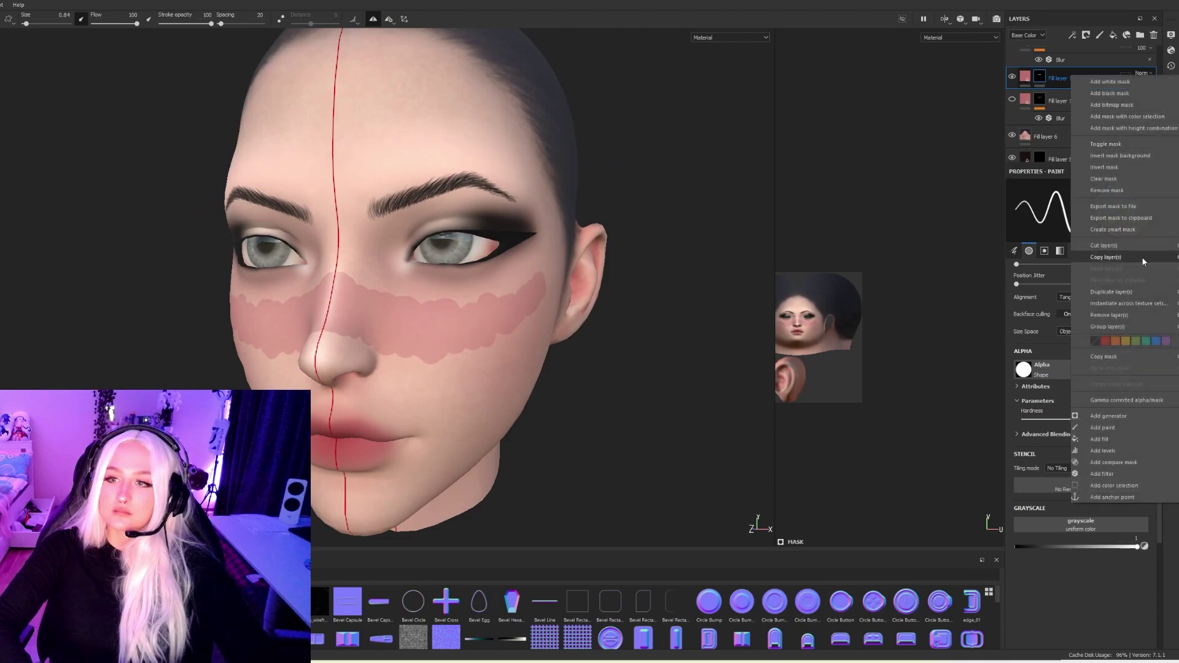
pyautogui.click(1109, 474)
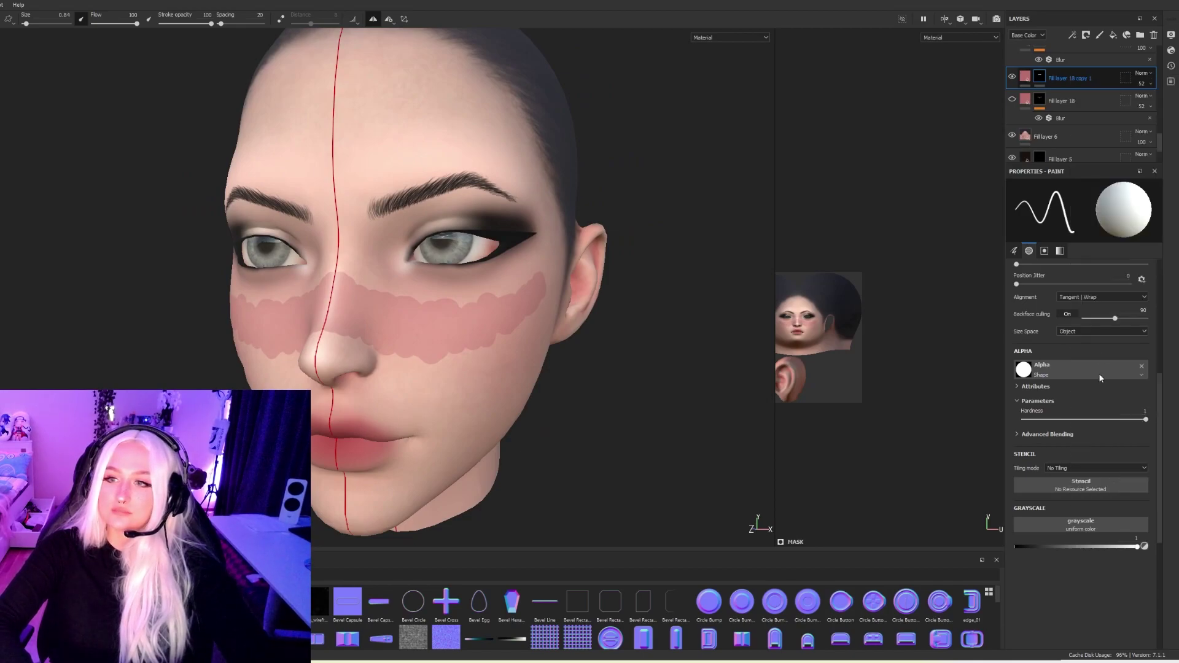
pyautogui.click(1114, 209)
pyautogui.click(1162, 260)
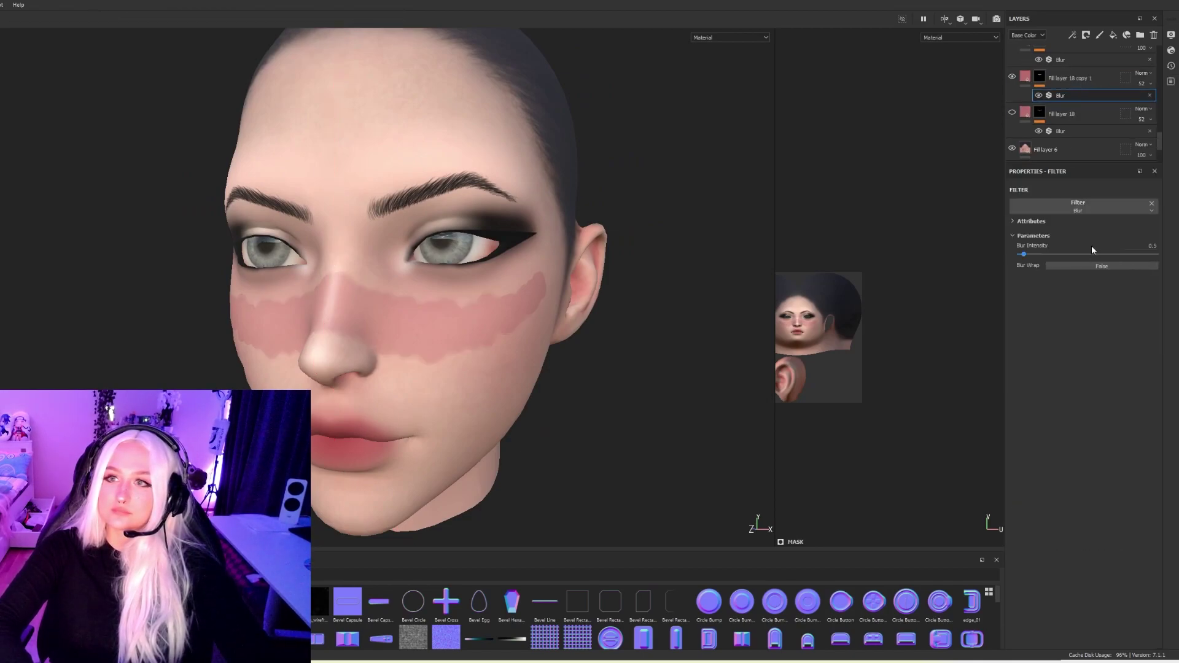
pyautogui.moveTo(1051, 254); pyautogui.dragTo(1030, 253)
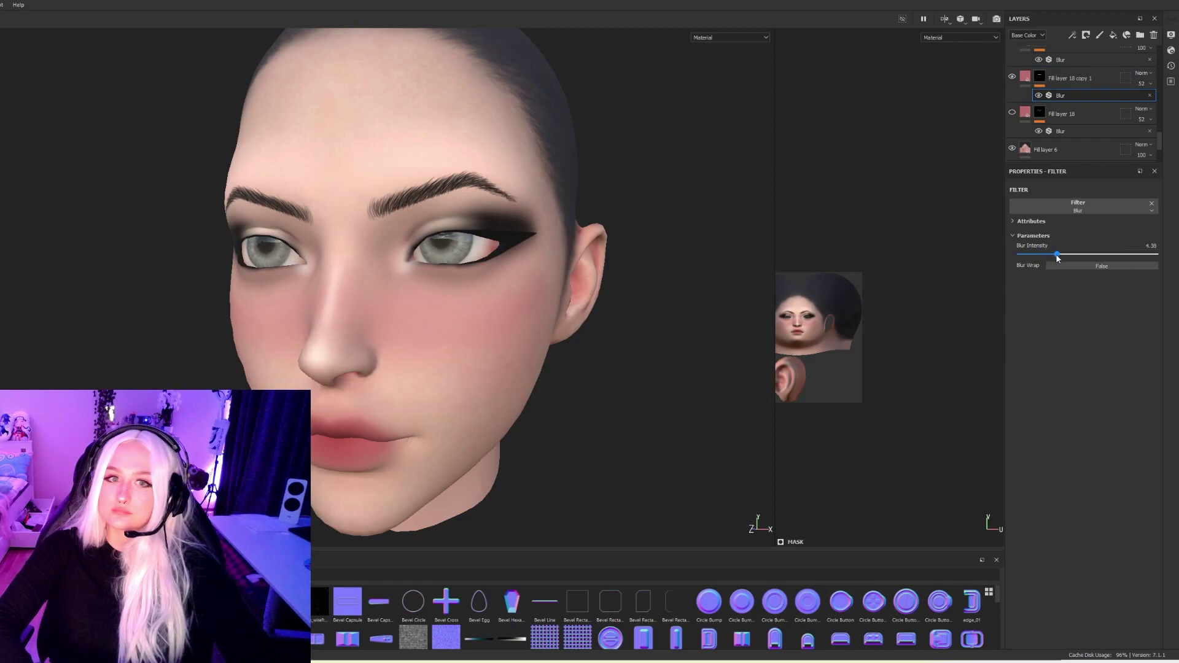
# Examine the softened blush band on the face from the front and at an angle.
pyautogui.keyDown('alt'); pyautogui.moveTo(369, 365); pyautogui.dragTo(569, 389); pyautogui.keyUp('alt')
pyautogui.scroll(-3, 437, 353)
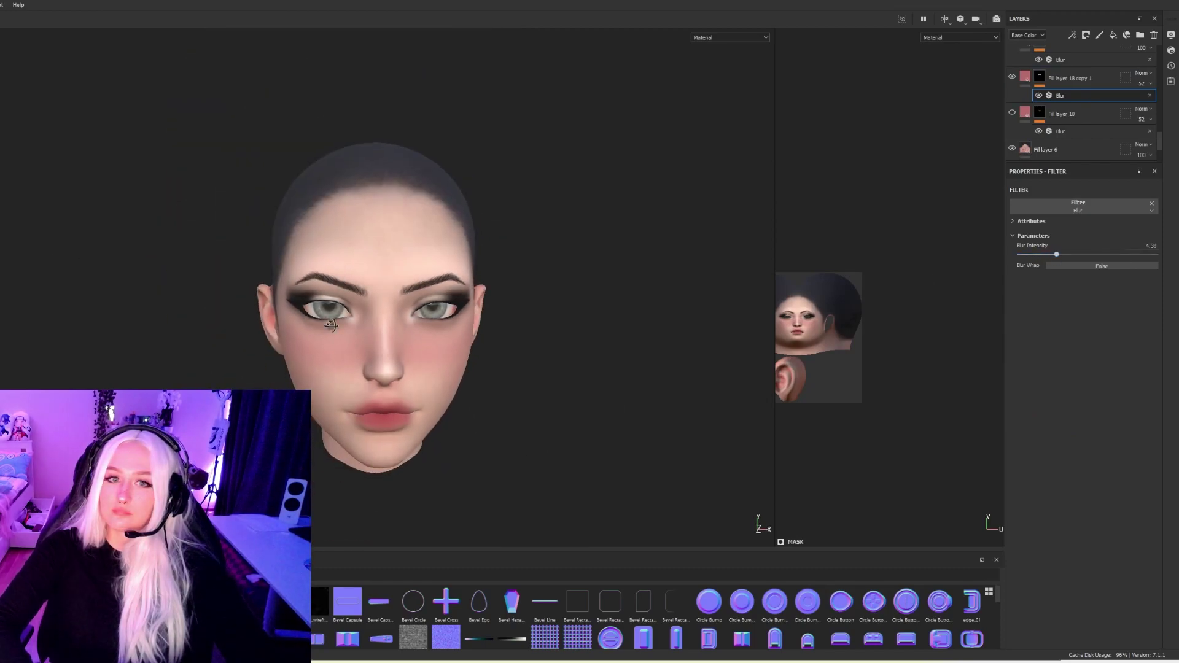
pyautogui.keyDown('alt'); pyautogui.moveTo(344, 316); pyautogui.dragTo(306, 307); pyautogui.keyUp('alt')
pyautogui.keyDown('alt'); pyautogui.moveTo(453, 393); pyautogui.dragTo(468, 336, button='middle'); pyautogui.keyUp('alt')
pyautogui.keyDown('alt'); pyautogui.moveTo(468, 336); pyautogui.dragTo(535, 383, button='right'); pyautogui.keyUp('alt')
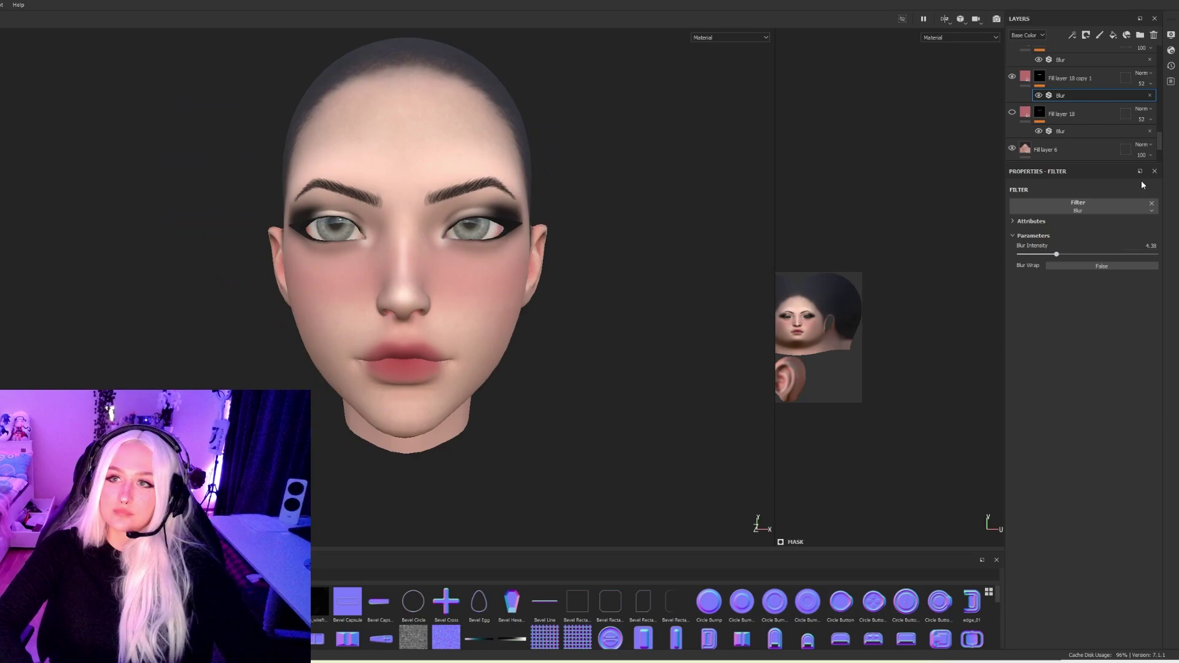
pyautogui.click(1081, 80)
pyautogui.press('1')
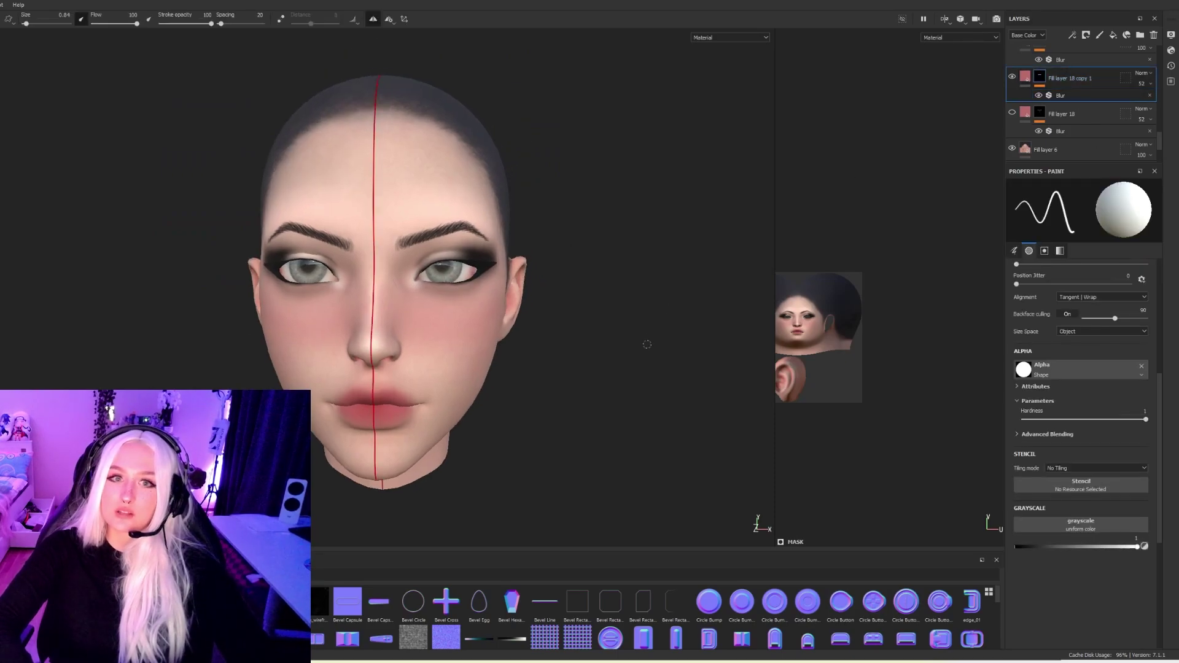
pyautogui.scroll(1, 597, 345)
pyautogui.moveTo(598, 345)
pyautogui.keyDown('alt'); pyautogui.mouseDown()
pyautogui.moveTo(558, 360)
pyautogui.moveTo(589, 356)
pyautogui.mouseUp(); pyautogui.keyUp('alt')
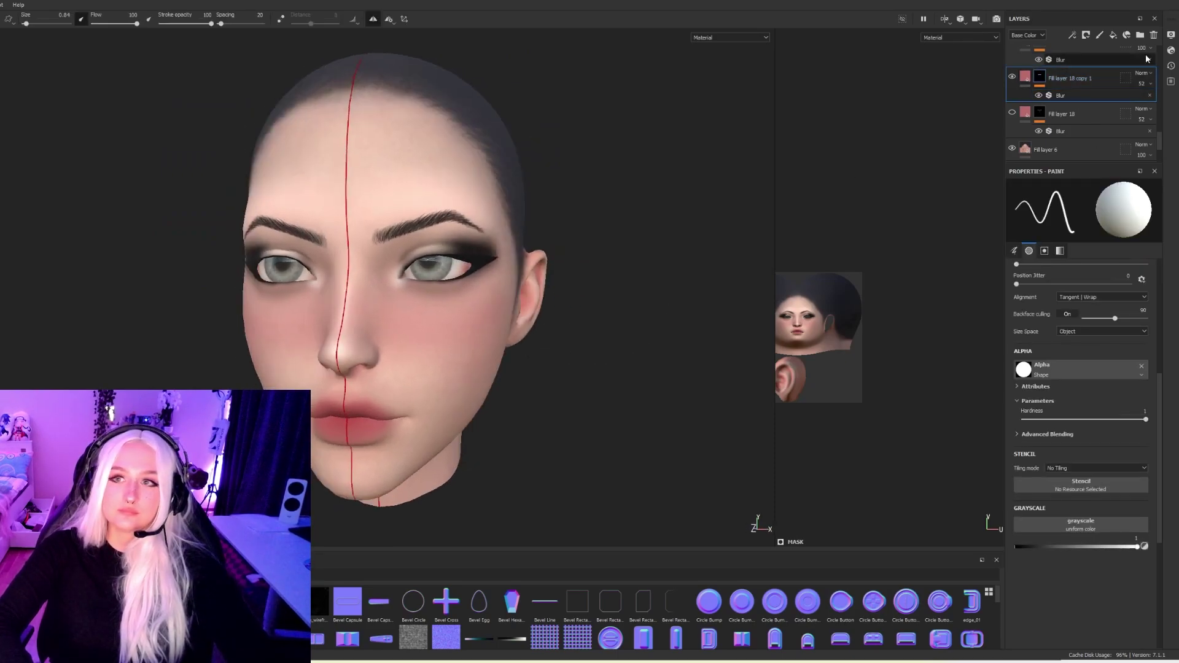
# Compare the new blush with the original by toggling both blush layers' visibility, keeping Fill layer 18 copy 1 shown.
pyautogui.click(1012, 76)
pyautogui.click(1012, 113)
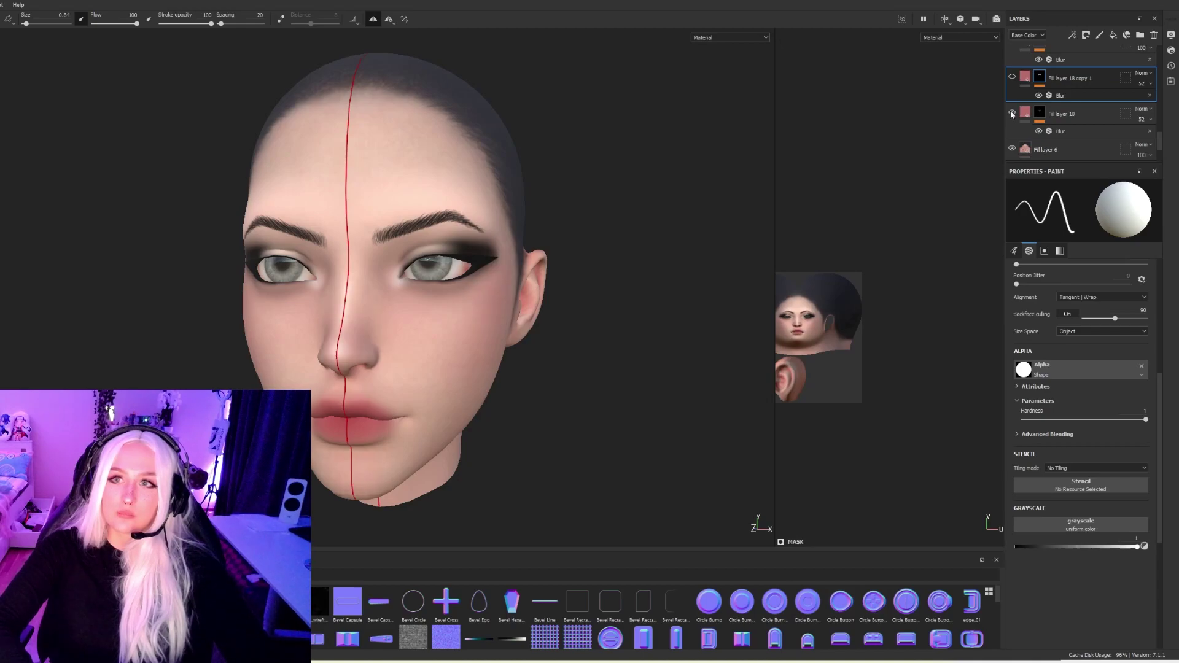
pyautogui.click(1012, 113)
pyautogui.click(1013, 114)
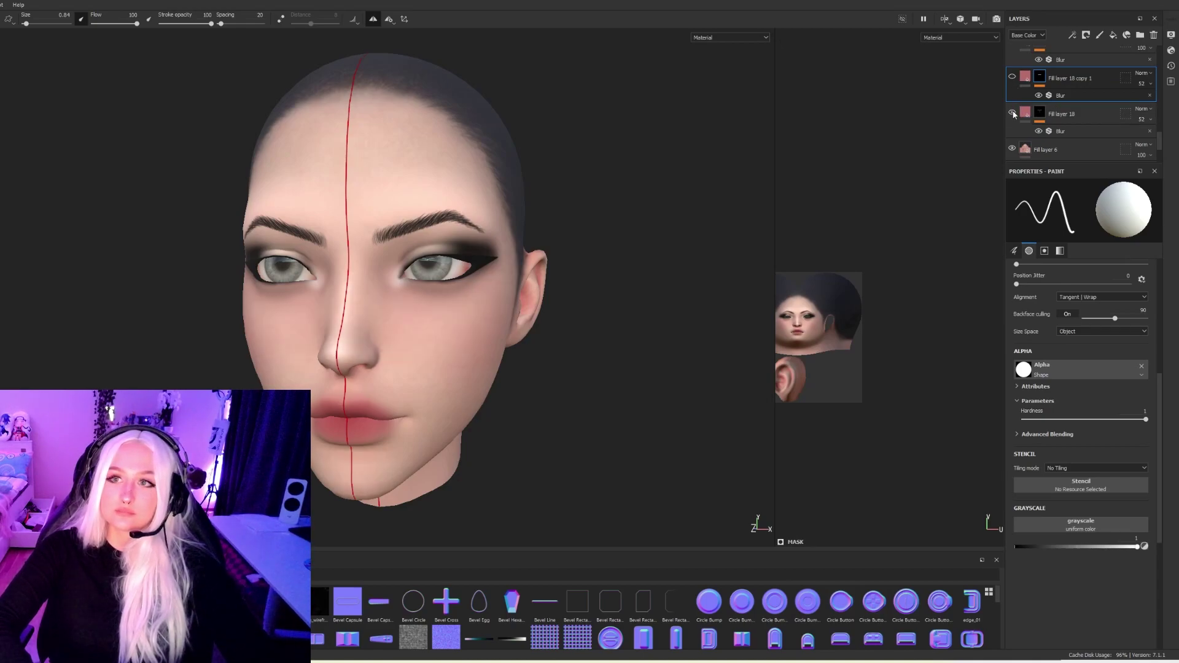
pyautogui.click(1012, 113)
pyautogui.click(1012, 76)
pyautogui.keyDown('alt'); pyautogui.moveTo(660, 240); pyautogui.dragTo(609, 248); pyautogui.keyUp('alt')
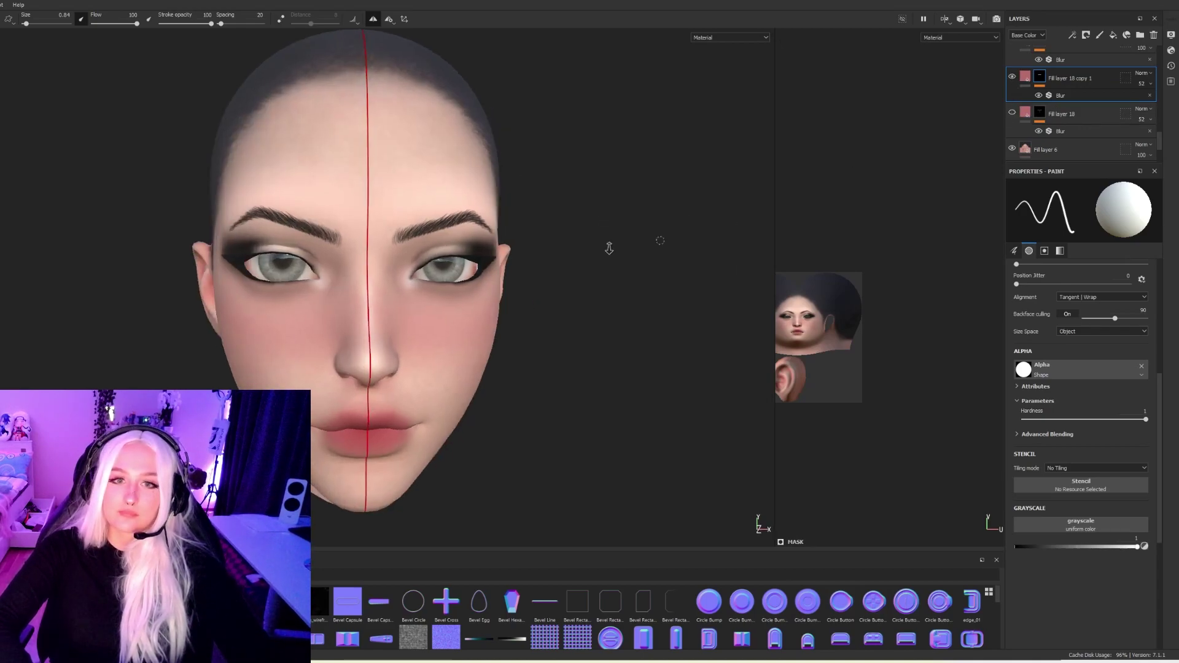
pyautogui.keyDown('alt'); pyautogui.moveTo(610, 248); pyautogui.dragTo(430, 252, button='right'); pyautogui.keyUp('alt')
pyautogui.keyDown('alt'); pyautogui.moveTo(418, 235); pyautogui.dragTo(411, 203, button='middle'); pyautogui.keyUp('alt')
pyautogui.keyDown('alt'); pyautogui.moveTo(605, 238); pyautogui.dragTo(556, 239); pyautogui.keyUp('alt')
pyautogui.press('f')
# Add a new fill layer above Fill layer 17, on top of the whole layer stack.
pyautogui.scroll(5, 1082, 97)
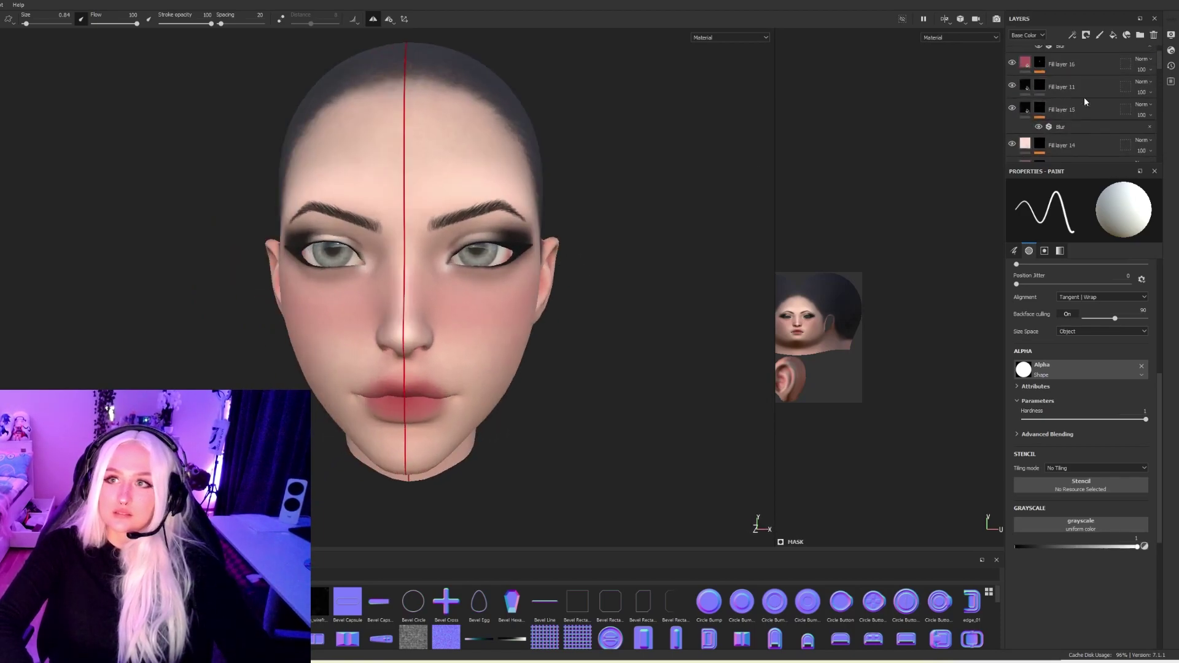
pyautogui.scroll(2, 1085, 98)
pyautogui.click(1077, 60)
pyautogui.keyDown('alt'); pyautogui.moveTo(571, 184); pyautogui.dragTo(545, 185); pyautogui.keyUp('alt')
pyautogui.click(1114, 35)
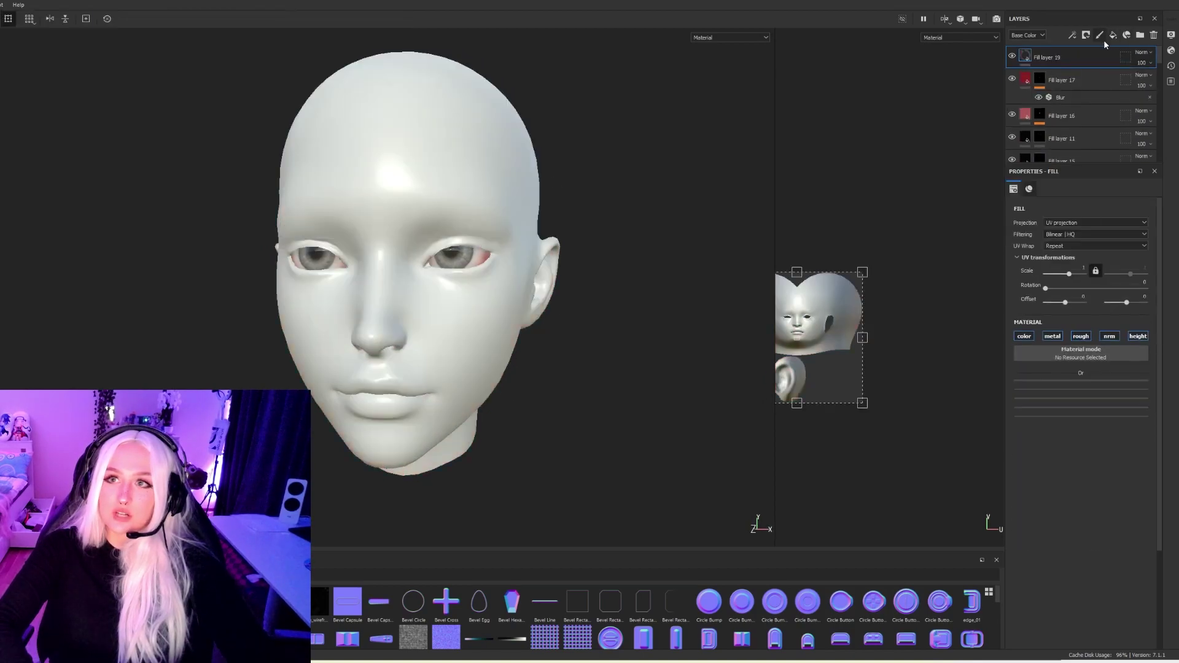
# Limit Fill layer 19 to the roughness channel and set its roughness to 0.5.
pyautogui.click(1027, 344)
pyautogui.click(1052, 344)
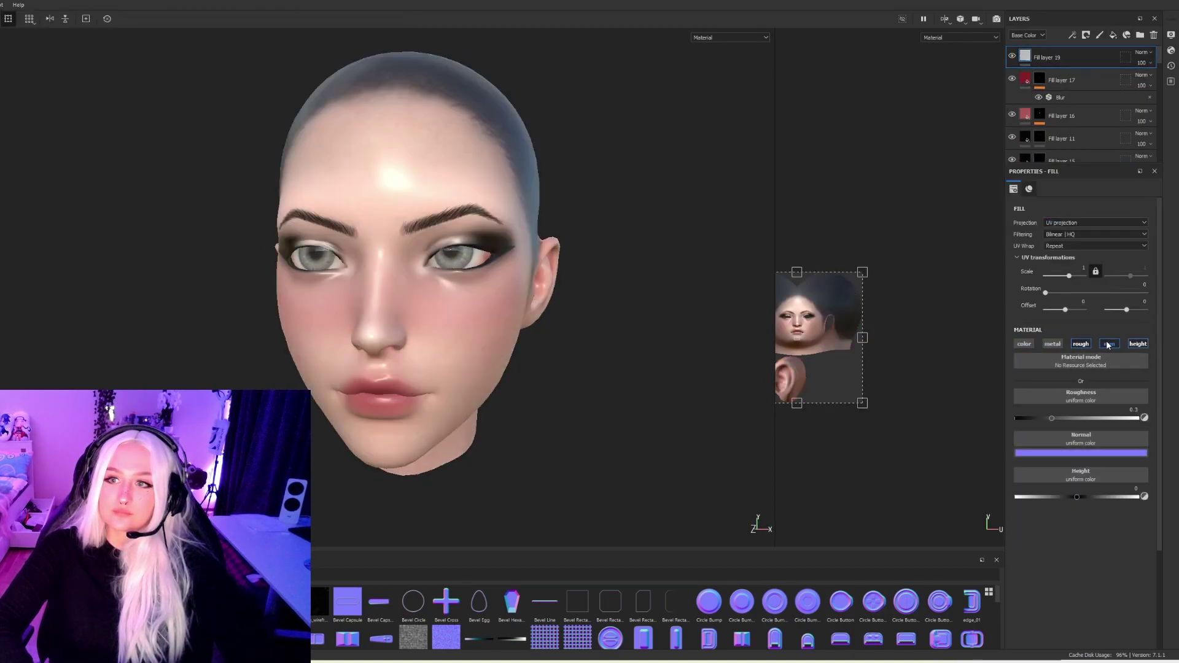
pyautogui.click(1109, 344)
pyautogui.click(1138, 344)
pyautogui.moveTo(1052, 417); pyautogui.dragTo(1086, 418)
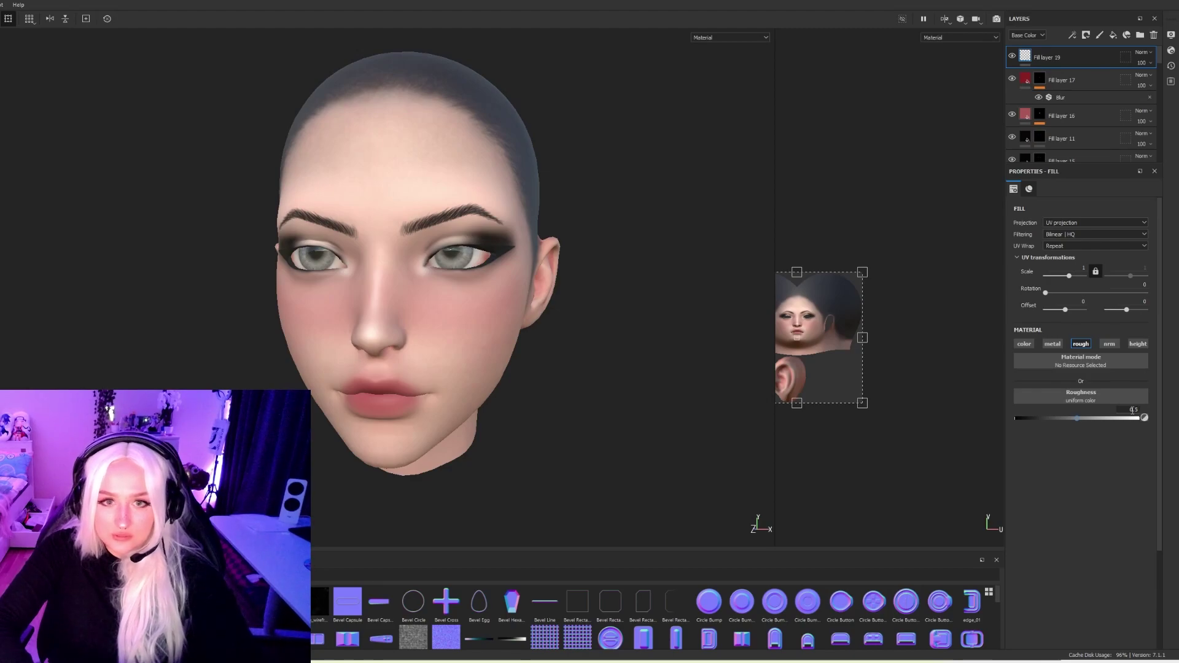
# Duplicate Fill layer 19, giving the copy a glossier roughness of about 0.15 and a black mask.
pyautogui.hotkey('ctrl', 'd')
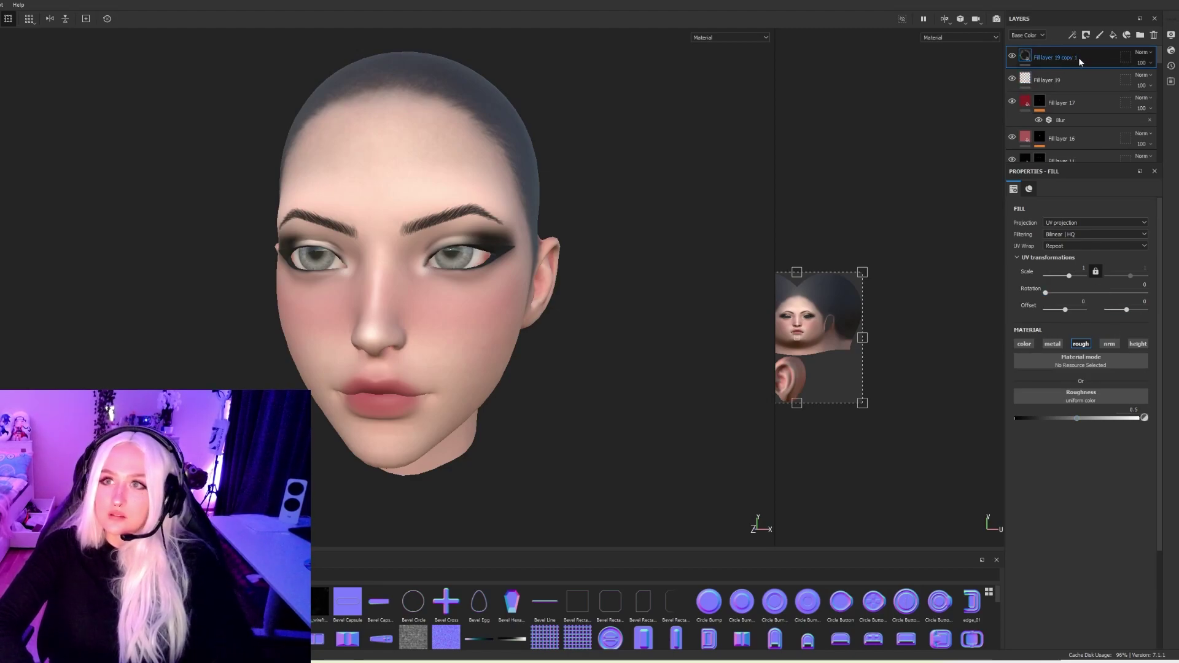
pyautogui.moveTo(1076, 418); pyautogui.dragTo(1044, 423)
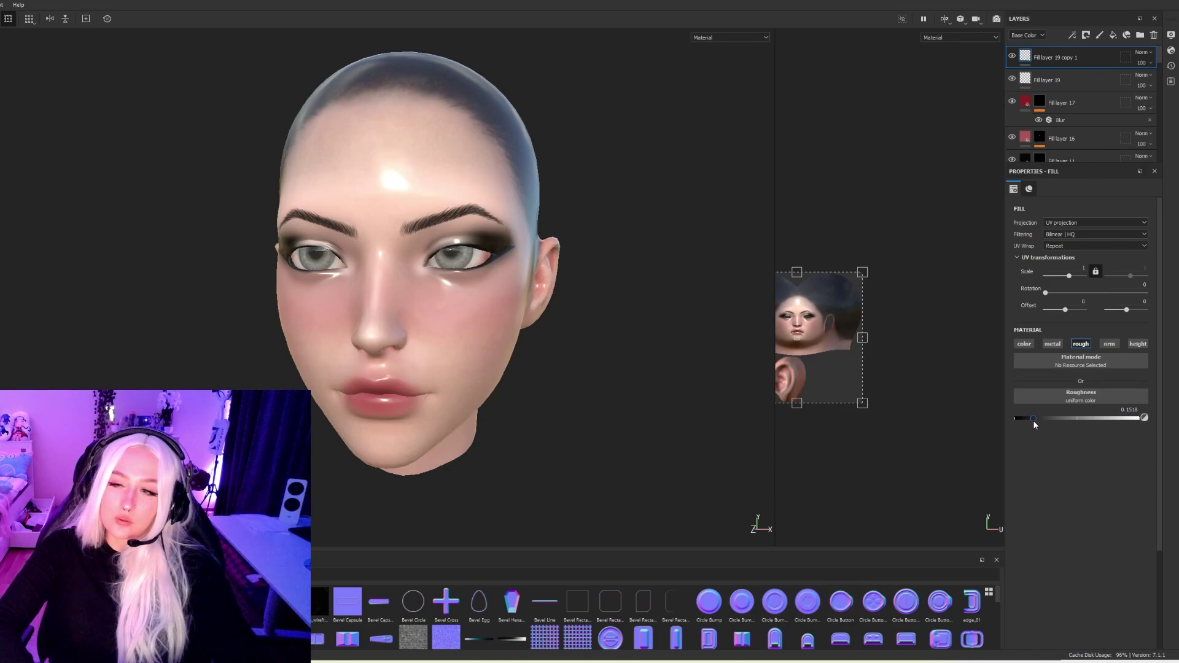
pyautogui.rightClick(1051, 64)
pyautogui.click(1055, 88)
# Paint glossy highlights onto the lips in Fill layer 19 copy 1's mask.
pyautogui.press('1')
pyautogui.scroll(3, 604, 424)
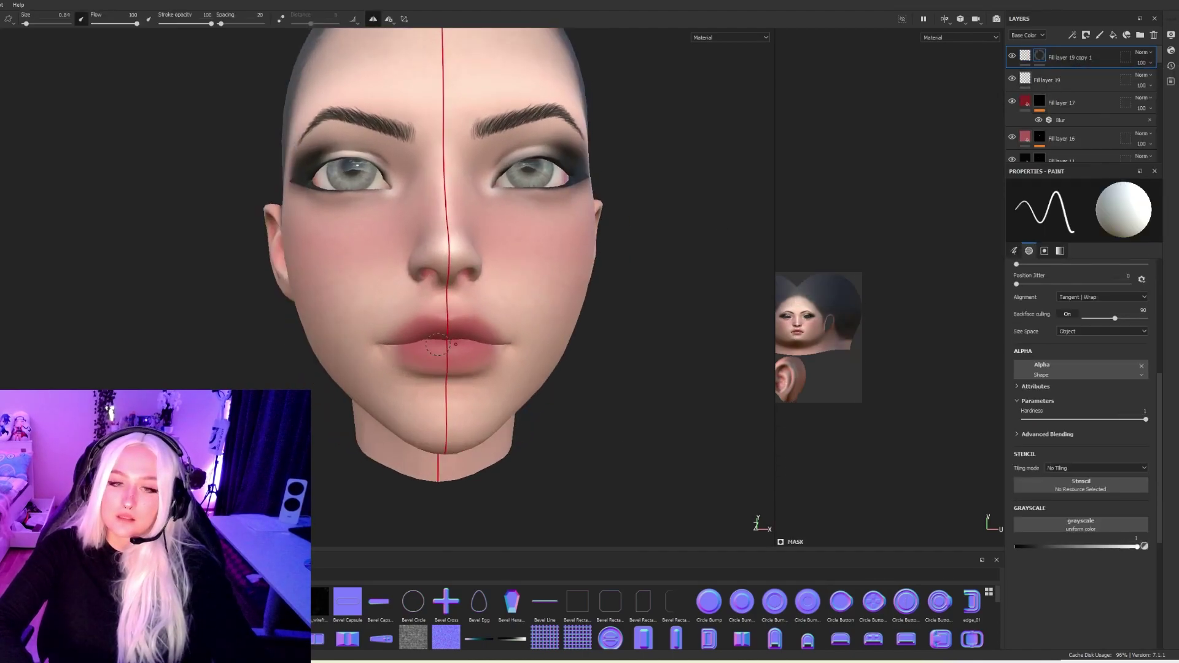
pyautogui.scroll(3, 429, 342)
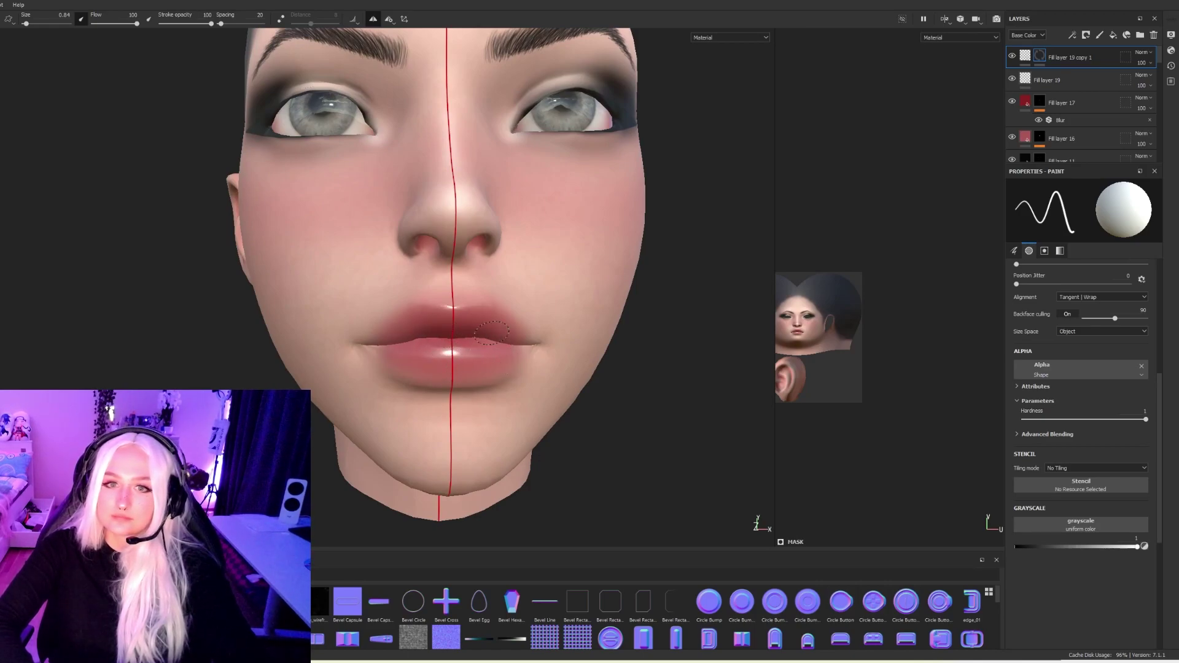
pyautogui.keyDown('alt'); pyautogui.moveTo(492, 333); pyautogui.dragTo(476, 353); pyautogui.keyUp('alt')
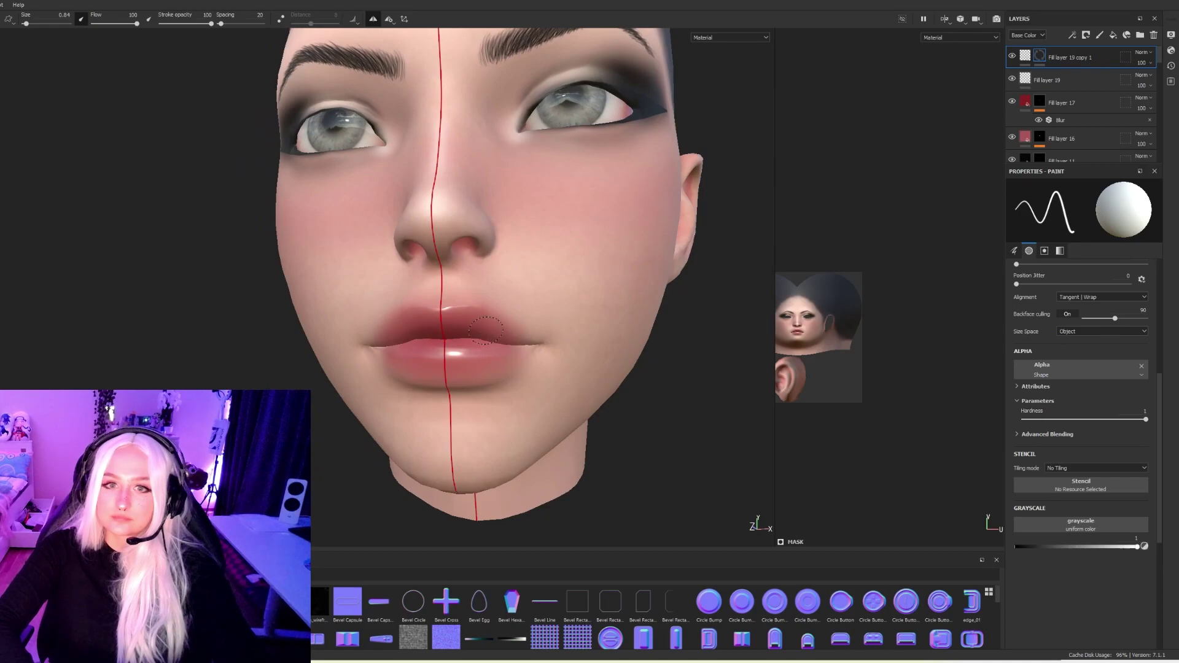
pyautogui.keyDown('alt'); pyautogui.moveTo(513, 325); pyautogui.dragTo(569, 376); pyautogui.keyUp('alt')
pyautogui.scroll(-2, 570, 376)
# Paint glossy highlights at the inner corners of both eyes in Fill layer 19 copy 1's mask.
pyautogui.keyDown('alt'); pyautogui.moveTo(553, 361); pyautogui.dragTo(531, 374, button='middle'); pyautogui.keyUp('alt')
pyautogui.keyDown('alt'); pyautogui.moveTo(521, 372); pyautogui.dragTo(452, 358); pyautogui.keyUp('alt')
pyautogui.keyDown('alt'); pyautogui.moveTo(552, 332); pyautogui.dragTo(472, 404, button='middle'); pyautogui.keyUp('alt')
pyautogui.keyDown('alt'); pyautogui.moveTo(472, 404); pyautogui.dragTo(487, 376); pyautogui.keyUp('alt')
pyautogui.scroll(3, 429, 311)
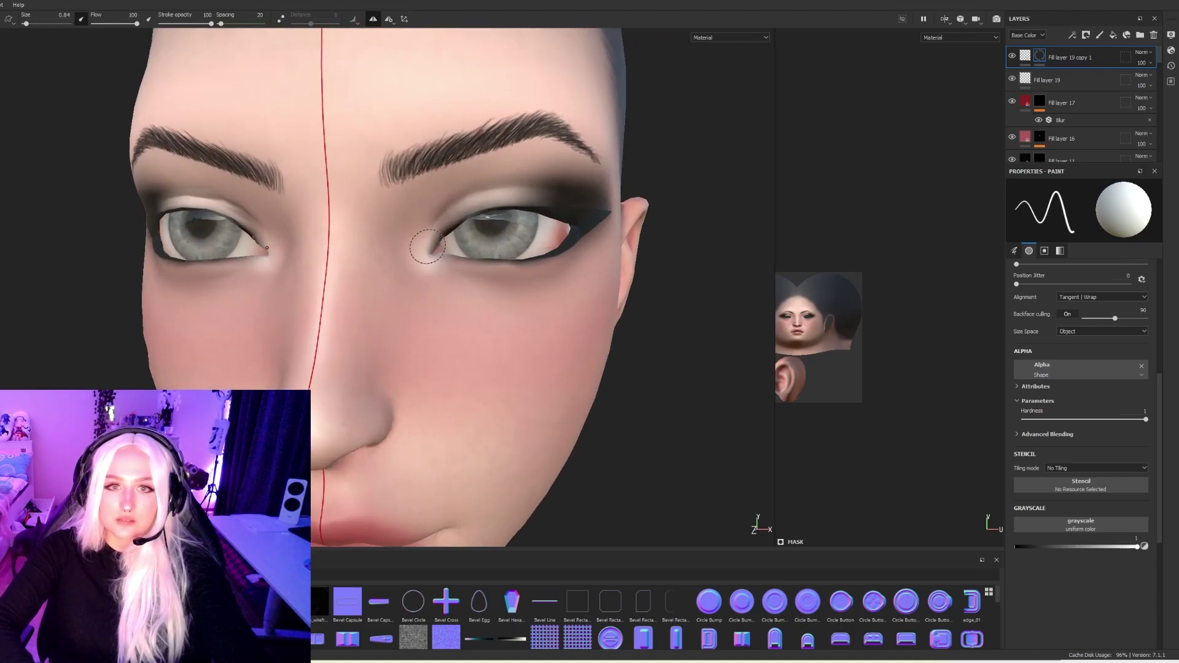
pyautogui.keyDown('alt'); pyautogui.moveTo(460, 251); pyautogui.dragTo(511, 265); pyautogui.keyUp('alt')
pyautogui.scroll(1, 474, 279)
pyautogui.scroll(-1, 467, 283)
# Paint glossy highlights on the nose and cheekbones in Fill layer 19 copy 1's mask.
pyautogui.keyDown('alt'); pyautogui.moveTo(449, 295); pyautogui.dragTo(419, 312); pyautogui.keyUp('alt')
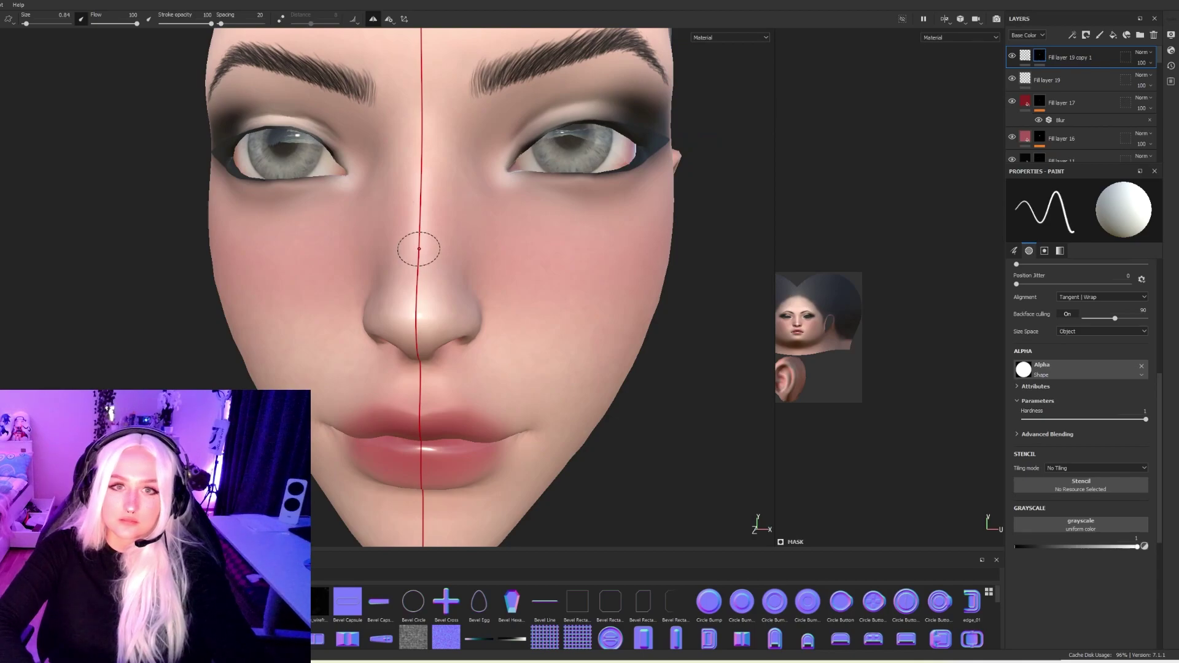
pyautogui.moveTo(586, 256)
pyautogui.keyDown('alt'); pyautogui.mouseDown()
pyautogui.moveTo(447, 258)
pyautogui.moveTo(498, 274)
pyautogui.moveTo(447, 238)
pyautogui.moveTo(511, 253)
pyautogui.mouseUp(); pyautogui.keyUp('alt')
pyautogui.keyDown('shift'); pyautogui.moveTo(511, 252); pyautogui.dragTo(457, 263, button='right'); pyautogui.keyUp('shift')
pyautogui.scroll(-1, 453, 261)
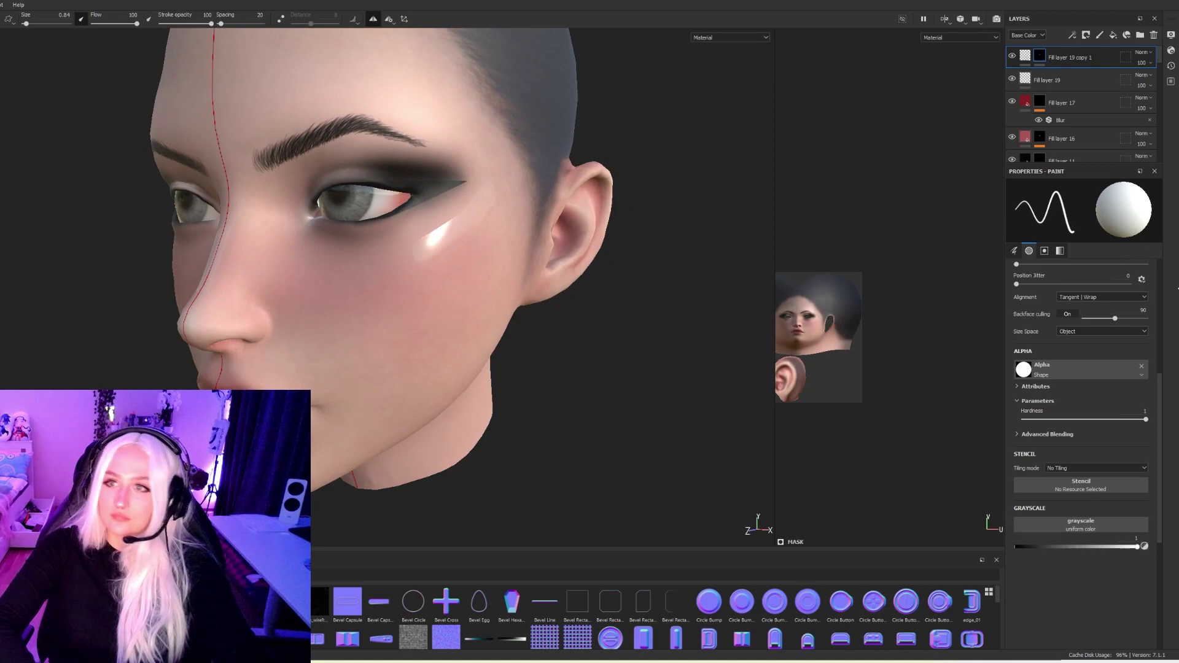
pyautogui.rightClick(1078, 60)
pyautogui.click(1131, 431)
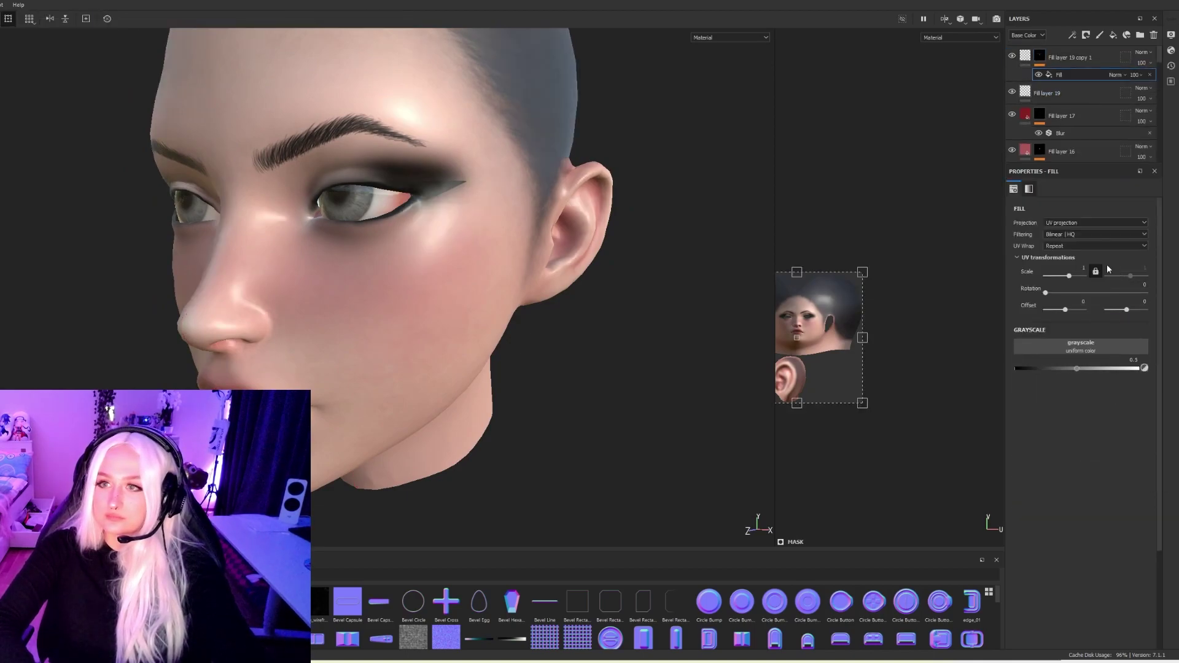
pyautogui.click(1152, 77)
# Add a Blur filter to Fill layer 19 copy 1's mask and set its intensity to 3.07.
pyautogui.click(1073, 61)
pyautogui.rightClick(1073, 60)
pyautogui.click(1112, 459)
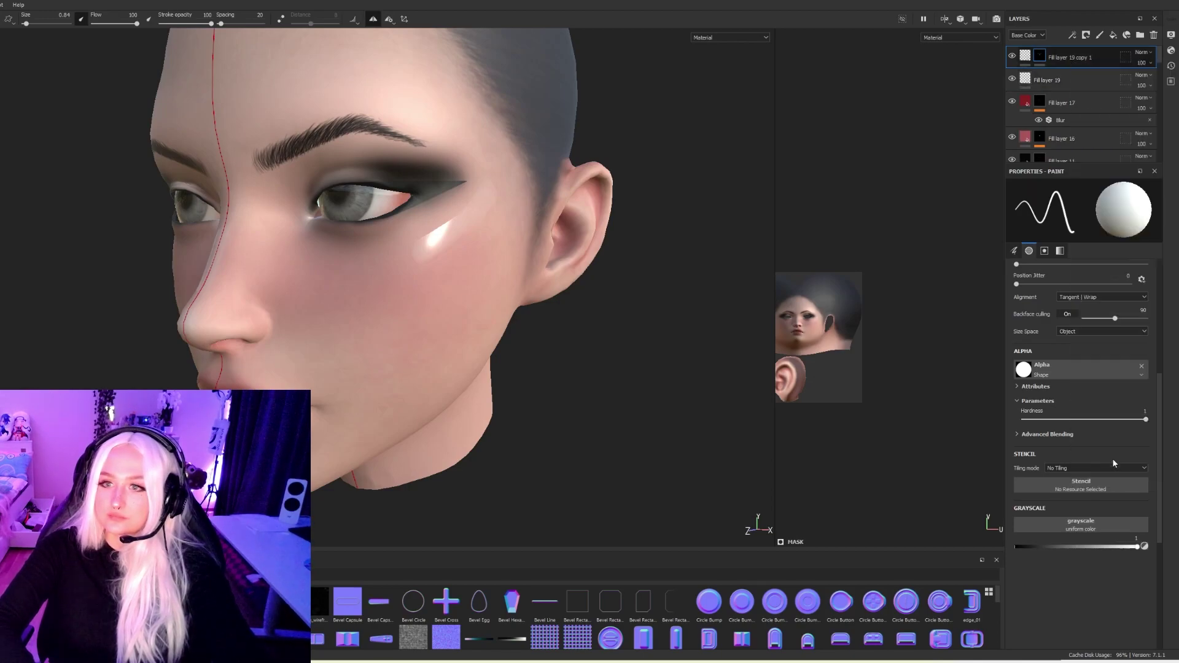
pyautogui.click(1069, 208)
pyautogui.click(1158, 236)
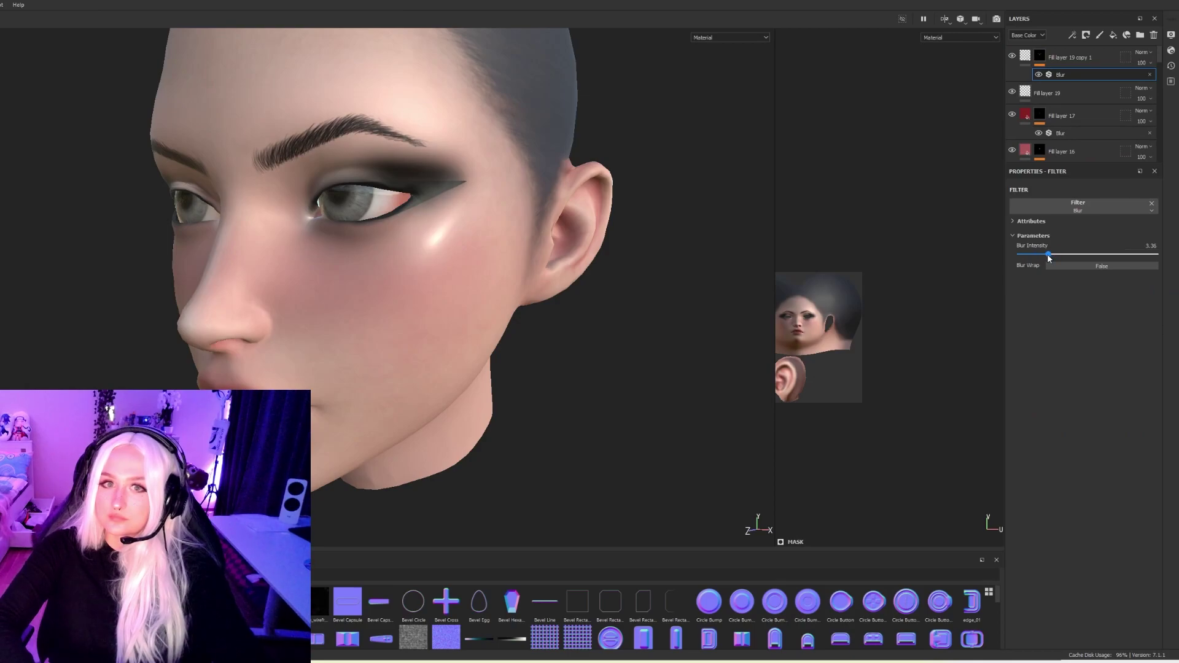
pyautogui.moveTo(1045, 257); pyautogui.dragTo(1044, 257)
# Examine the softened gloss and the overall makeup on the whole face from the front.
pyautogui.keyDown('alt'); pyautogui.moveTo(553, 346); pyautogui.dragTo(700, 338); pyautogui.keyUp('alt')
pyautogui.scroll(-2, 469, 316)
pyautogui.keyDown('alt'); pyautogui.moveTo(468, 316); pyautogui.dragTo(541, 337, button='middle'); pyautogui.keyUp('alt')
pyautogui.keyDown('shift'); pyautogui.moveTo(541, 335); pyautogui.dragTo(171, 289, button='right'); pyautogui.keyUp('shift')
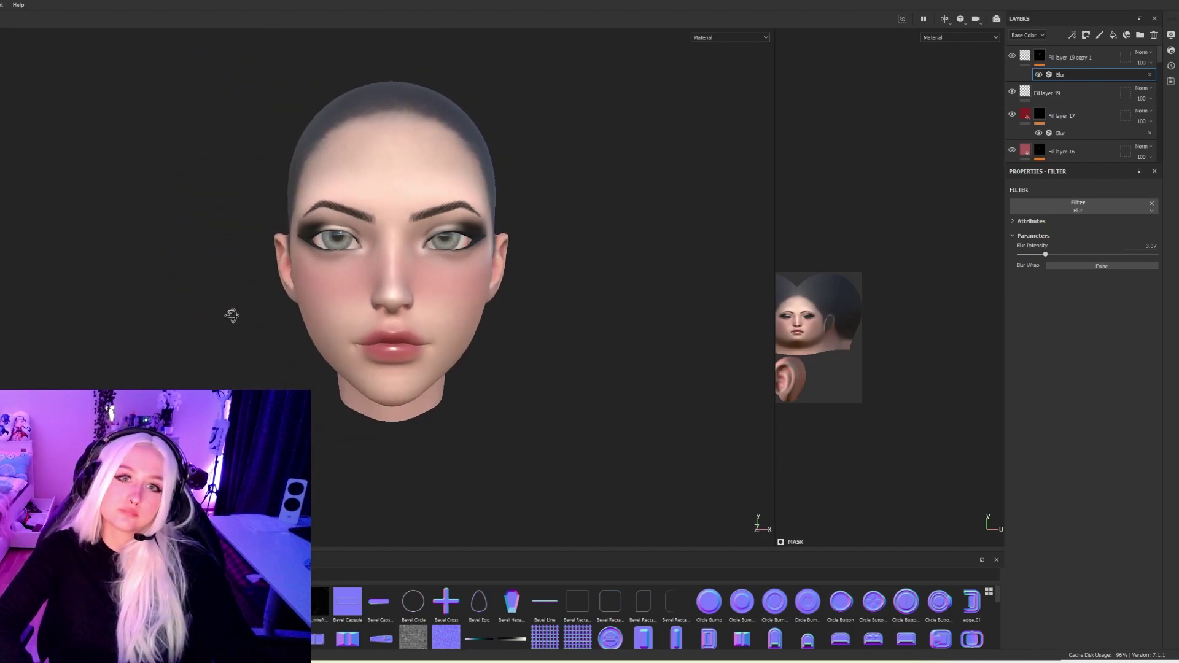
pyautogui.keyDown('alt'); pyautogui.moveTo(232, 316); pyautogui.dragTo(237, 332, button='middle'); pyautogui.keyUp('alt')
pyautogui.keyDown('alt'); pyautogui.moveTo(237, 332); pyautogui.dragTo(288, 360, button='right'); pyautogui.keyUp('alt')
pyautogui.keyDown('alt'); pyautogui.moveTo(168, 325); pyautogui.dragTo(193, 333, button='middle'); pyautogui.keyUp('alt')
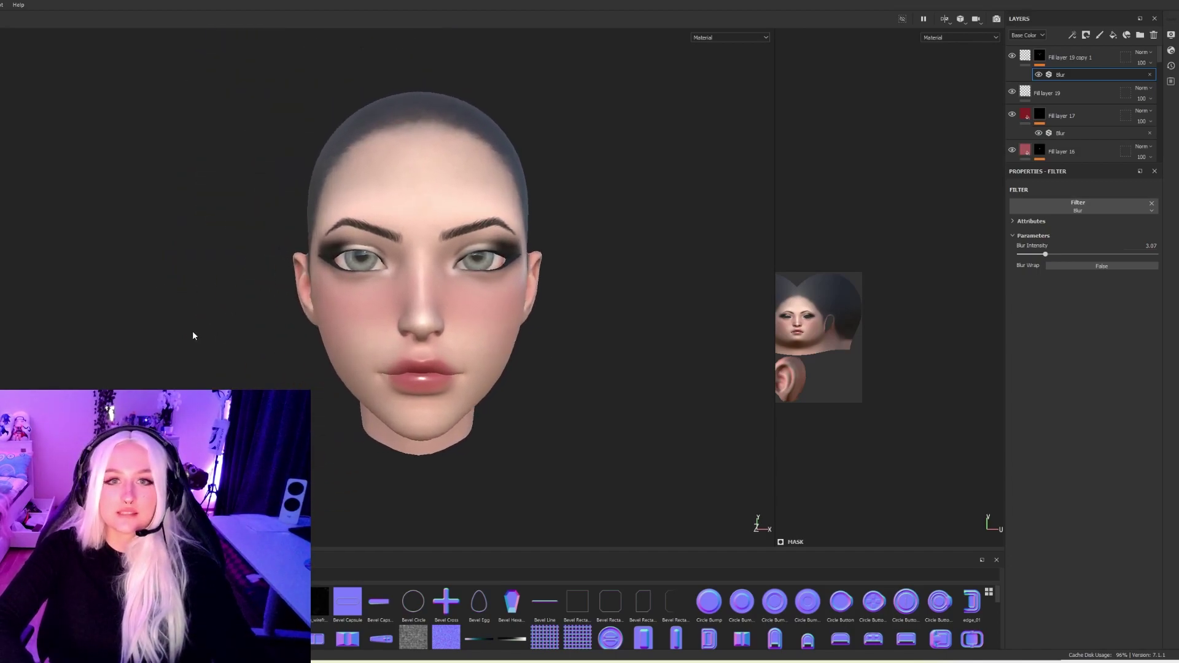
pyautogui.keyDown('alt'); pyautogui.moveTo(106, 139); pyautogui.dragTo(78, 140); pyautogui.keyUp('alt')
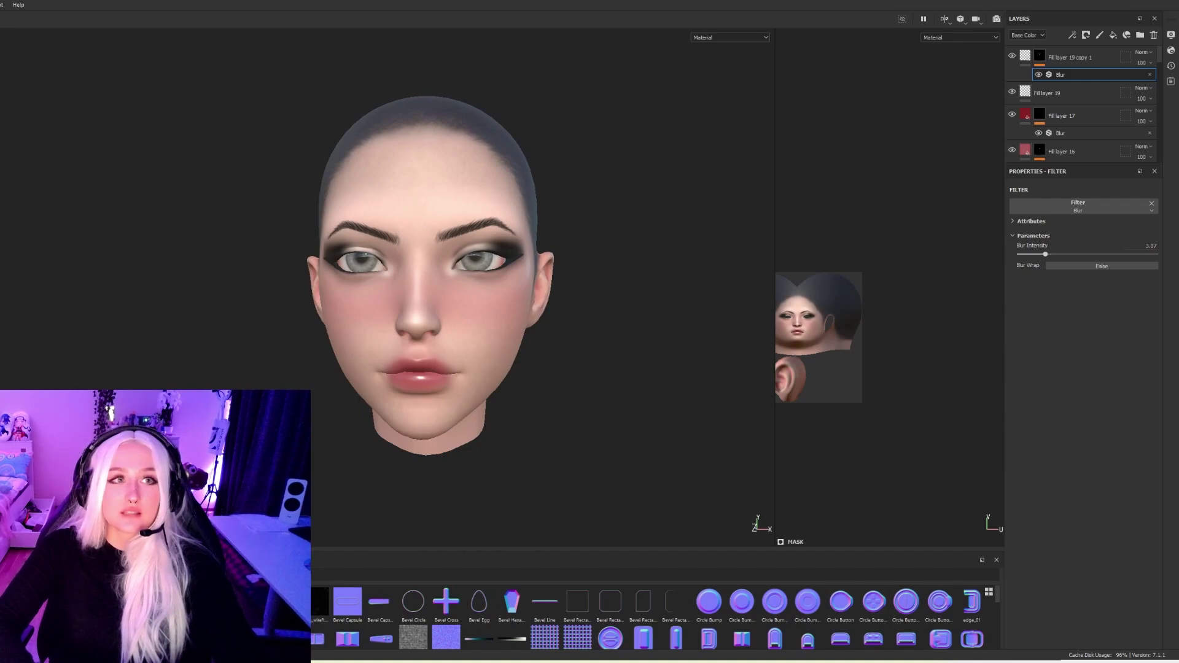